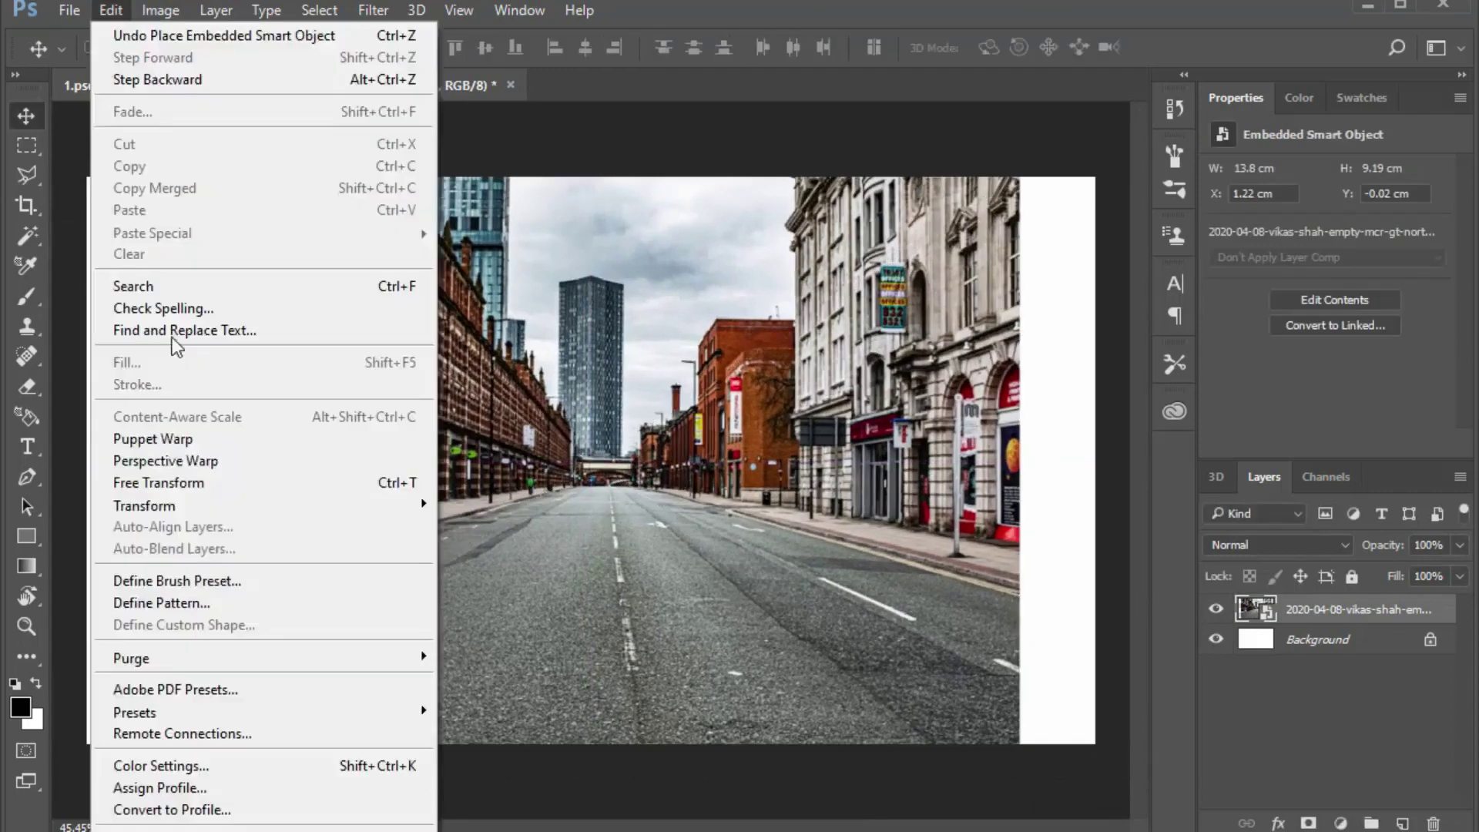
# Draw a Perspective Warp plane over the street photo and align it to the road's vanishing point
pyautogui.click(166, 461)
pyautogui.moveTo(156, 171); pyautogui.dragTo(608, 750)
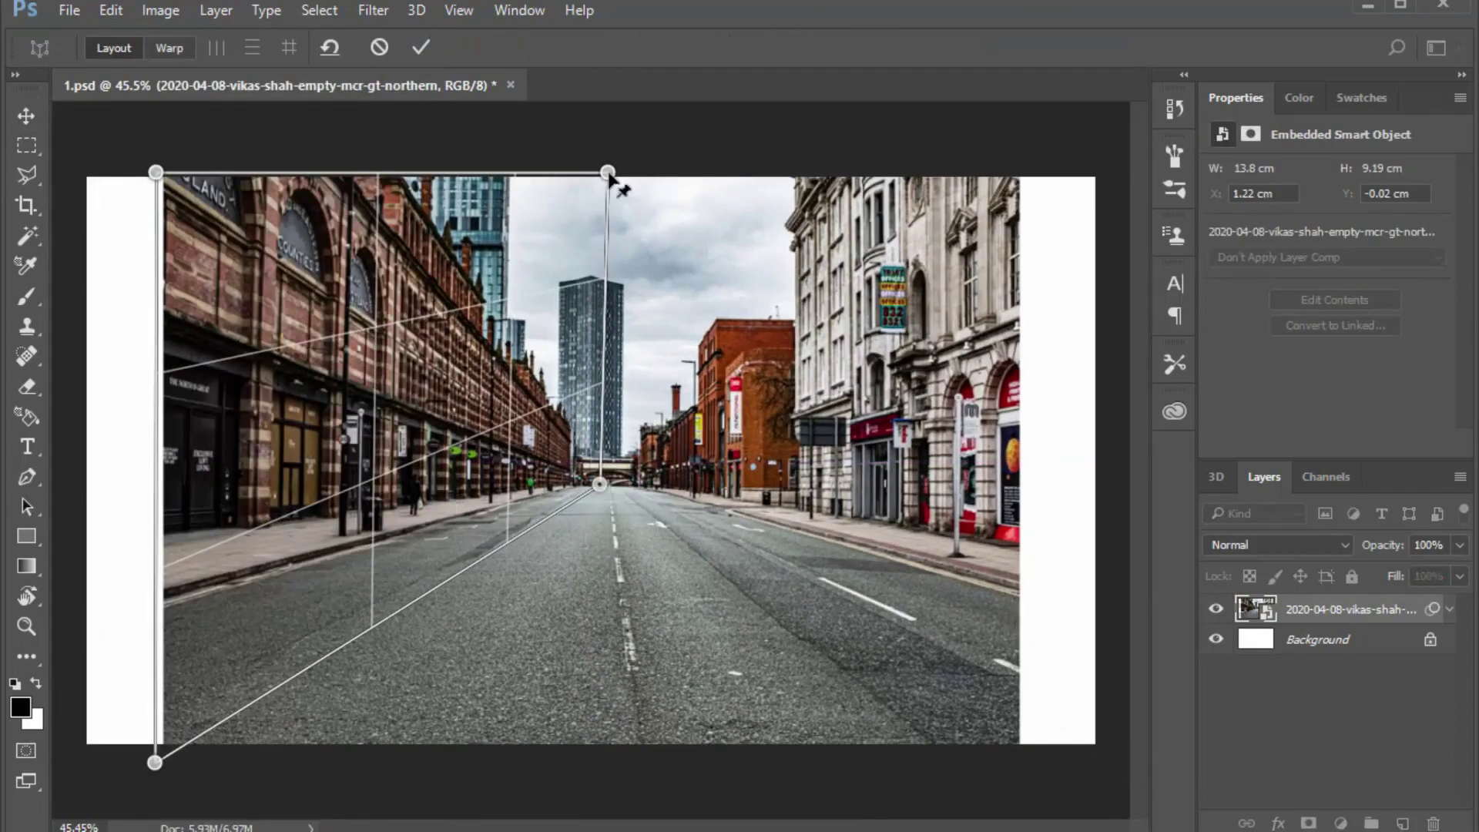
pyautogui.moveTo(608, 173); pyautogui.dragTo(518, 164)
pyautogui.moveTo(528, 495); pyautogui.dragTo(423, 495)
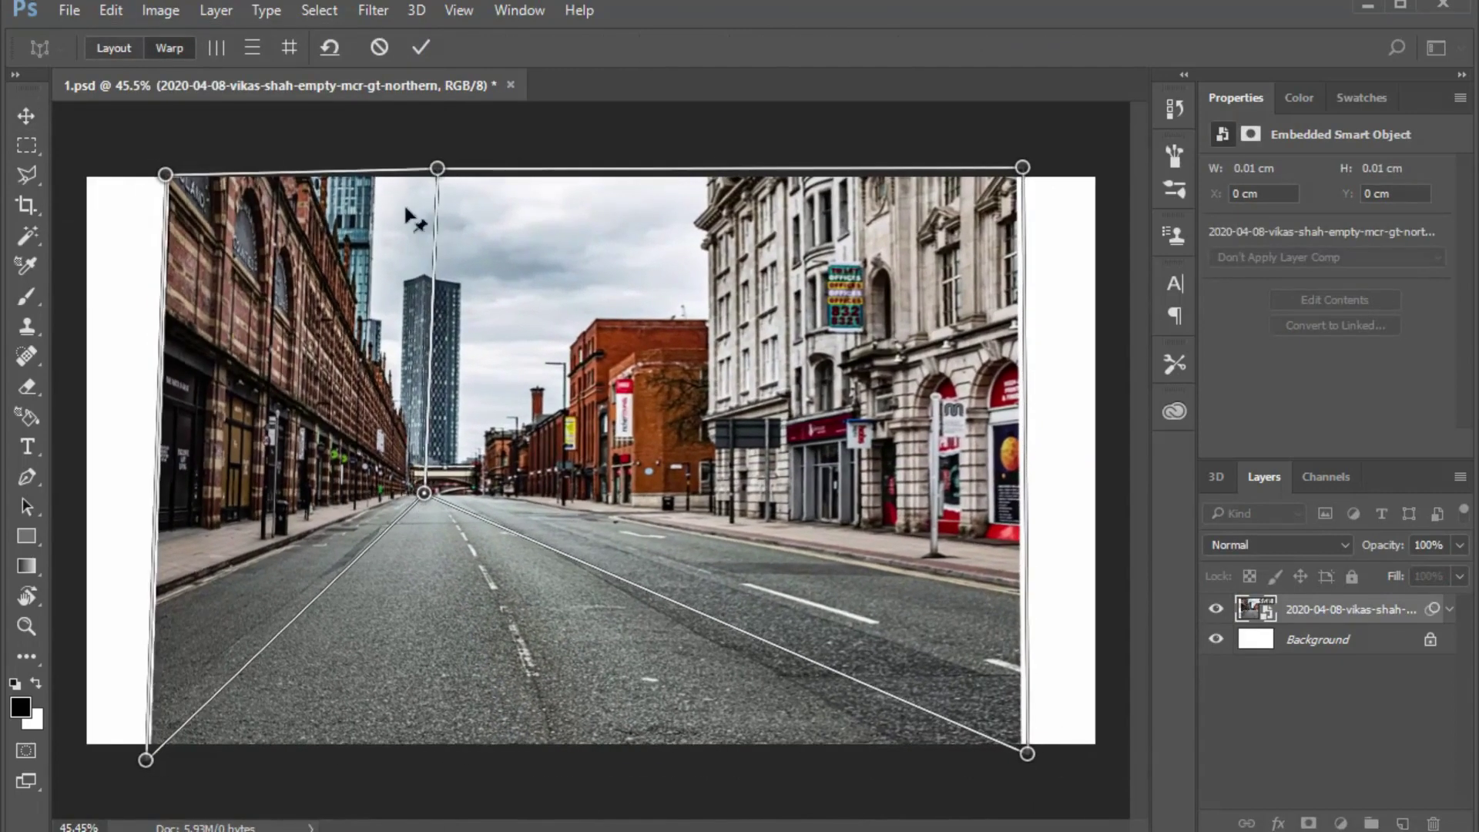
pyautogui.moveTo(439, 173); pyautogui.dragTo(383, 173)
pyautogui.moveTo(132, 172); pyautogui.dragTo(102, 171)
# Stretch the street photo's left and right sides outward to fill the canvas and apply the warp
pyautogui.moveTo(155, 759); pyautogui.dragTo(71, 764)
pyautogui.moveTo(102, 171); pyautogui.dragTo(81, 165)
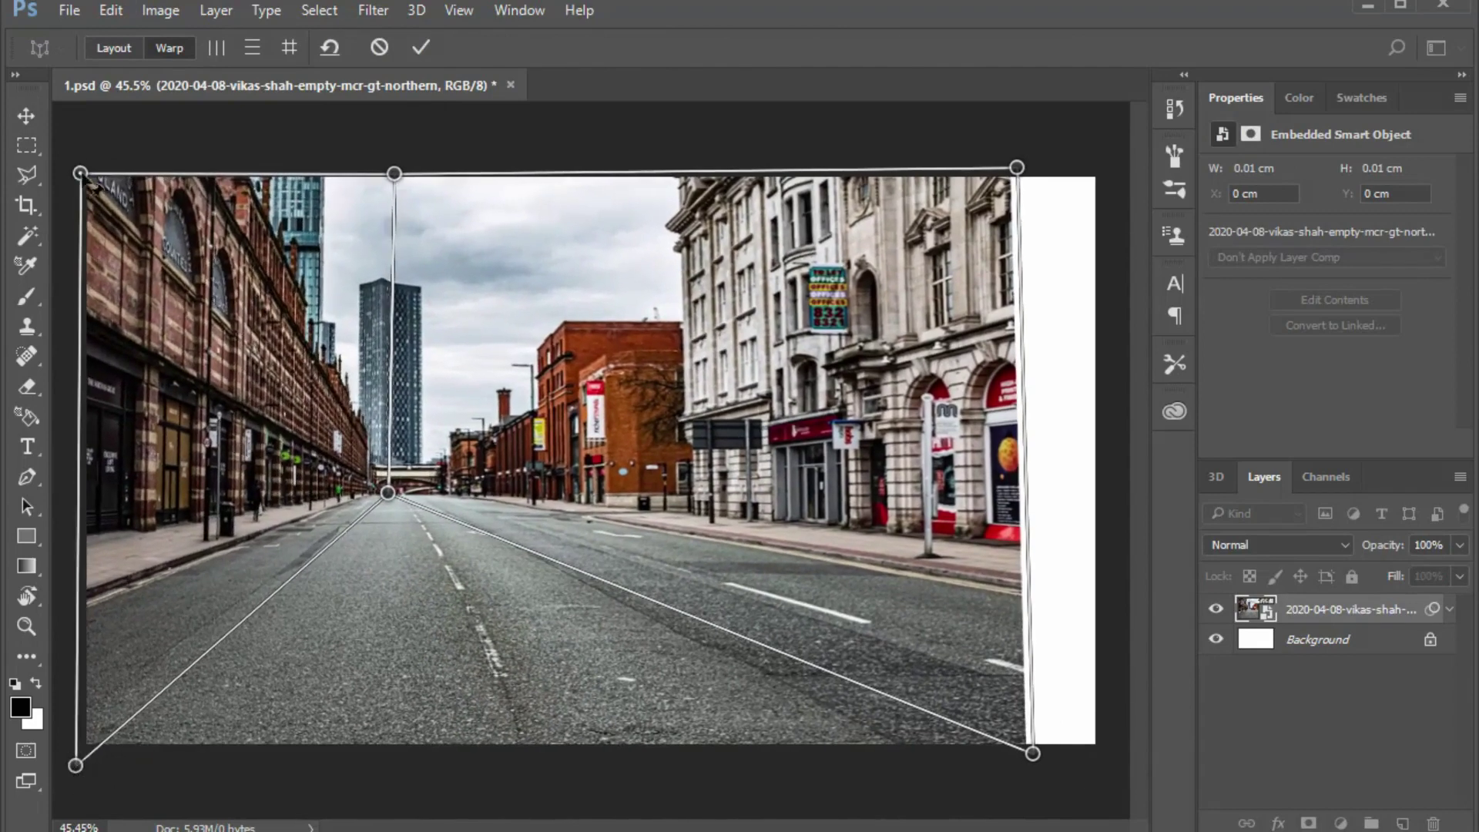
pyautogui.moveTo(399, 493); pyautogui.dragTo(357, 497)
pyautogui.moveTo(383, 173); pyautogui.dragTo(366, 167)
pyautogui.moveTo(1018, 167); pyautogui.dragTo(1097, 158)
pyautogui.moveTo(1030, 754); pyautogui.dragTo(1112, 765)
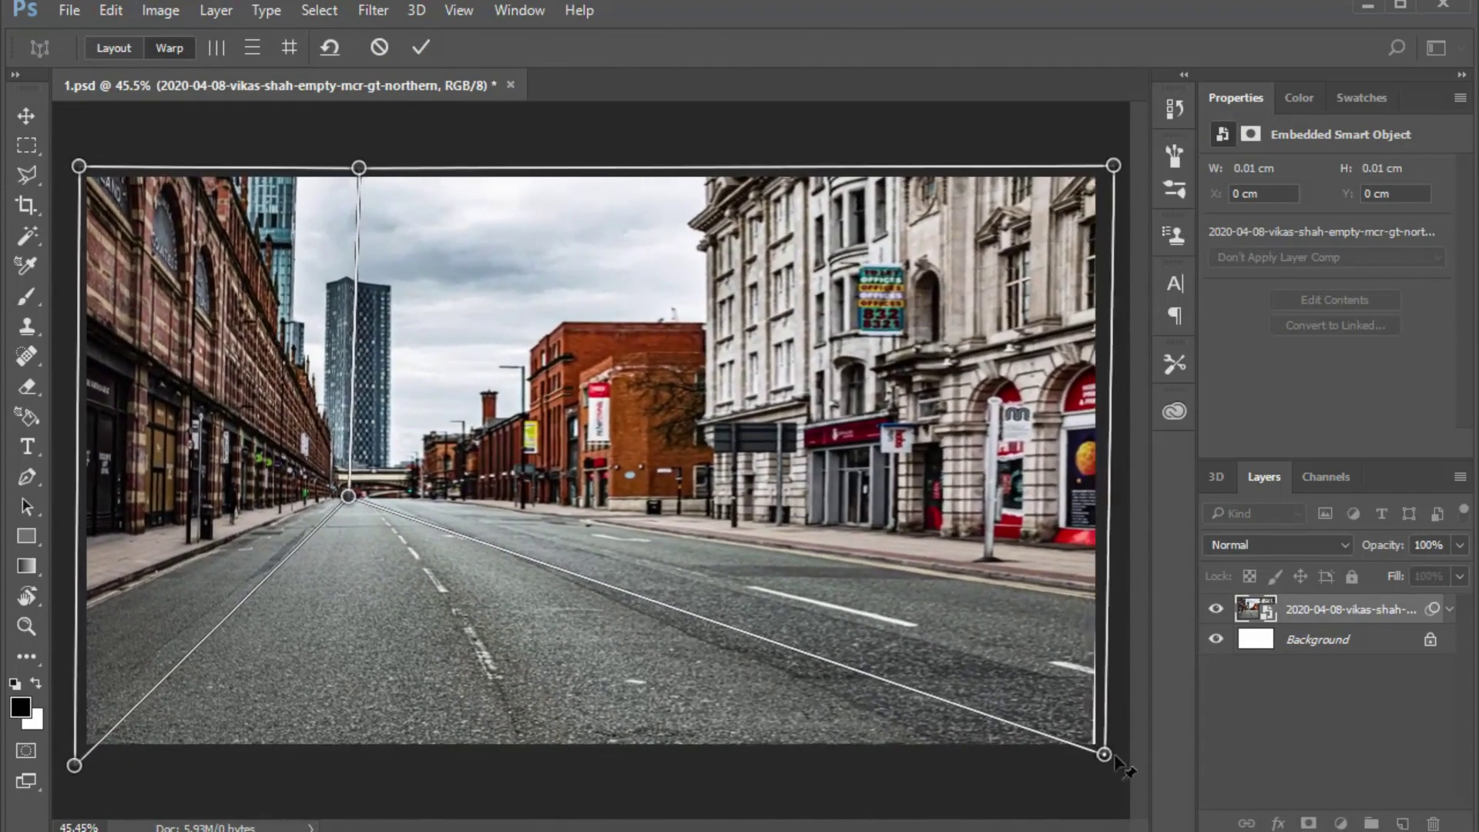
pyautogui.click(421, 47)
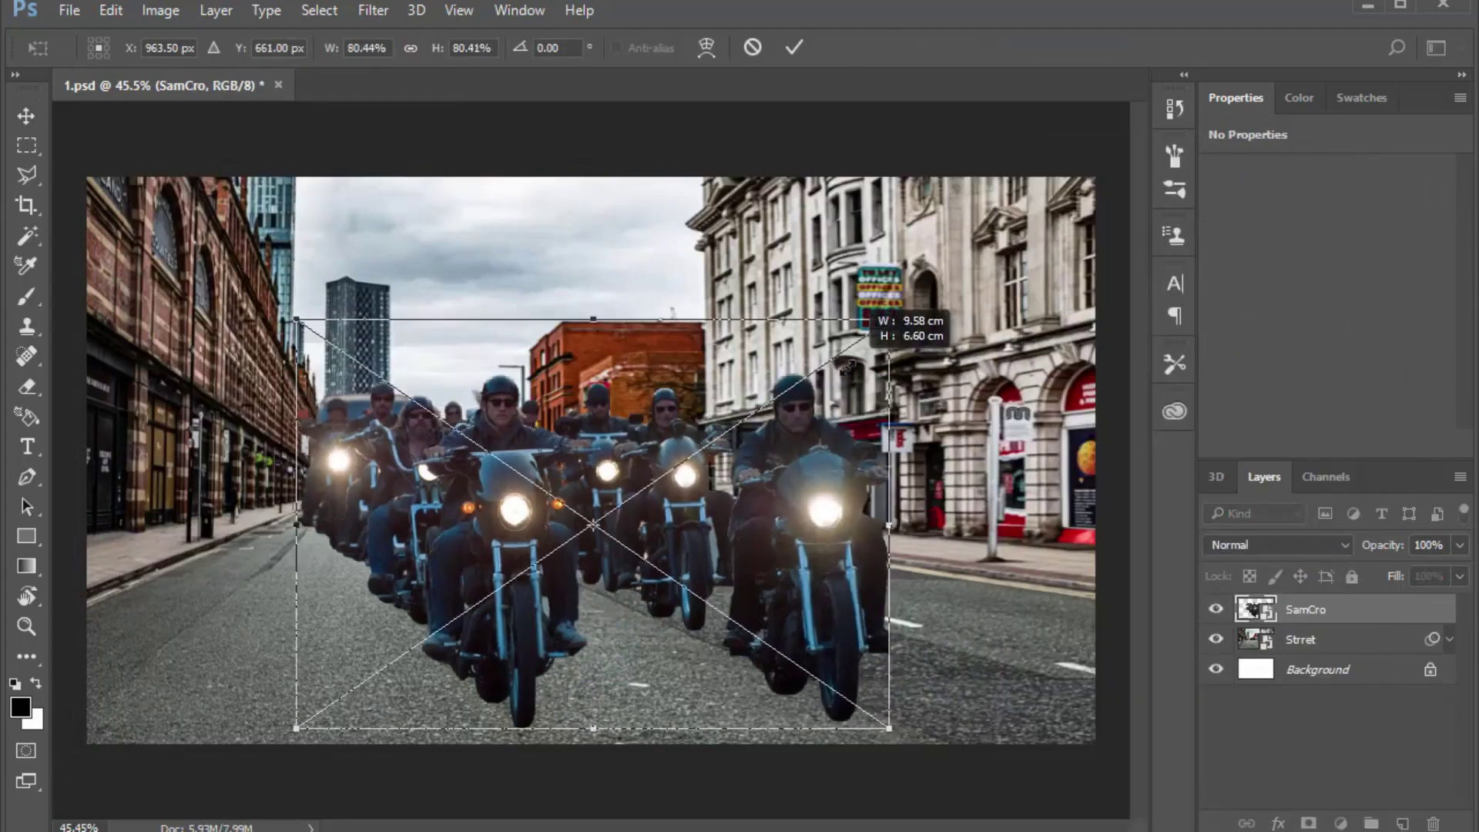
# Scale the SamCro bikers down, perspective-warp them to the road, then enlarge them slightly
pyautogui.moveTo(892, 728)
pyautogui.mouseDown()
pyautogui.moveTo(809, 686)
pyautogui.moveTo(836, 697)
pyautogui.mouseUp()
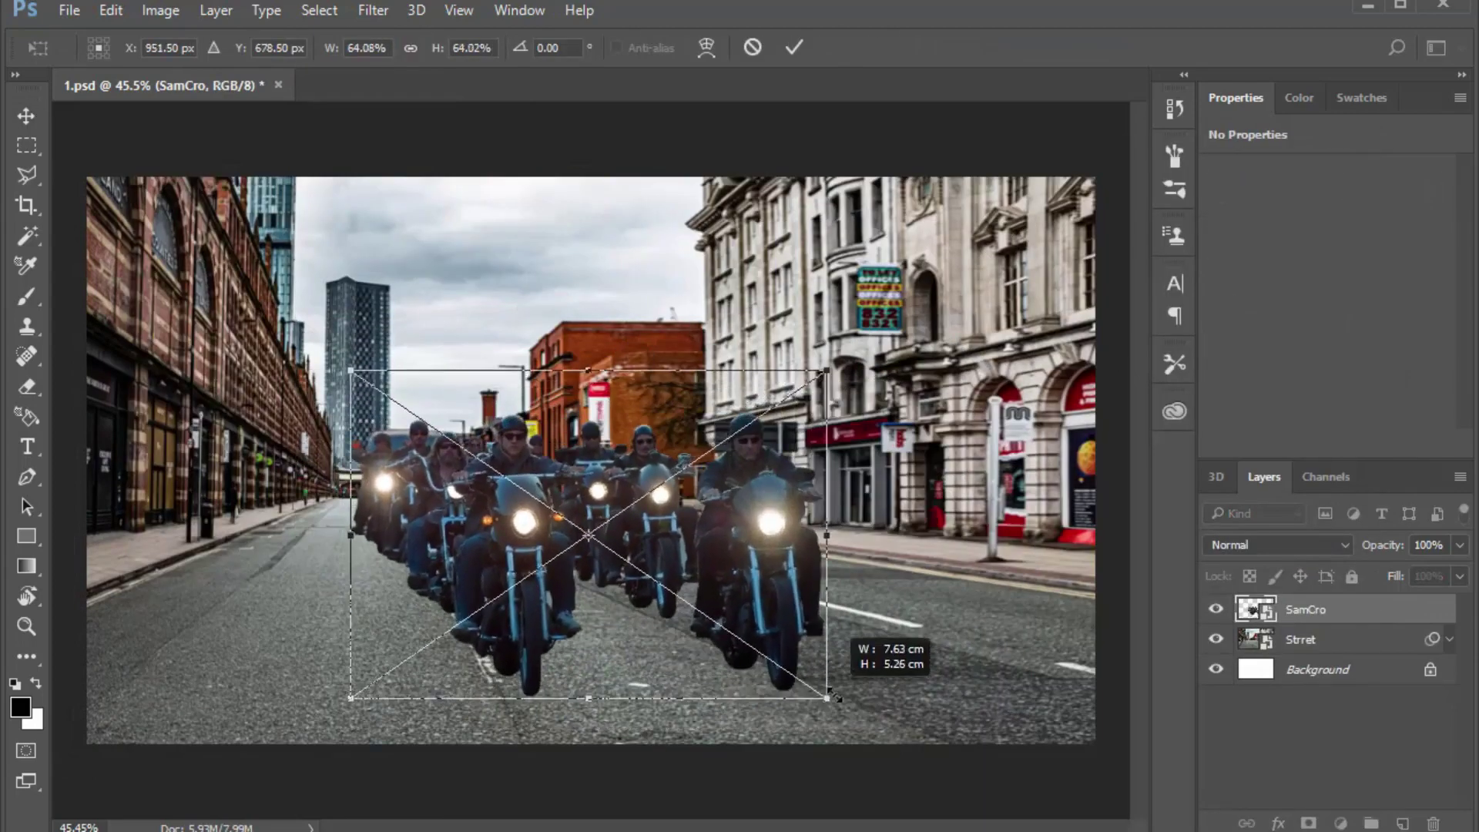
pyautogui.press('Return')
pyautogui.moveTo(464, 406); pyautogui.dragTo(824, 664)
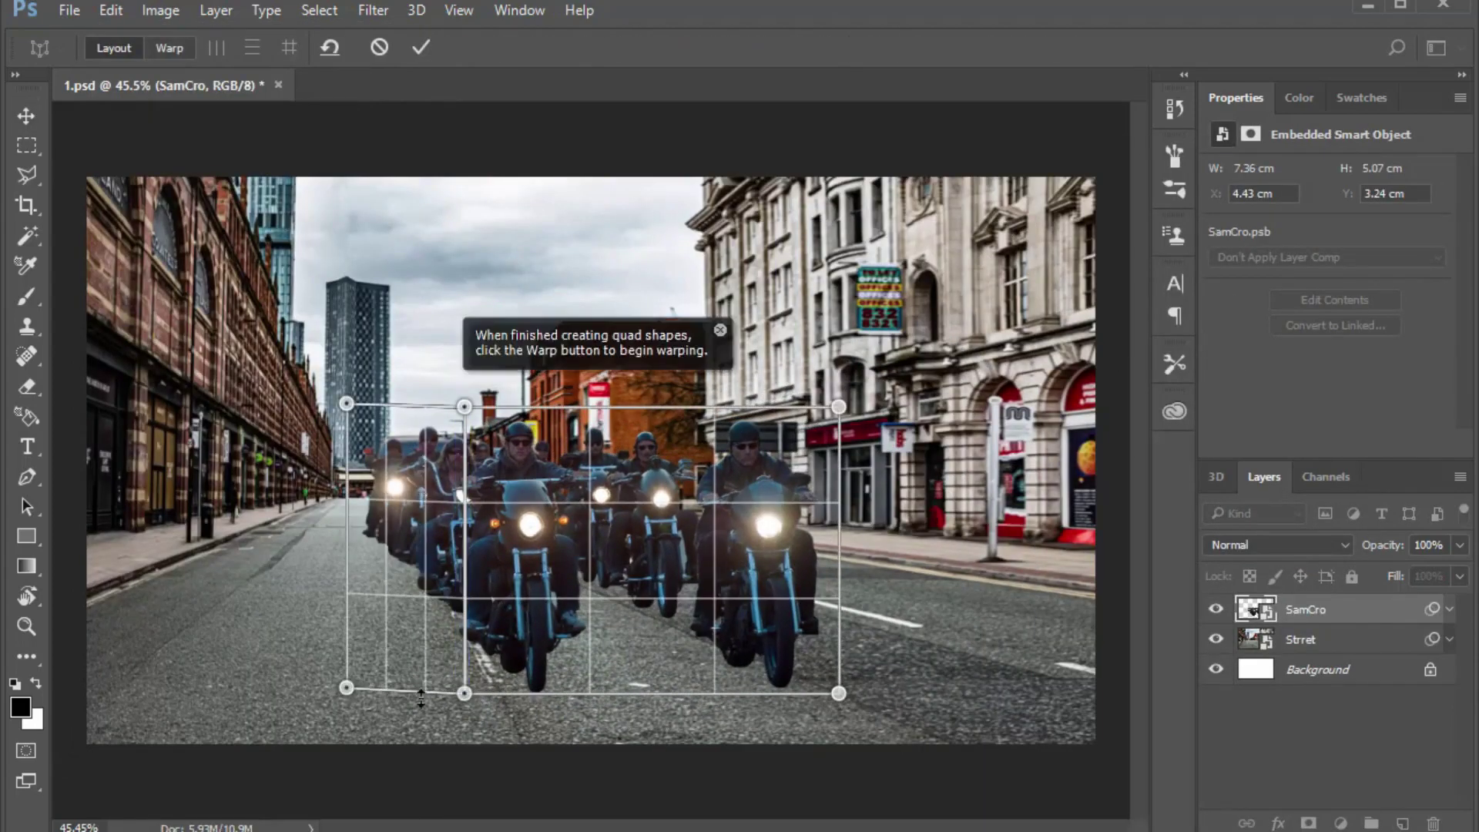
pyautogui.moveTo(838, 406); pyautogui.dragTo(854, 406)
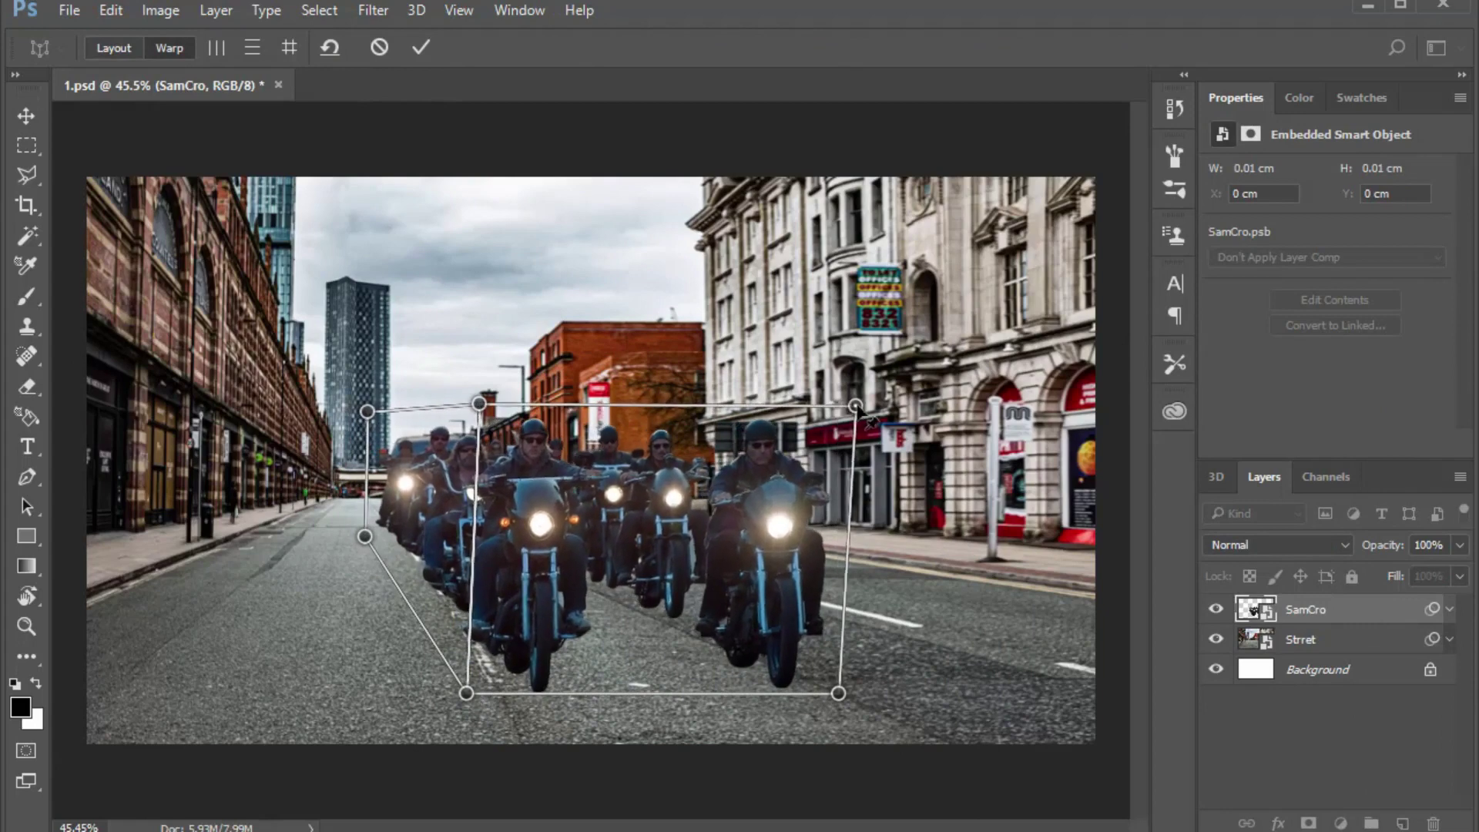
pyautogui.moveTo(838, 694); pyautogui.dragTo(858, 694)
pyautogui.press('Return')
pyautogui.moveTo(854, 406); pyautogui.dragTo(854, 379)
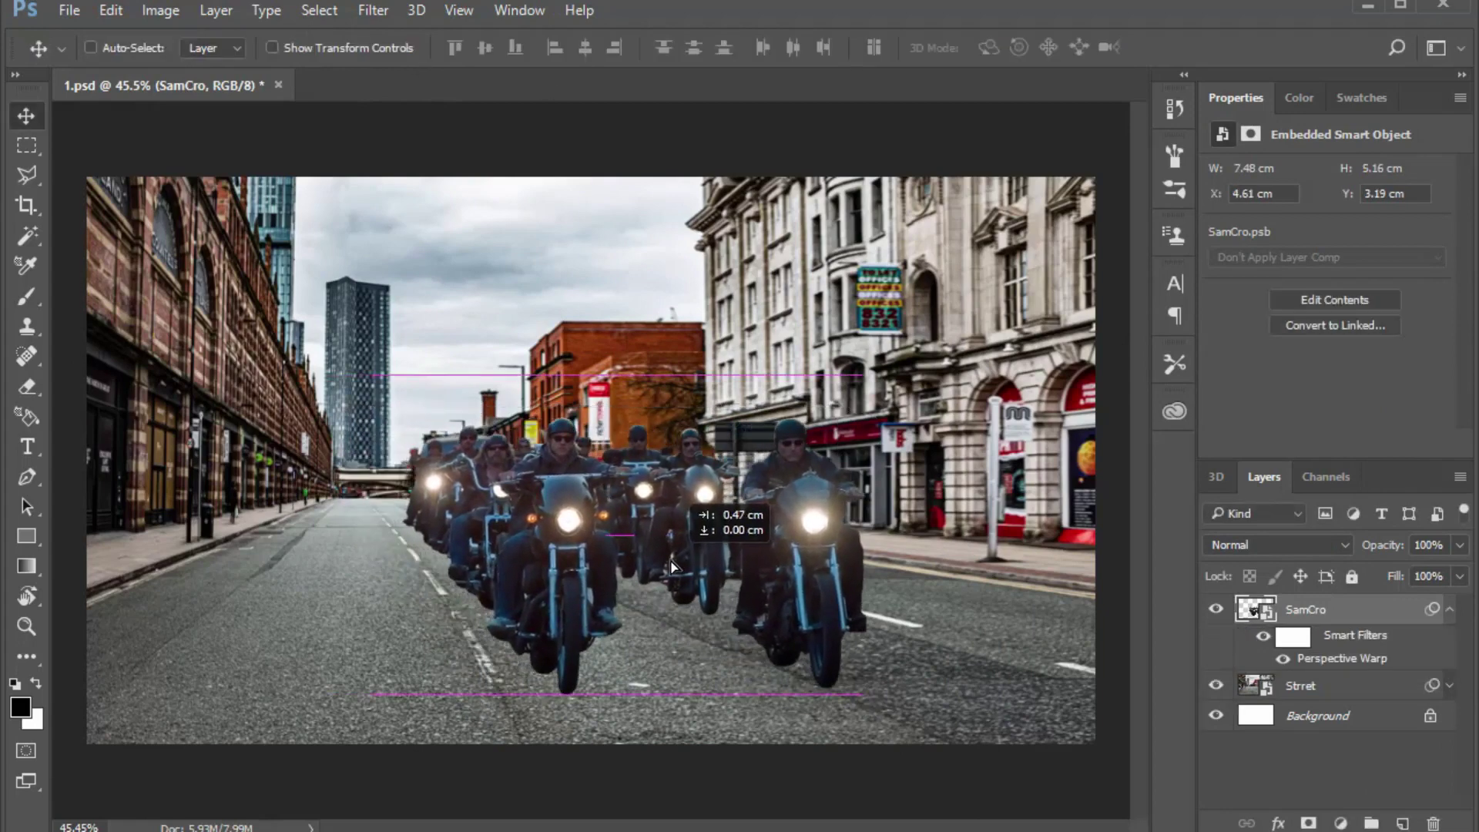
pyautogui.press('Return')
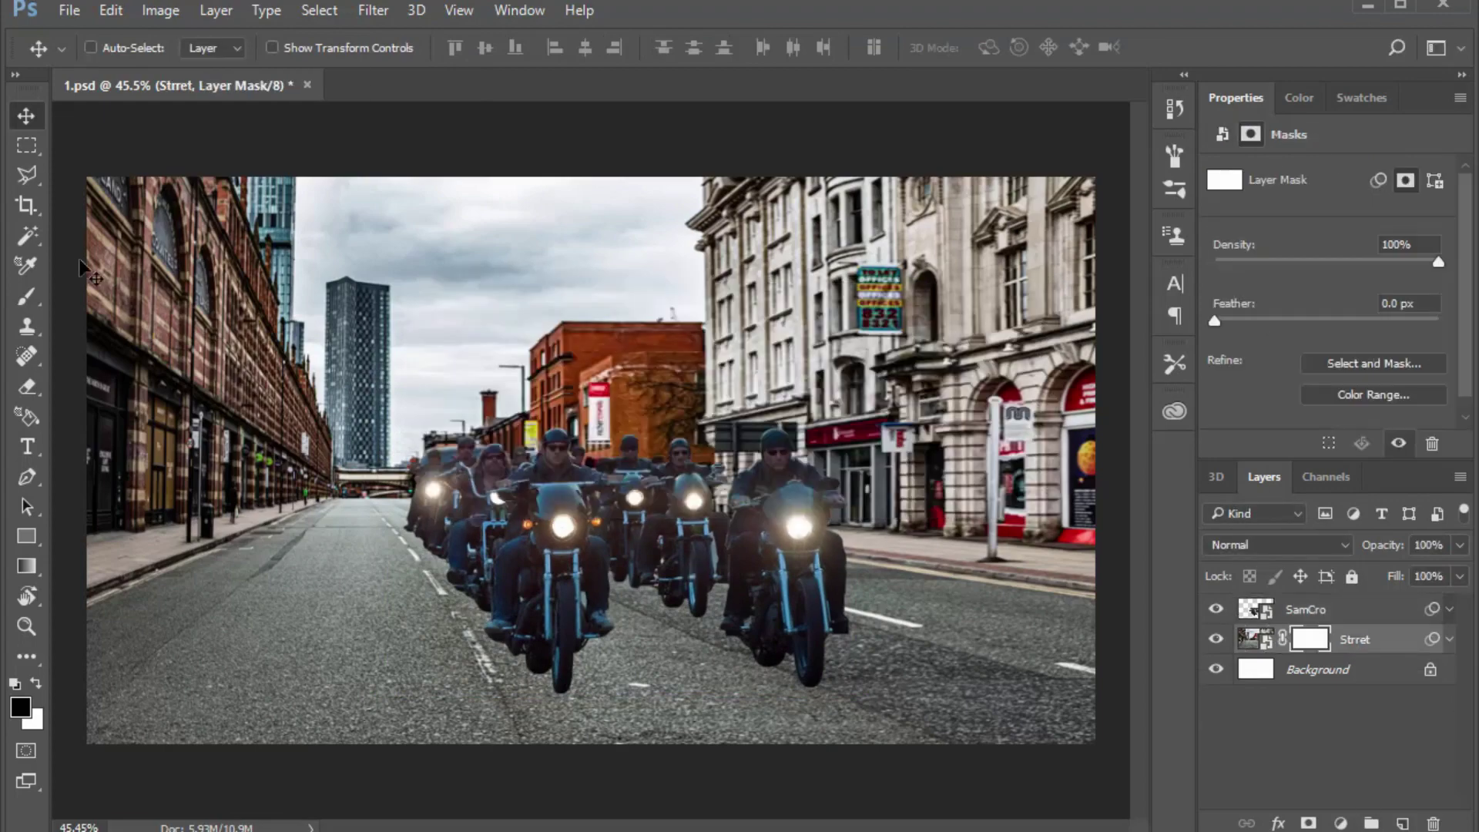
# Gradient-fade the street photo above the horizon and place the Tokyo shops image top-left at 60% opacity
pyautogui.moveTo(402, 487); pyautogui.dragTo(402, 503)
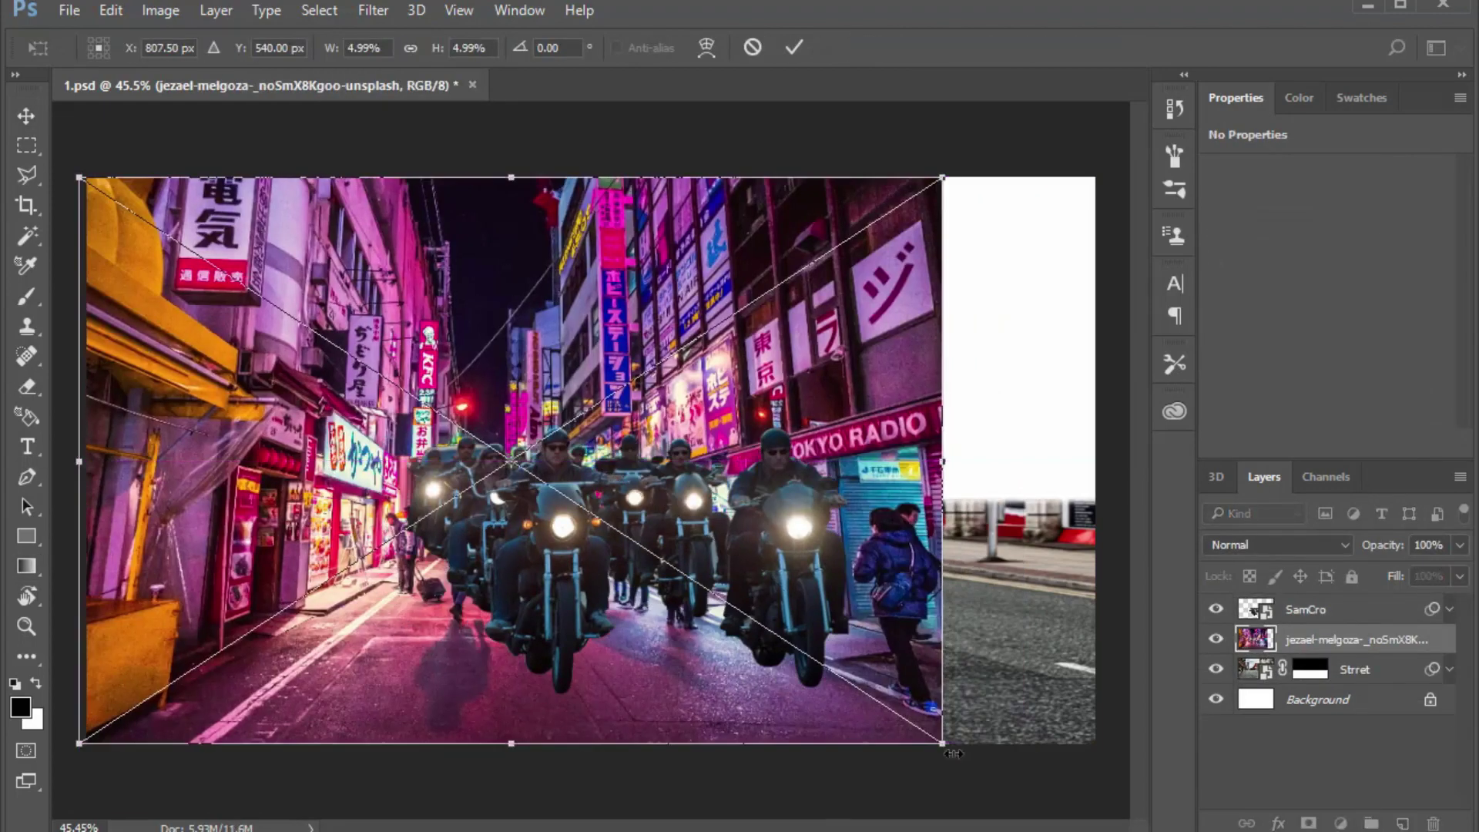
pyautogui.moveTo(940, 739); pyautogui.dragTo(697, 587)
pyautogui.press('Return')
pyautogui.press('6')
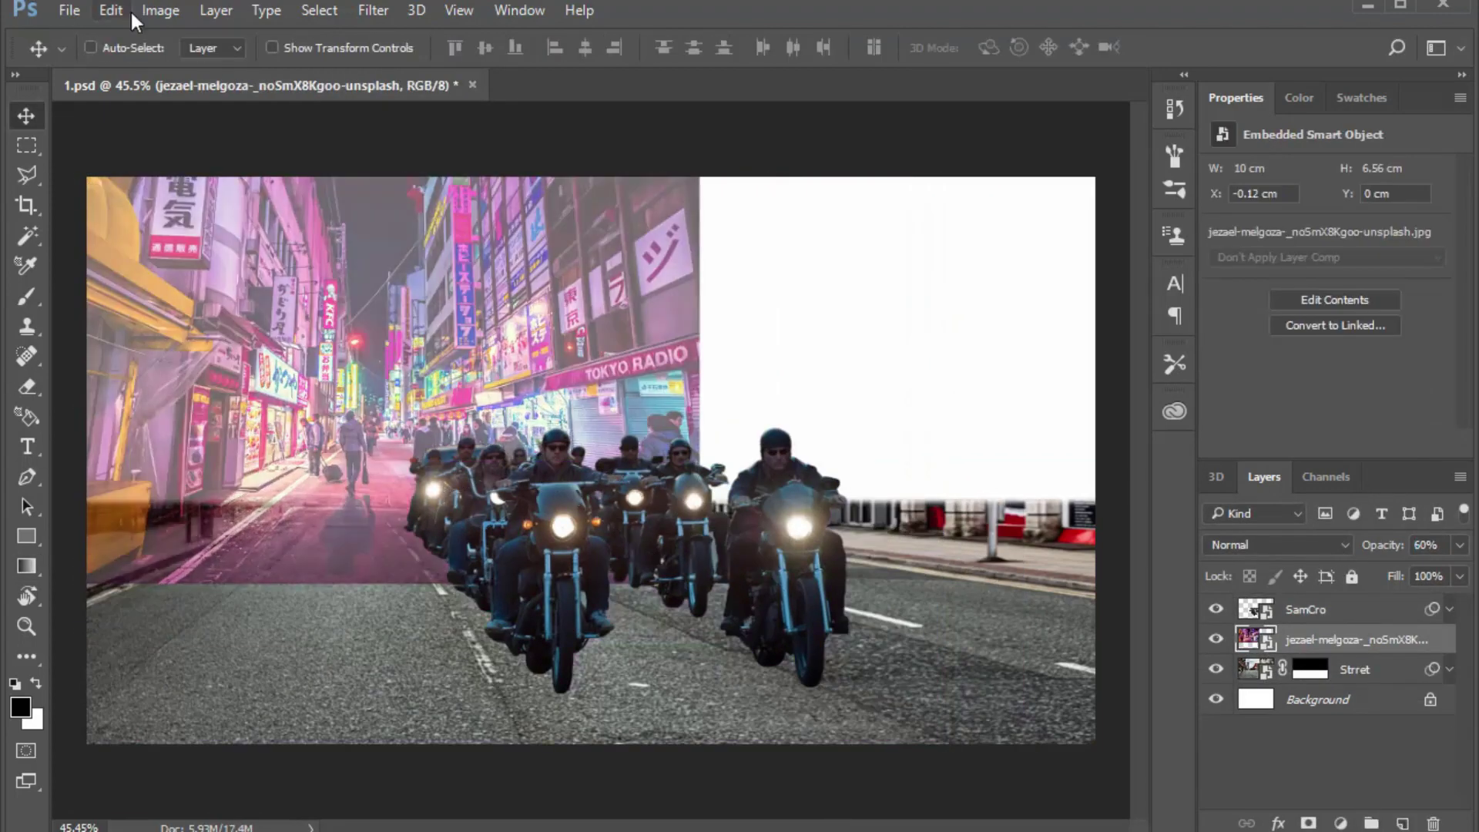
# Perspective-warp the Tokyo shops image along the left side, aligned to the road's vanishing point
pyautogui.click(131, 9)
pyautogui.click(169, 347)
pyautogui.moveTo(375, 592); pyautogui.dragTo(359, 437)
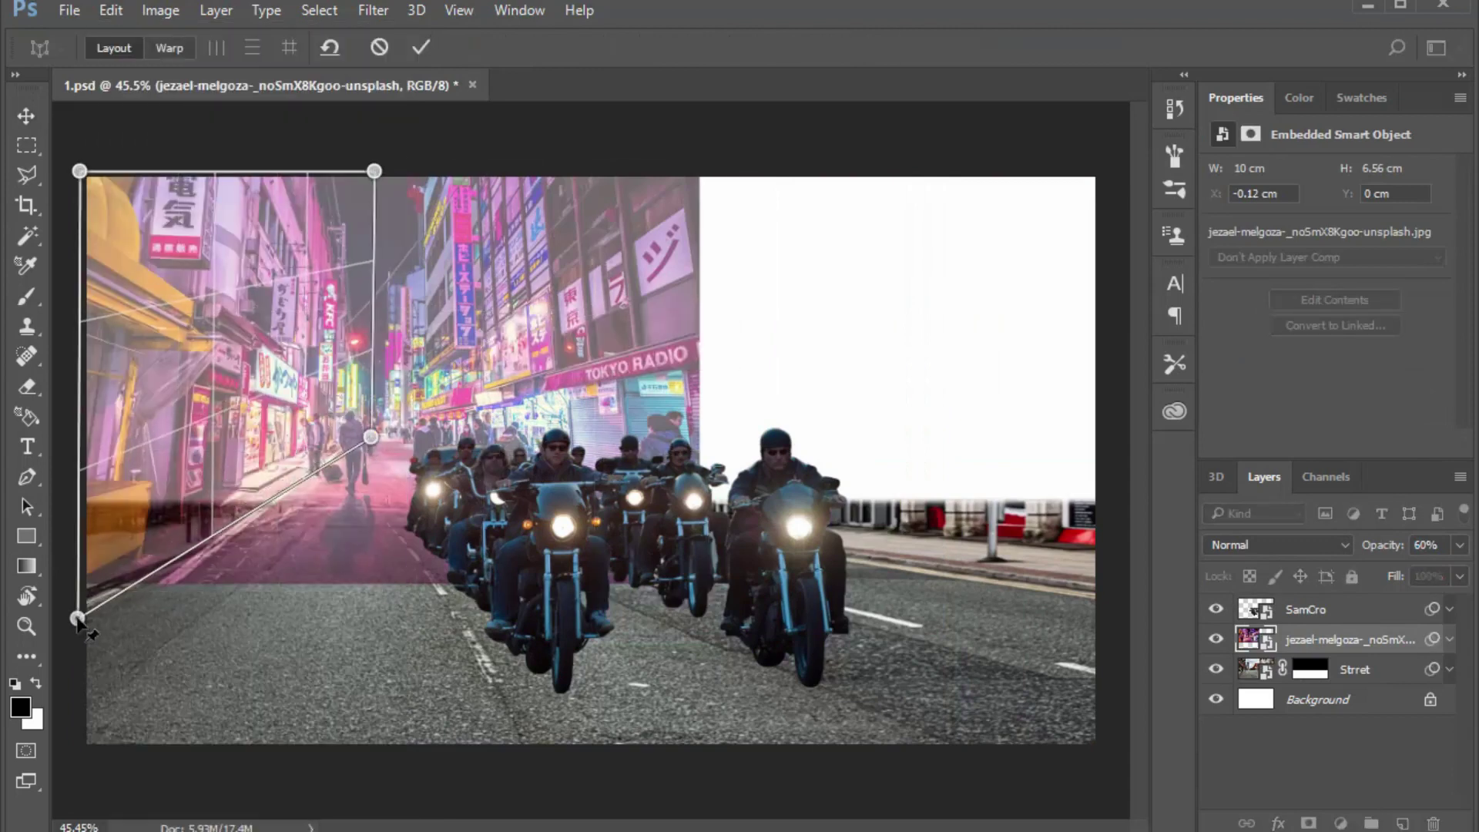
pyautogui.moveTo(300, 171); pyautogui.dragTo(368, 170)
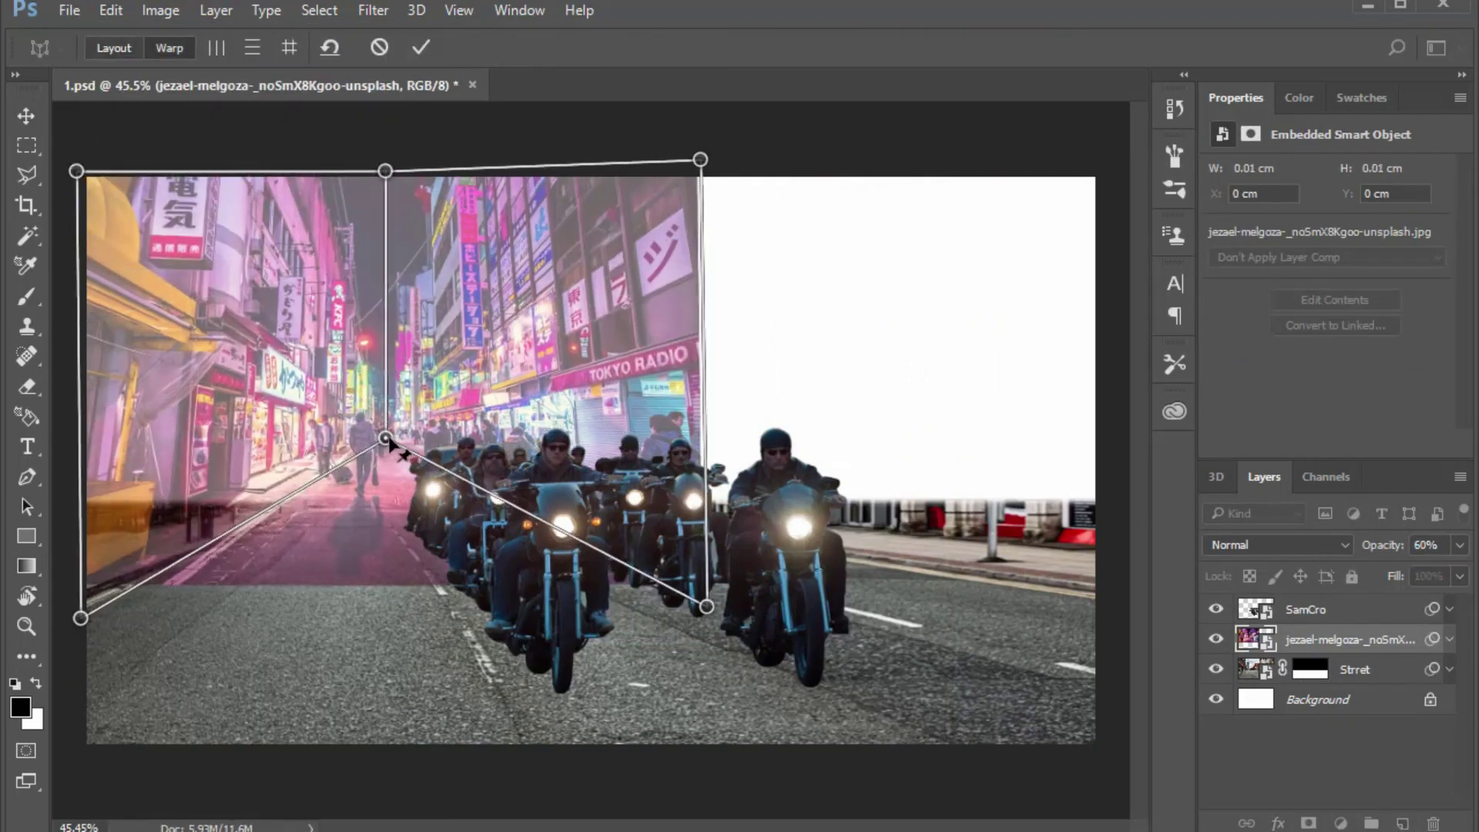
pyautogui.moveTo(371, 436); pyautogui.dragTo(372, 487)
pyautogui.moveTo(77, 618); pyautogui.dragTo(17, 627)
pyautogui.scroll(-1, 69, 609)
pyautogui.scroll(-2, 92, 385)
pyautogui.moveTo(232, 261); pyautogui.dragTo(132, 256)
pyautogui.moveTo(660, 256); pyautogui.dragTo(717, 241)
pyautogui.press('Return')
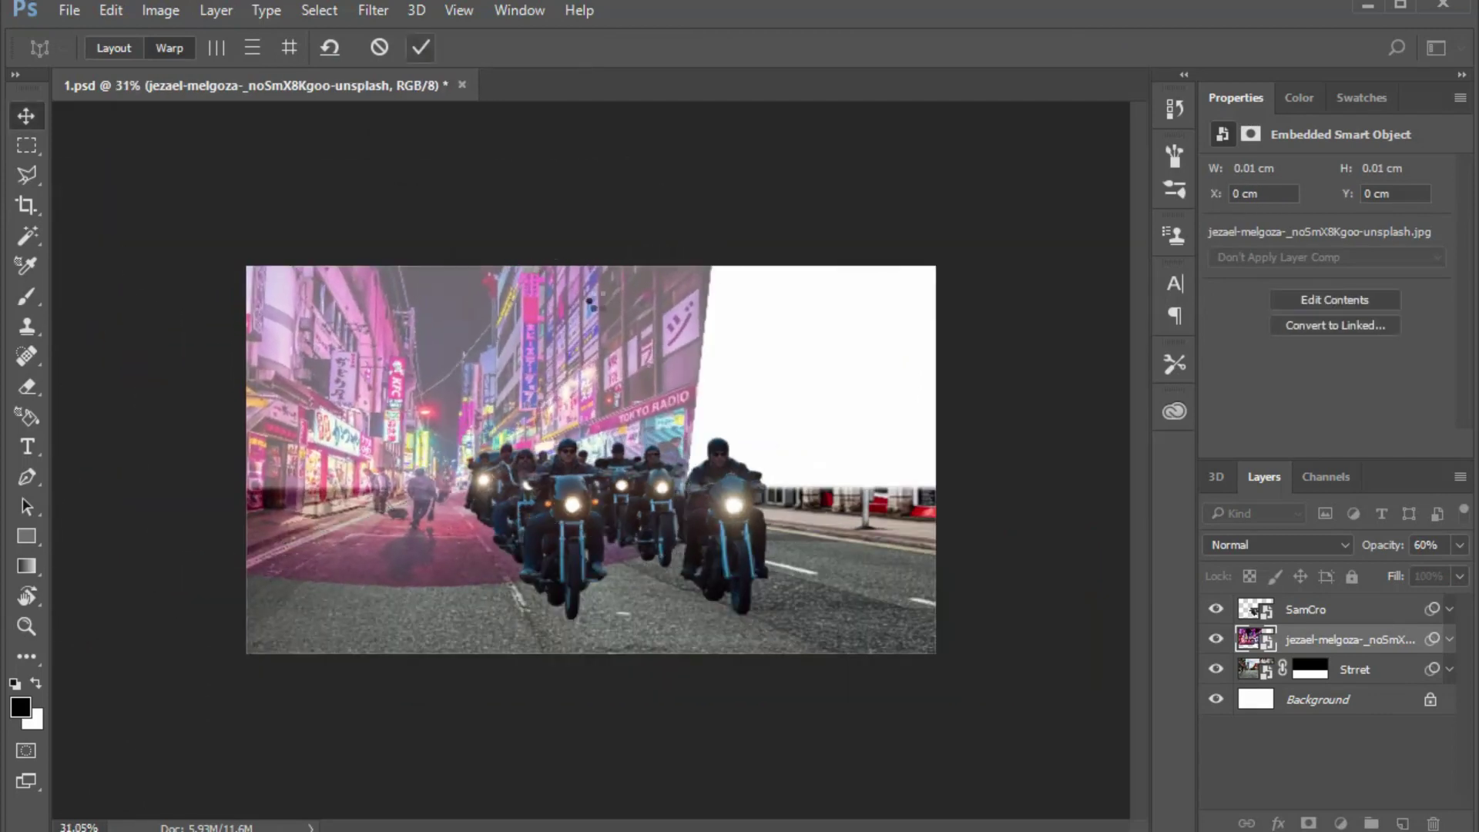
# Rename the shops layer L shops and fade its mask out toward the right
pyautogui.write('L shops')
pyautogui.click(1310, 638)
pyautogui.press('g')
pyautogui.moveTo(397, 386); pyautogui.dragTo(383, 385)
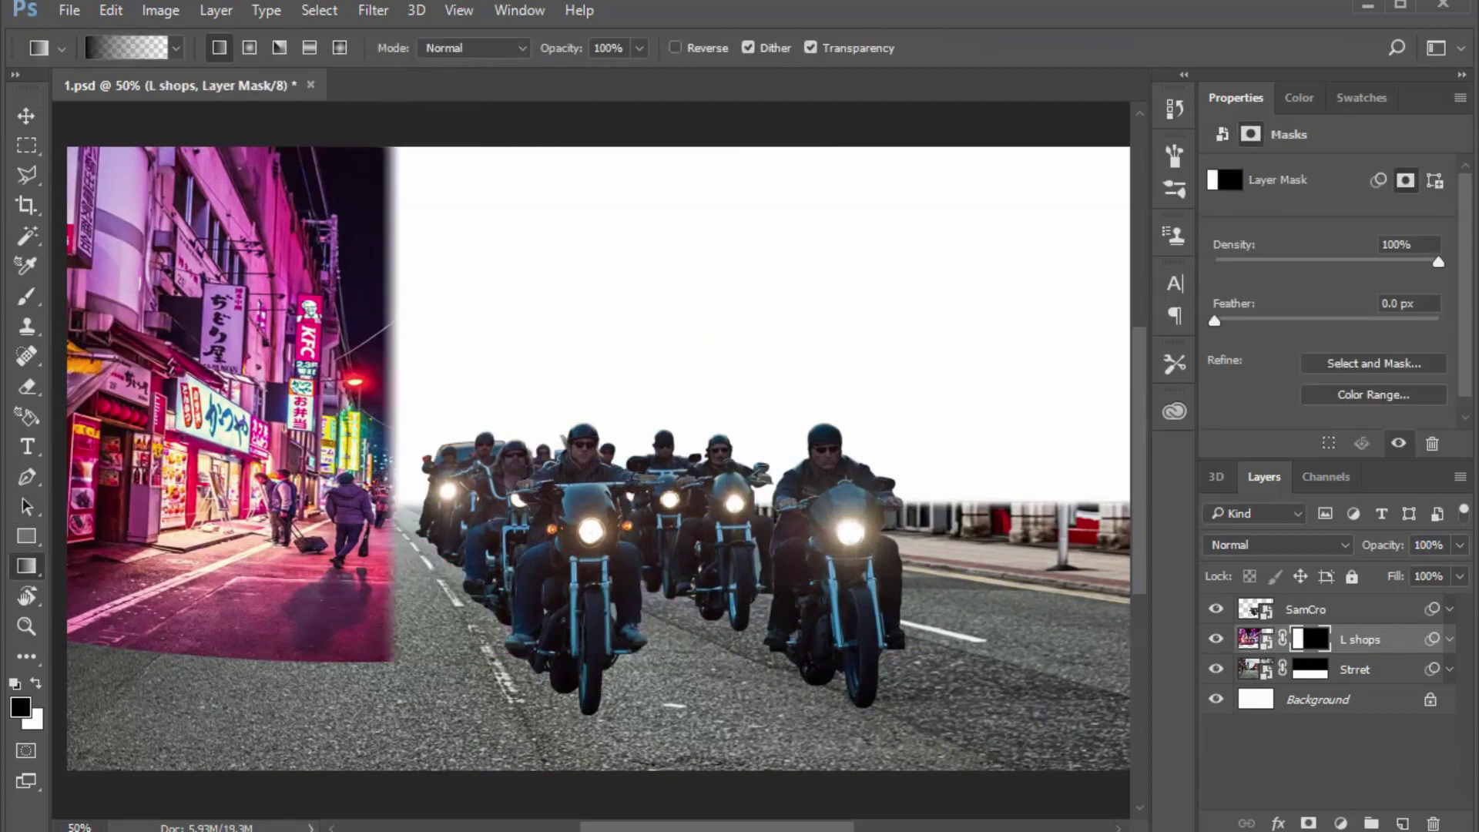
pyautogui.moveTo(322, 537); pyautogui.dragTo(348, 503)
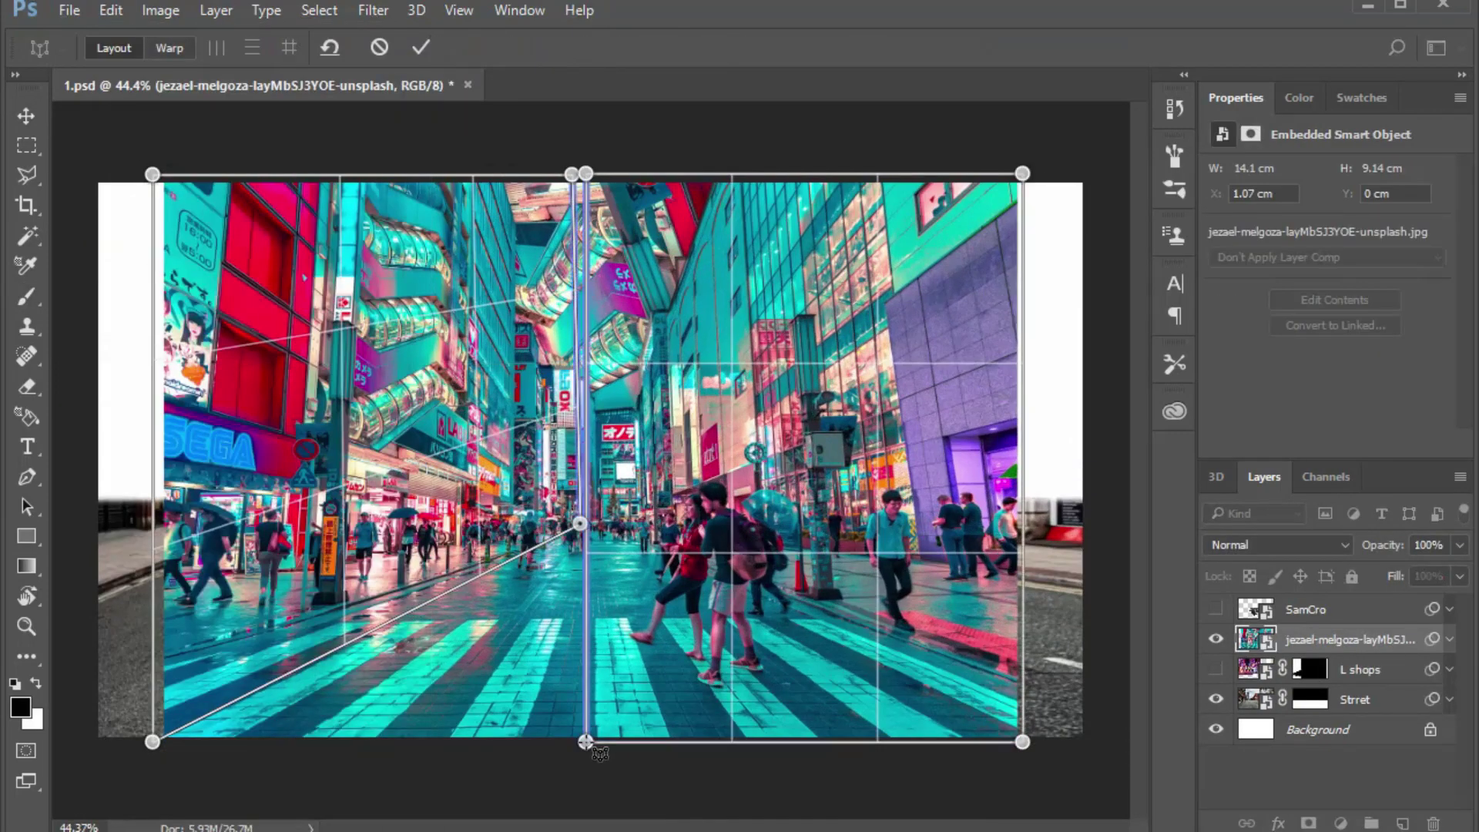
# Stretch the crossing photo across the canvas width and match its vanishing point to the road
pyautogui.moveTo(1022, 742); pyautogui.dragTo(1088, 744)
pyautogui.moveTo(1022, 174); pyautogui.dragTo(1087, 175)
pyautogui.moveTo(152, 175); pyautogui.dragTo(74, 168)
pyautogui.moveTo(152, 742); pyautogui.dragTo(80, 746)
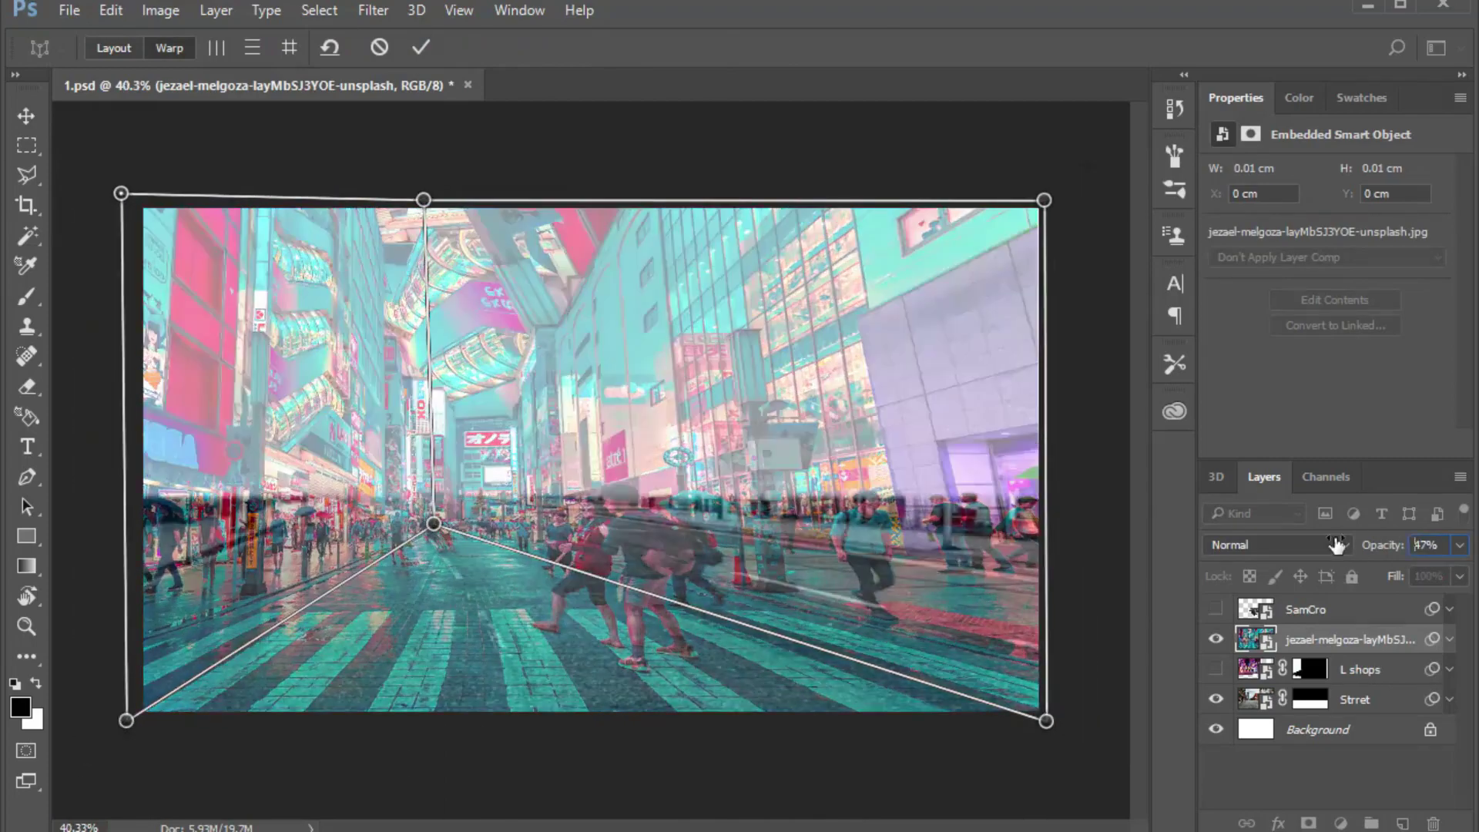
pyautogui.moveTo(429, 519); pyautogui.dragTo(399, 502)
pyautogui.moveTo(1047, 199); pyautogui.dragTo(1055, 134)
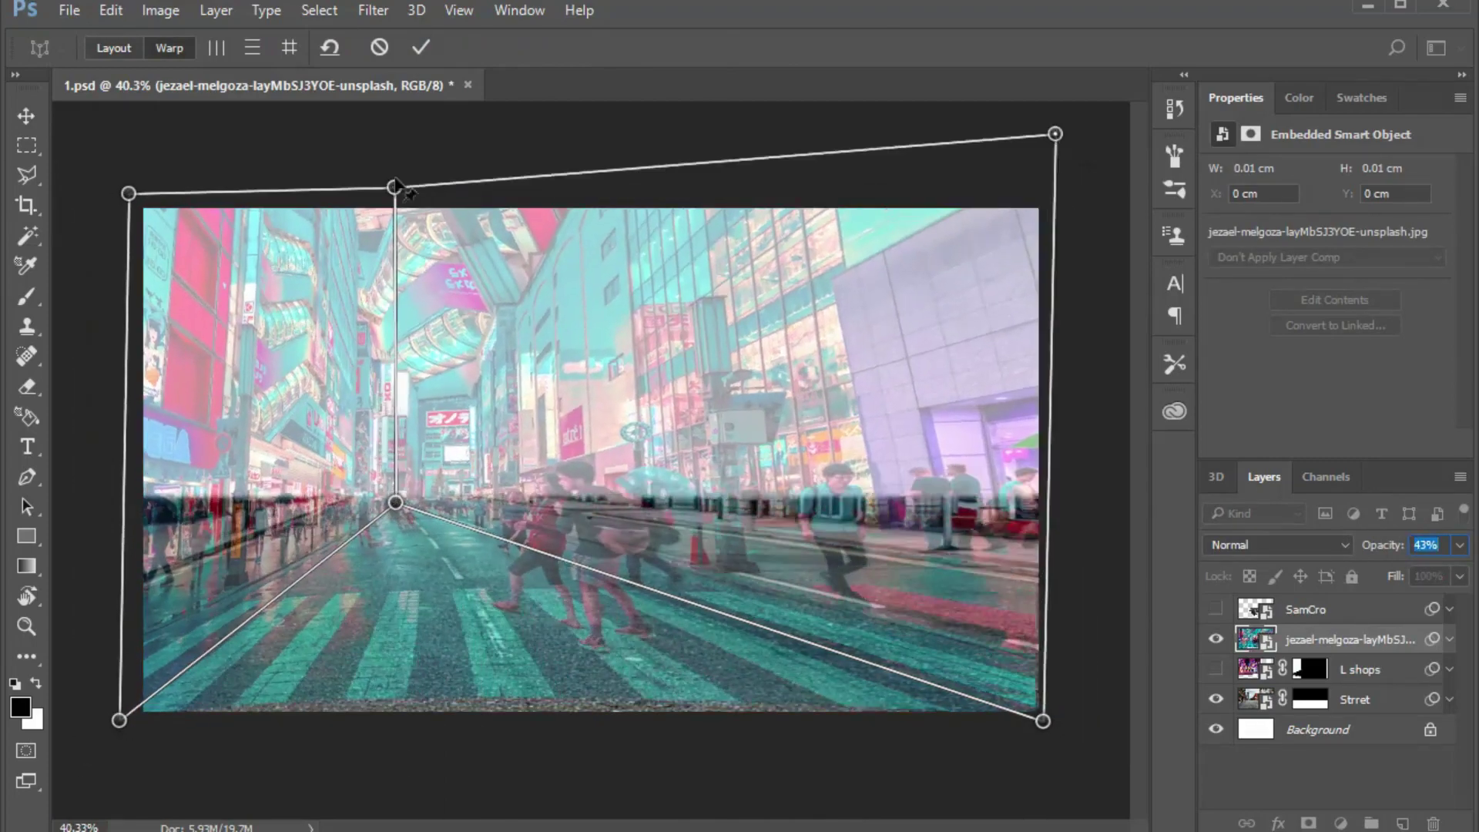
pyautogui.moveTo(416, 192); pyautogui.dragTo(394, 131)
# Pull the crossing plane's corners further out, set the layer to 49% opacity, and apply the warp
pyautogui.moveTo(123, 193); pyautogui.dragTo(117, 111)
pyautogui.moveTo(117, 720); pyautogui.dragTo(109, 755)
pyautogui.moveTo(399, 502); pyautogui.dragTo(392, 529)
pyautogui.moveTo(1042, 721); pyautogui.dragTo(1051, 783)
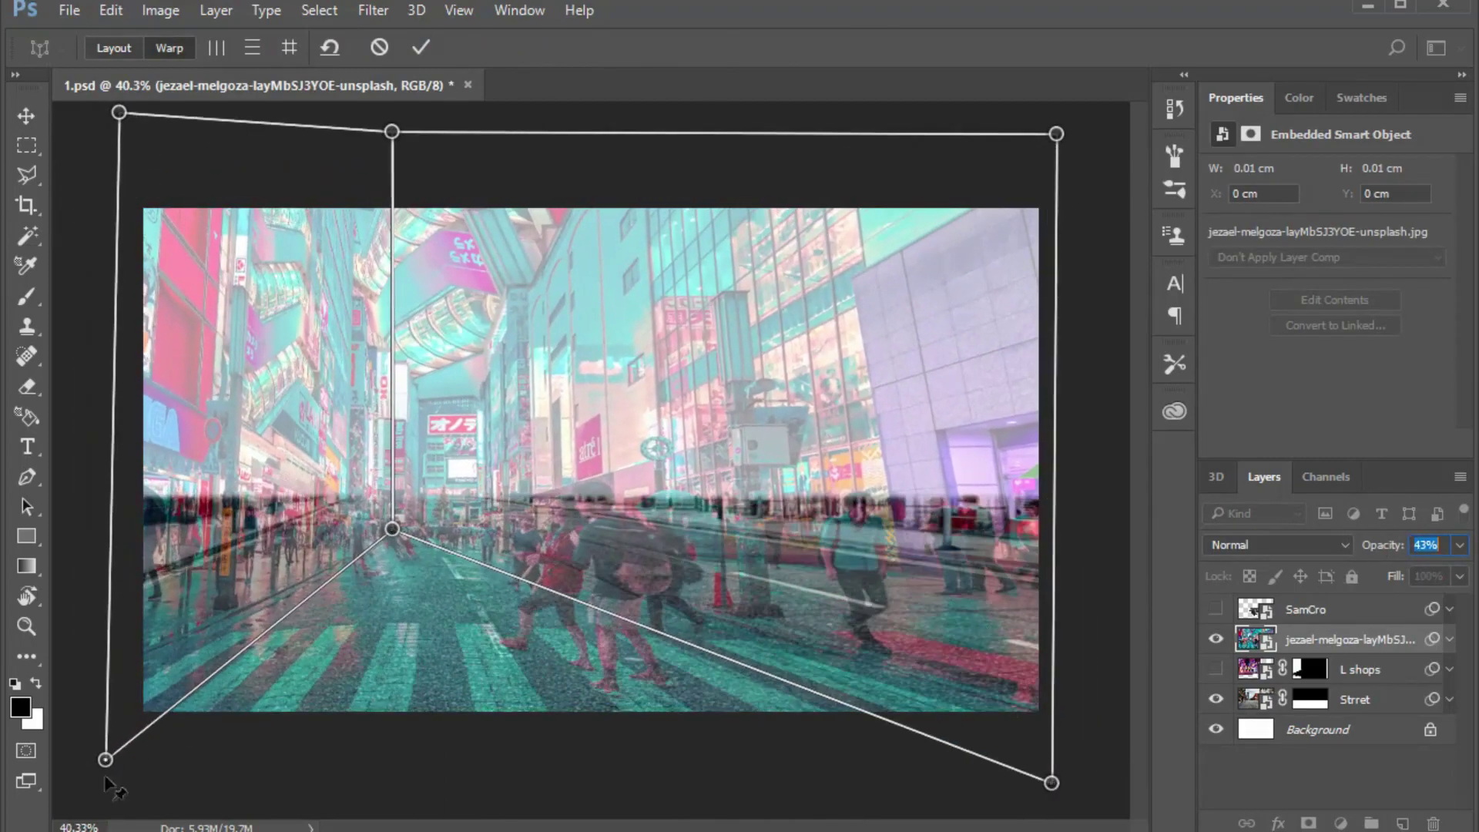
pyautogui.moveTo(109, 755); pyautogui.dragTo(104, 821)
pyautogui.moveTo(119, 111); pyautogui.dragTo(99, 154)
pyautogui.hotkey('ctrl', '-')
pyautogui.moveTo(974, 730); pyautogui.dragTo(974, 767)
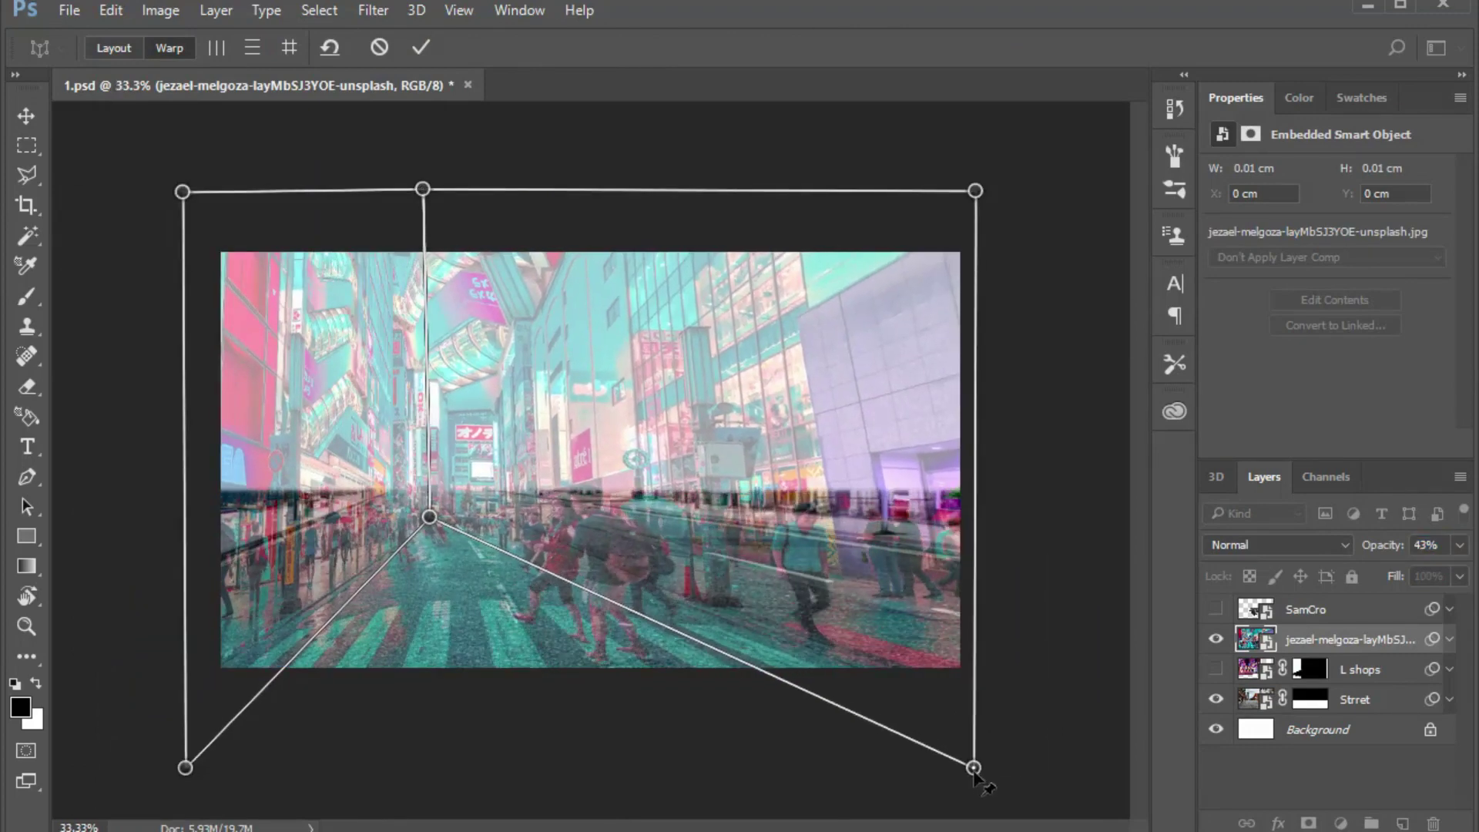
pyautogui.moveTo(182, 188); pyautogui.dragTo(168, 190)
pyautogui.press('4')
pyautogui.press('9')
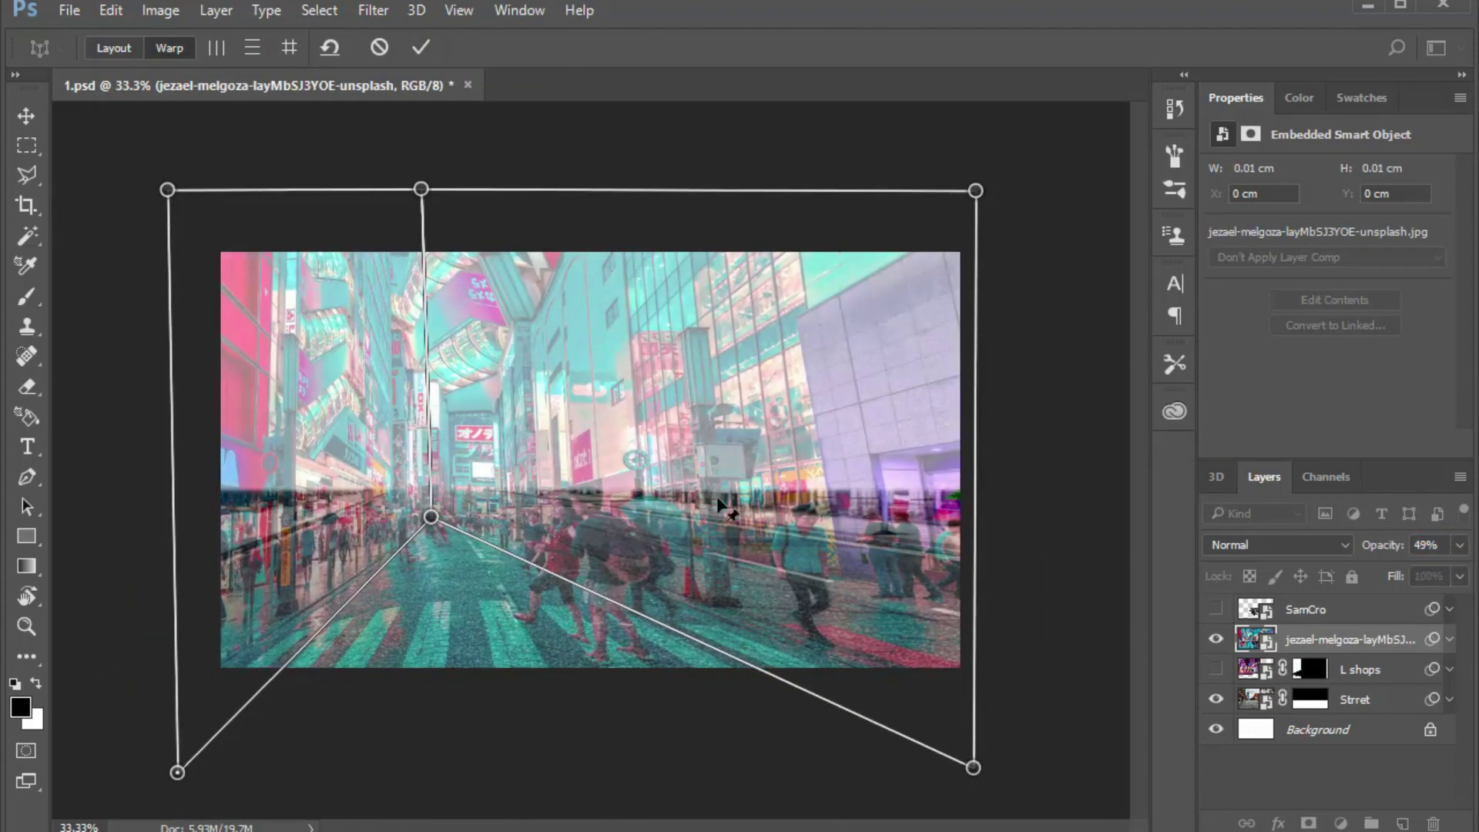
pyautogui.press('Return')
# Reposition the crossing photo and re-warp it, pulling its top-right corner further outward
pyautogui.moveTo(666, 424); pyautogui.dragTo(813, 493)
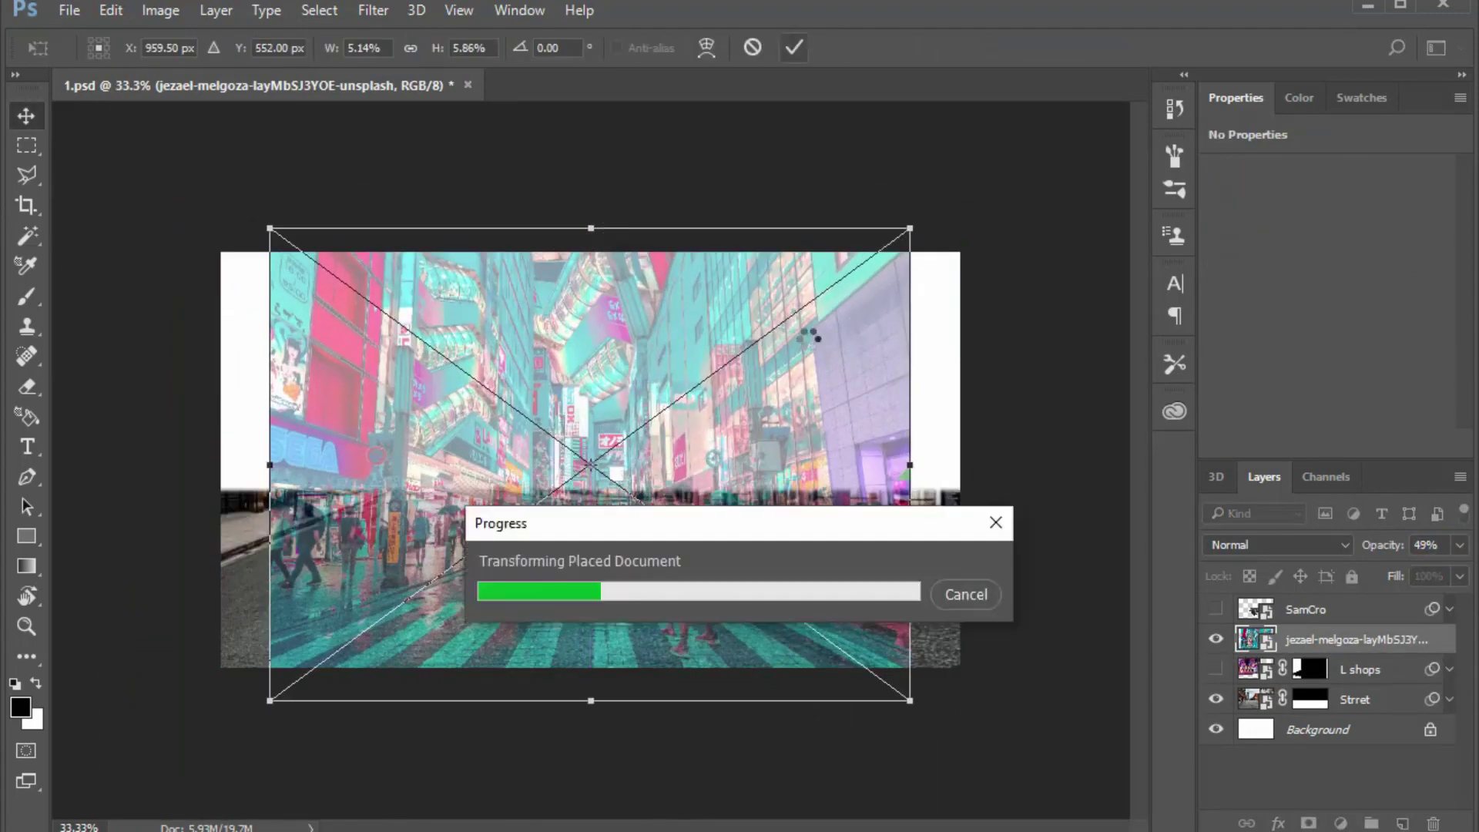
pyautogui.click(111, 10)
pyautogui.click(154, 465)
pyautogui.moveTo(1050, 165); pyautogui.dragTo(1124, 148)
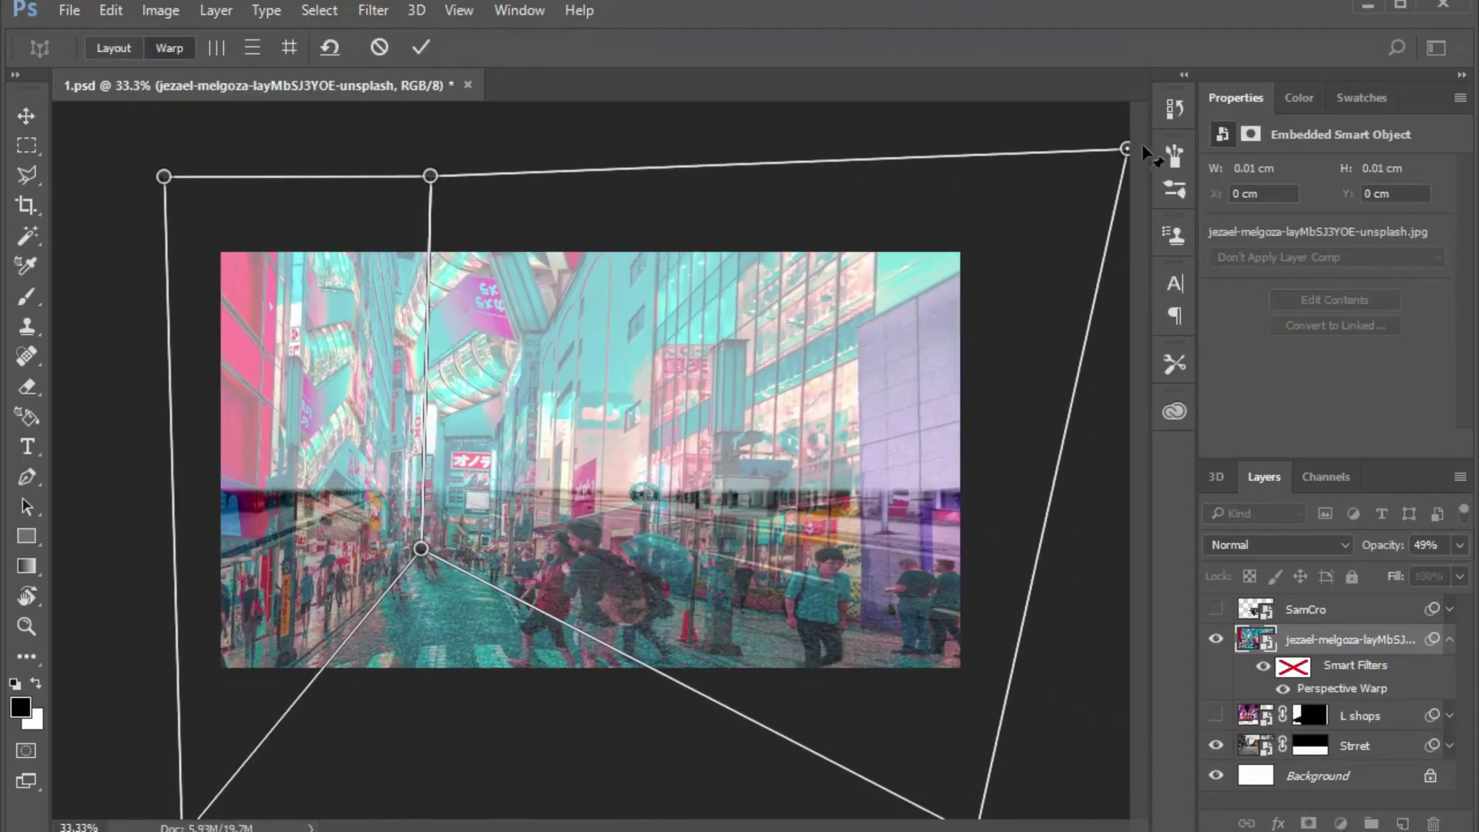
pyautogui.scroll(-2, 593, 435)
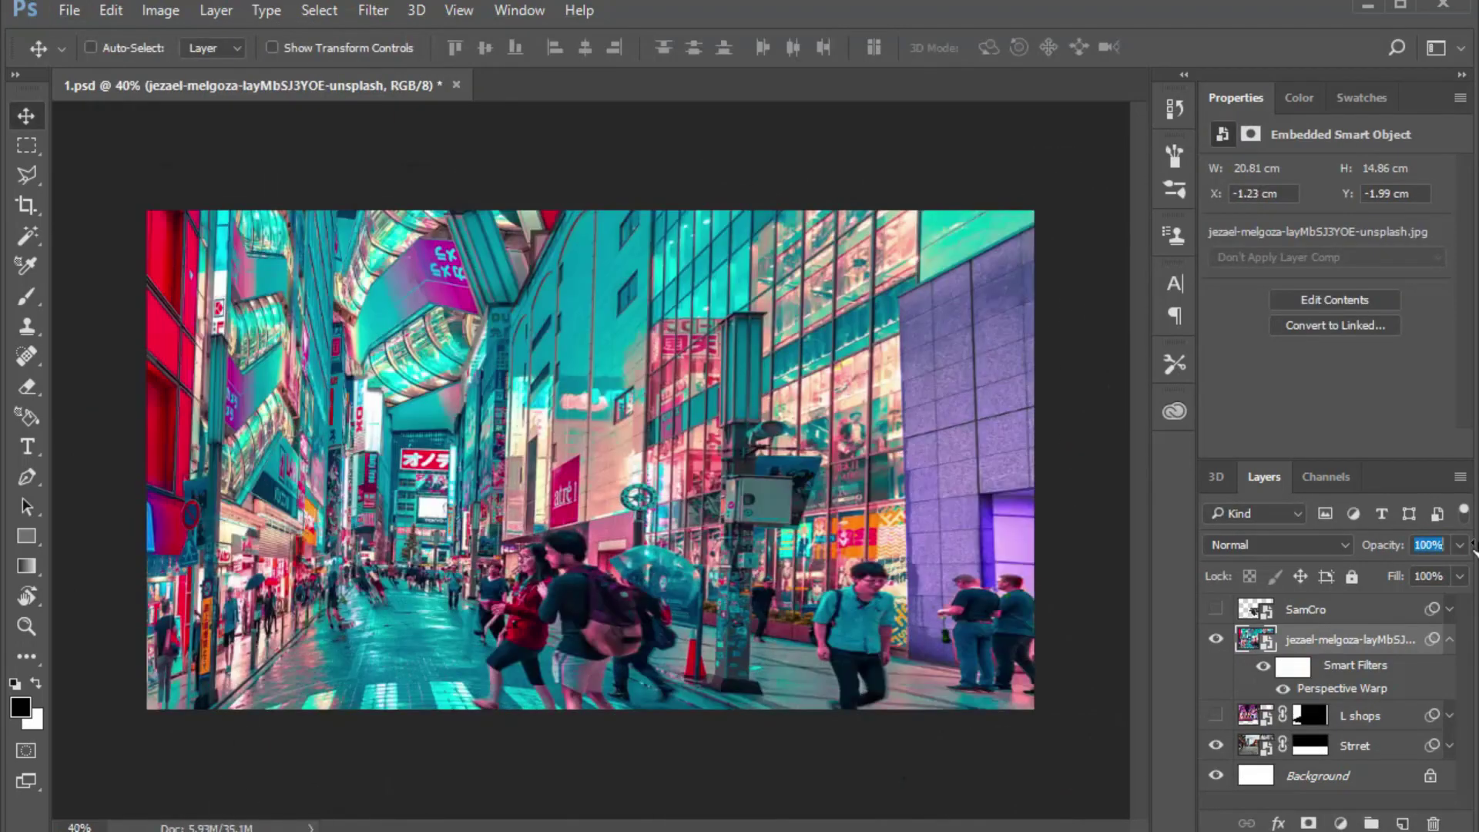
# Mask the crossing layer and brush black across its street so the plain road shows through
pyautogui.click(1308, 823)
pyautogui.press('b')
pyautogui.moveTo(1025, 601)
pyautogui.mouseDown()
pyautogui.moveTo(149, 654)
pyautogui.moveTo(387, 616)
pyautogui.moveTo(1002, 585)
pyautogui.mouseUp()
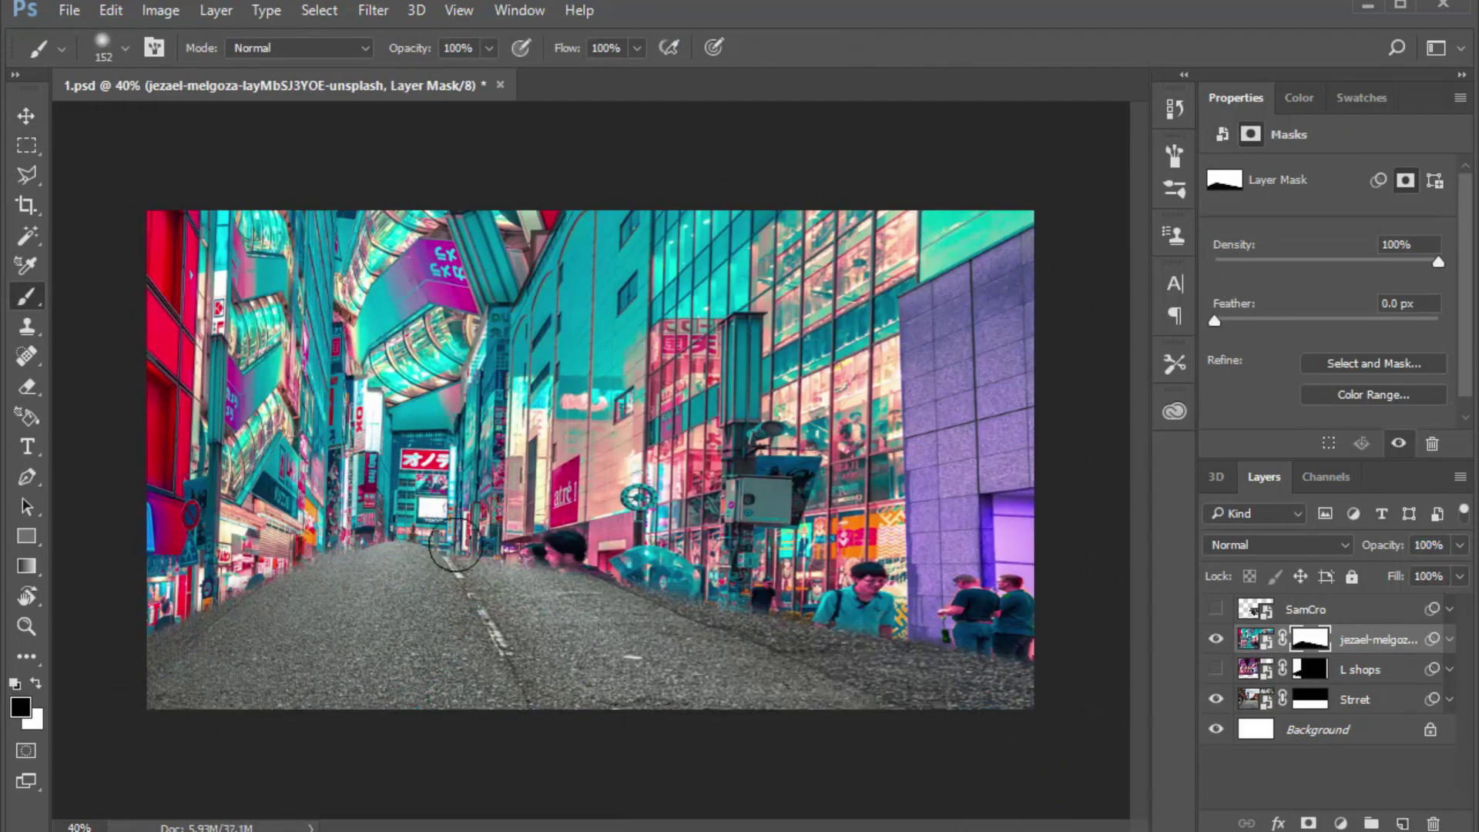
pyautogui.press('[')
pyautogui.press('[')
pyautogui.moveTo(205, 638); pyautogui.dragTo(1007, 555)
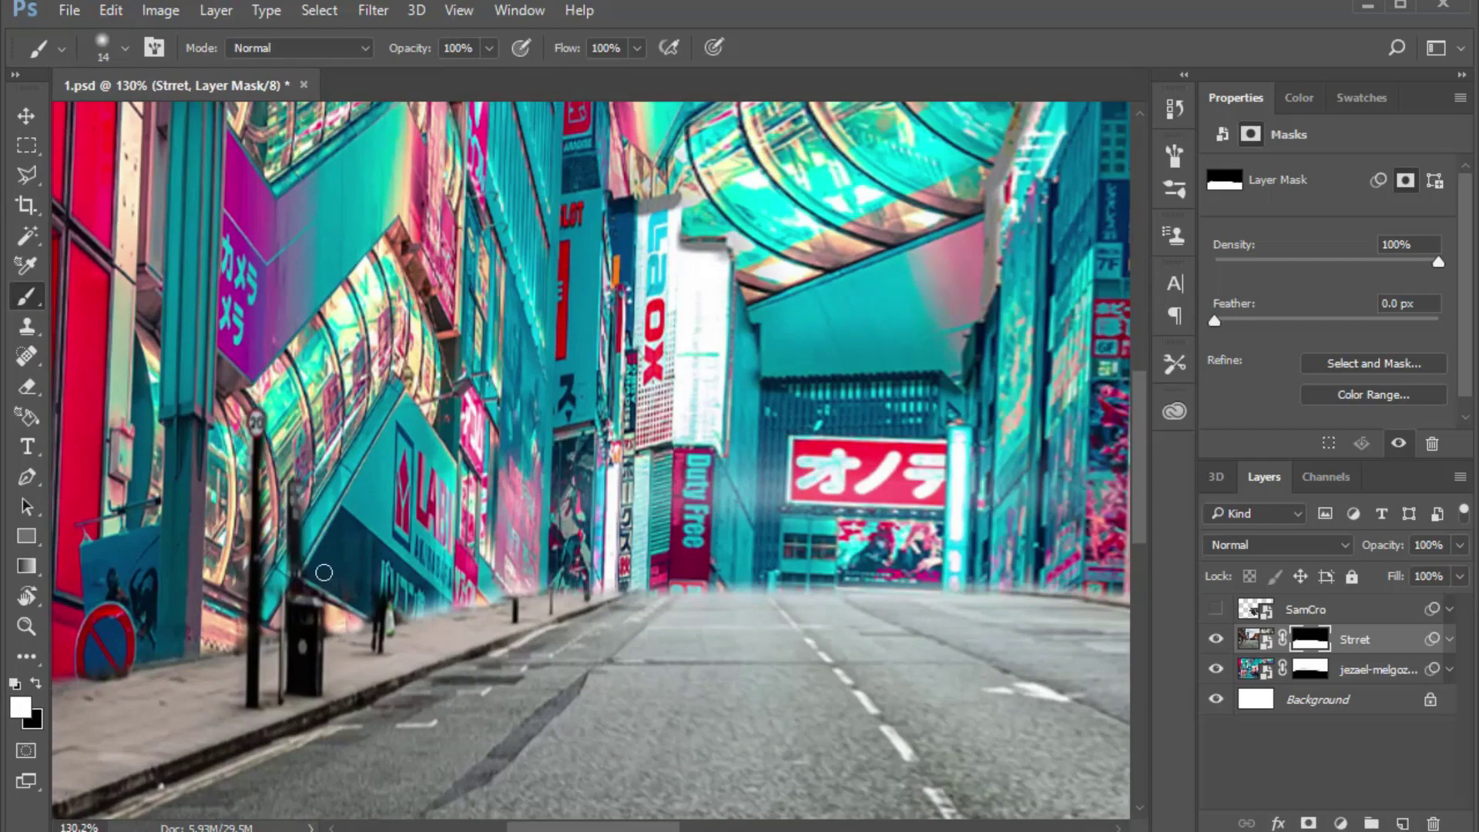
# Touch up the Strret mask above the pole top and paint the pedestrian back into view
pyautogui.moveTo(297, 481); pyautogui.dragTo(340, 381)
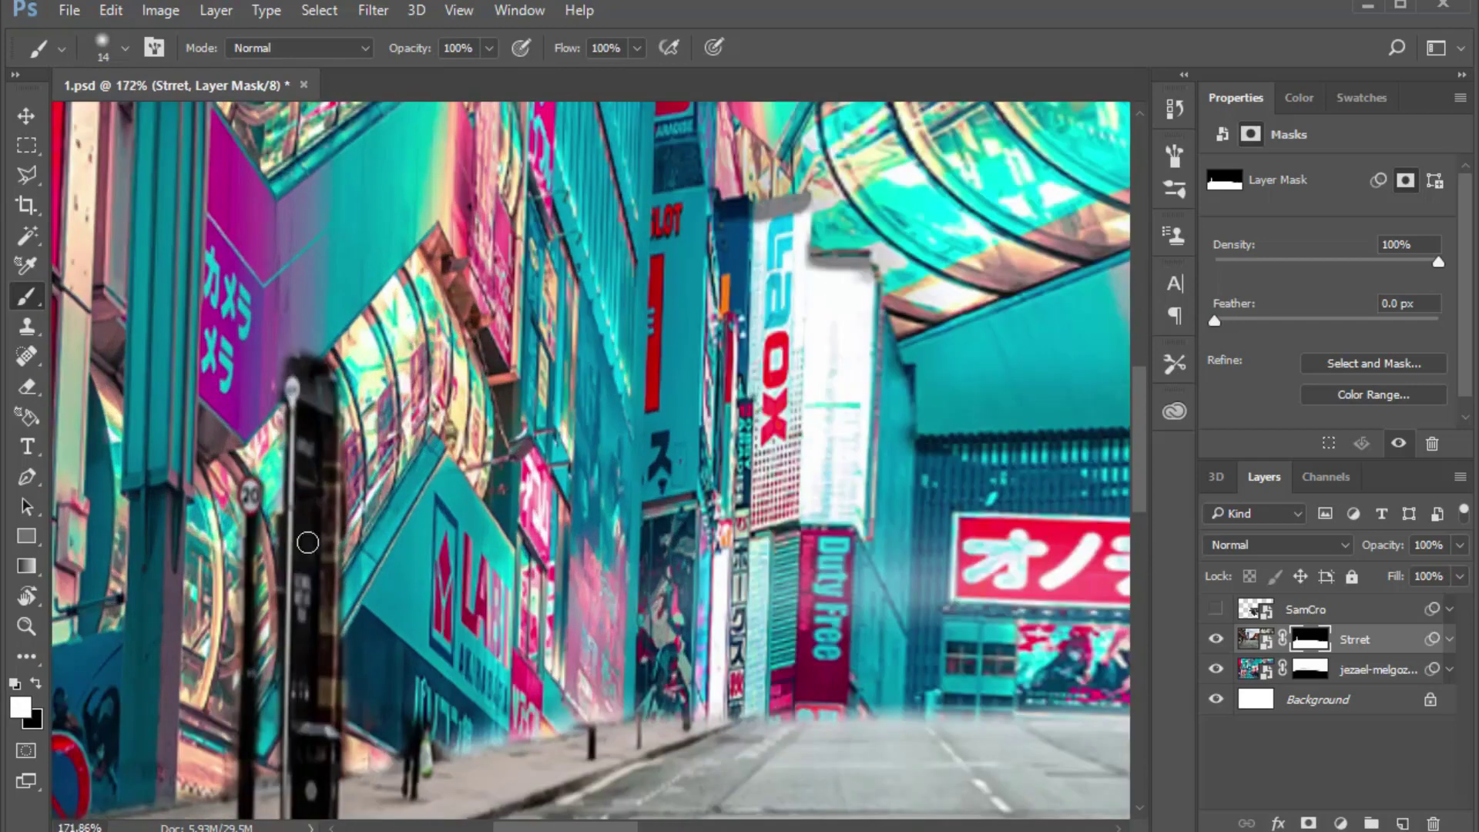
pyautogui.keyDown('shift'); pyautogui.click(1310, 639); pyautogui.keyUp('shift')
pyautogui.keyDown('shift'); pyautogui.click(1311, 641); pyautogui.keyUp('shift')
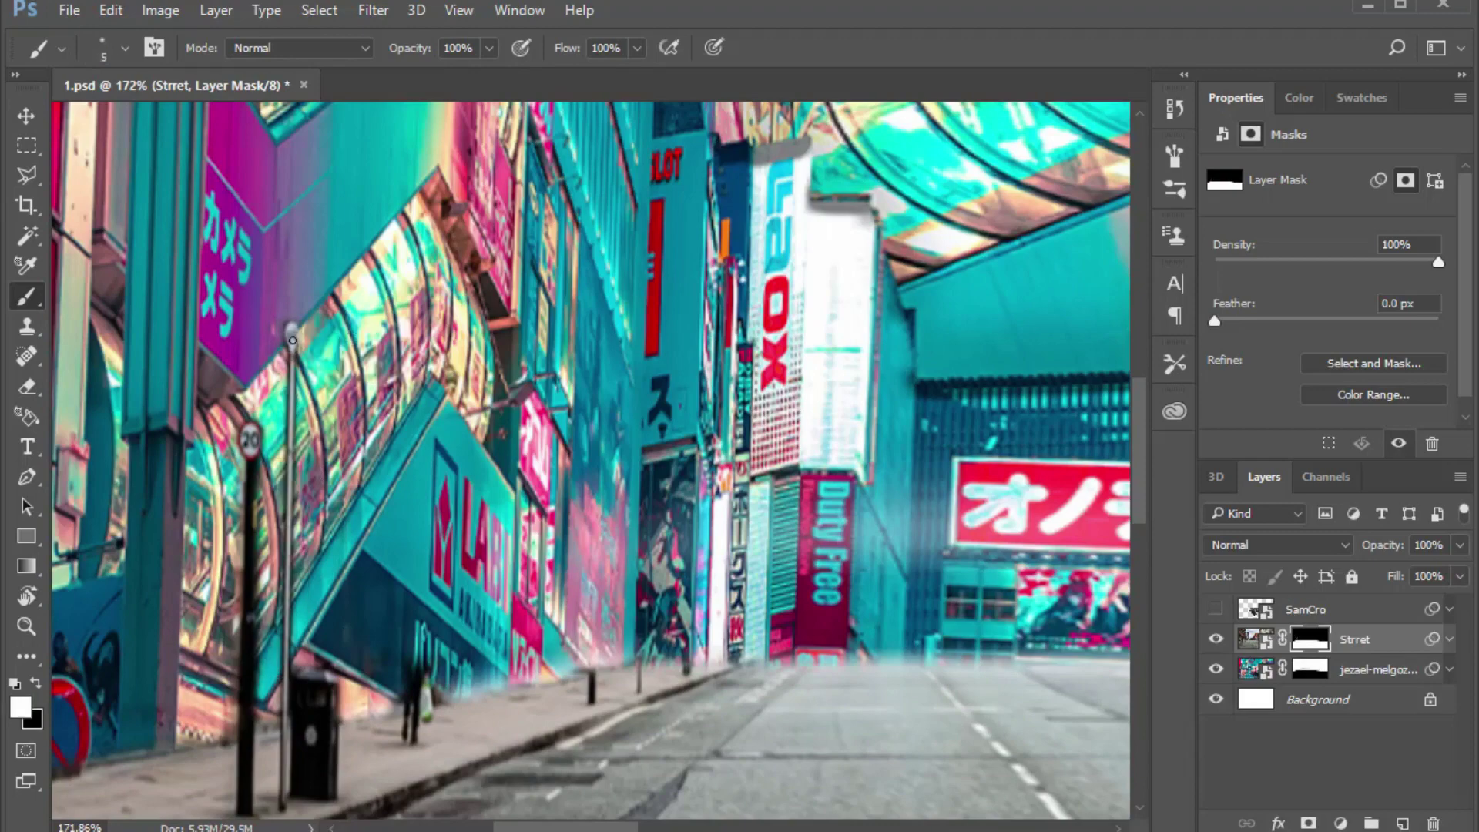
pyautogui.press('x')
pyautogui.scroll(3, 288, 659)
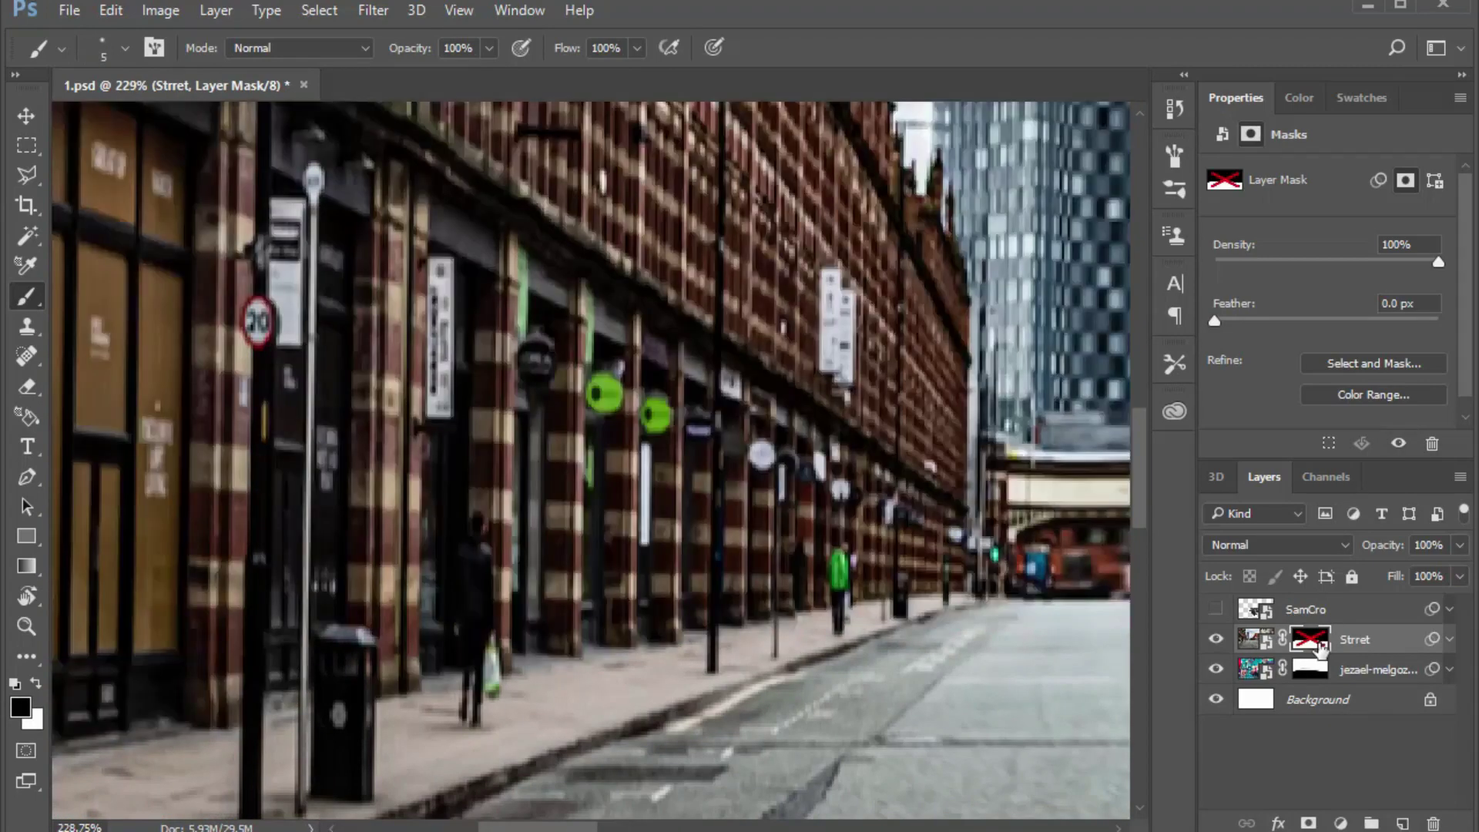
pyautogui.press('x')
pyautogui.moveTo(476, 640); pyautogui.dragTo(480, 594)
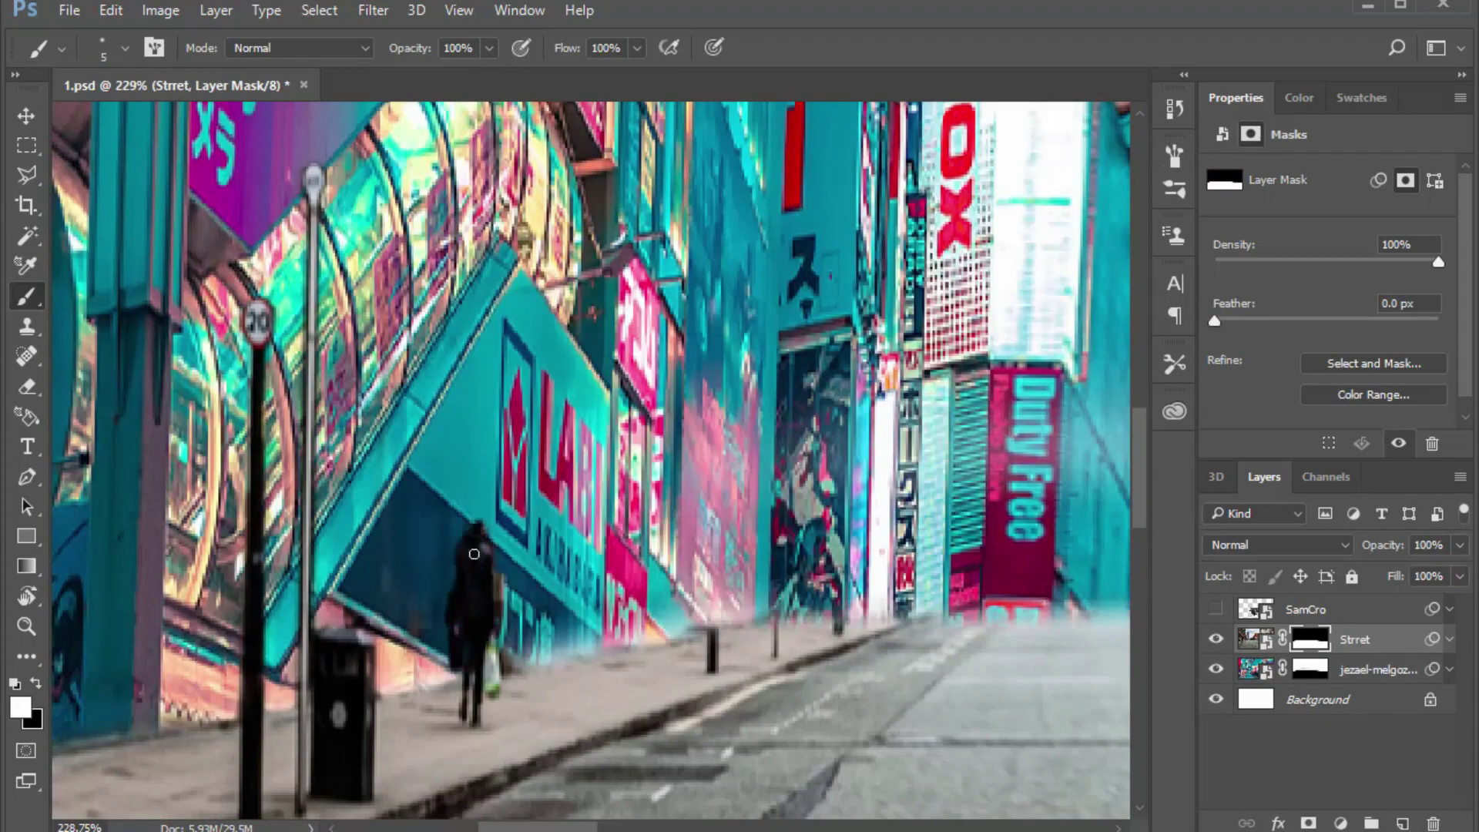
# Paint the short bollard poles back into view on the Strret mask, resizing the brush as needed
pyautogui.press(']')
pyautogui.scroll(1, 474, 554)
pyautogui.scroll(2, 501, 524)
pyautogui.press('x')
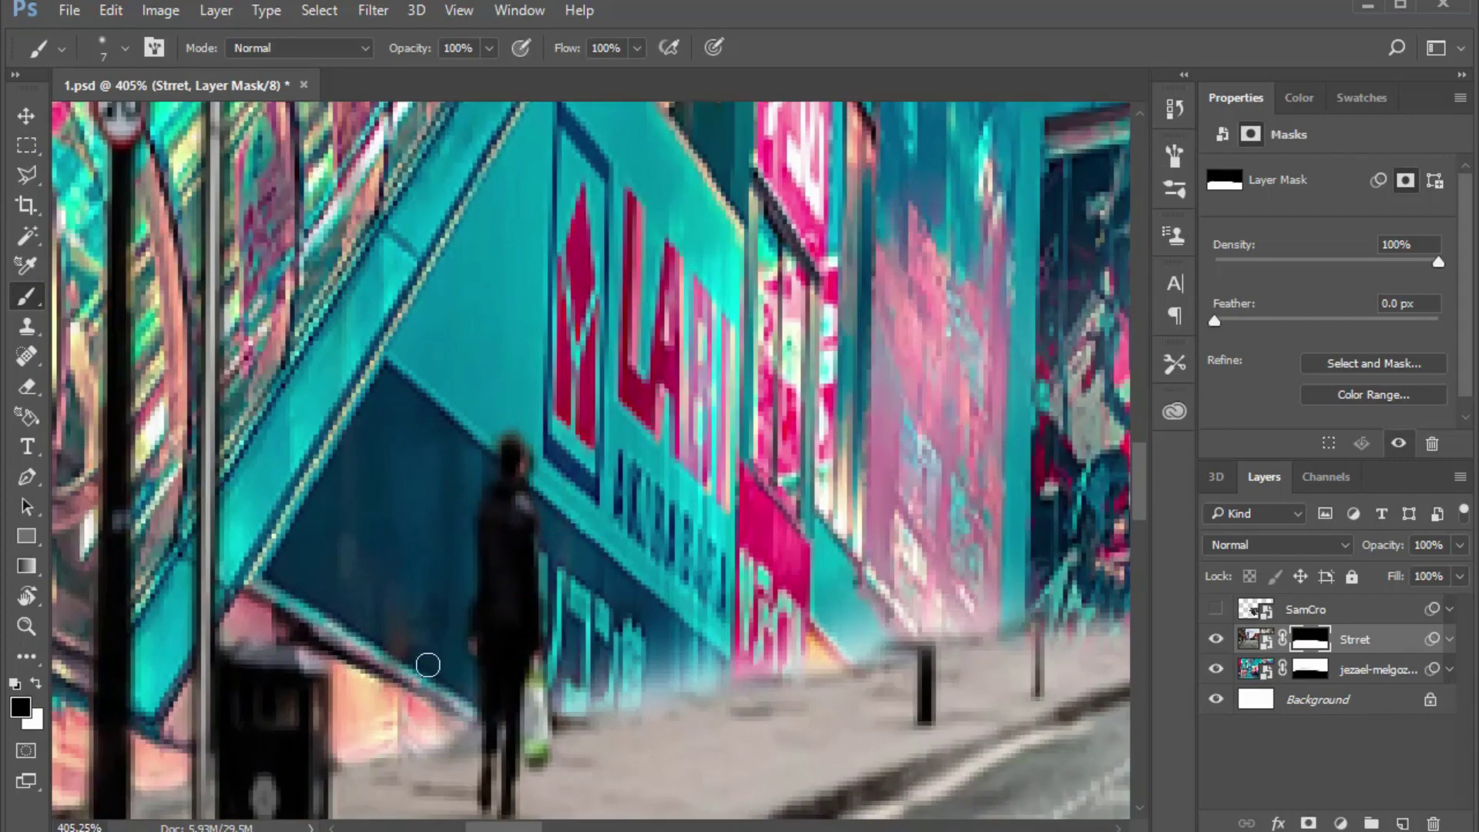
pyautogui.scroll(-3, 529, 431)
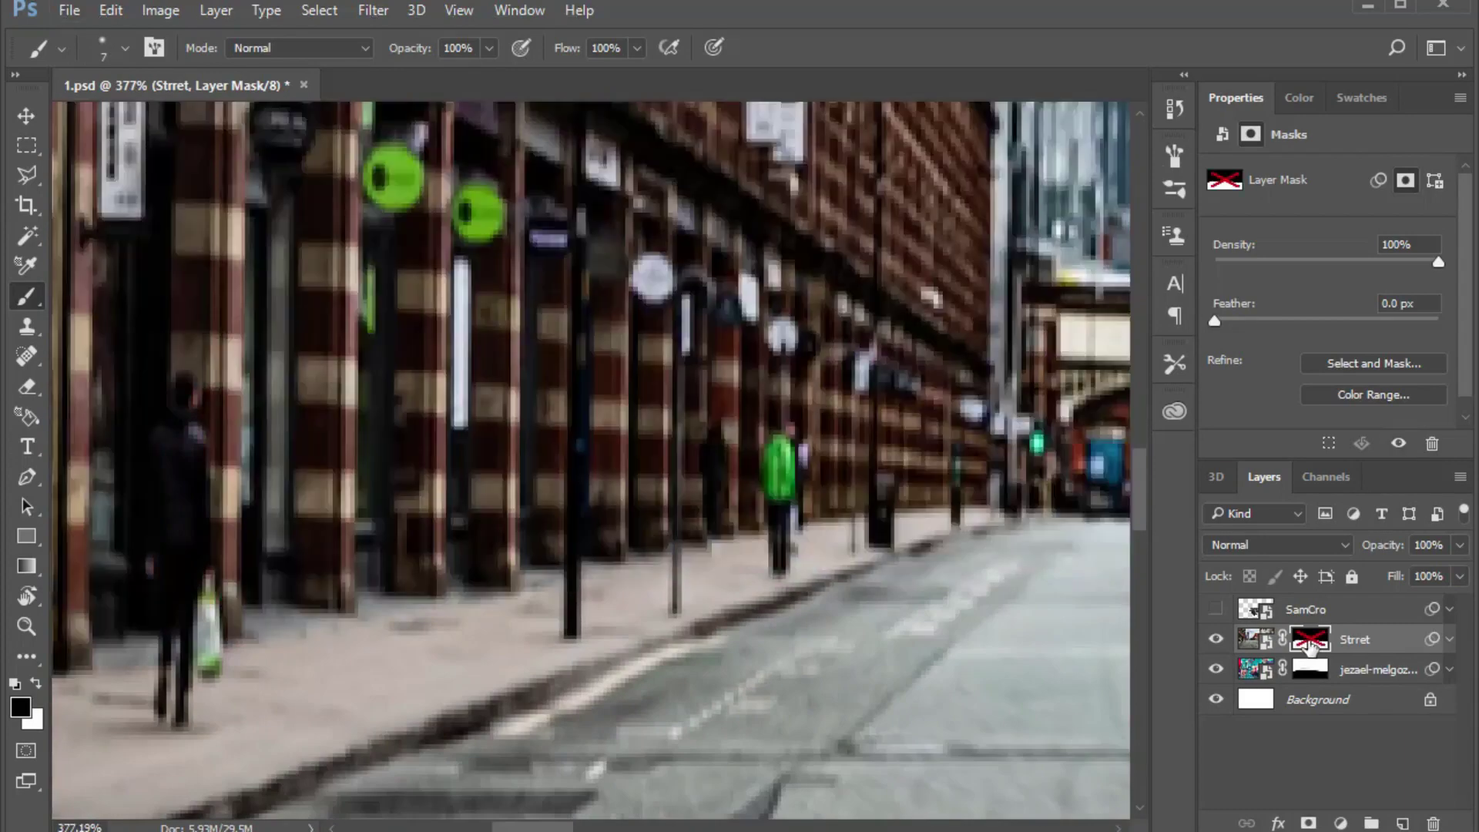
pyautogui.scroll(3, 574, 718)
pyautogui.press('[')
pyautogui.press('[')
pyautogui.press('[')
pyautogui.moveTo(678, 704); pyautogui.dragTo(678, 543)
pyautogui.scroll(-3, 678, 617)
pyautogui.scroll(2, 809, 705)
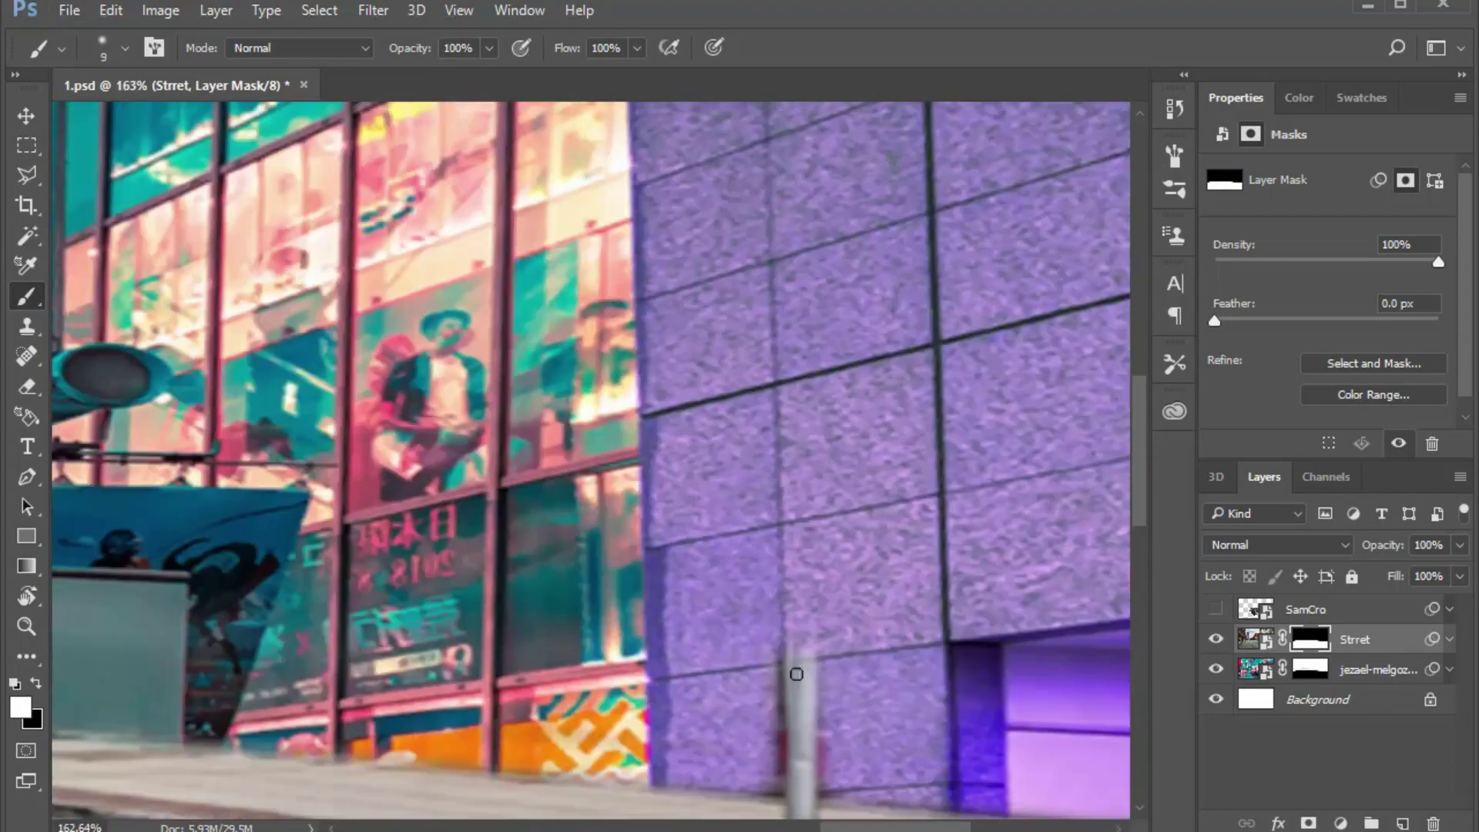
pyautogui.press(']')
pyautogui.press(']')
pyautogui.press(']')
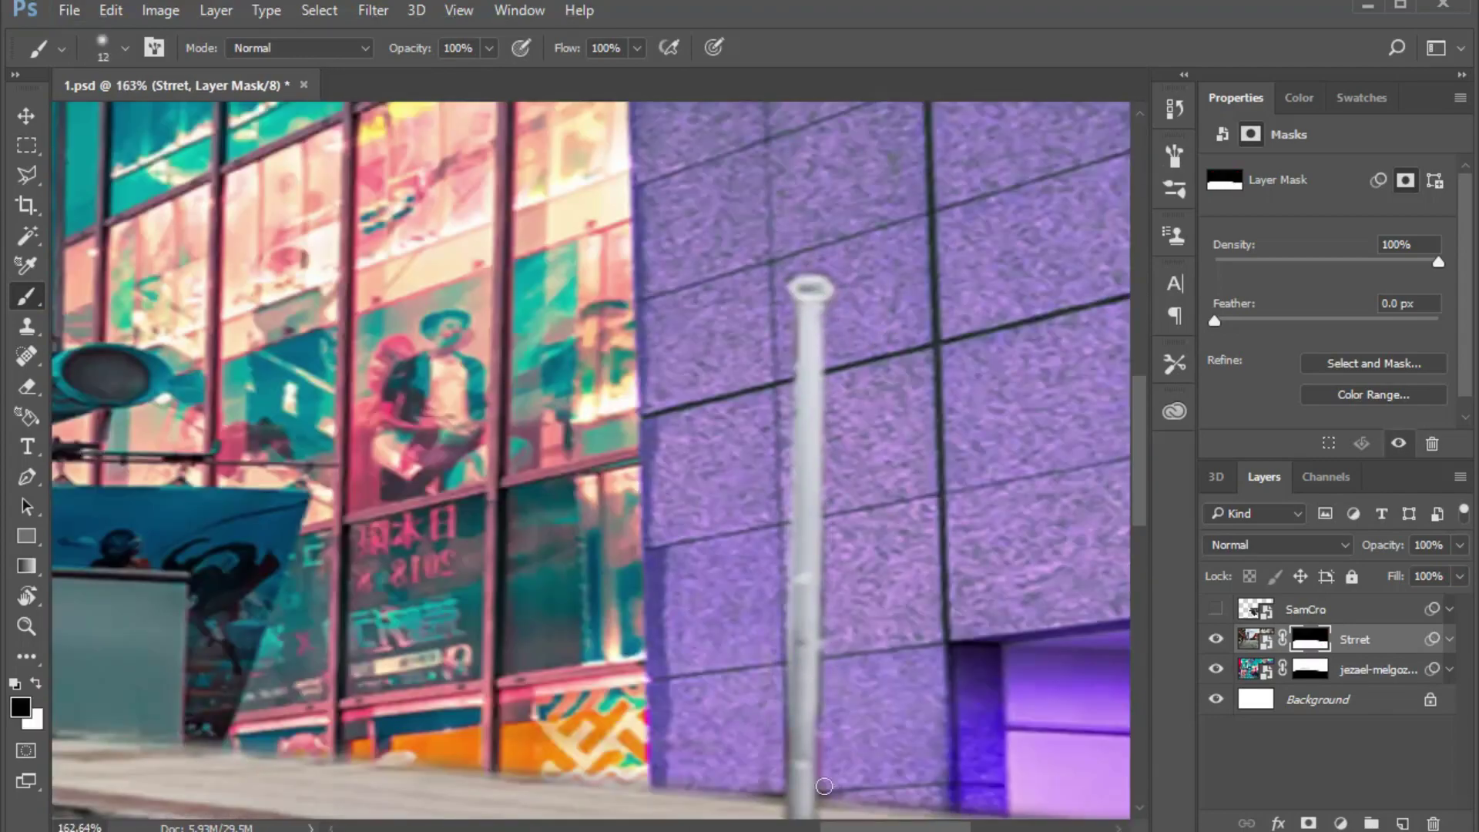
pyautogui.scroll(-2, 847, 290)
pyautogui.scroll(3, 379, 695)
pyautogui.scroll(1, 379, 696)
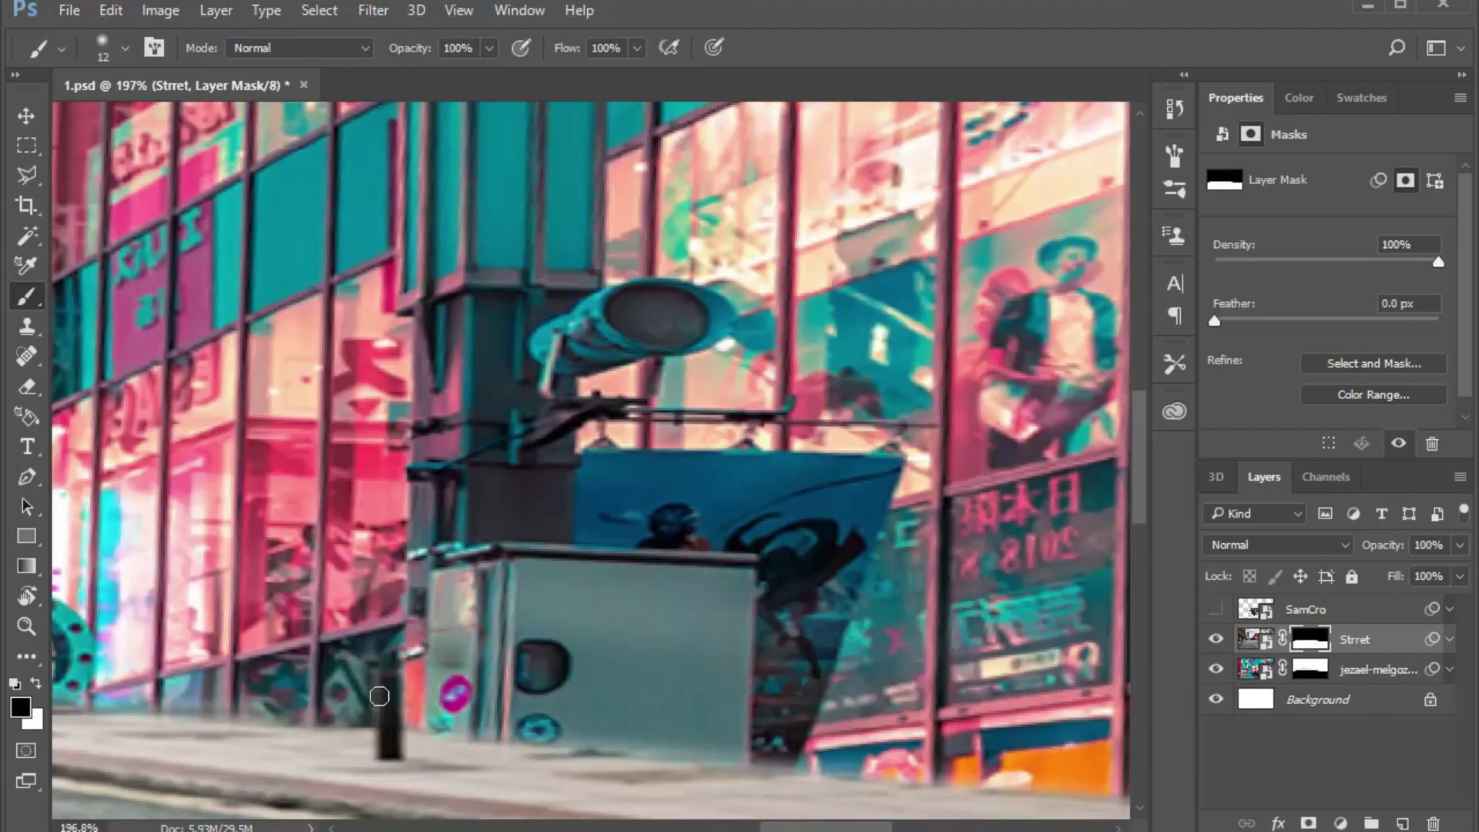
pyautogui.hscroll(-5, 819, 717)
pyautogui.hscroll(-5, 819, 716)
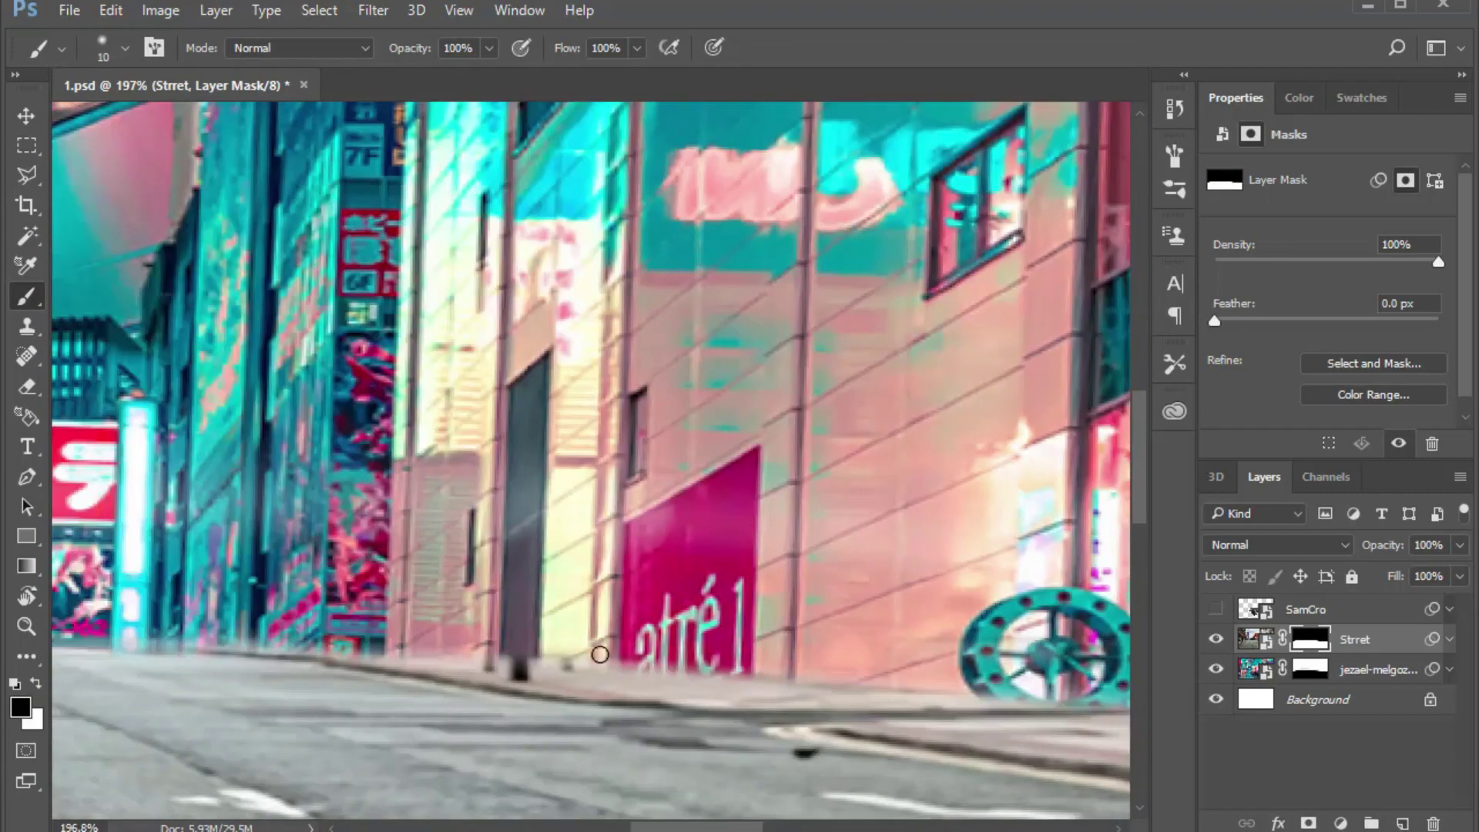
# Paint the lamp pole back into view, then select the lower street photo layer
pyautogui.press('x')
pyautogui.moveTo(655, 755)
pyautogui.mouseDown()
pyautogui.moveTo(647, 305)
pyautogui.moveTo(547, 305)
pyautogui.mouseUp()
pyautogui.press('x')
pyautogui.scroll(2, 647, 305)
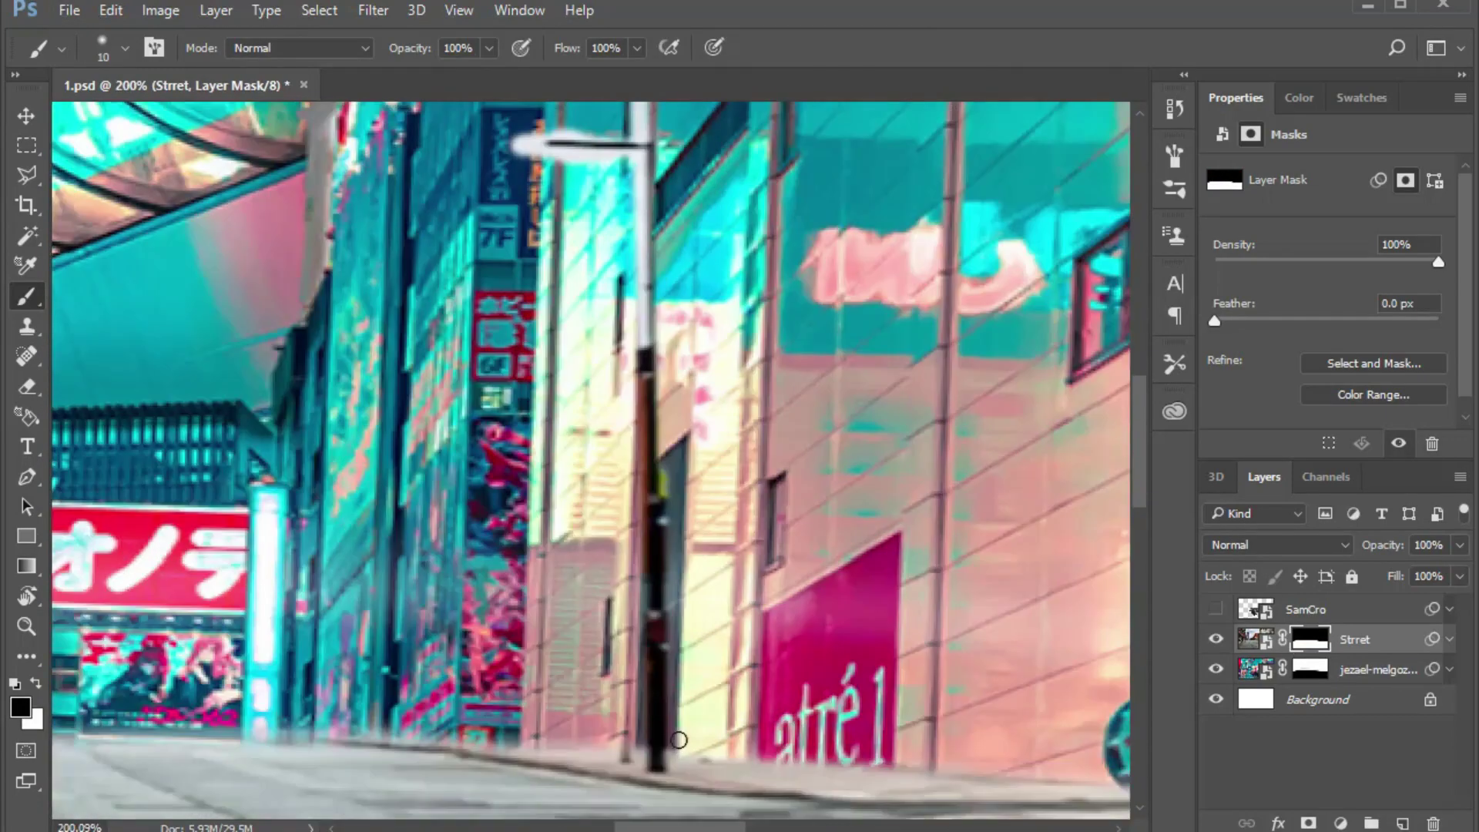
pyautogui.scroll(1, 654, 190)
pyautogui.scroll(-1, 662, 688)
pyautogui.press('[')
pyautogui.press('[')
pyautogui.press('[')
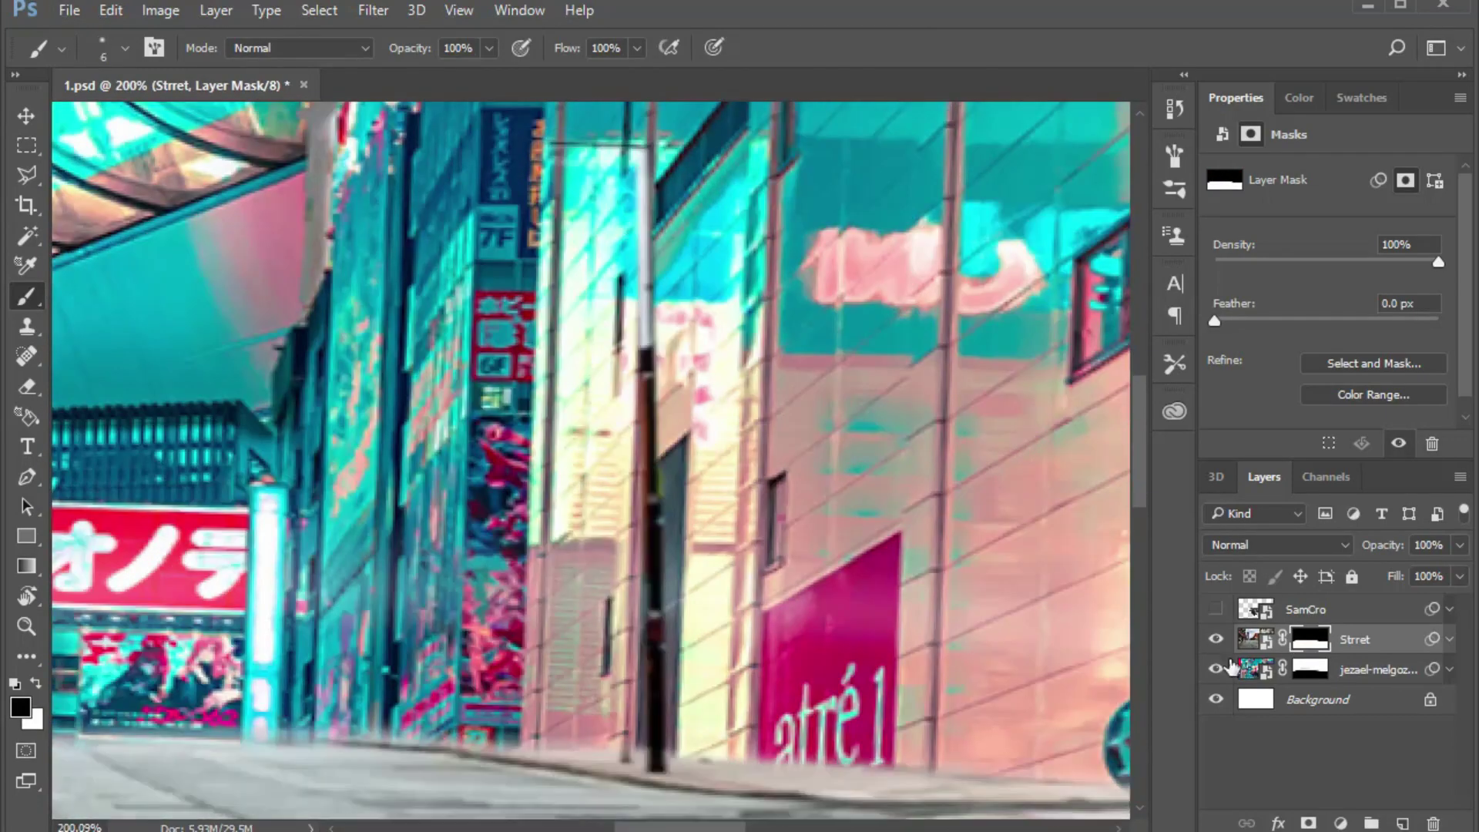
pyautogui.keyDown('alt'); pyautogui.rightClick(380, 644); pyautogui.keyUp('alt')
pyautogui.press('v')
pyautogui.scroll(-5, 624, 754)
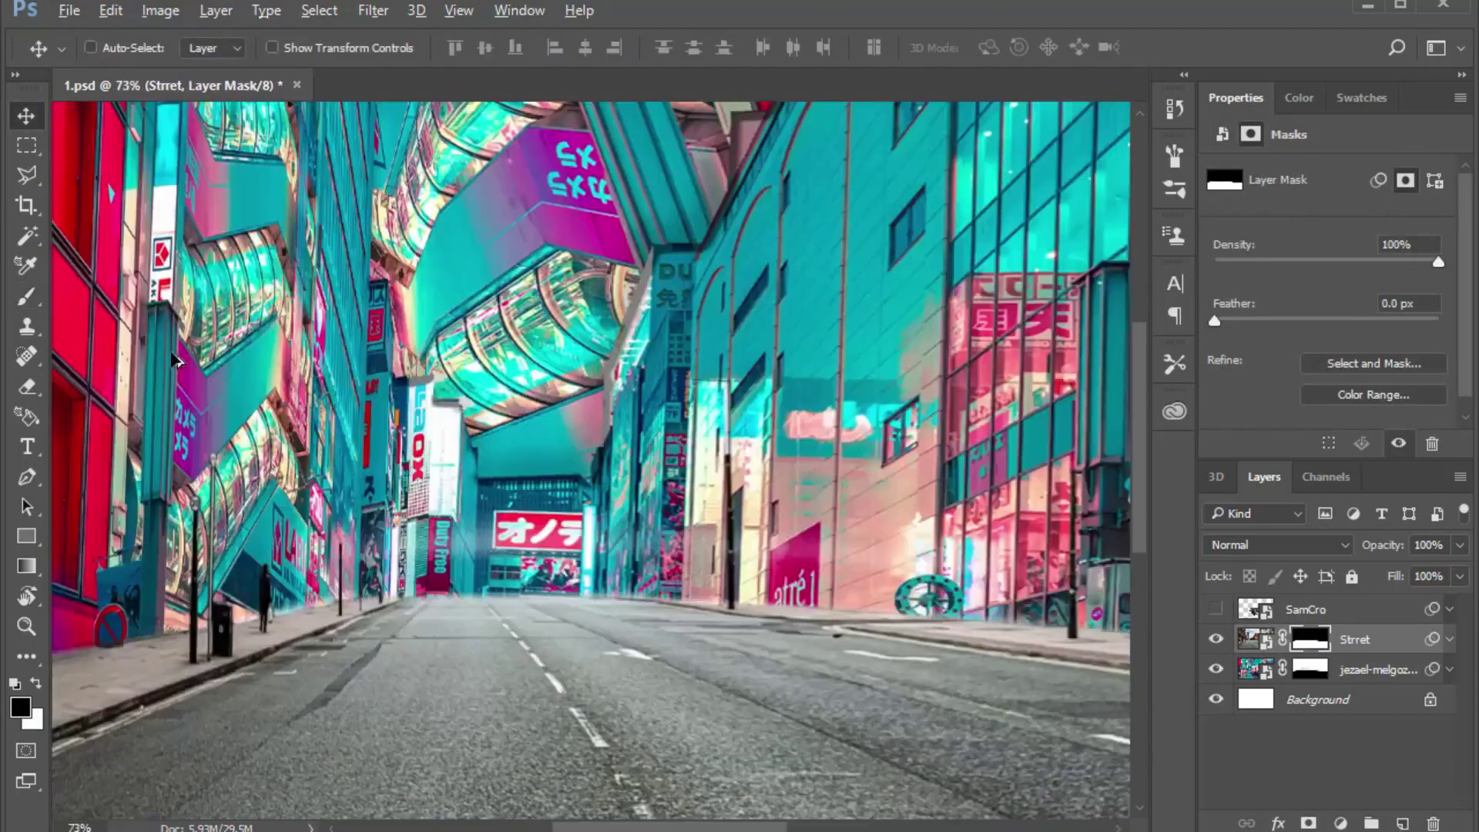
pyautogui.click(1390, 671)
pyautogui.write('city')
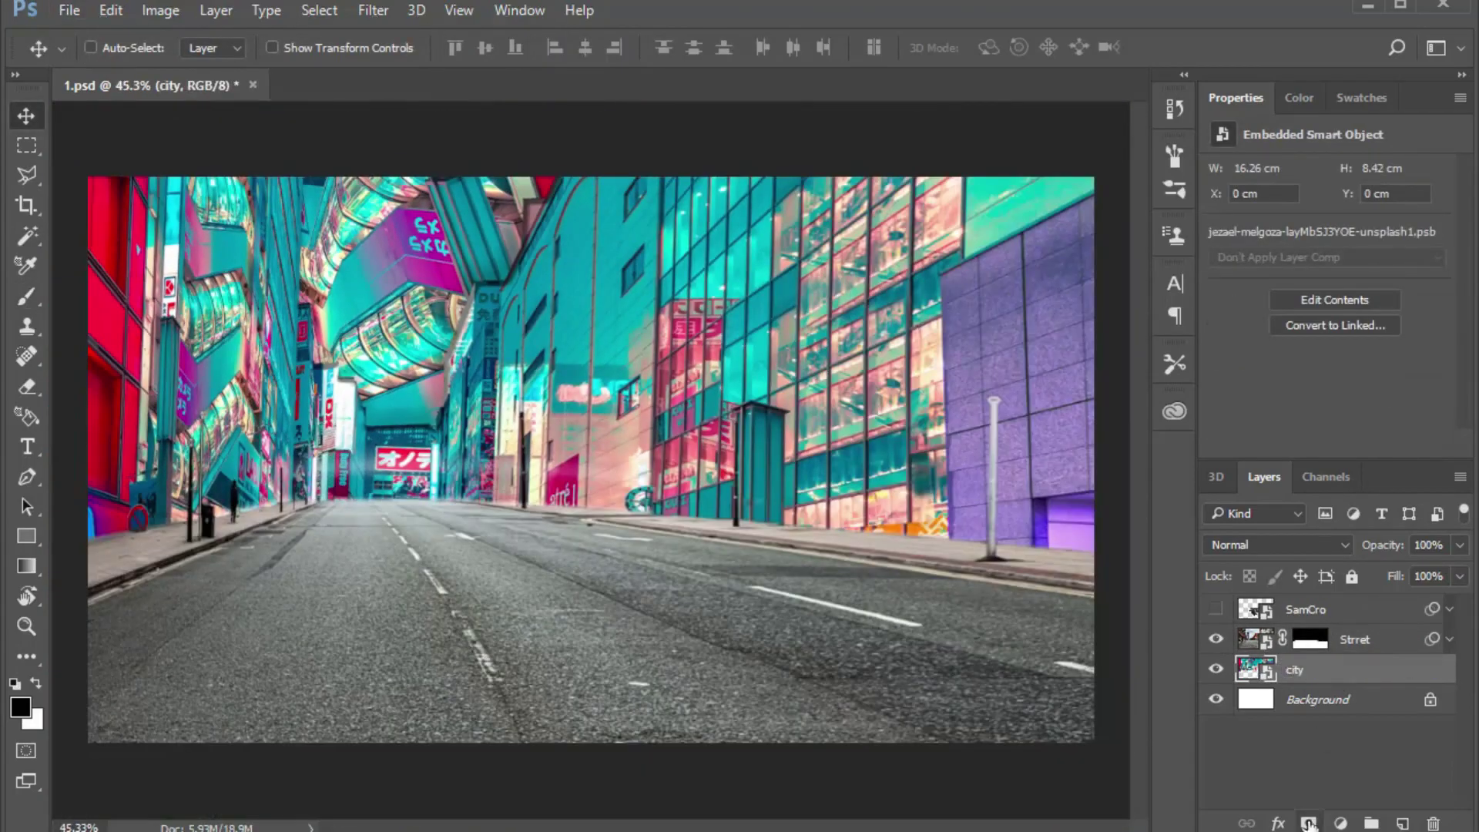
# Add a mask to the city layer and paint out strips along the left and right building edges
pyautogui.click(1310, 822)
pyautogui.scroll(5, 423, 413)
pyautogui.press('b')
pyautogui.scroll(-3, 498, 403)
pyautogui.scroll(4, 605, 429)
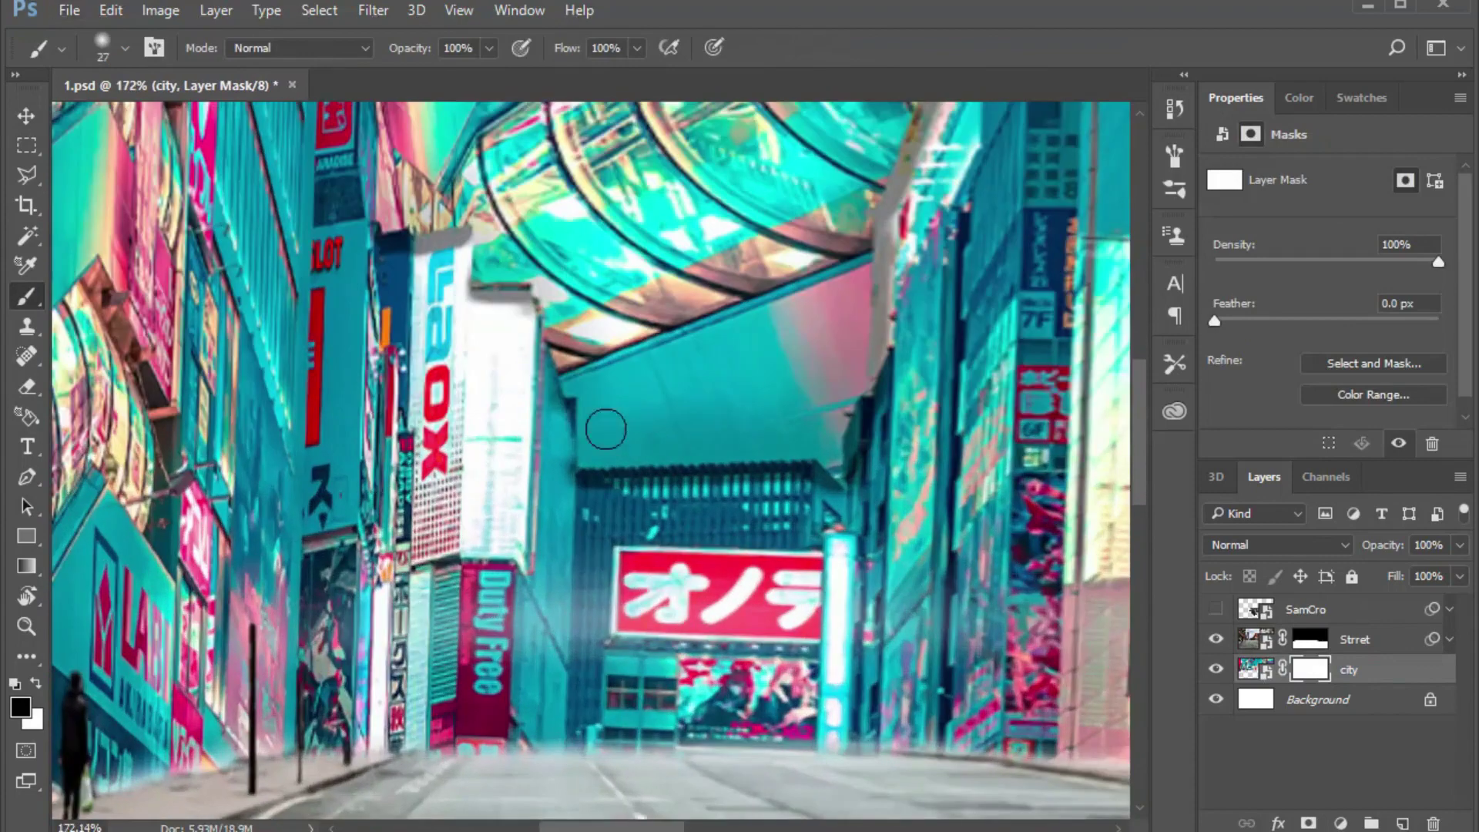
pyautogui.moveTo(606, 429); pyautogui.dragTo(574, 377)
pyautogui.press('[')
pyautogui.press('[')
pyautogui.rightClick(818, 330)
pyautogui.moveTo(818, 416); pyautogui.dragTo(807, 632)
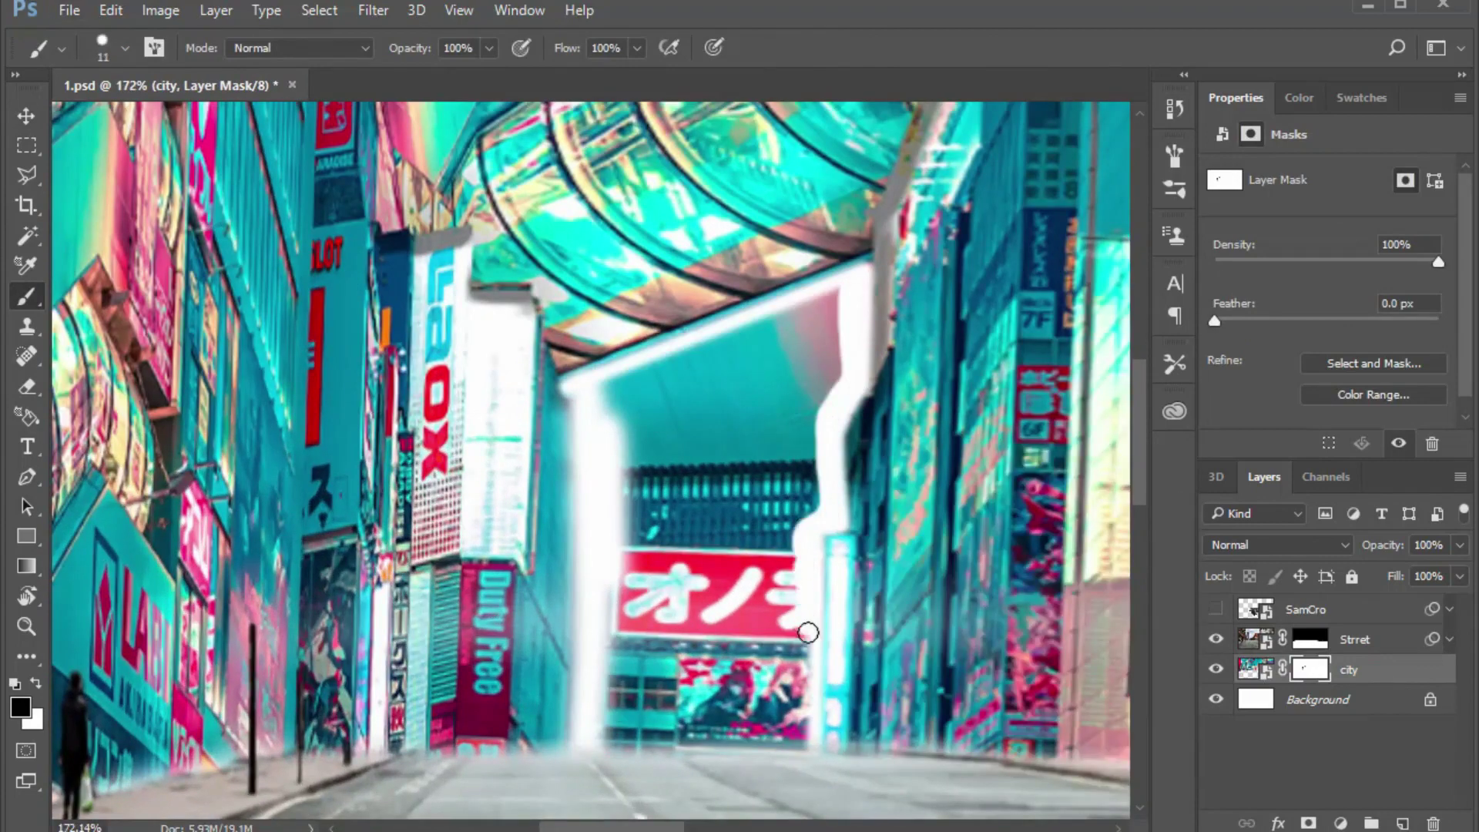
# Hide the far end of the street and clean the masked edge near the Duty Free sign
pyautogui.press('[')
pyautogui.moveTo(810, 505)
pyautogui.mouseDown()
pyautogui.moveTo(683, 413)
pyautogui.moveTo(600, 427)
pyautogui.mouseUp()
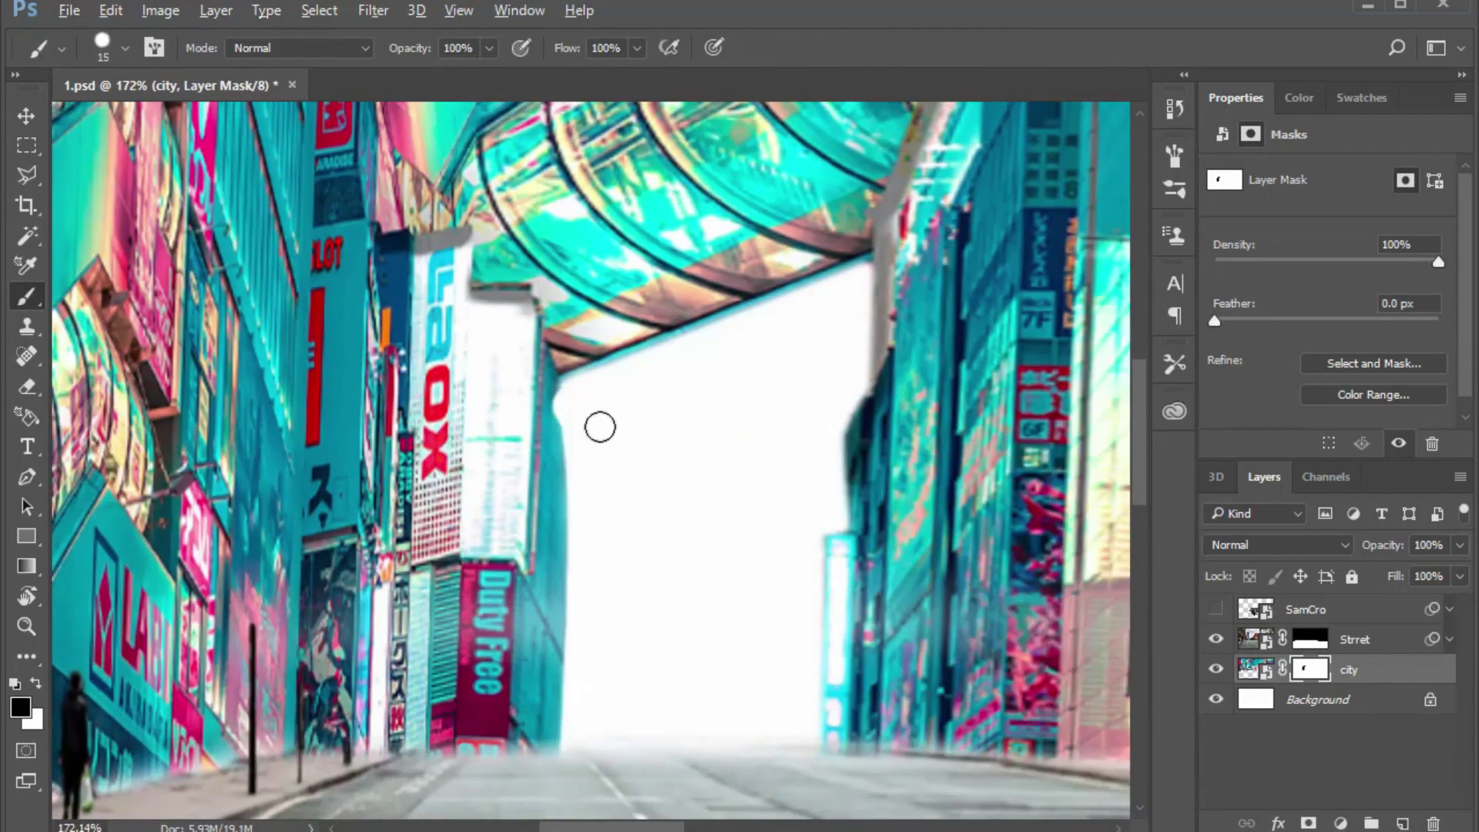
pyautogui.rightClick(616, 374)
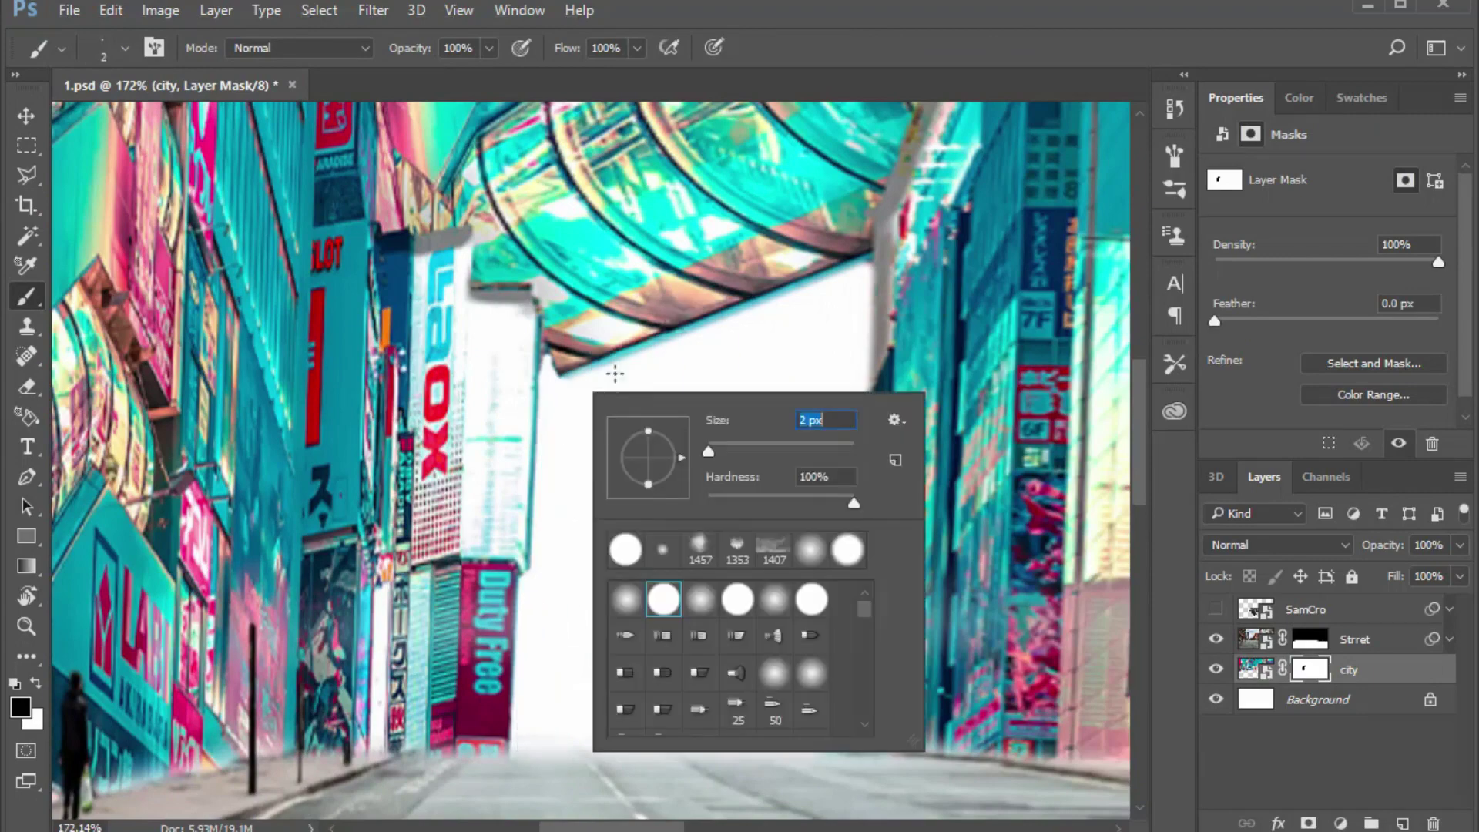
pyautogui.press('Return')
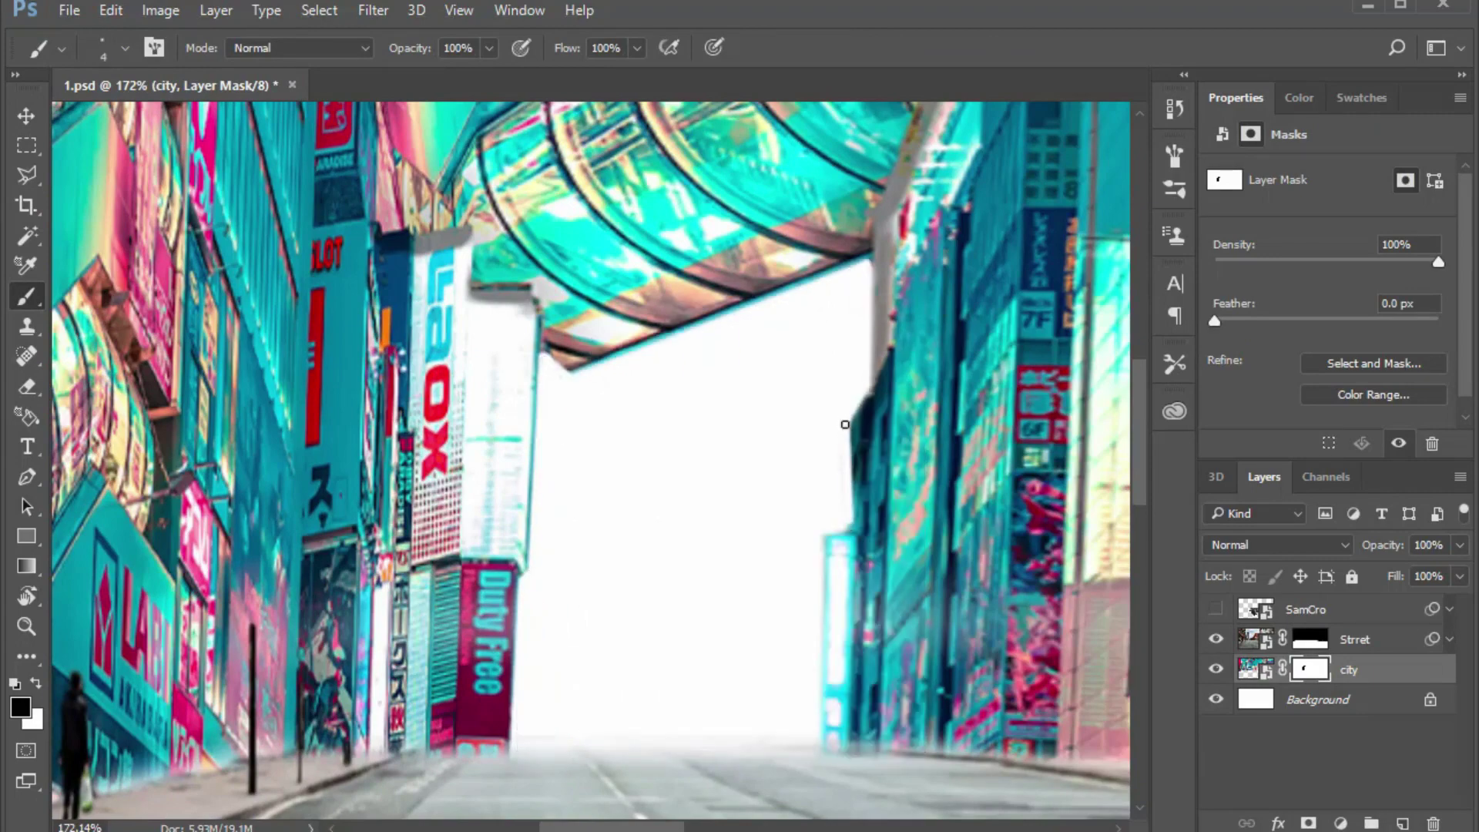
pyautogui.scroll(2, 528, 688)
pyautogui.press(']')
pyautogui.press(']')
pyautogui.press(']')
pyautogui.moveTo(517, 492); pyautogui.dragTo(499, 532)
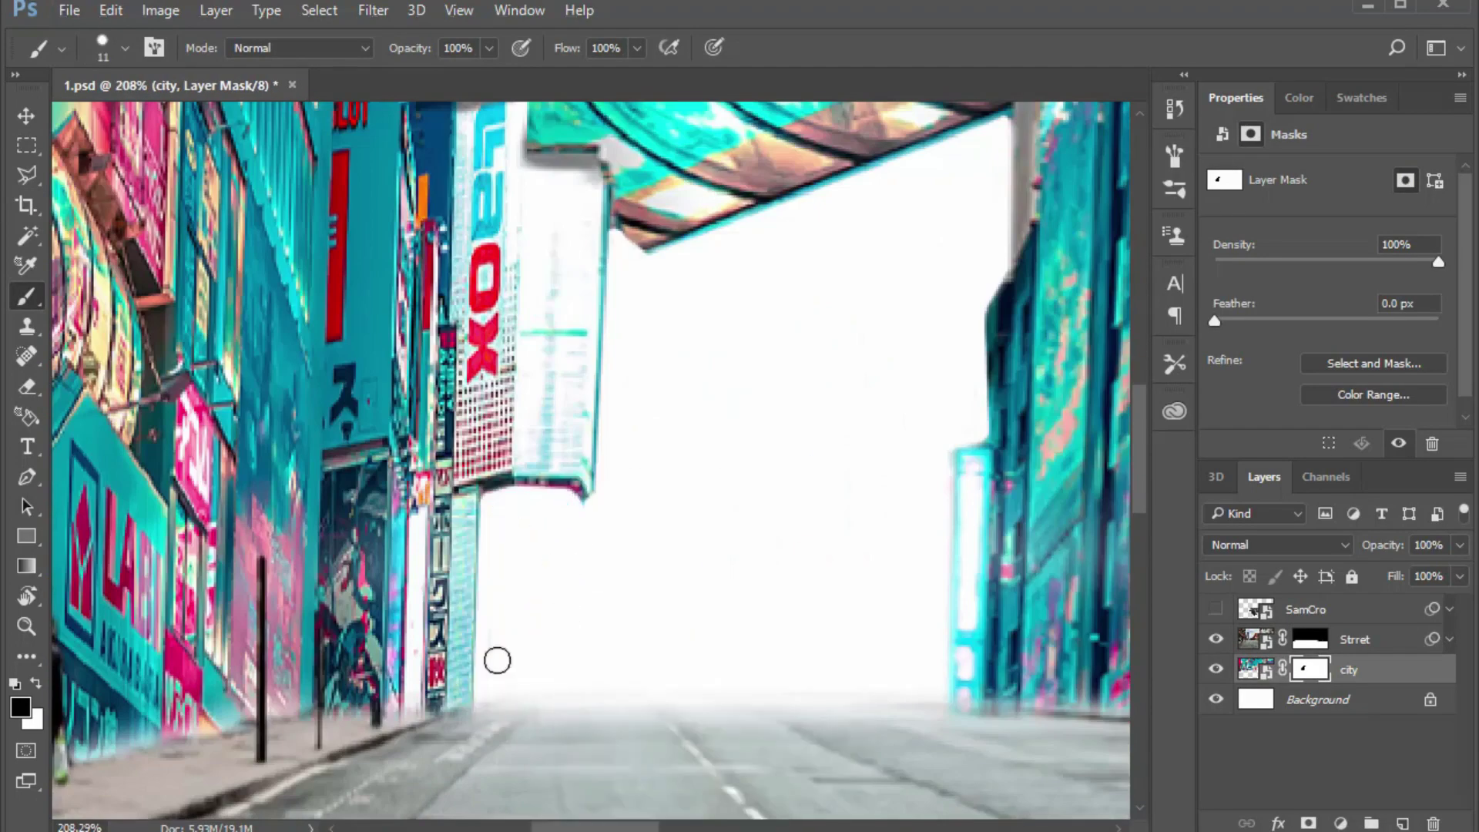
pyautogui.scroll(5, 497, 660)
pyautogui.scroll(-3, 385, 693)
pyautogui.press('l')
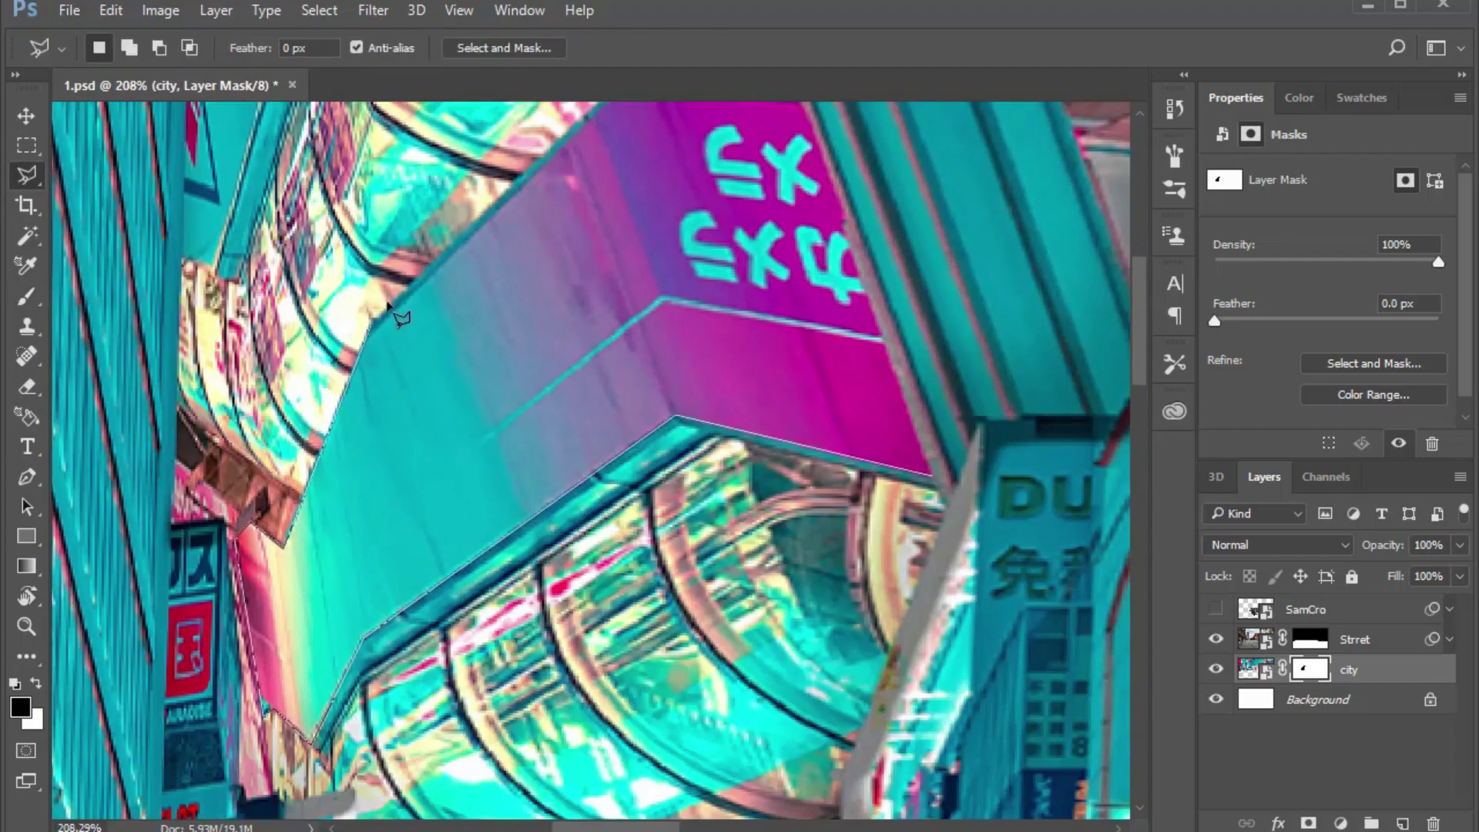
pyautogui.scroll(5, 401, 317)
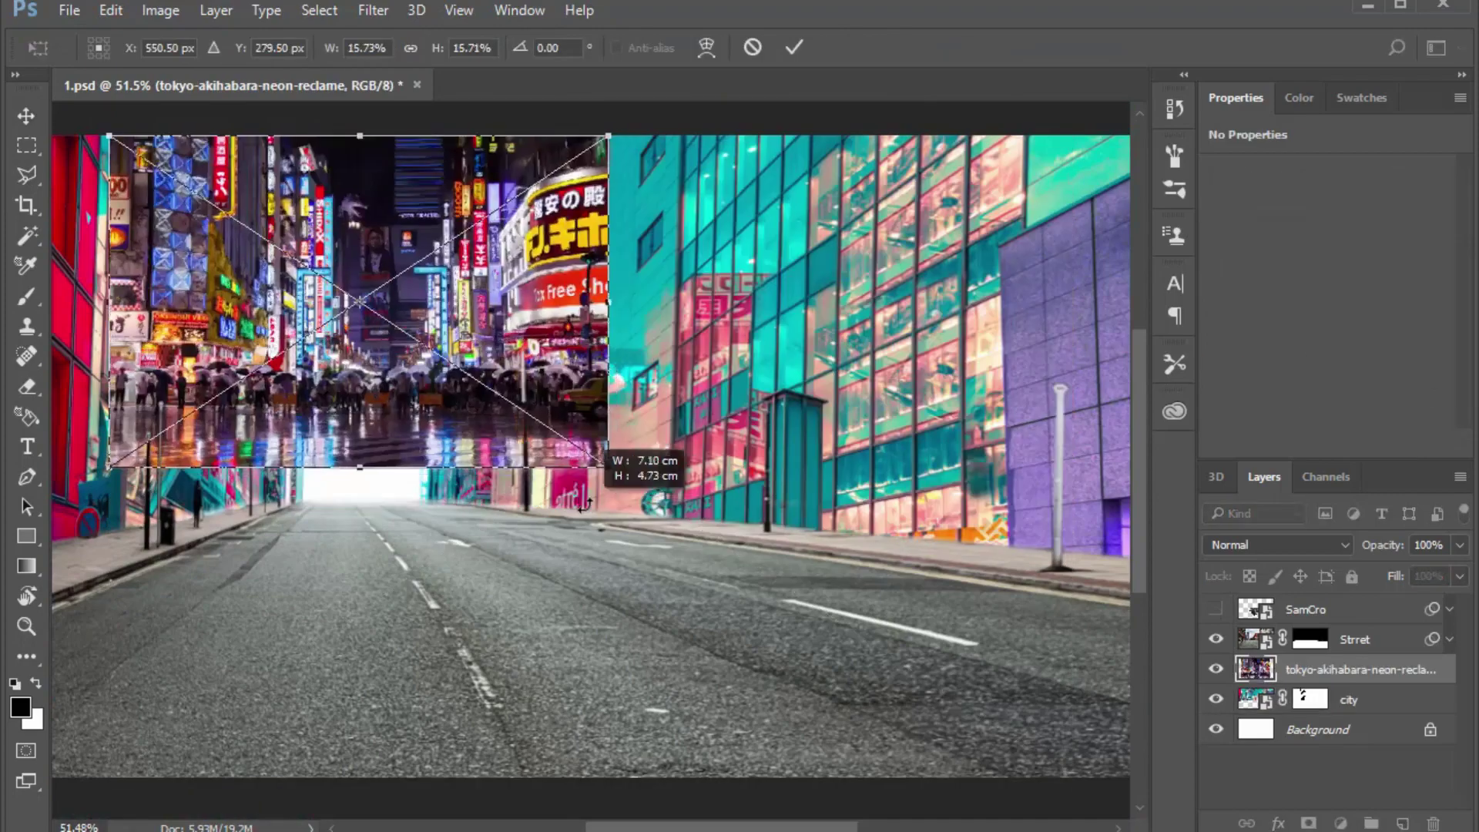
# Scale the neon Tokyo photo down, flip it horizontally, and fit it into the street's end
pyautogui.keyDown('alt'); pyautogui.scroll(3, 586, 270); pyautogui.keyUp('alt')
pyautogui.moveTo(895, 660); pyautogui.dragTo(868, 594)
pyautogui.rightClick(831, 401)
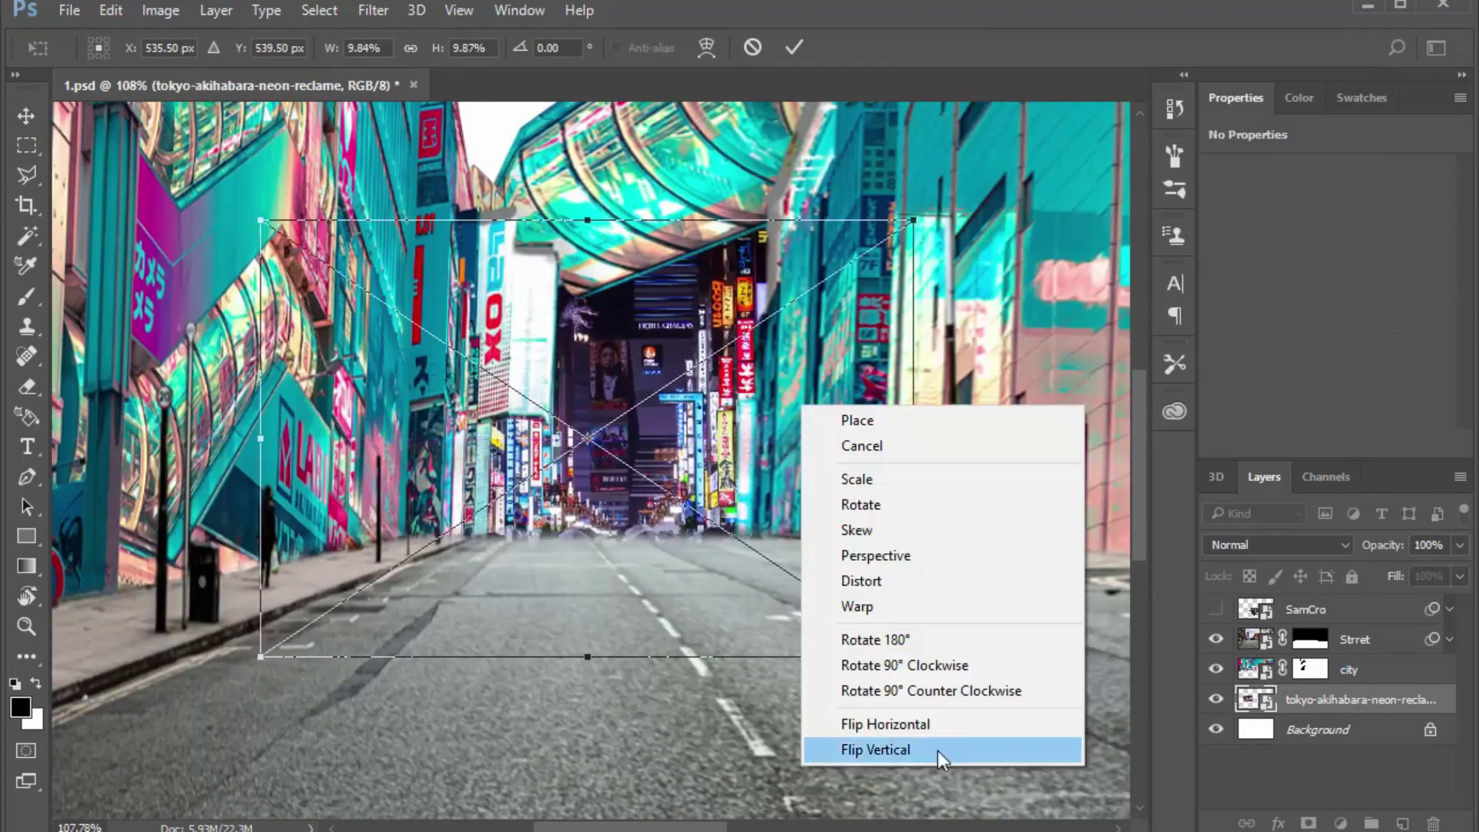
pyautogui.click(867, 716)
pyautogui.moveTo(291, 656); pyautogui.dragTo(471, 539)
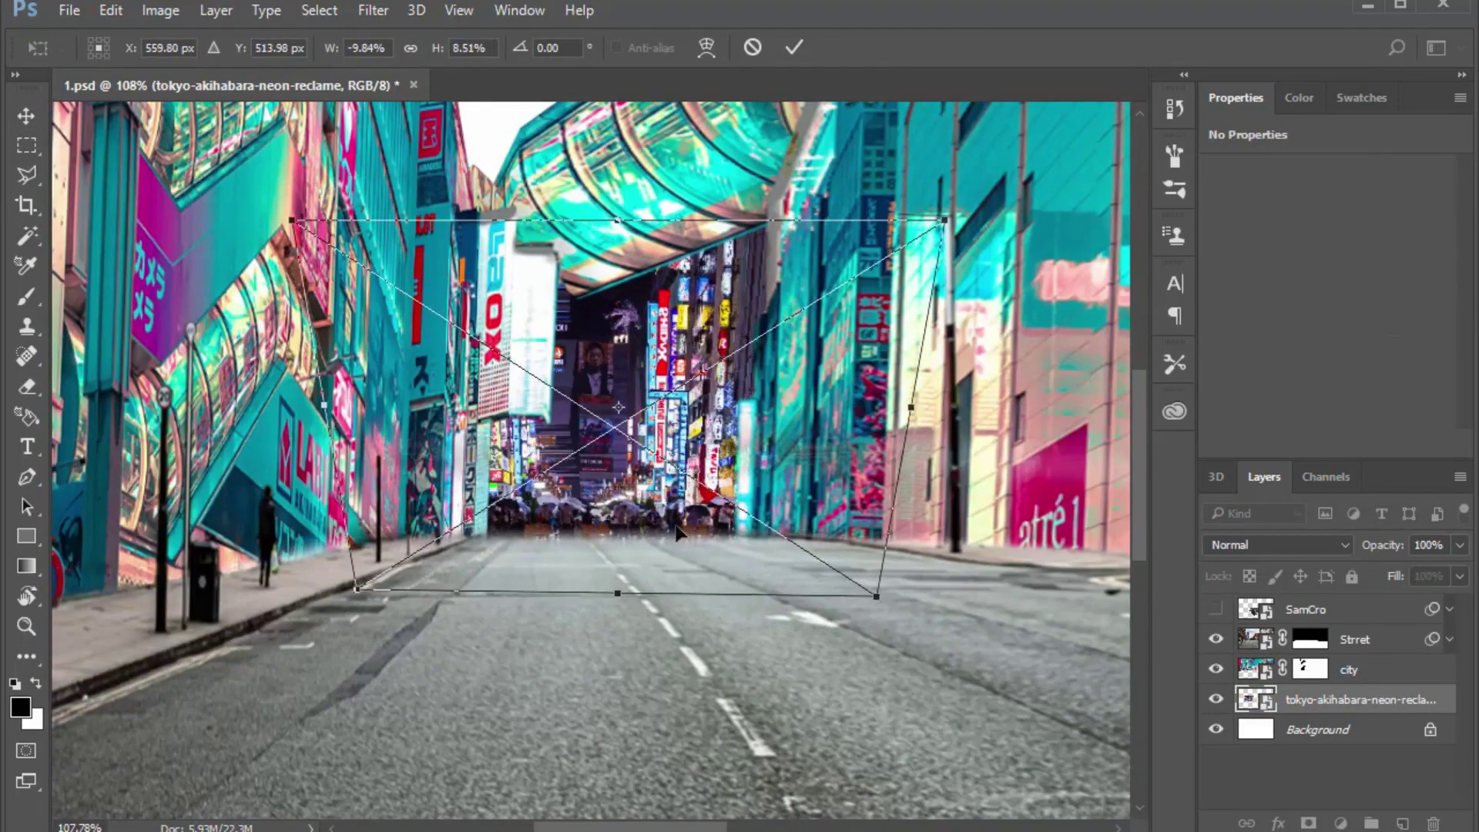
pyautogui.moveTo(885, 578); pyautogui.dragTo(767, 539)
pyautogui.press('Return')
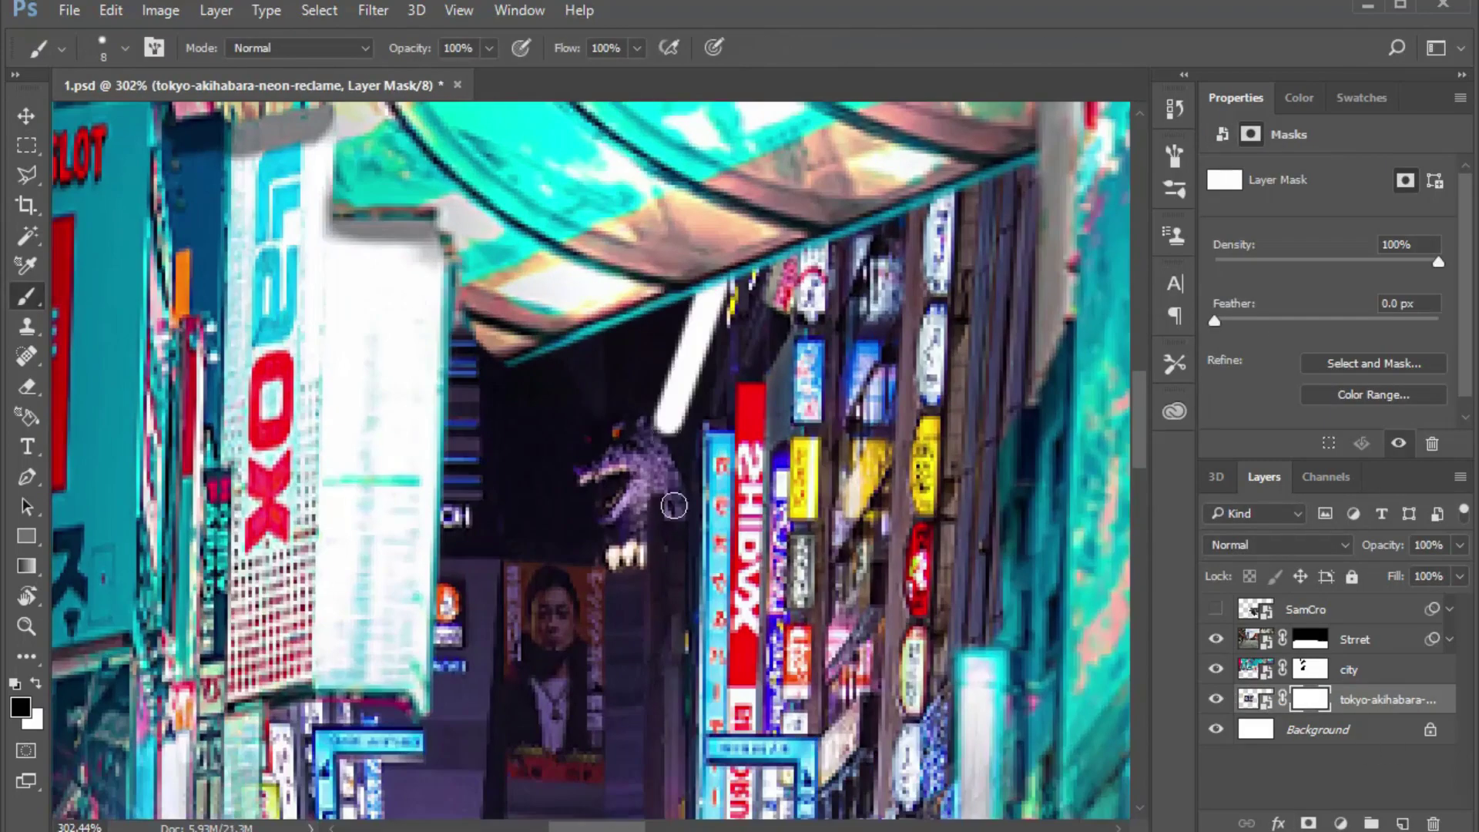
# Distort the neon photo's corners to the road's perspective and apply the transform
pyautogui.keyDown('alt'); pyautogui.scroll(-6, 607, 413); pyautogui.keyUp('alt')
pyautogui.press('v')
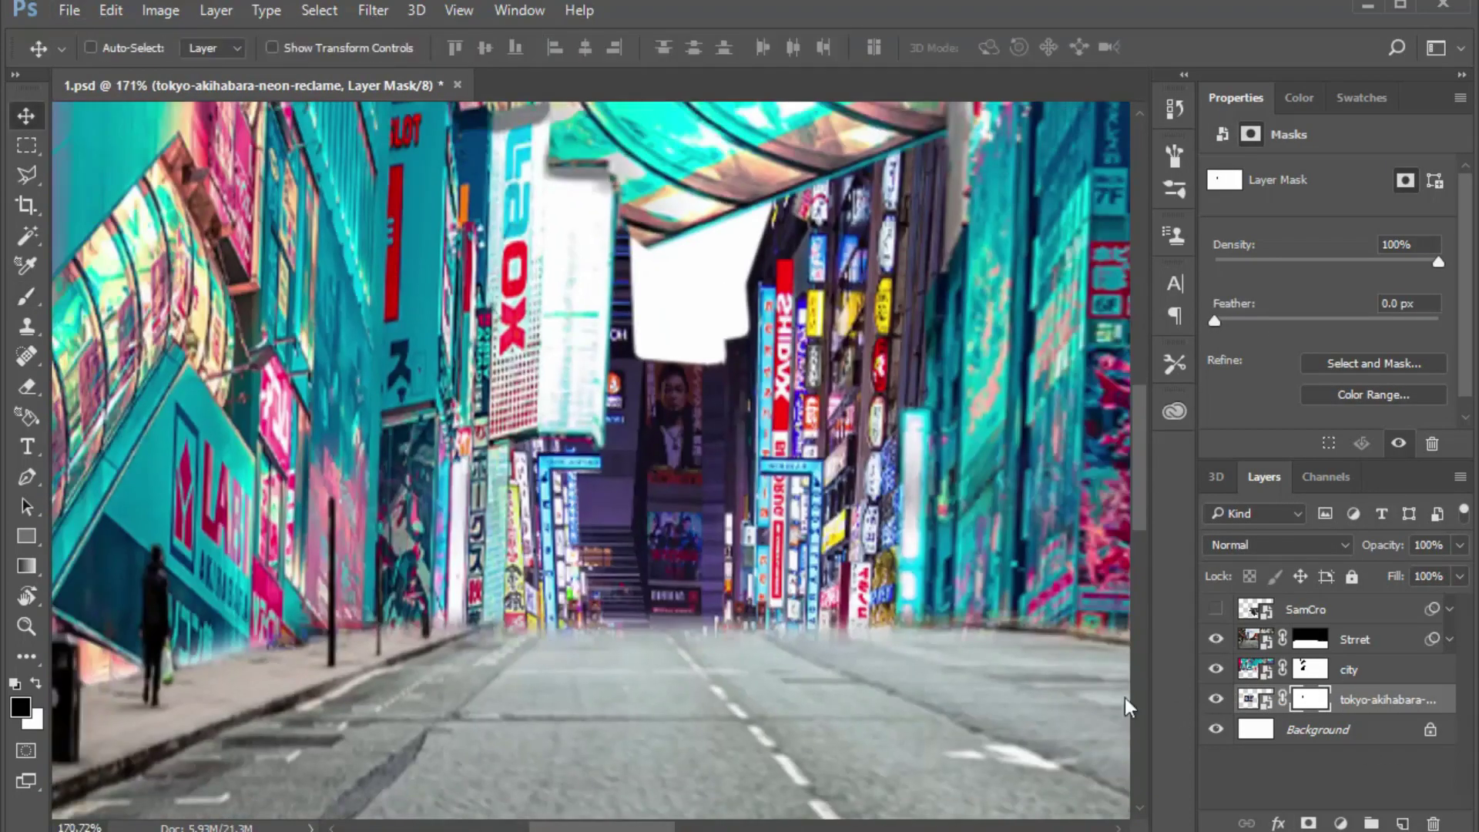
pyautogui.click(1216, 700)
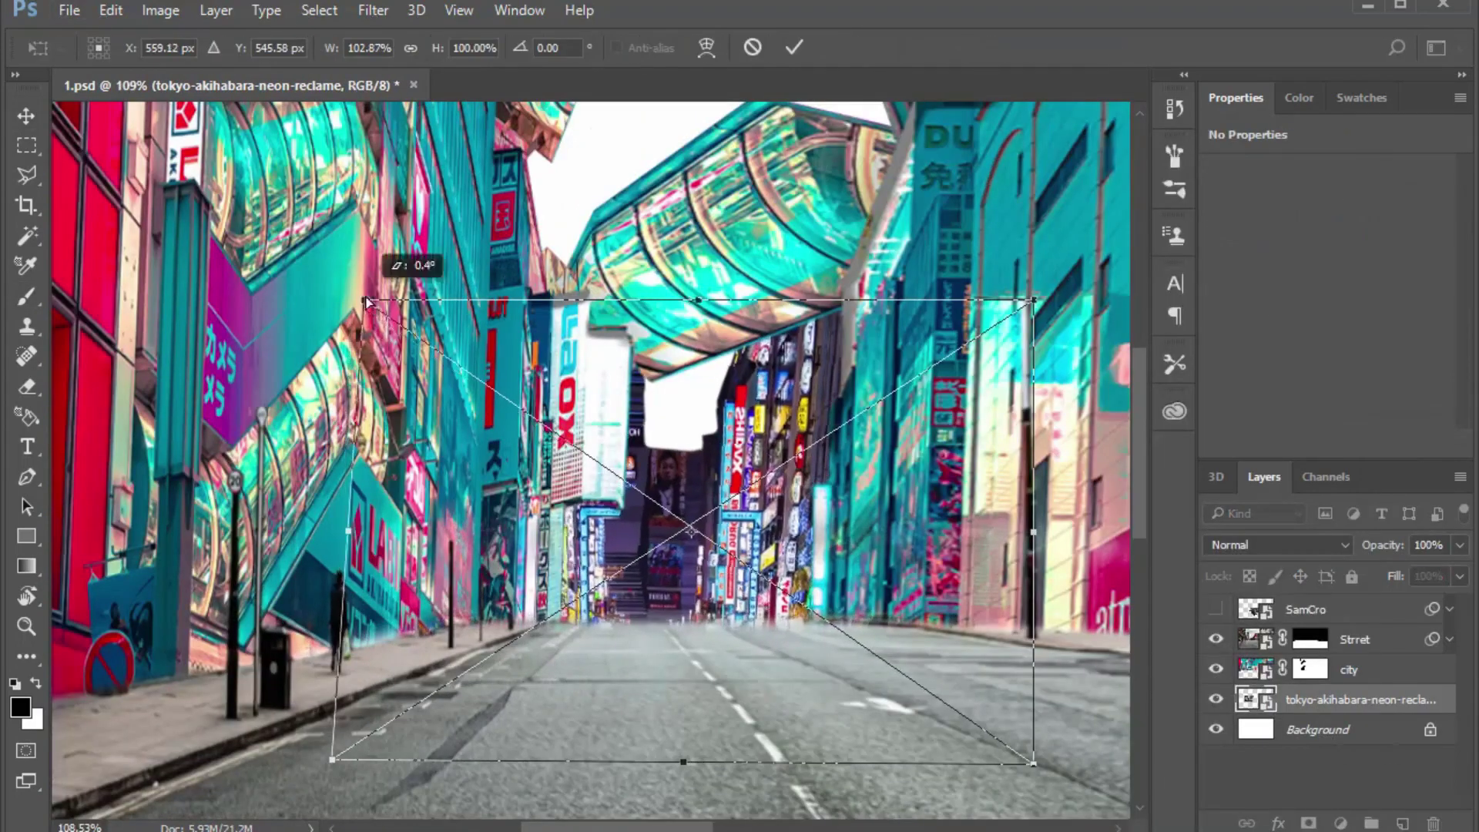
pyautogui.moveTo(413, 265); pyautogui.dragTo(369, 299)
pyautogui.moveTo(1122, 654); pyautogui.dragTo(1046, 739)
pyautogui.moveTo(328, 758); pyautogui.dragTo(316, 751)
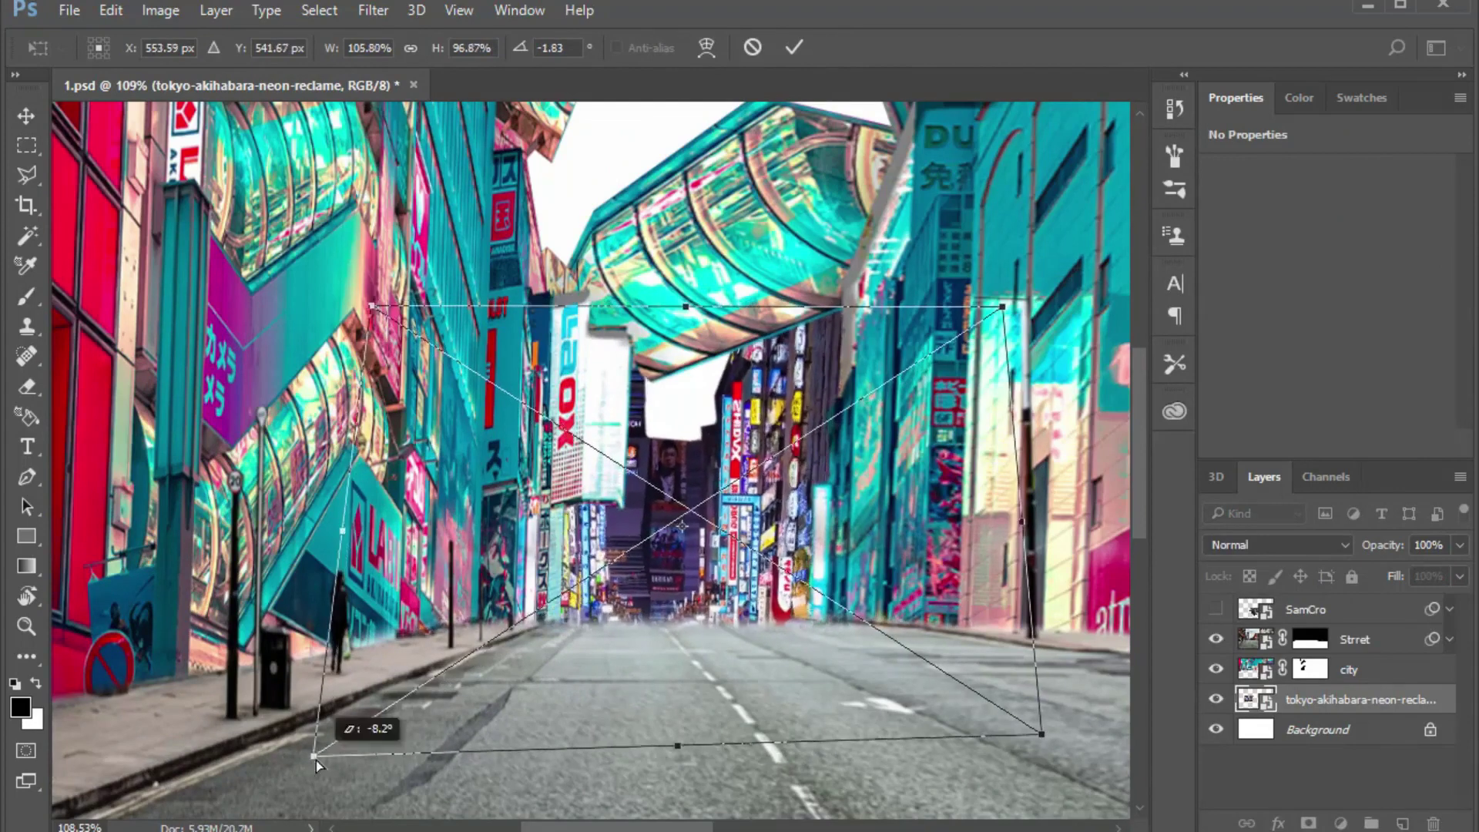
pyautogui.click(794, 47)
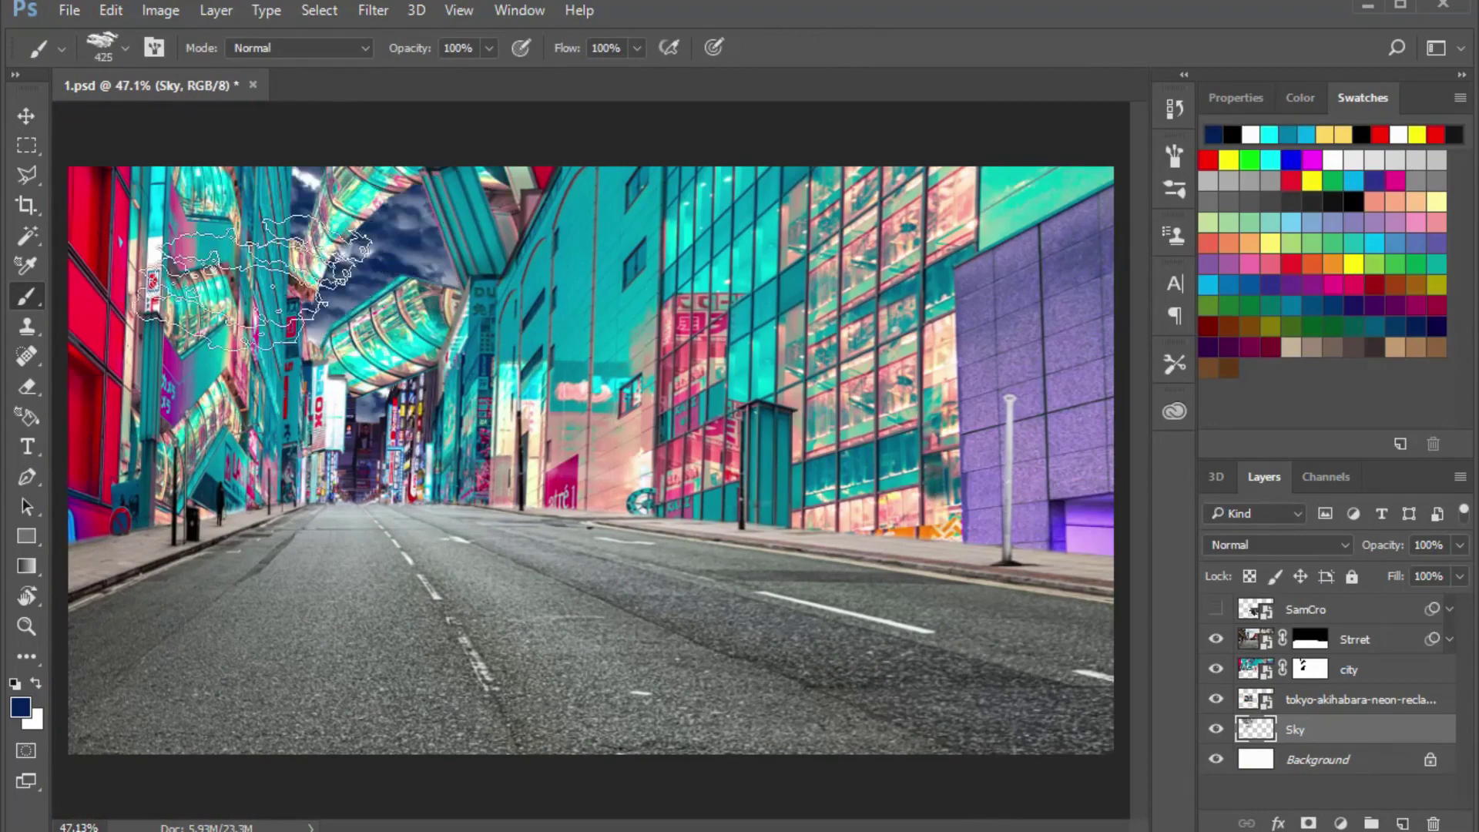
# Resize the cloud brush before painting the sky
pyautogui.rightClick(487, 415)
pyautogui.press('Return')
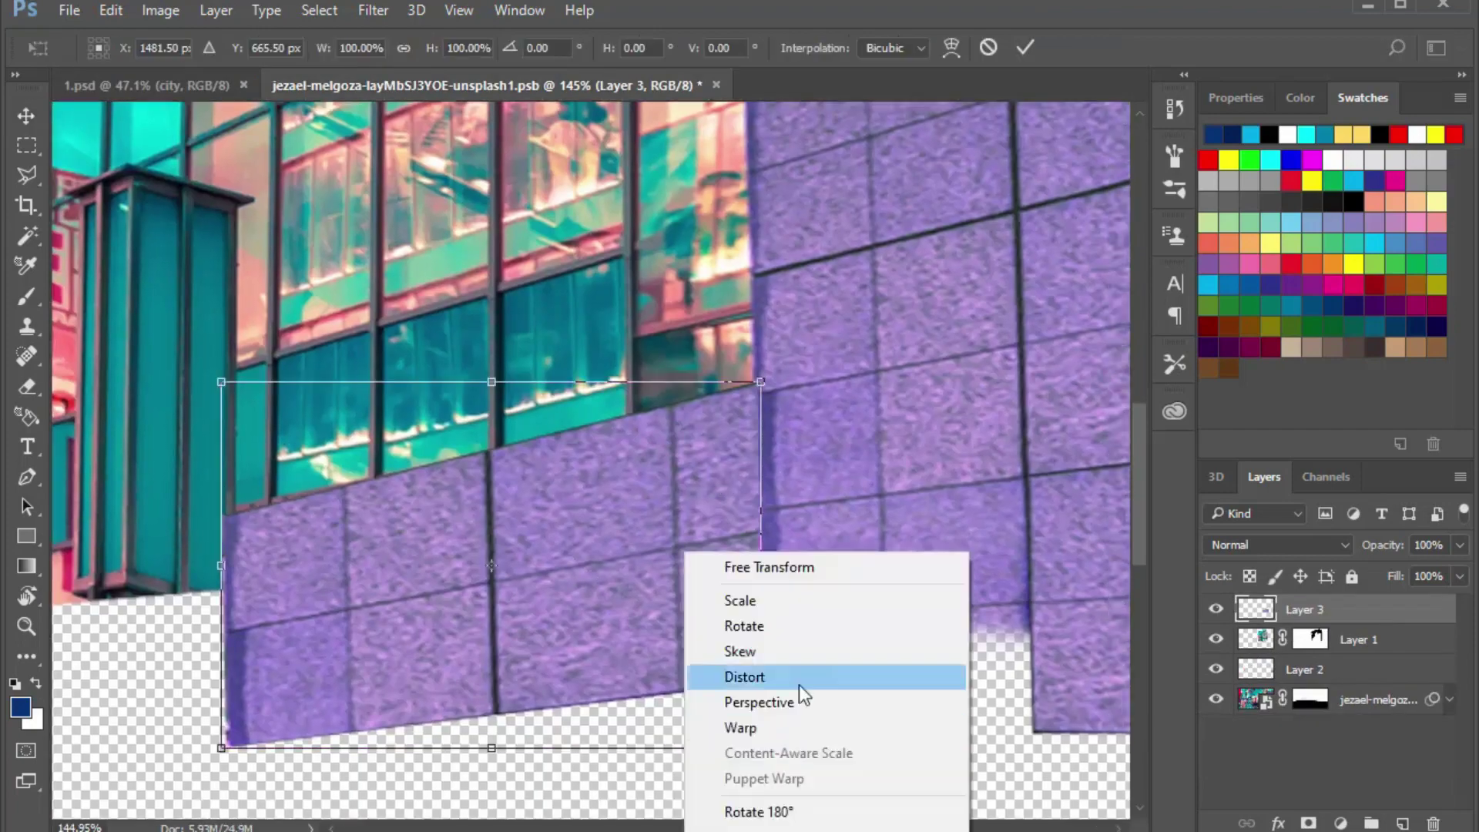
# Distort the copied wall section's corners so it lines up with the purple wall's perspective
pyautogui.click(798, 676)
pyautogui.moveTo(600, 539); pyautogui.dragTo(693, 567)
pyautogui.moveTo(835, 720); pyautogui.dragTo(841, 672)
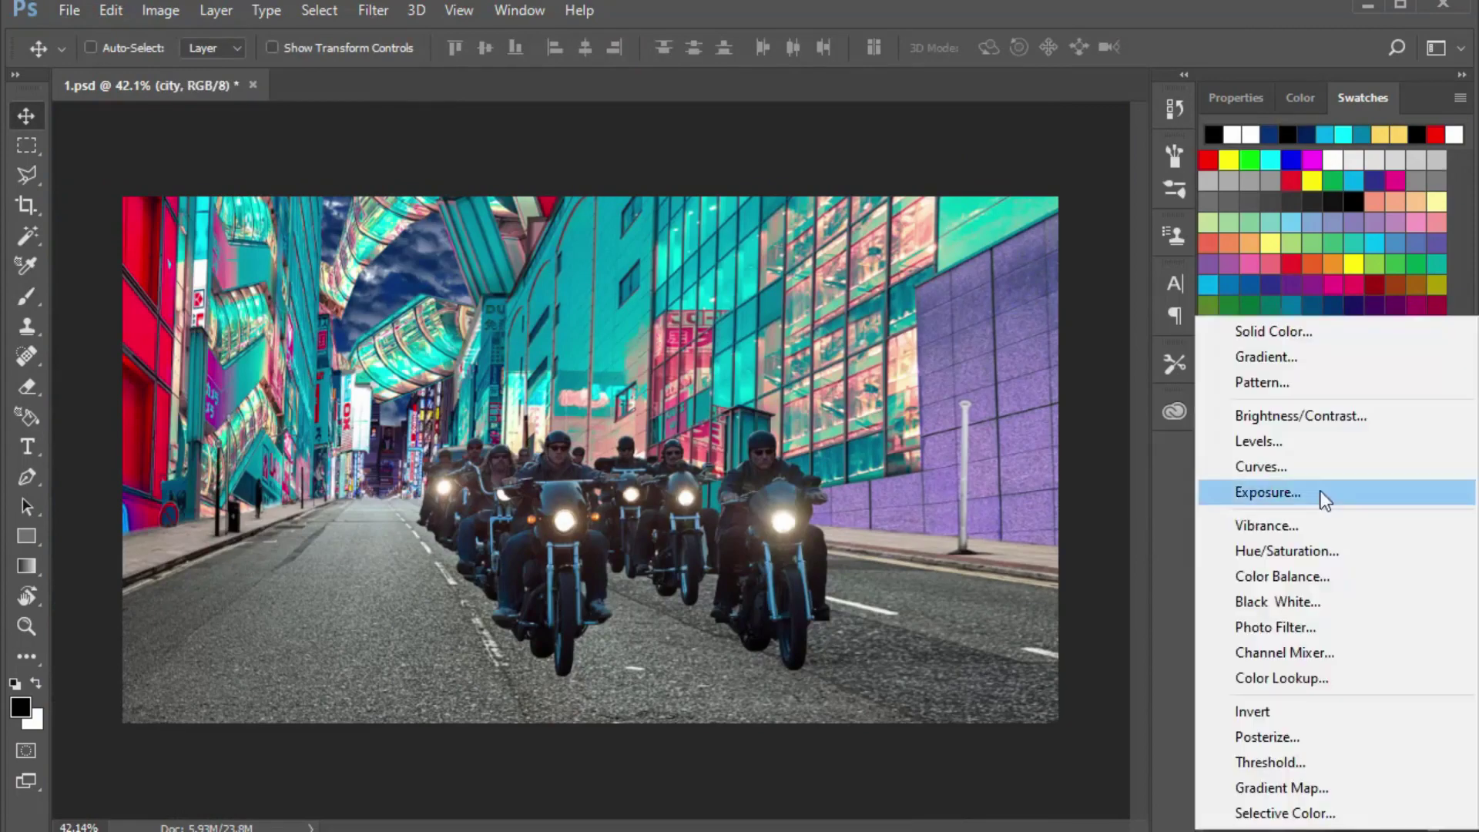
# Add an adjustment layer and reshape its tone curve's black point and midtones
pyautogui.click(1321, 495)
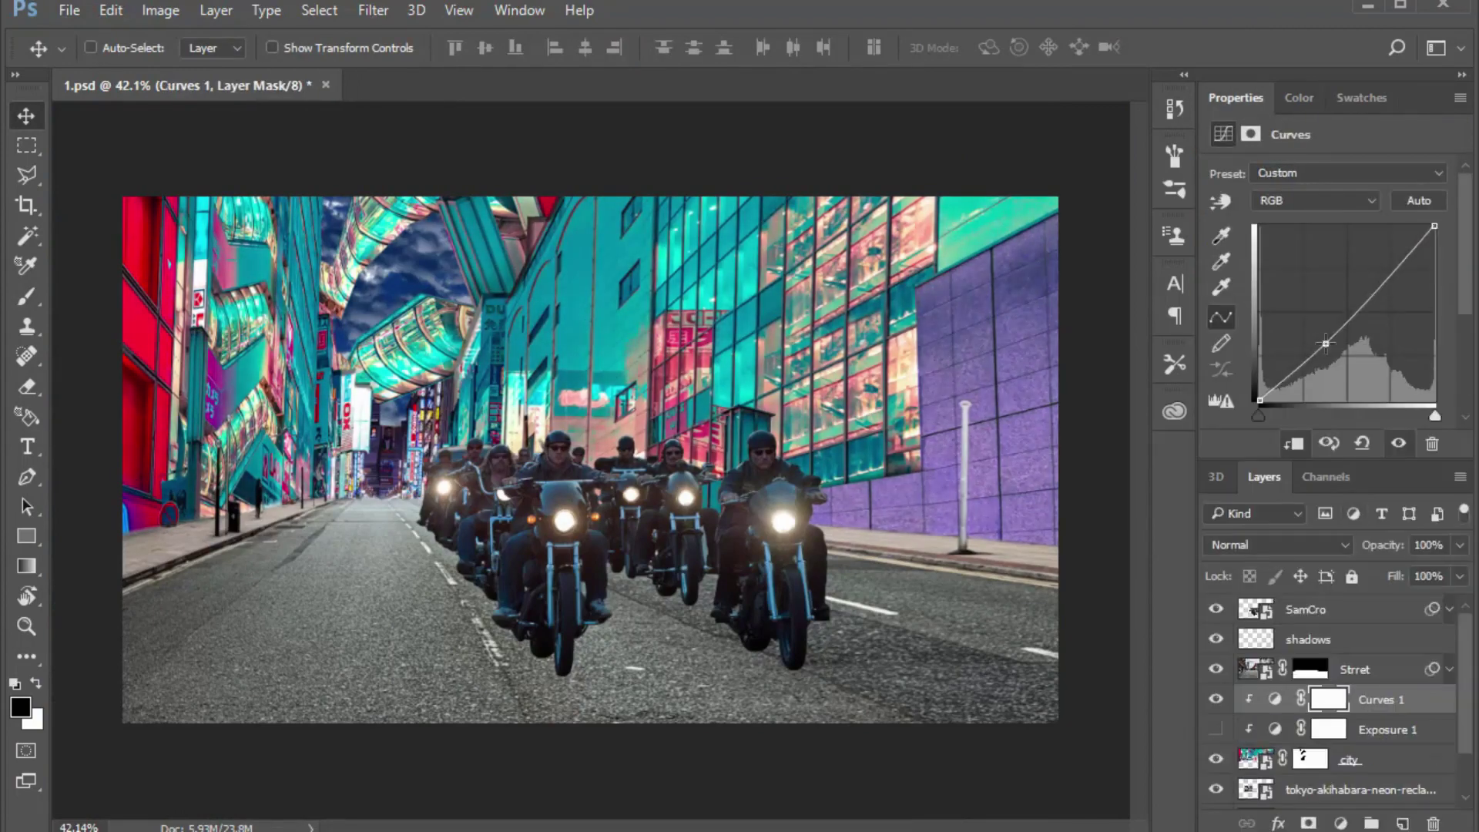
pyautogui.moveTo(1247, 415); pyautogui.dragTo(1259, 416)
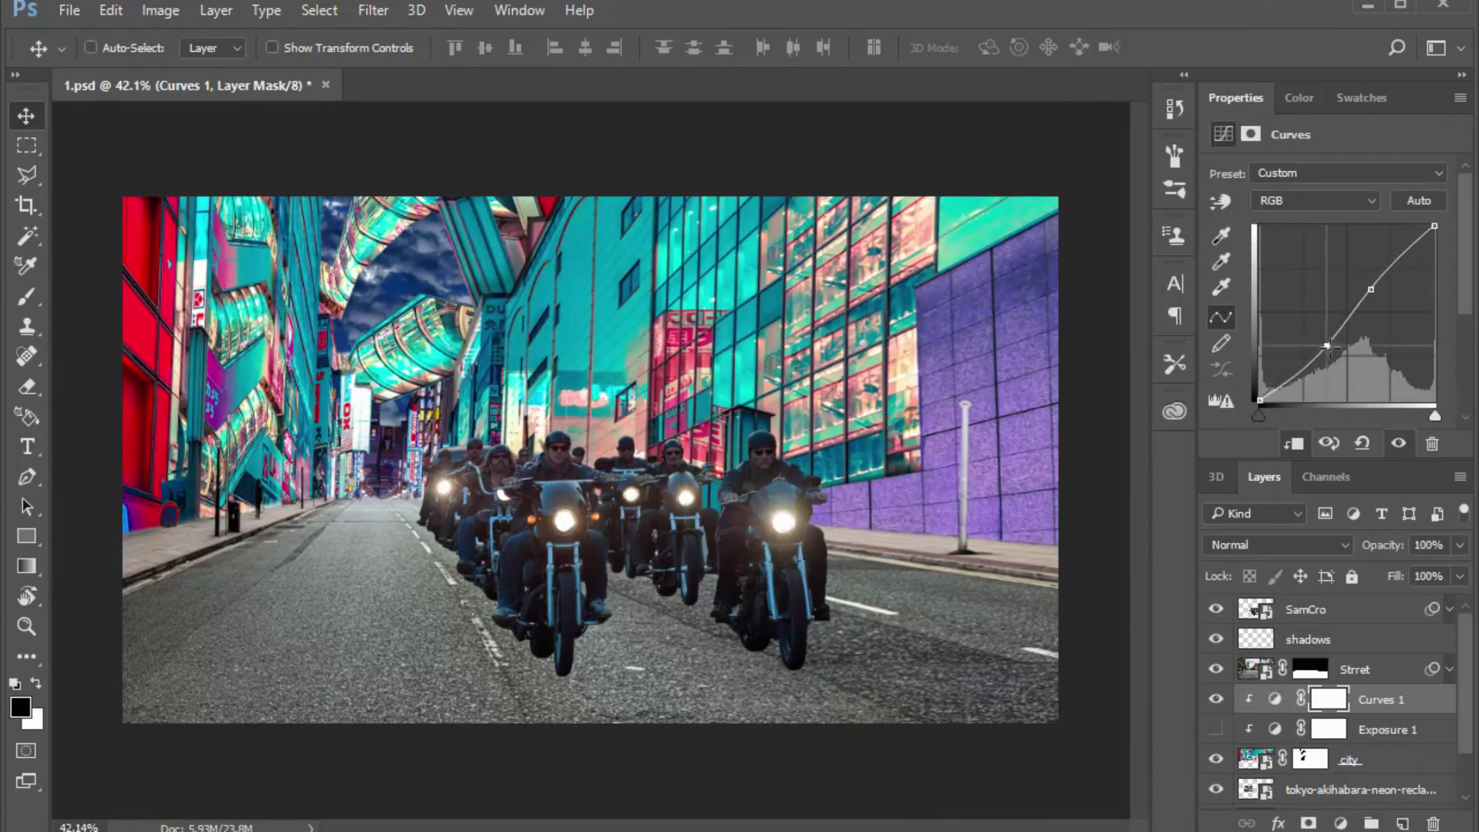
pyautogui.moveTo(1368, 289); pyautogui.dragTo(1369, 289)
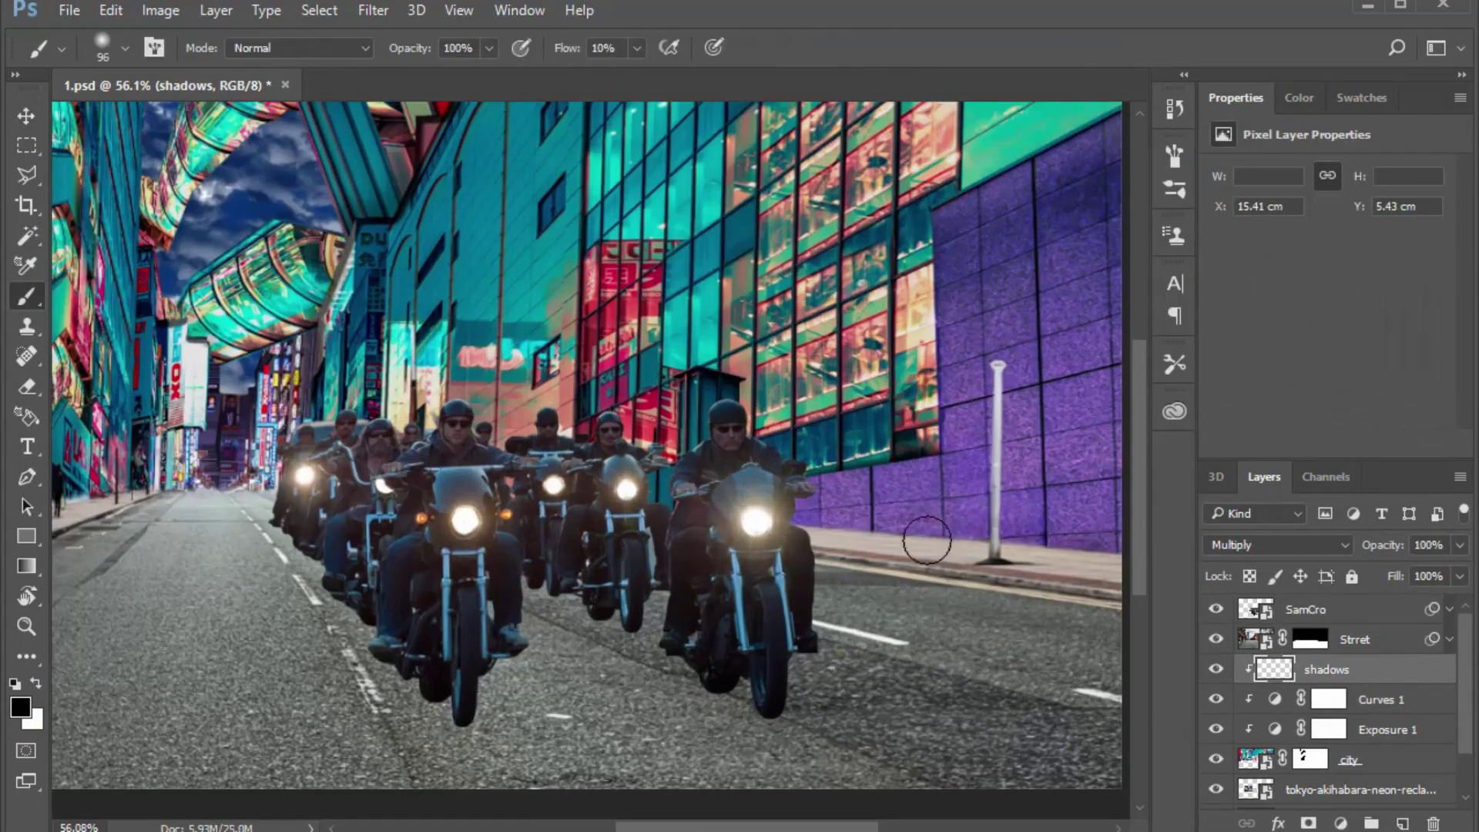
pyautogui.hotkey('ctrl', '0')
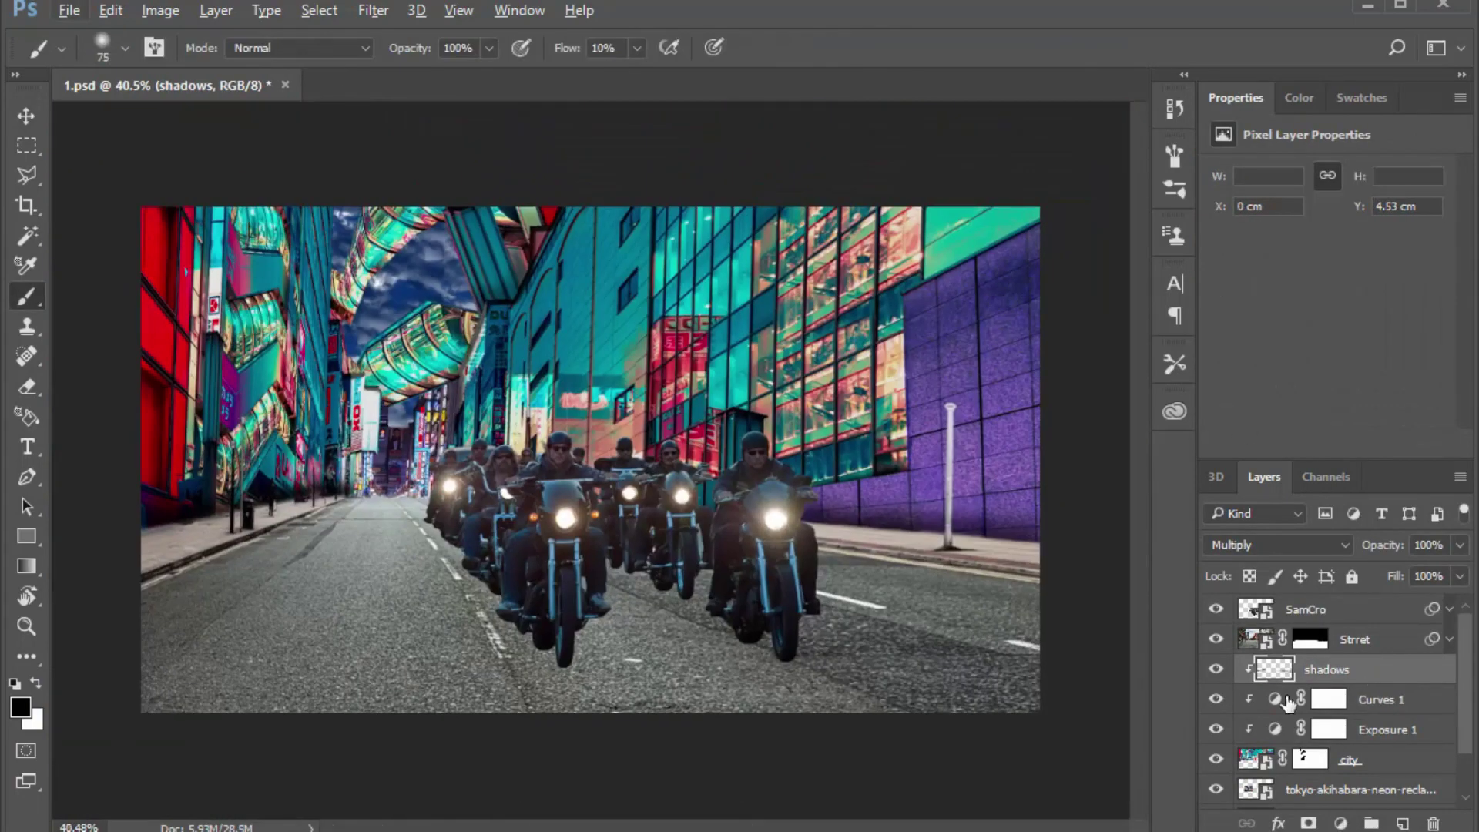
# Add Curves and Exposure adjustments clipped to the Stret layer to darken the street
pyautogui.click(1340, 823)
pyautogui.click(1343, 449)
pyautogui.moveTo(1335, 325); pyautogui.dragTo(1335, 339)
pyautogui.click(1340, 823)
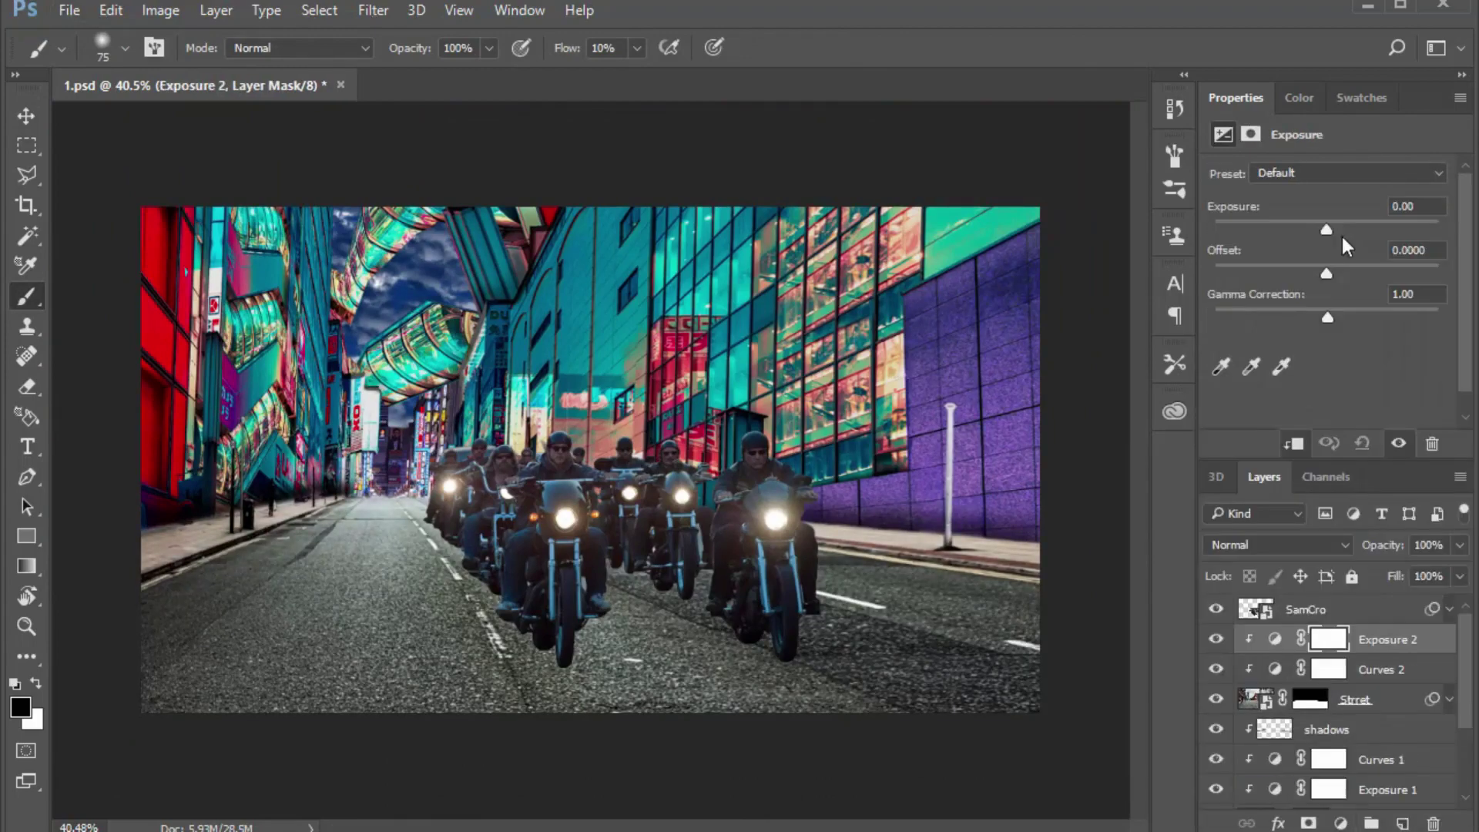
pyautogui.moveTo(1342, 238); pyautogui.dragTo(1335, 322)
# Create a new shadow layer and paint dark shadows under the motorcycles
pyautogui.click(1401, 823)
pyautogui.scroll(3, 647, 531)
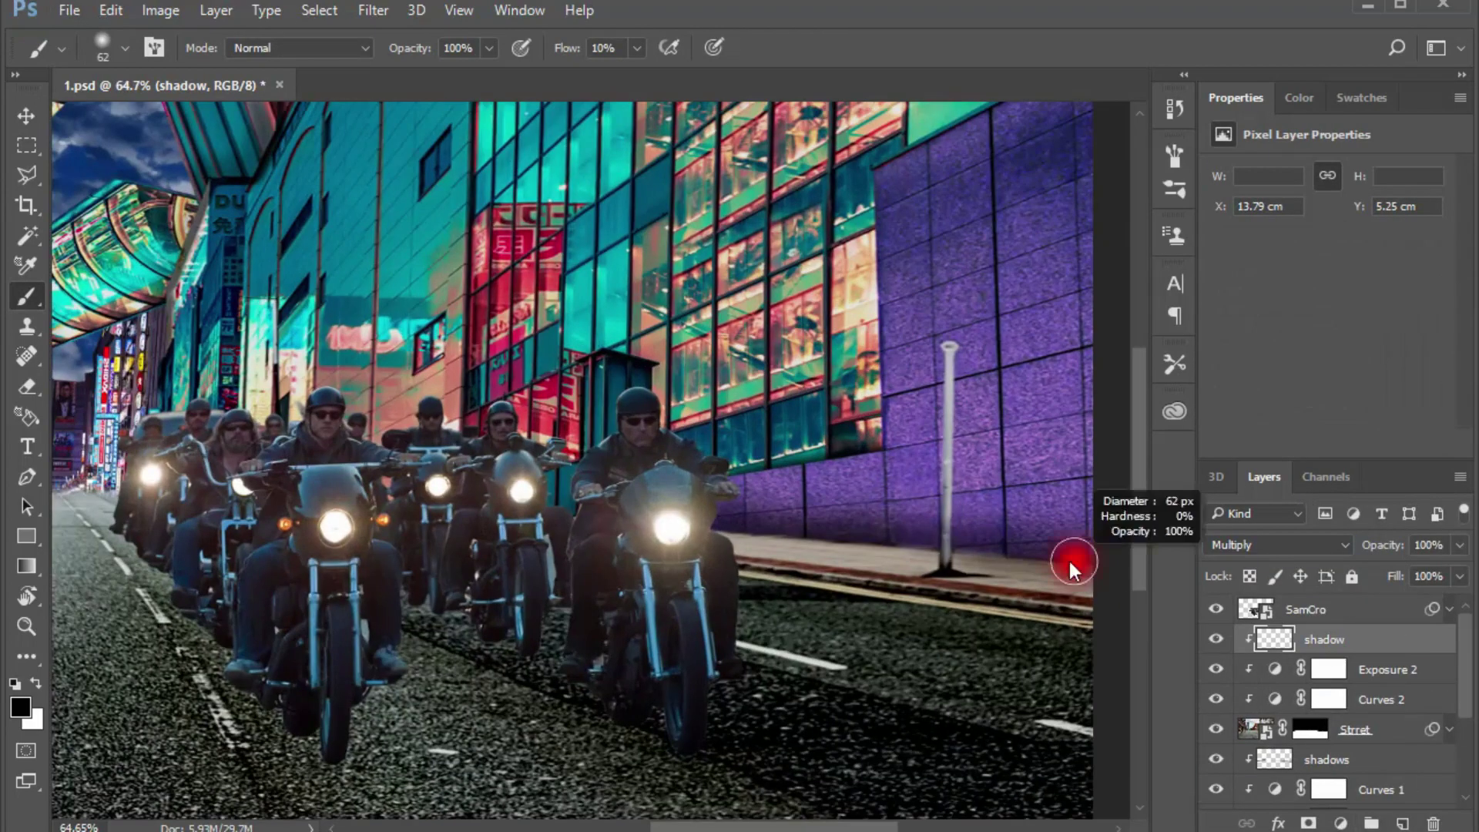
pyautogui.moveTo(1093, 577)
pyautogui.mouseDown()
pyautogui.moveTo(695, 540)
pyautogui.moveTo(1054, 593)
pyautogui.mouseUp()
pyautogui.scroll(-1, 847, 555)
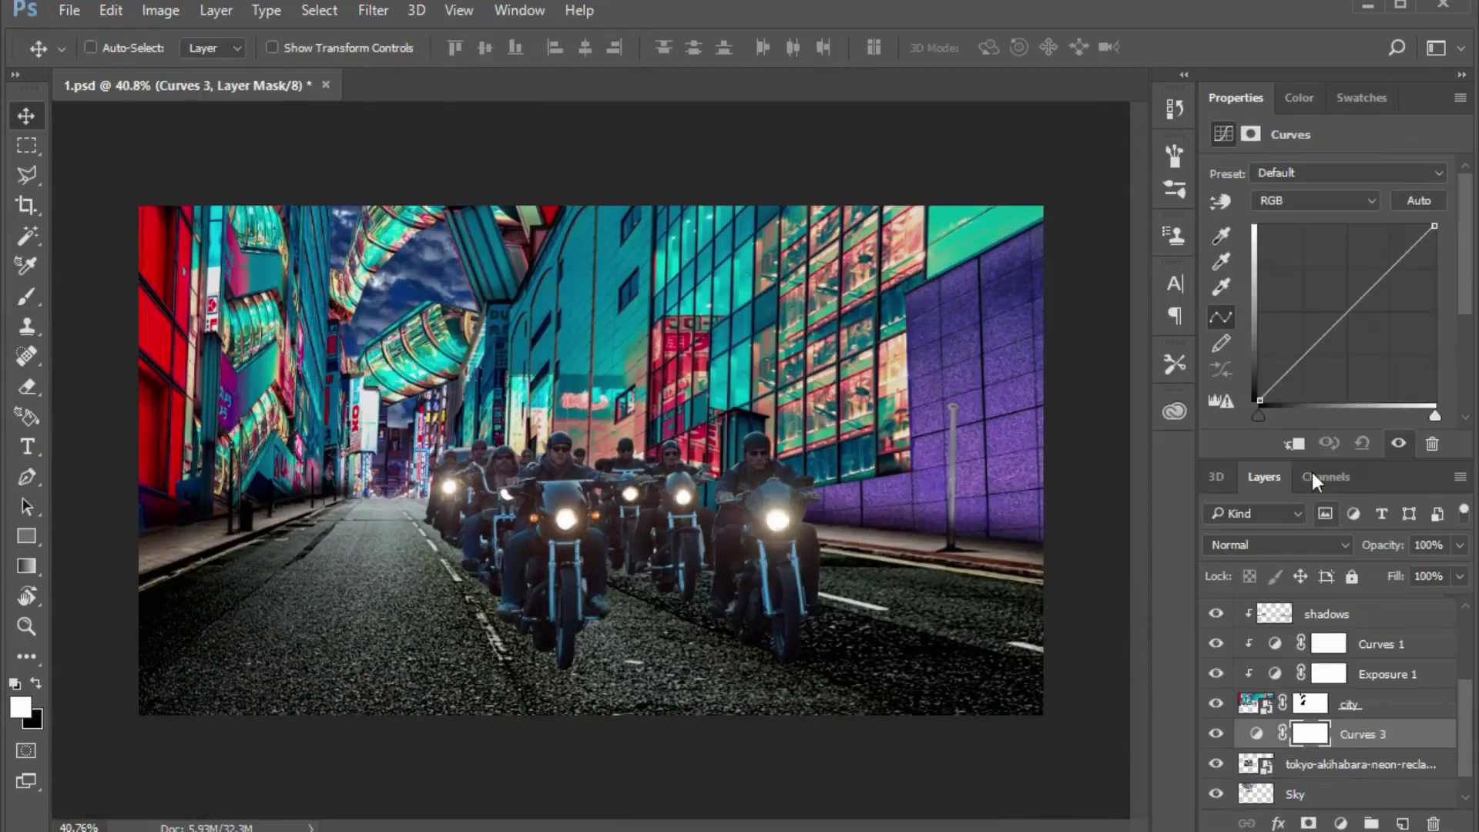
pyautogui.click(1361, 741)
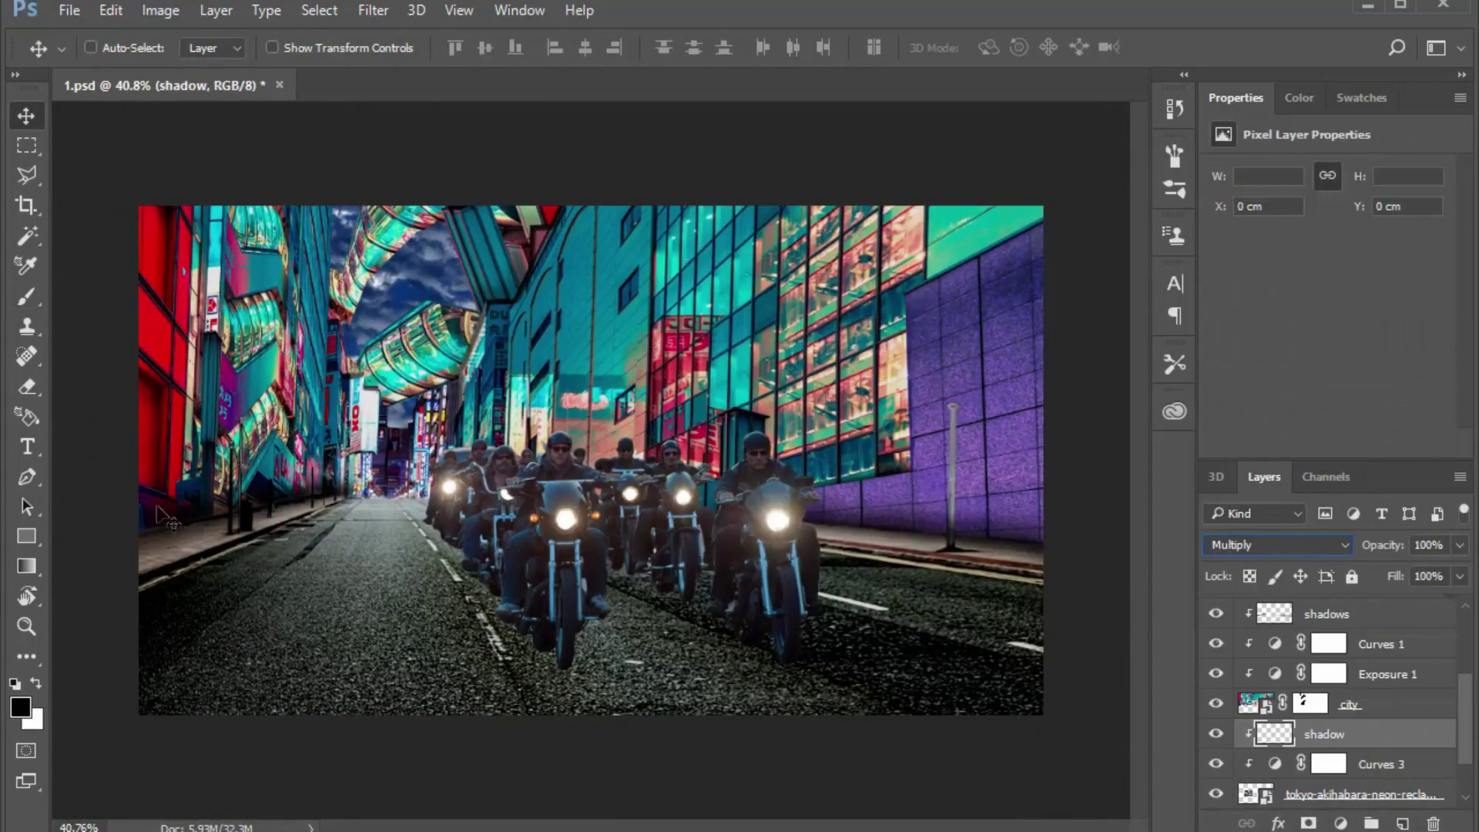
pyautogui.press('b')
pyautogui.scroll(5, 406, 499)
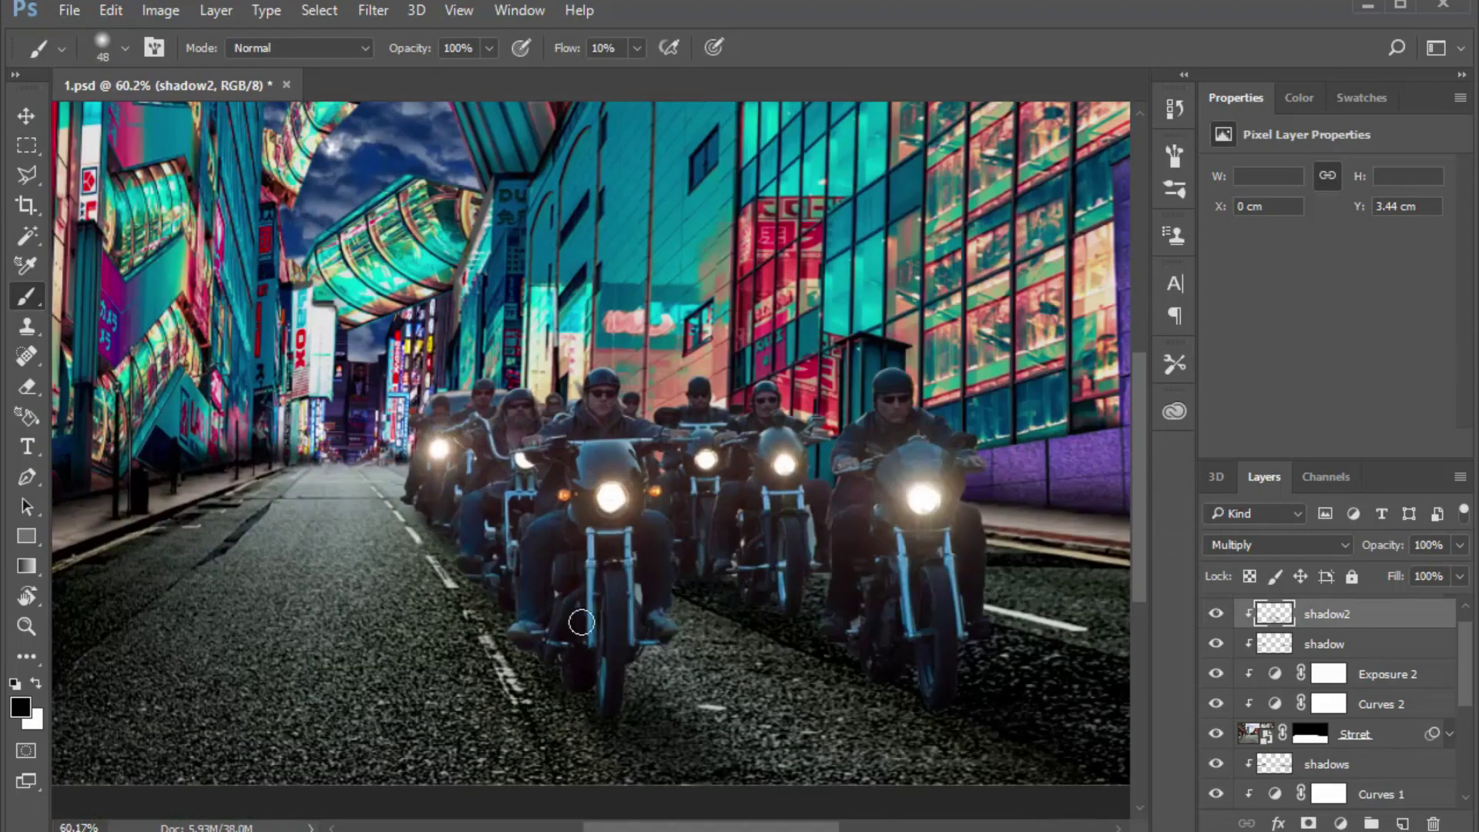
# Paint soft shadow on the road beneath the front motorcycles and along the left sidewalk base
pyautogui.moveTo(581, 622); pyautogui.dragTo(616, 798)
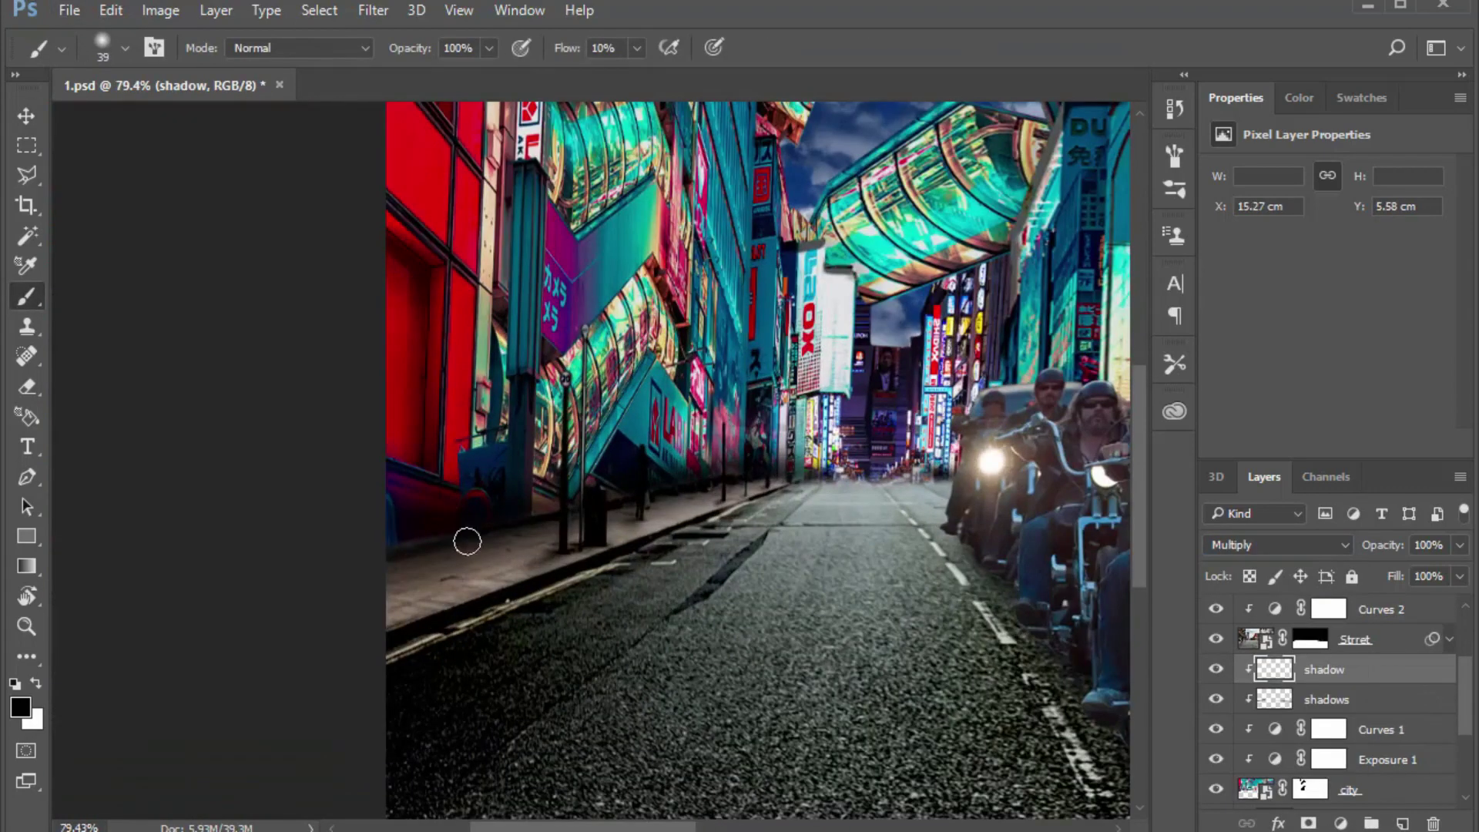
pyautogui.moveTo(395, 500); pyautogui.dragTo(540, 504)
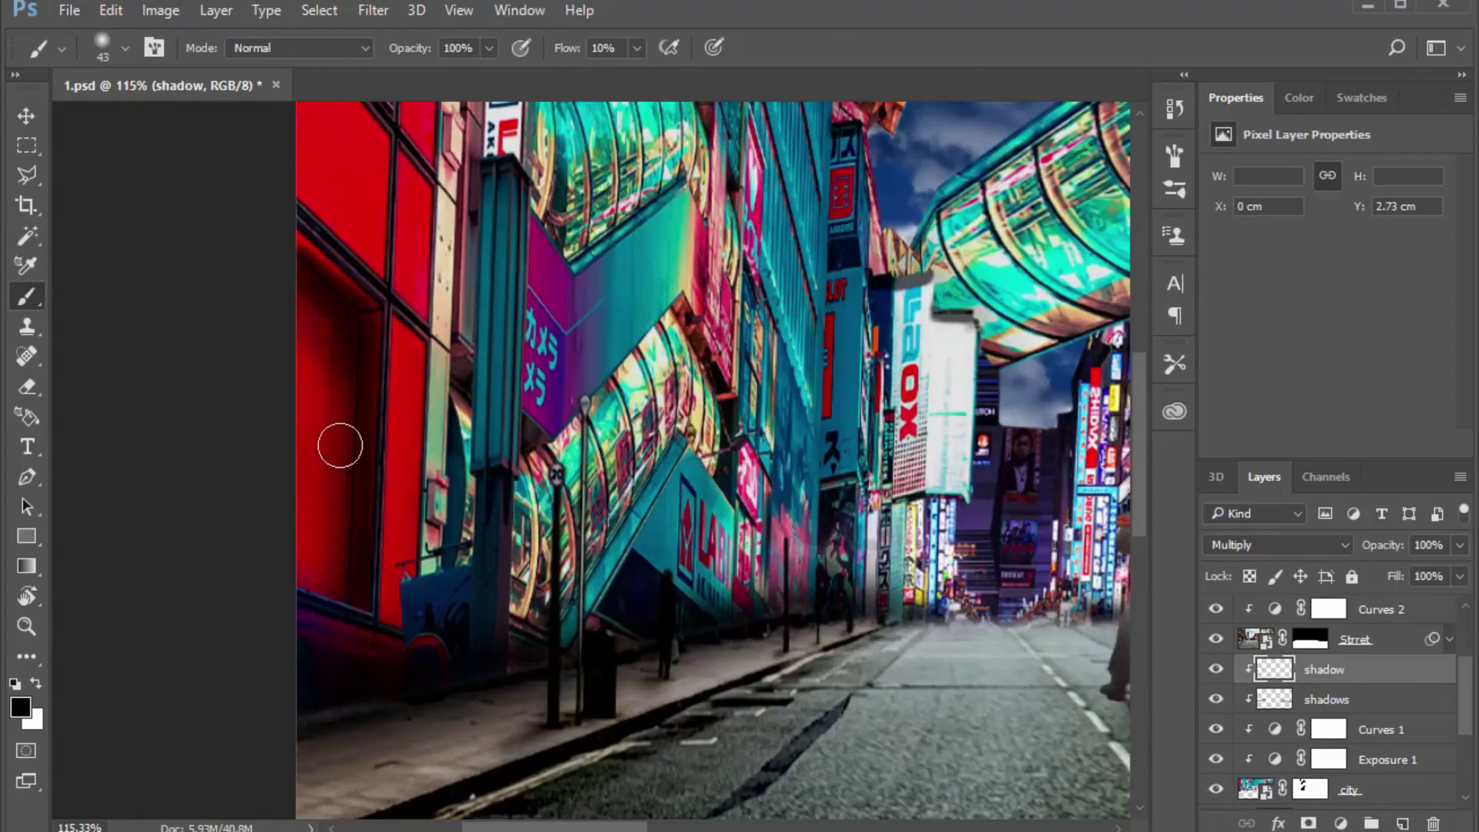
pyautogui.scroll(5, 645, 385)
pyautogui.scroll(-2, 755, 632)
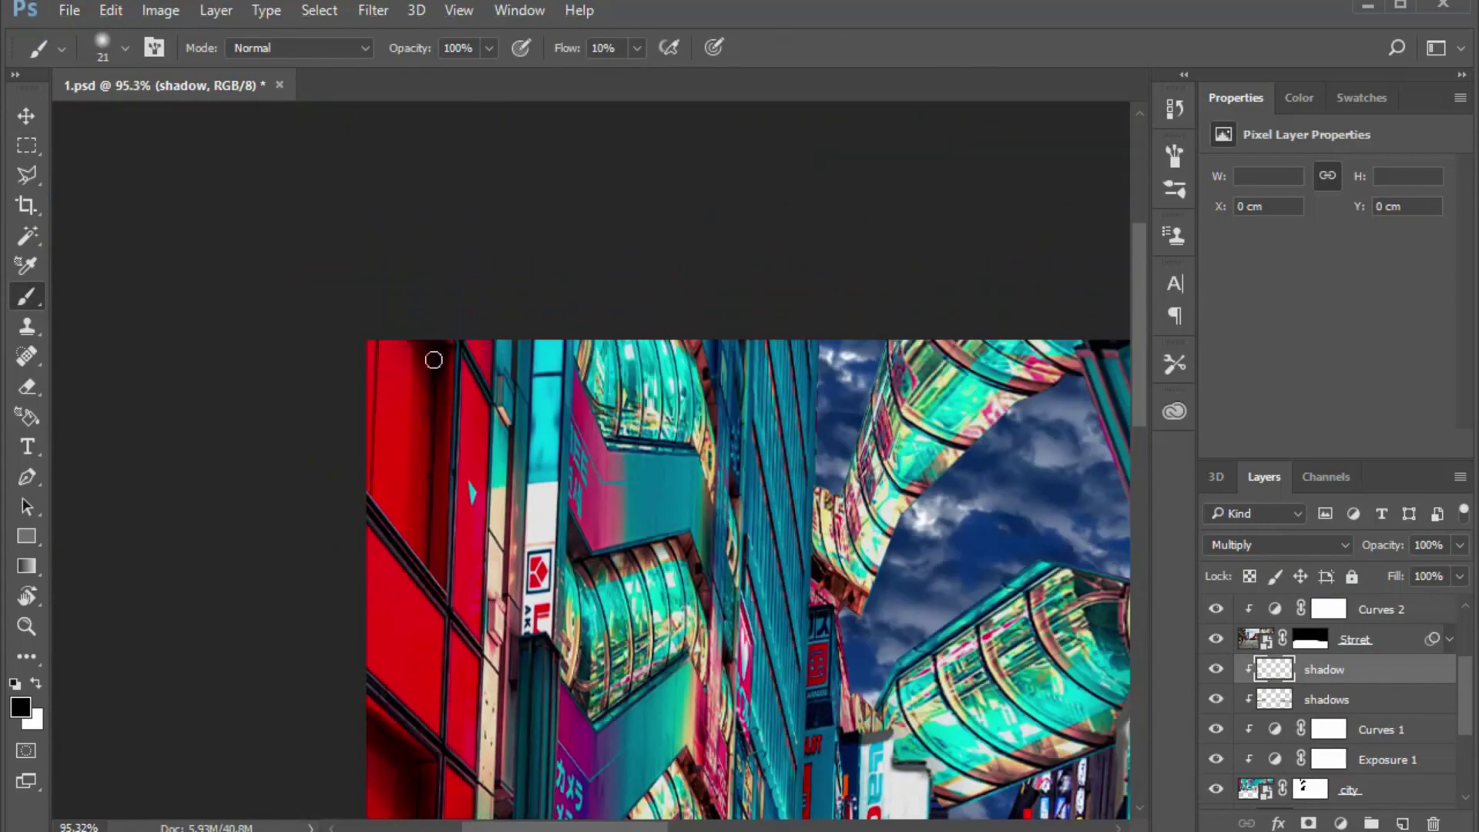
pyautogui.scroll(1, 637, 327)
pyautogui.scroll(1, 610, 401)
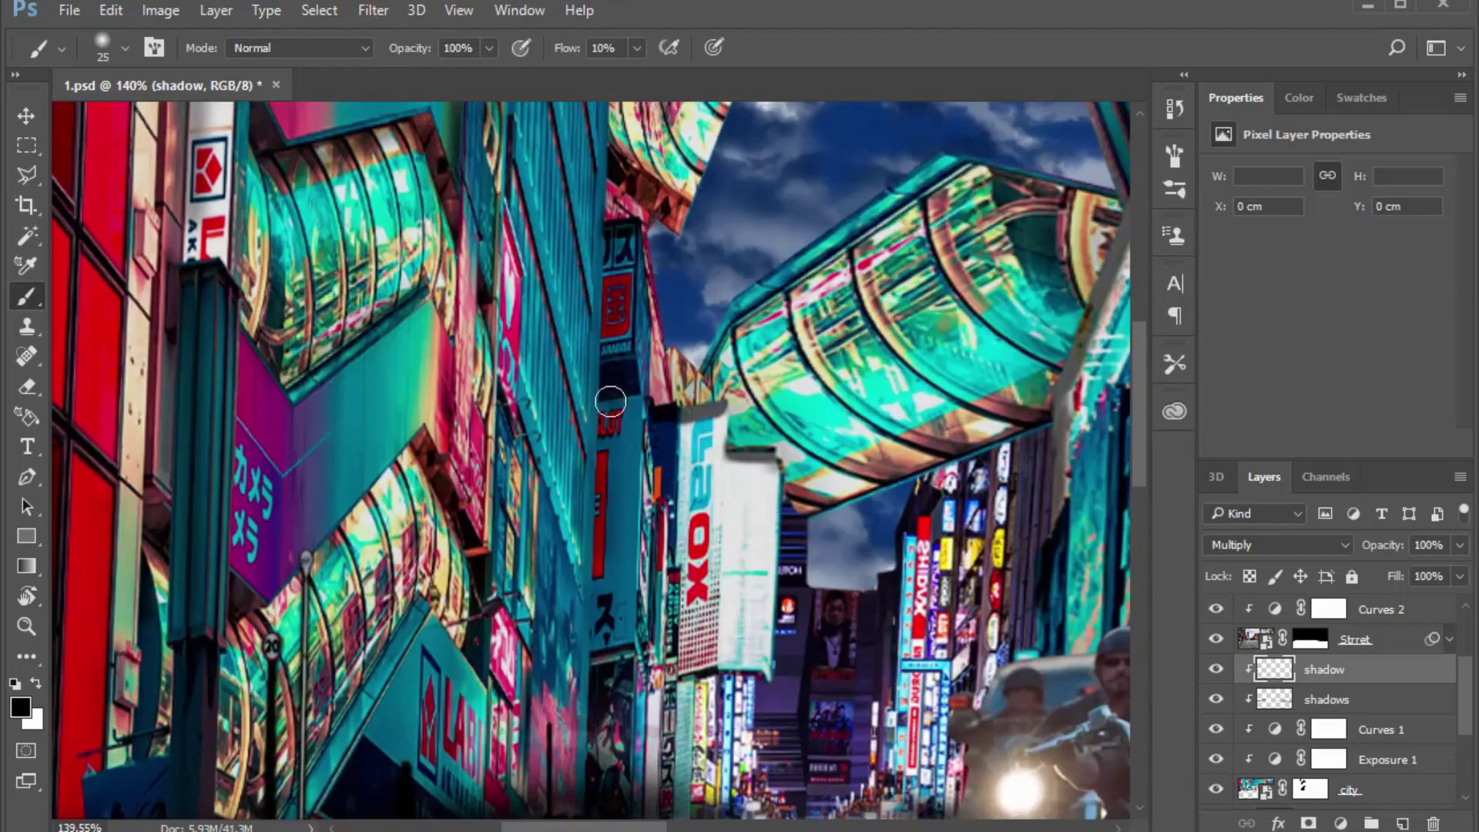
pyautogui.scroll(1, 749, 593)
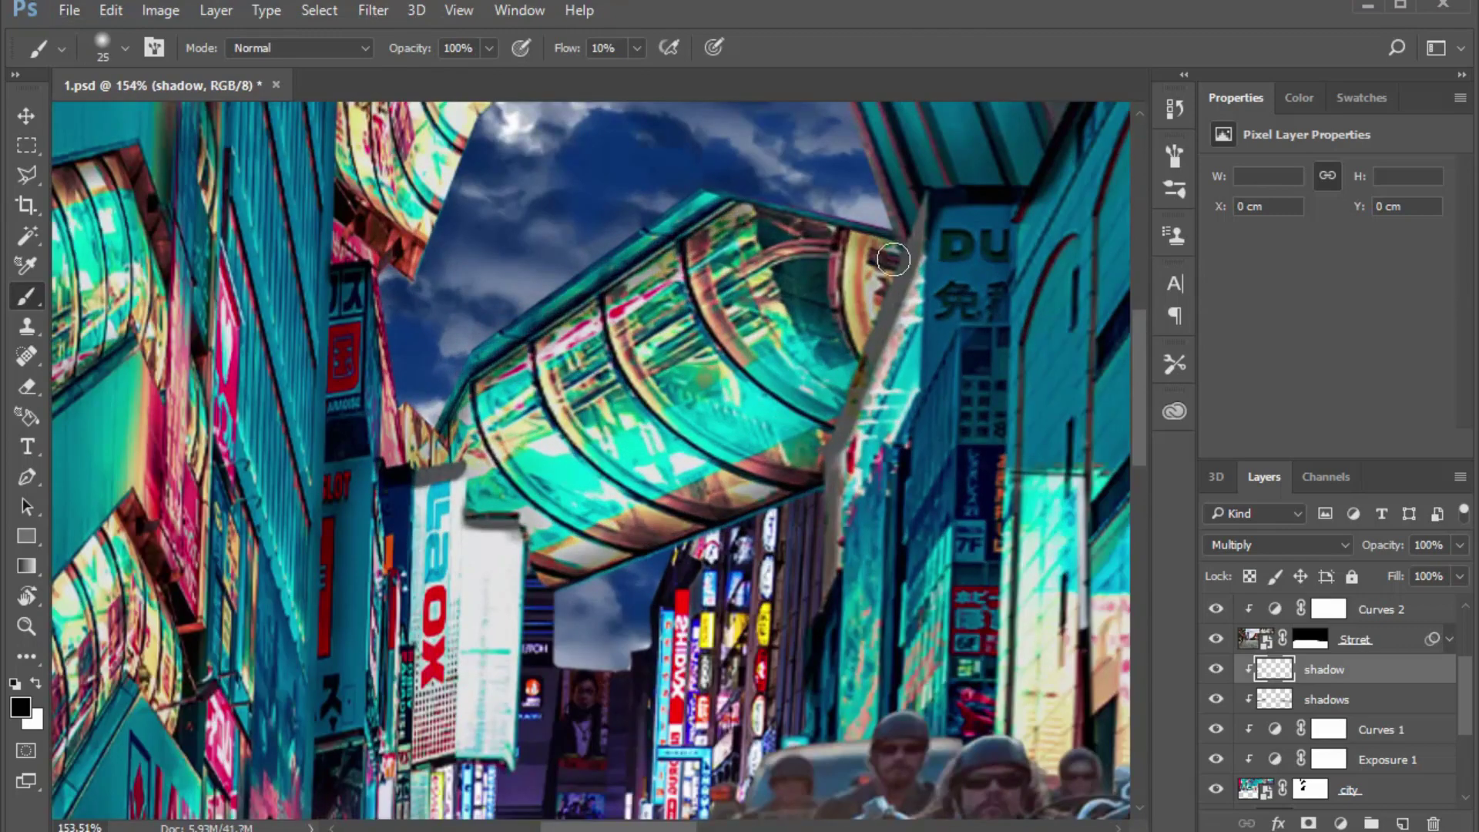
pyautogui.scroll(1, 436, 587)
# Shade the lower edge of the canopy, then reduce the brush size
pyautogui.moveTo(435, 588); pyautogui.dragTo(436, 148)
pyautogui.press('[')
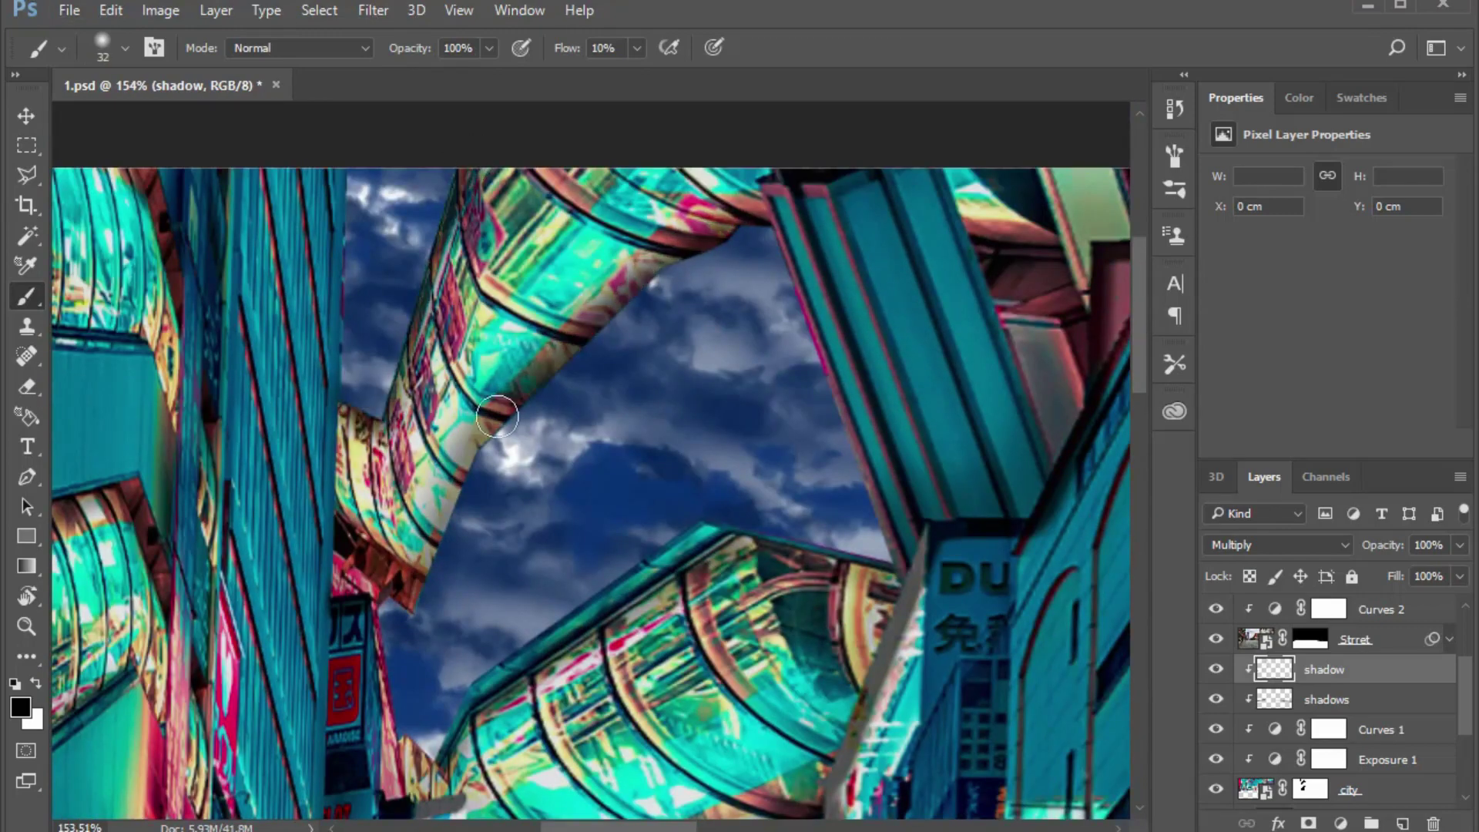
pyautogui.scroll(1, 693, 331)
pyautogui.scroll(-1, 661, 248)
# Shade along the building pillar with a finer brush
pyautogui.moveTo(661, 248)
pyautogui.mouseDown()
pyautogui.moveTo(796, 602)
pyautogui.moveTo(730, 494)
pyautogui.mouseUp()
pyautogui.scroll(-1, 730, 494)
pyautogui.scroll(-1, 700, 224)
pyautogui.scroll(-1, 687, 386)
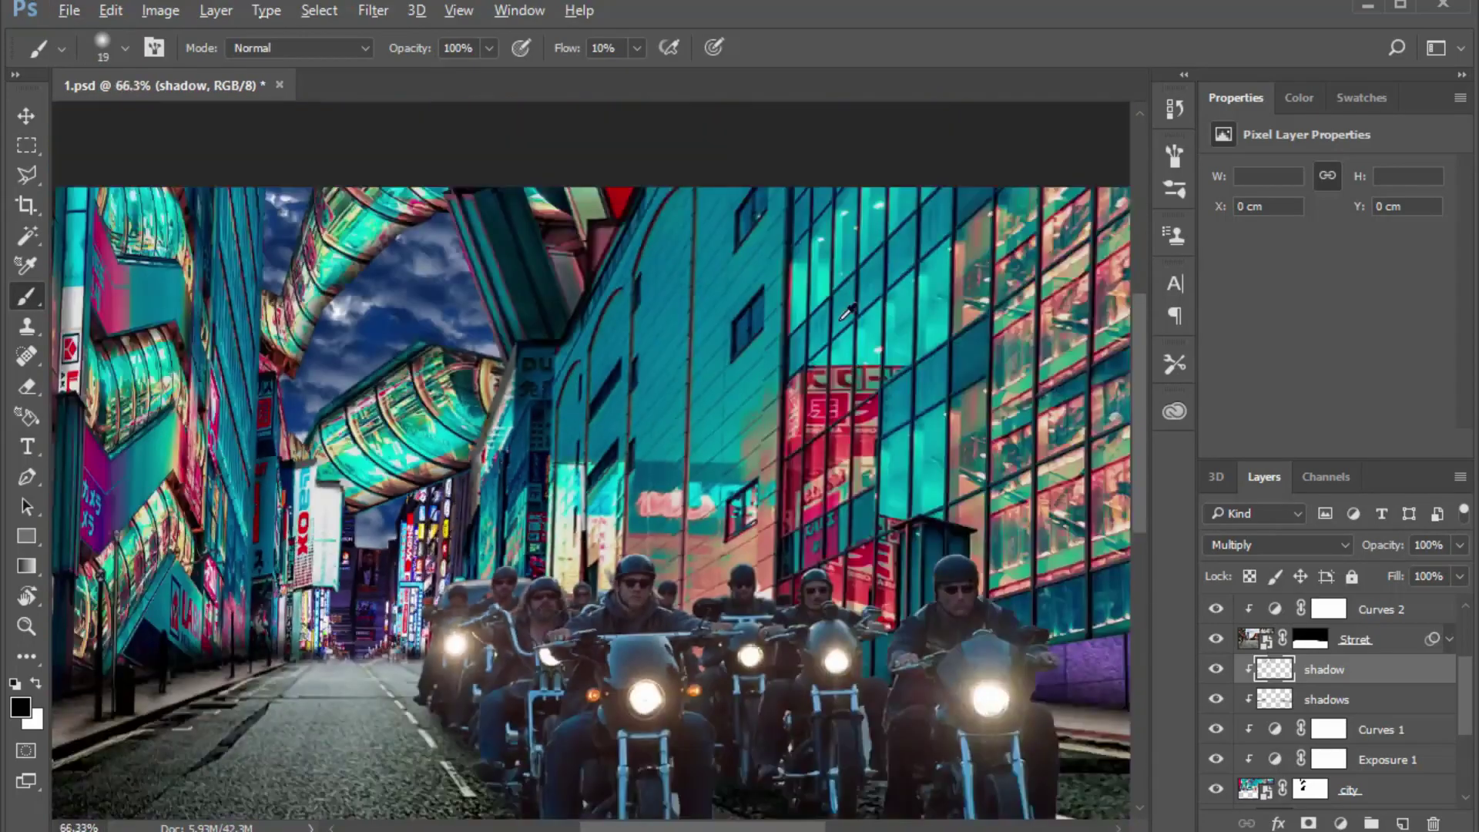
pyautogui.scroll(2, 489, 353)
pyautogui.press('[')
pyautogui.scroll(-3, 512, 396)
pyautogui.scroll(1, 617, 415)
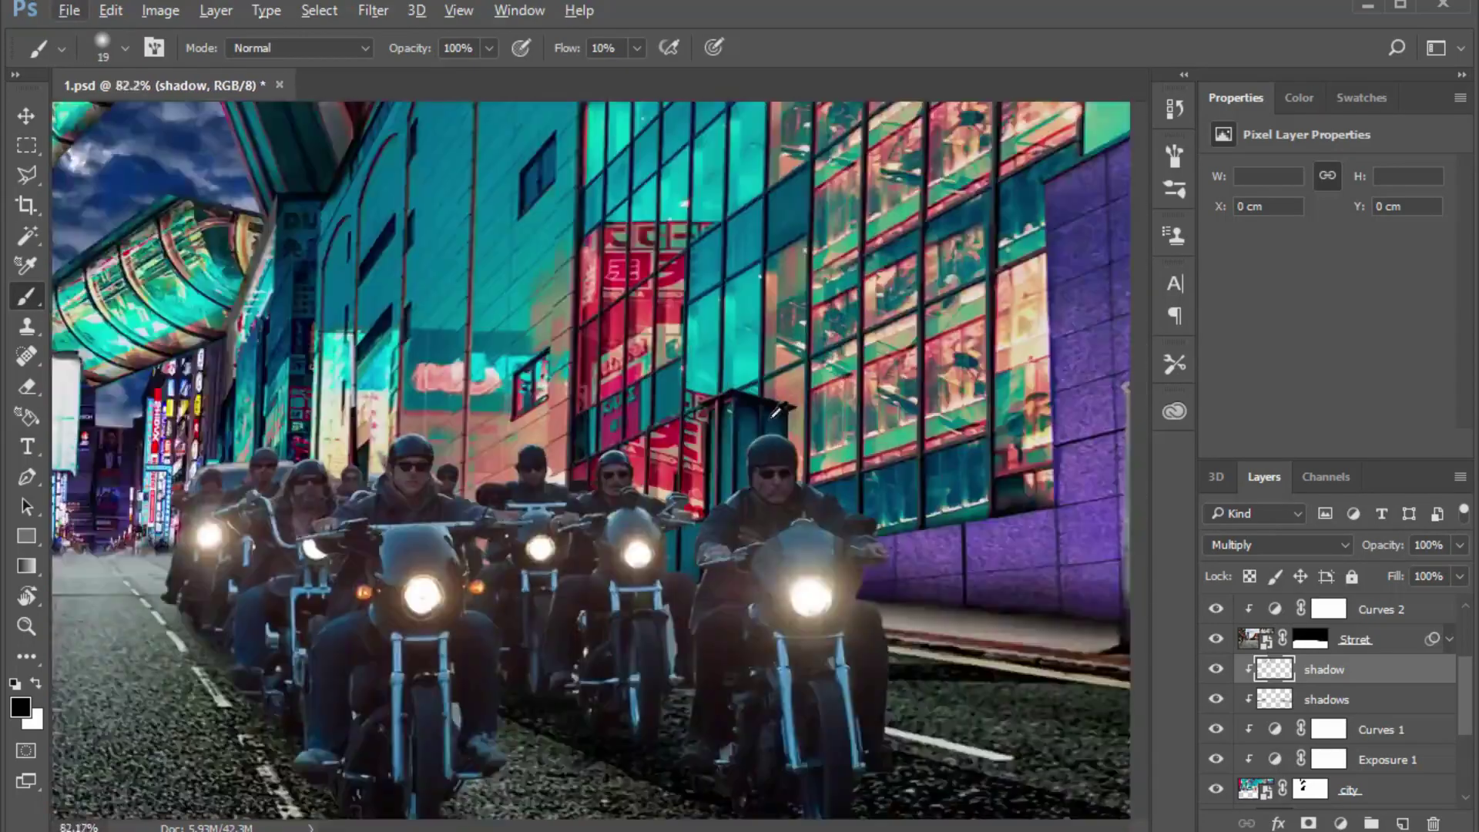
pyautogui.scroll(1, 730, 429)
pyautogui.scroll(-1, 909, 565)
pyautogui.scroll(-1, 910, 565)
pyautogui.scroll(-1, 910, 564)
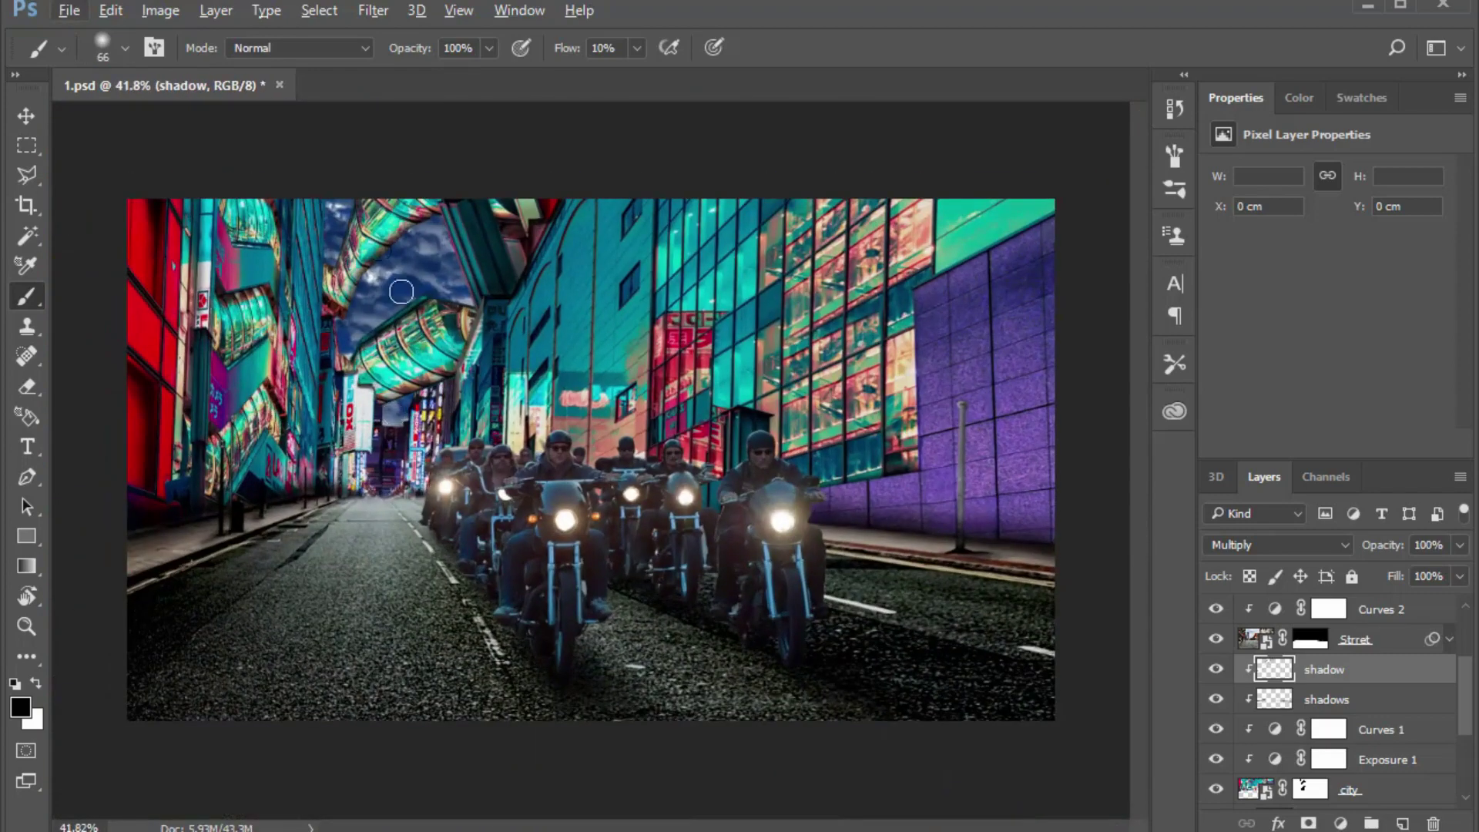
pyautogui.click(26, 116)
pyautogui.scroll(1, 1148, 594)
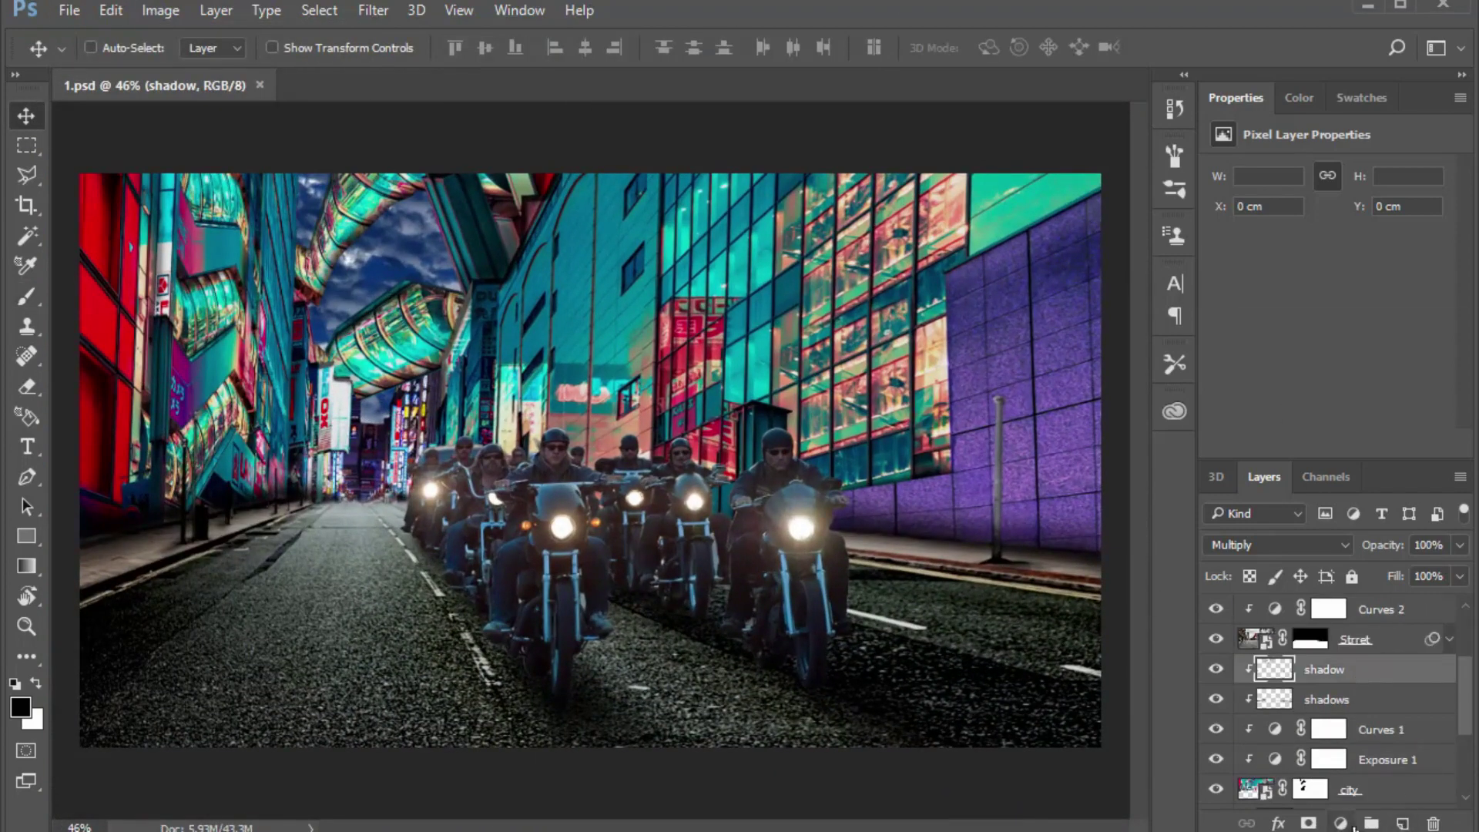
# Add a Brightness/Contrast adjustment, set its values and invert its mask to black
pyautogui.click(1341, 822)
pyautogui.moveTo(1327, 264); pyautogui.dragTo(1348, 264)
pyautogui.hotkey('ctrl', 'i')
pyautogui.press('b')
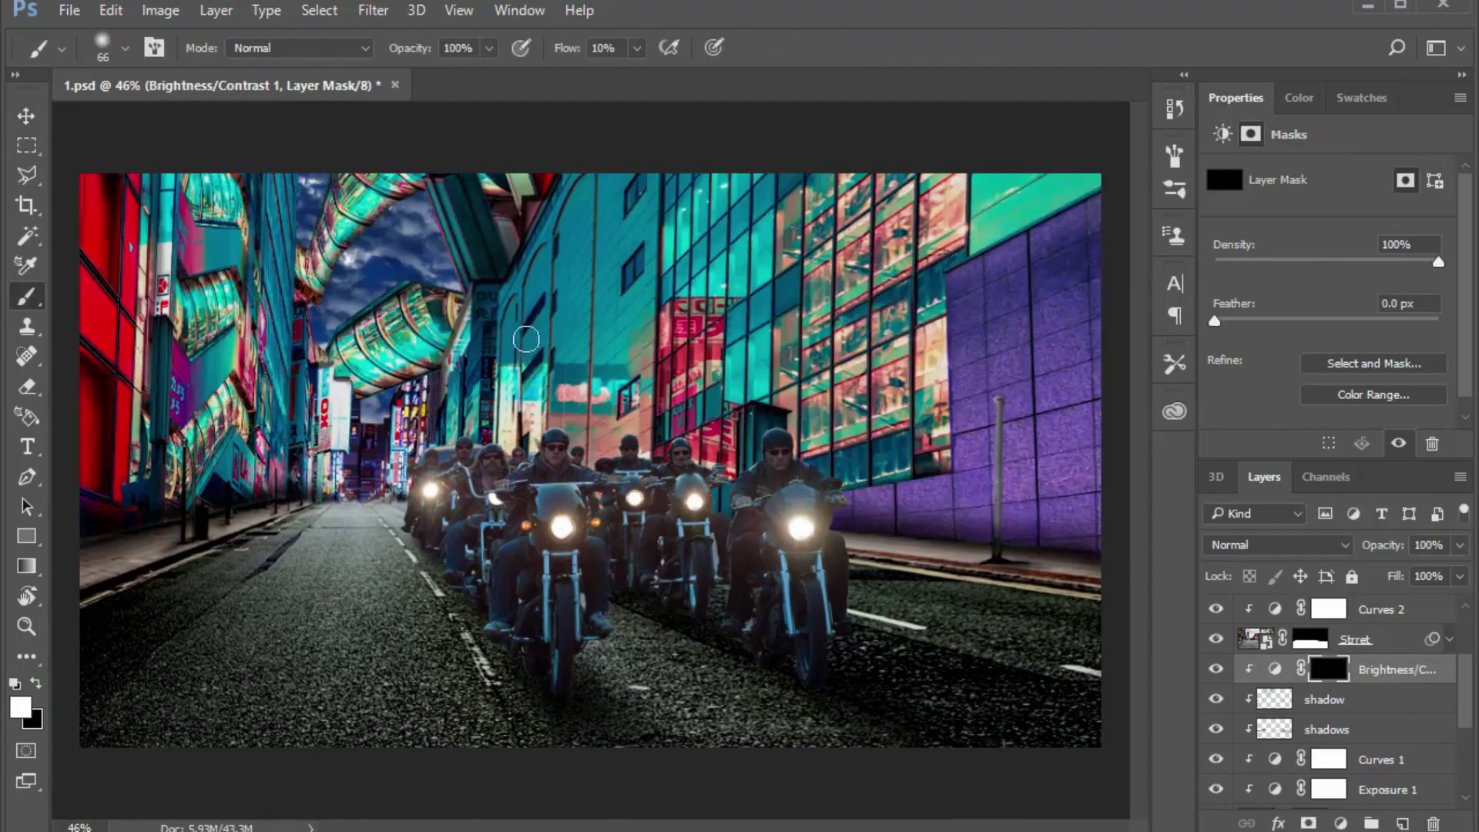
# Paint white on the mask with a smaller brush to reveal the brightening over the buildings
pyautogui.scroll(1, 526, 338)
pyautogui.scroll(-2, 1027, 294)
pyautogui.scroll(3, 314, 285)
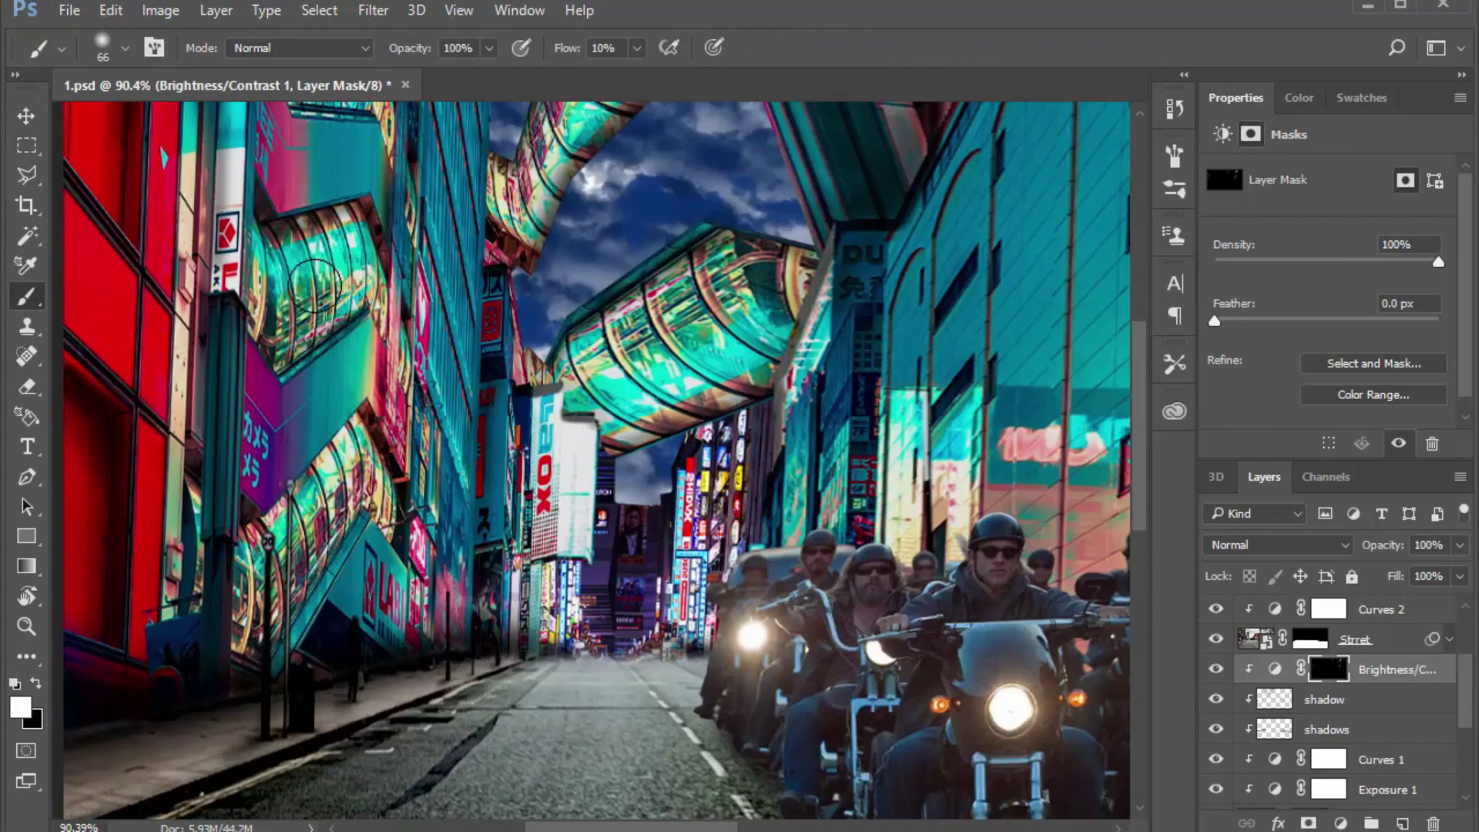
pyautogui.press('[')
pyautogui.press('[')
pyautogui.press('[')
pyautogui.scroll(3, 662, 476)
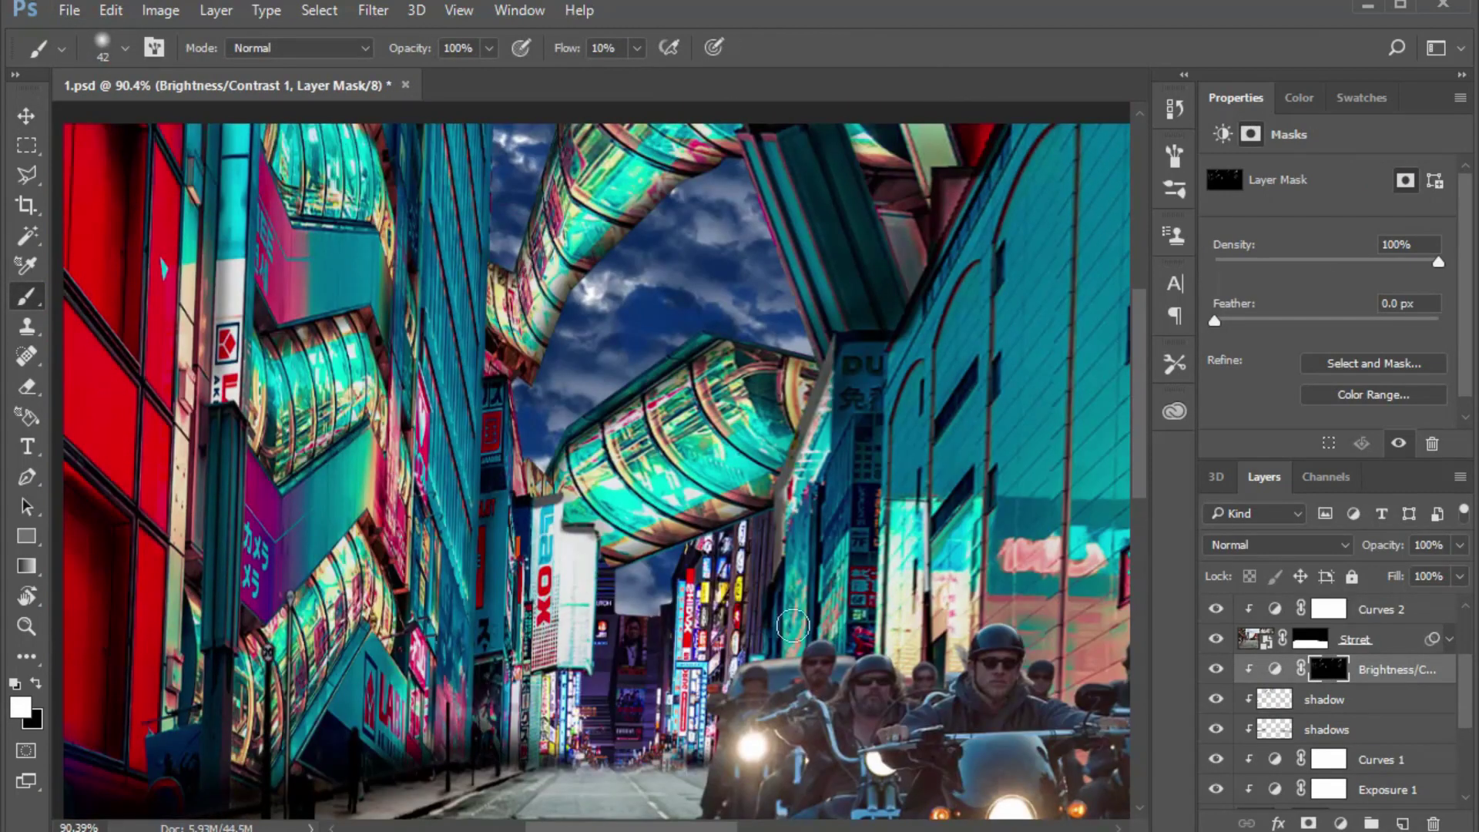
pyautogui.scroll(-2, 693, 215)
pyautogui.scroll(-1, 1065, 256)
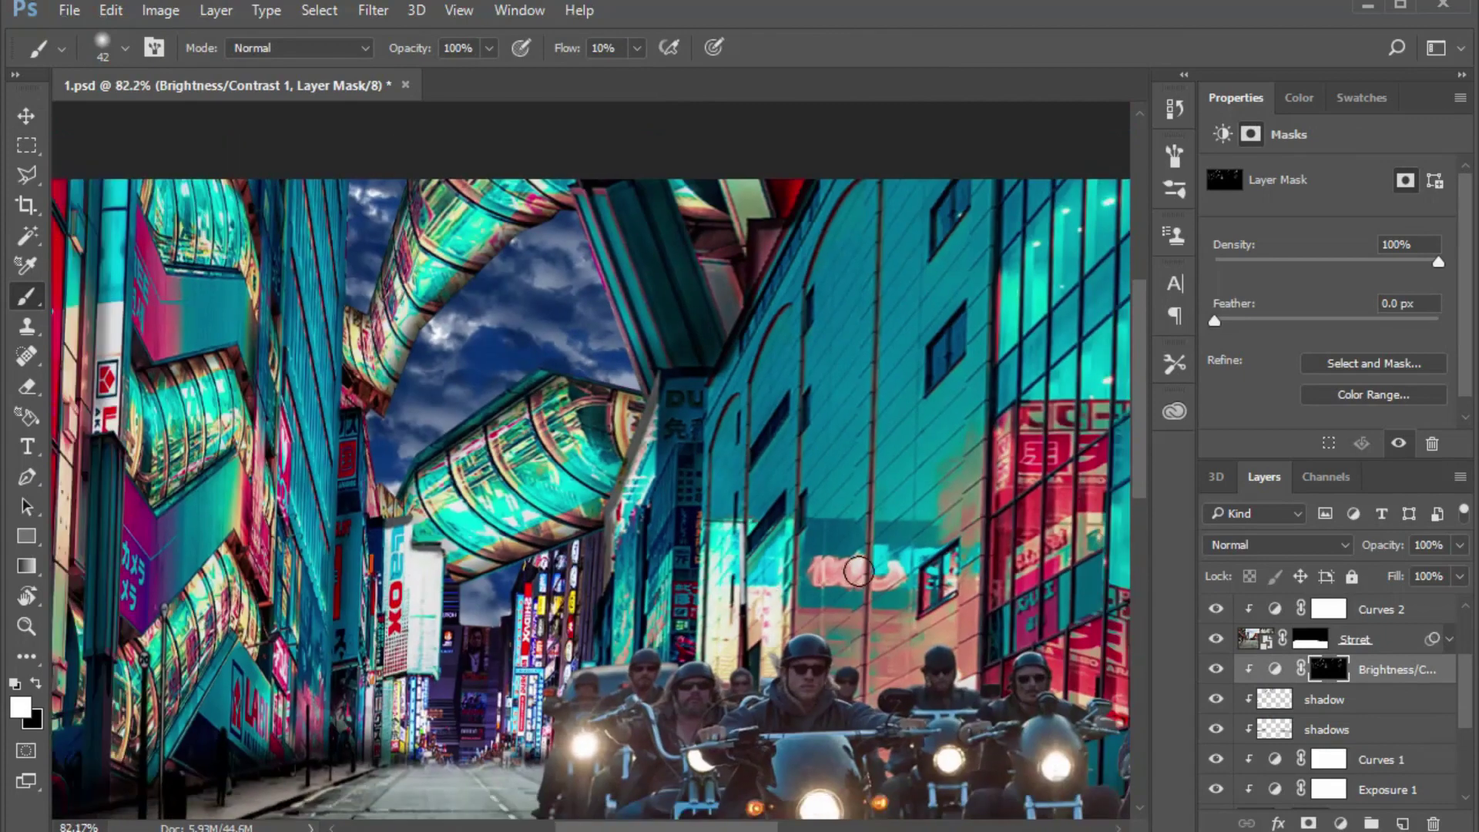
pyautogui.scroll(-2, 1065, 257)
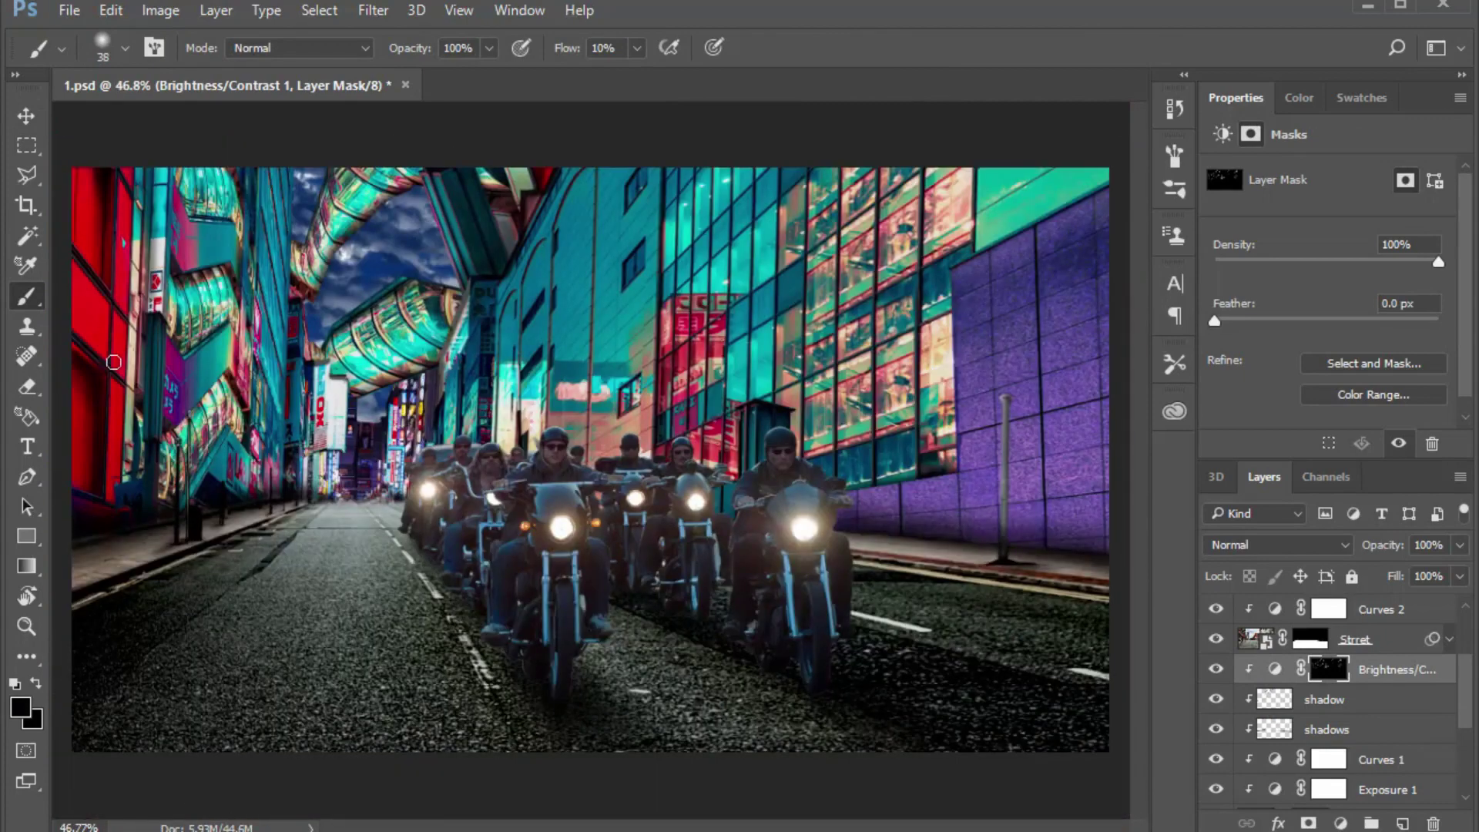
pyautogui.press('v')
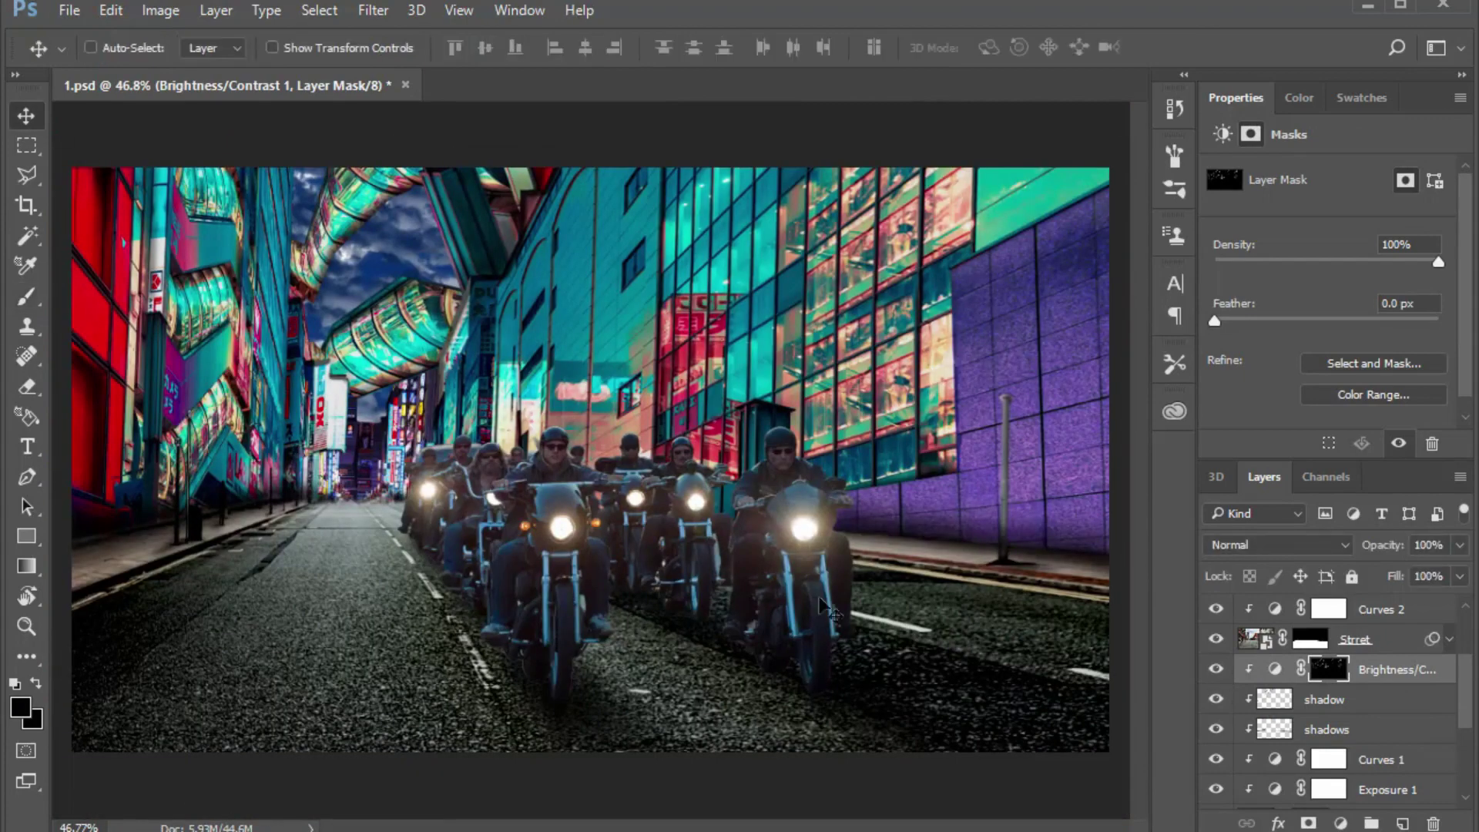
pyautogui.click(1340, 822)
# Add Brightness/Contrast 2 with an inverted black mask and paint it in on the road
pyautogui.click(1300, 413)
pyautogui.hotkey('ctrl', 'i')
pyautogui.press('b')
pyautogui.scroll(1, 551, 495)
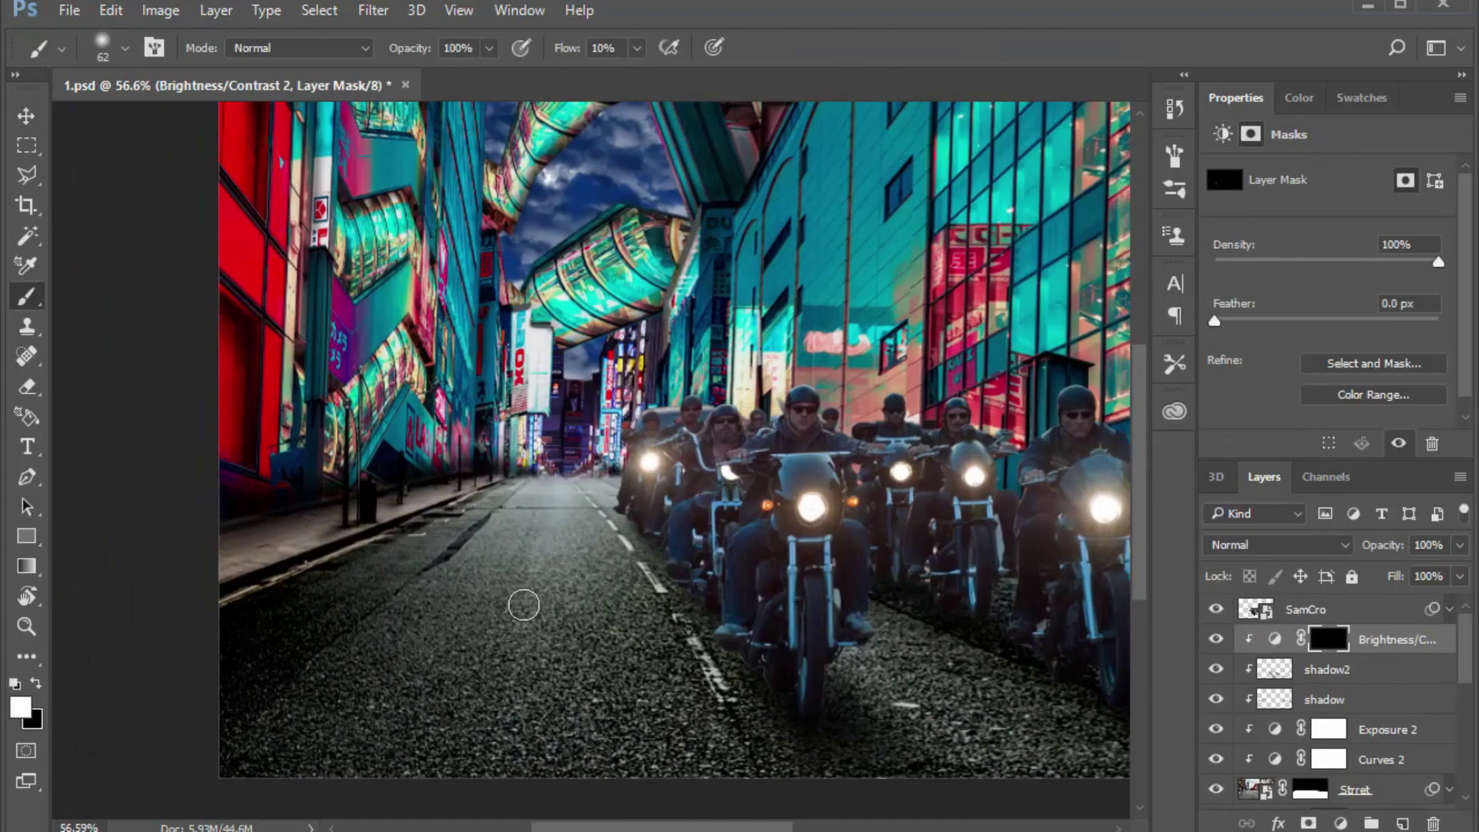
pyautogui.hscroll(5, 753, 550)
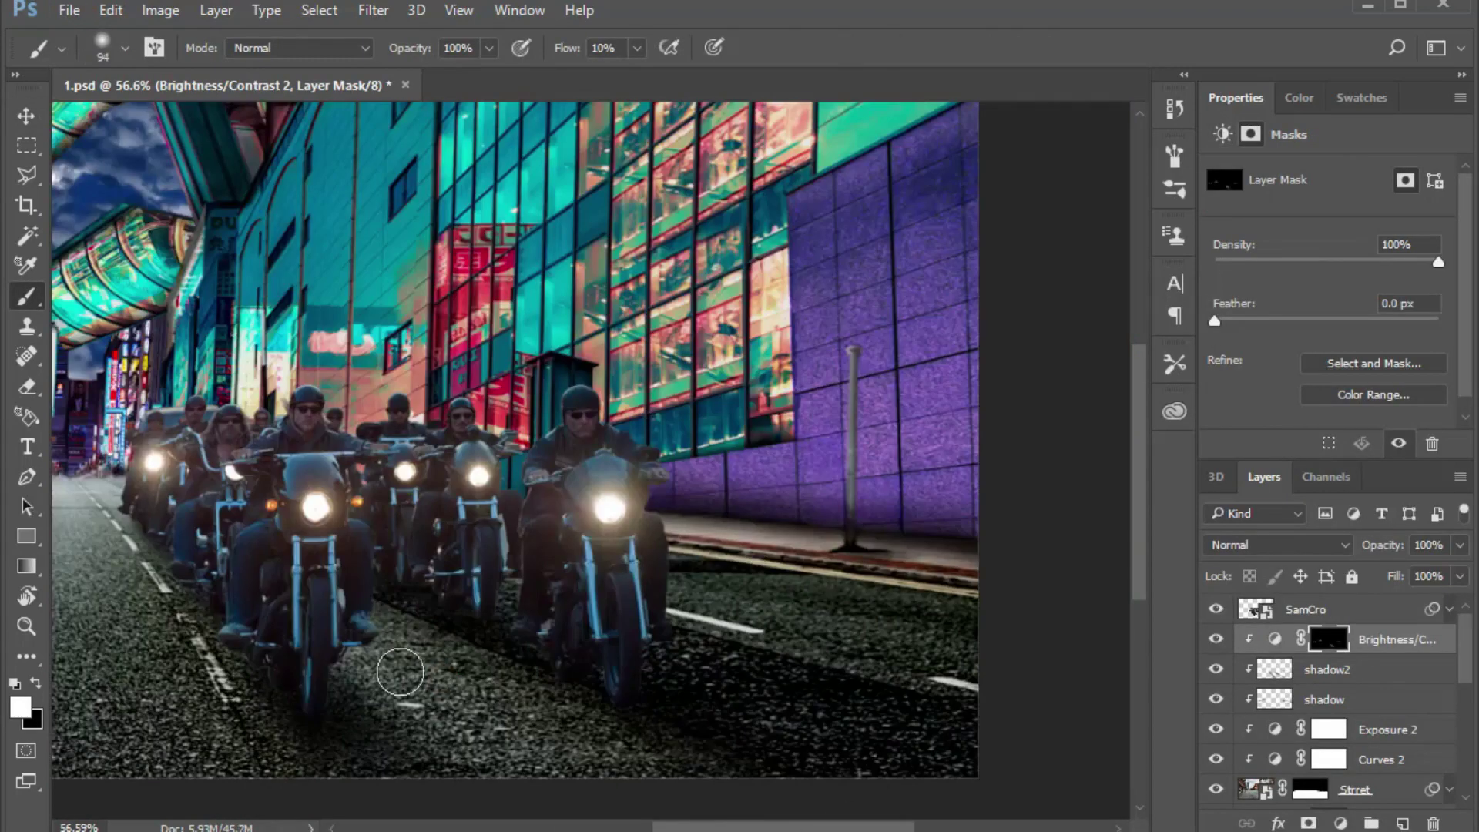
pyautogui.scroll(-2, 399, 672)
pyautogui.press('[')
pyautogui.press('[')
pyautogui.press('[')
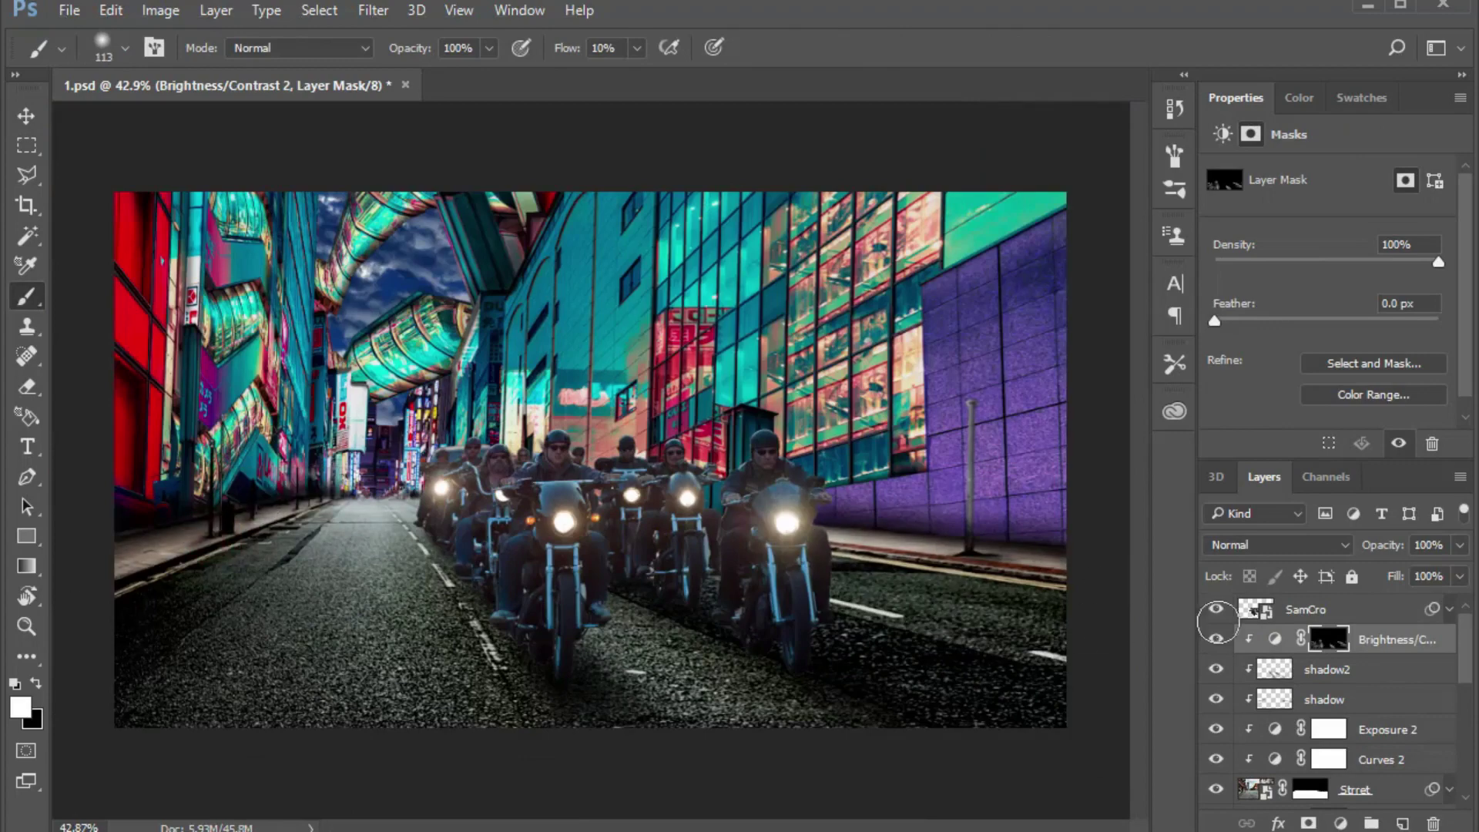
pyautogui.scroll(-3, 1217, 620)
# Extend Brightness/Contrast 1's mask onto the purple wall and add a new empty layer
pyautogui.click(1378, 729)
pyautogui.scroll(3, 1017, 548)
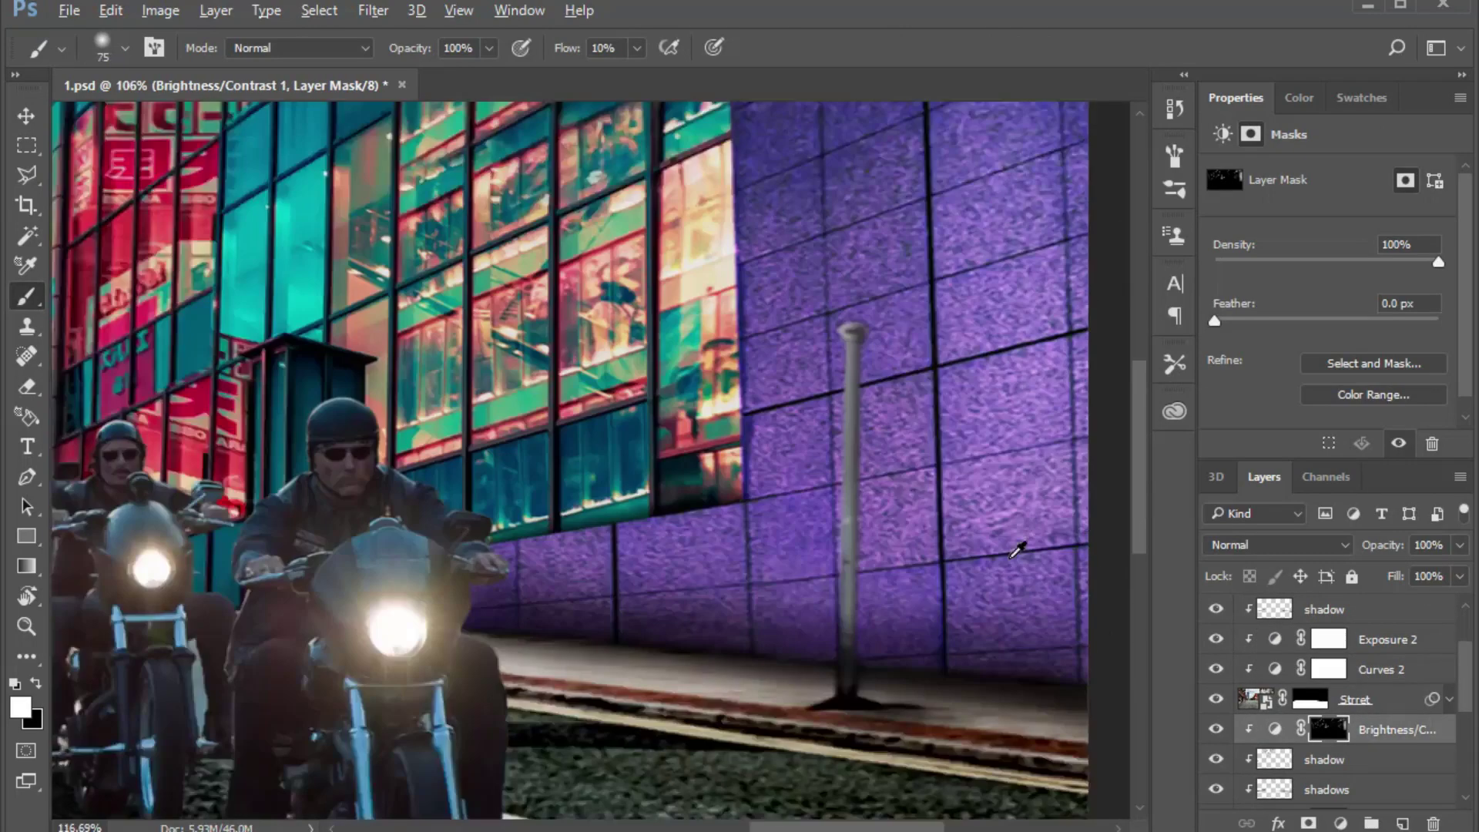
pyautogui.scroll(1, 1017, 549)
pyautogui.press('[')
pyautogui.press('[')
pyautogui.press('[')
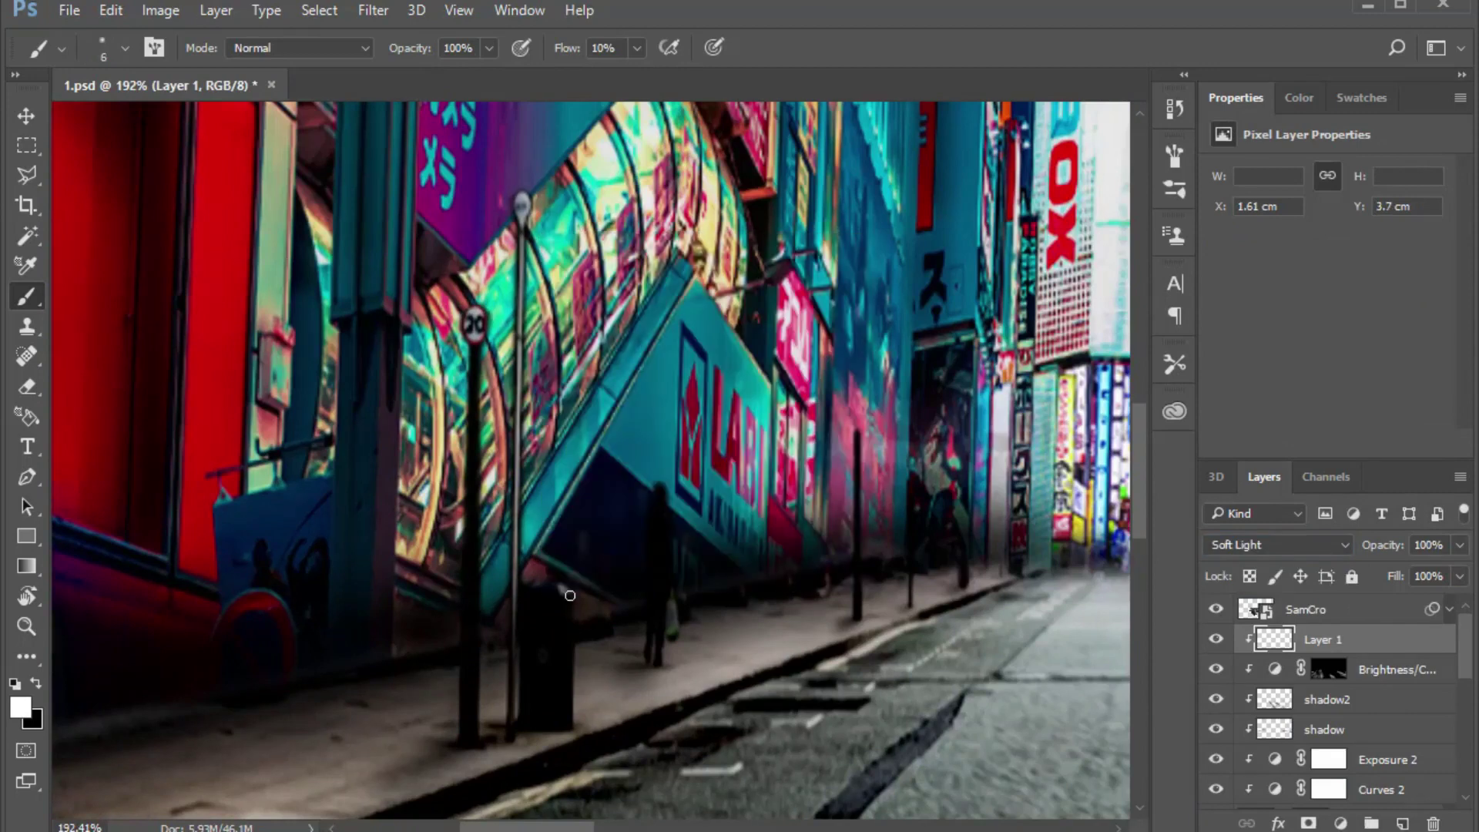
pyautogui.hotkey('ctrl', '0')
pyautogui.press('v')
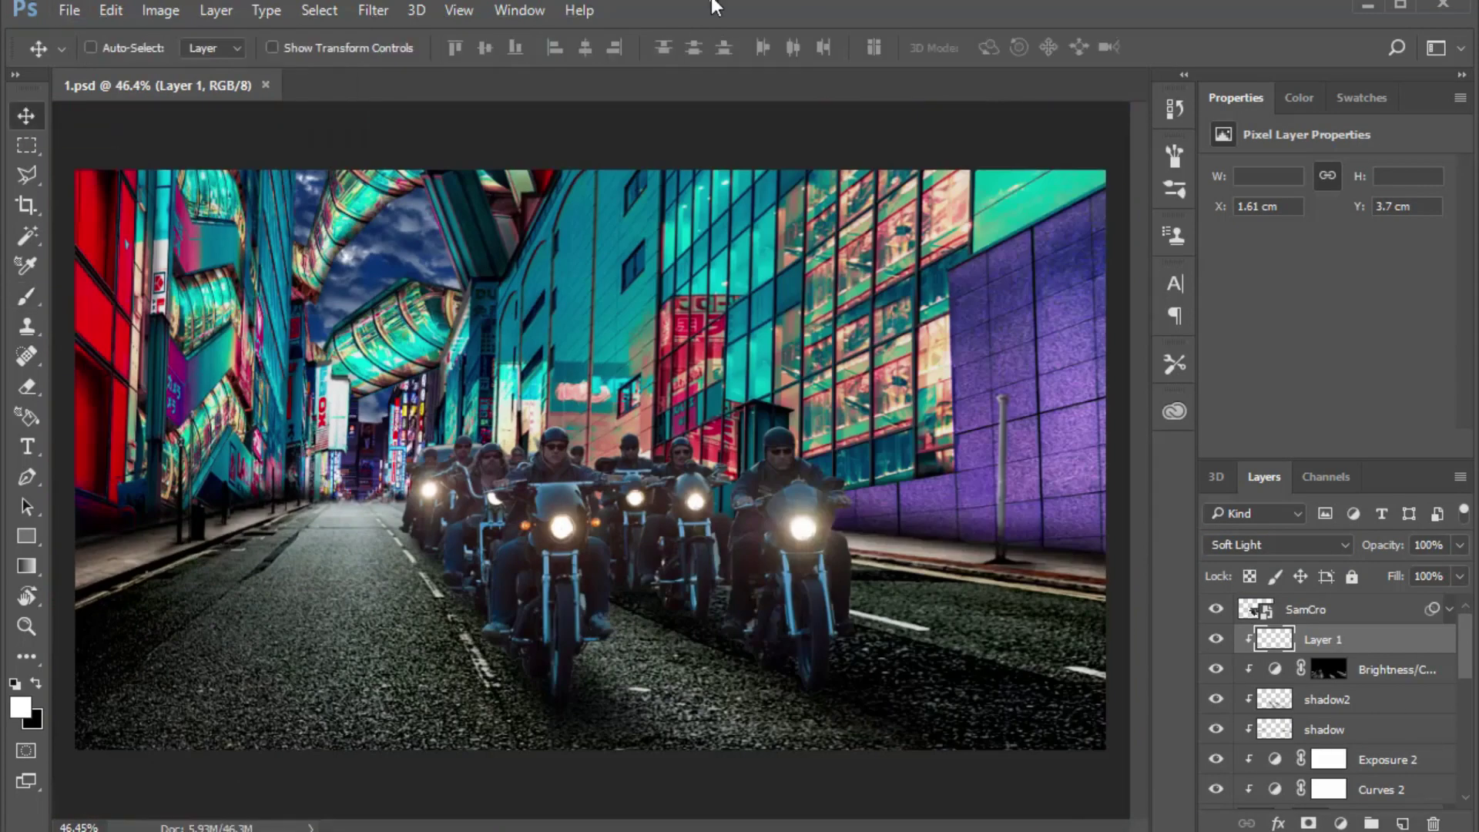
pyautogui.hotkey('ctrl', 'shift', 'alt', 'n')
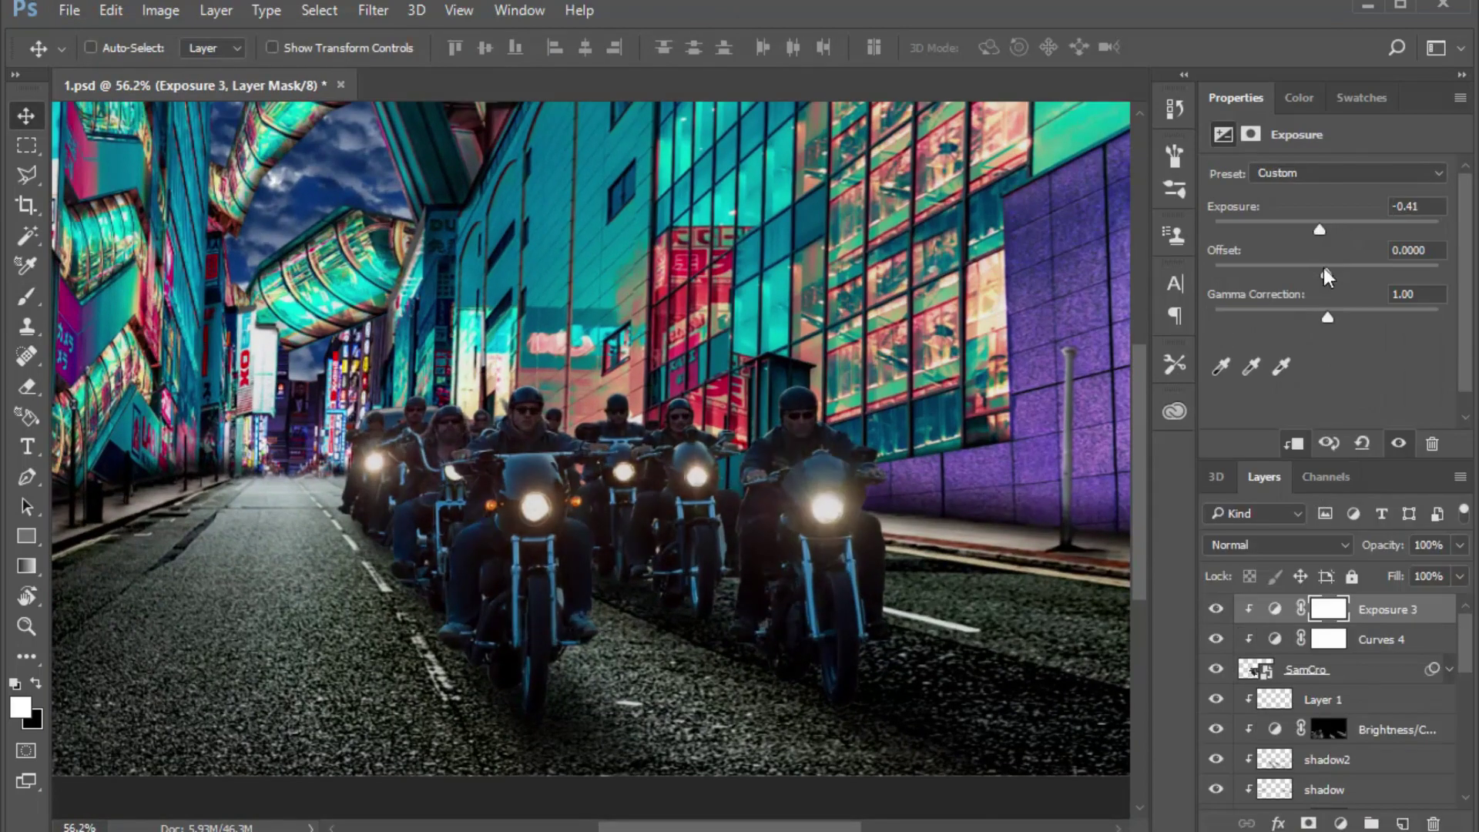
# Paint on the Exposure 3 mask to hide the effect around the rider's eyes
pyautogui.press('x')
pyautogui.press('[')
pyautogui.press('[')
pyautogui.press('[')
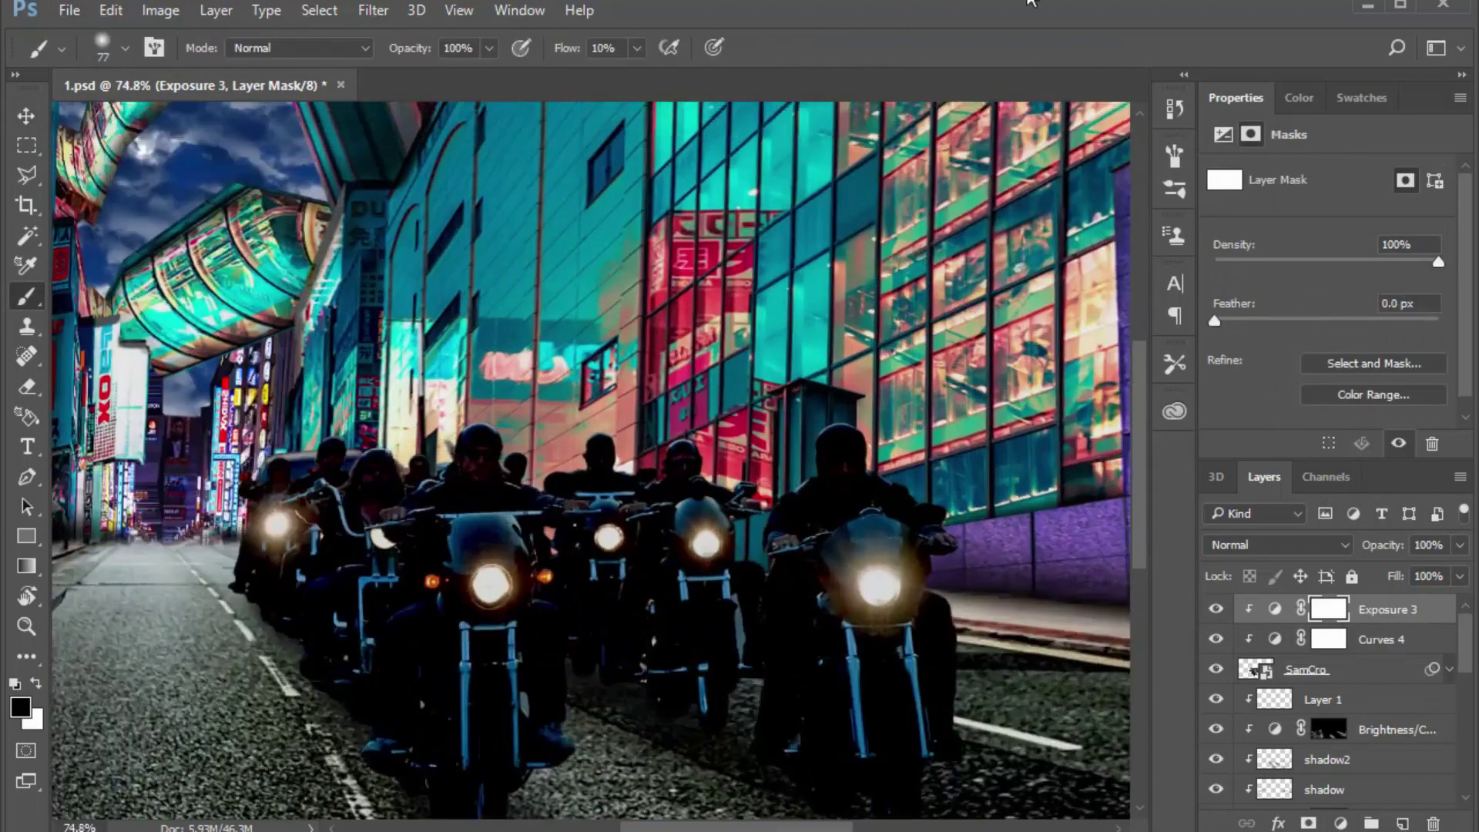
pyautogui.scroll(3, 842, 396)
pyautogui.scroll(2, 842, 413)
pyautogui.scroll(2, 818, 430)
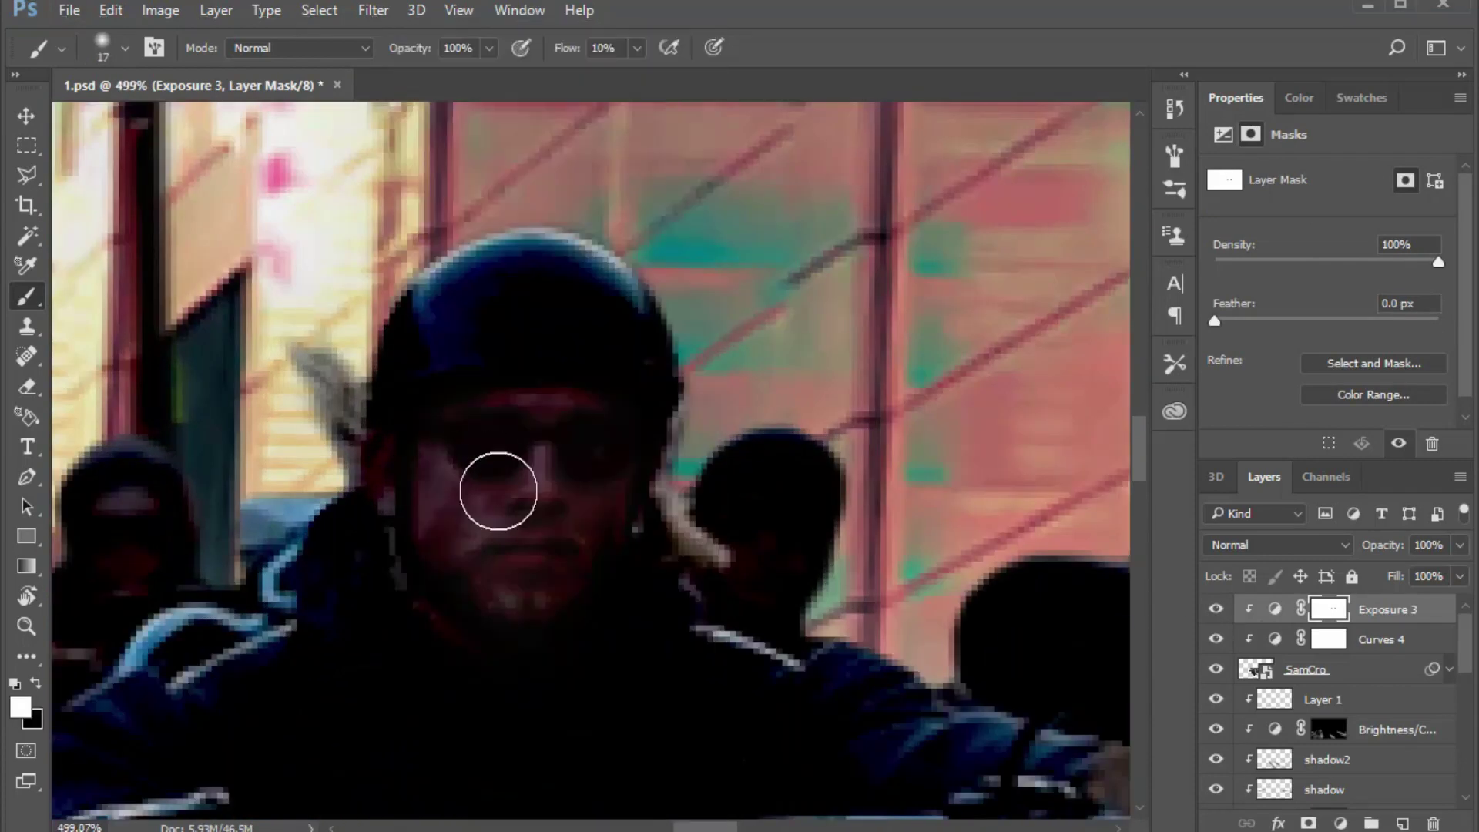
pyautogui.press('x')
pyautogui.moveTo(497, 491); pyautogui.dragTo(481, 474)
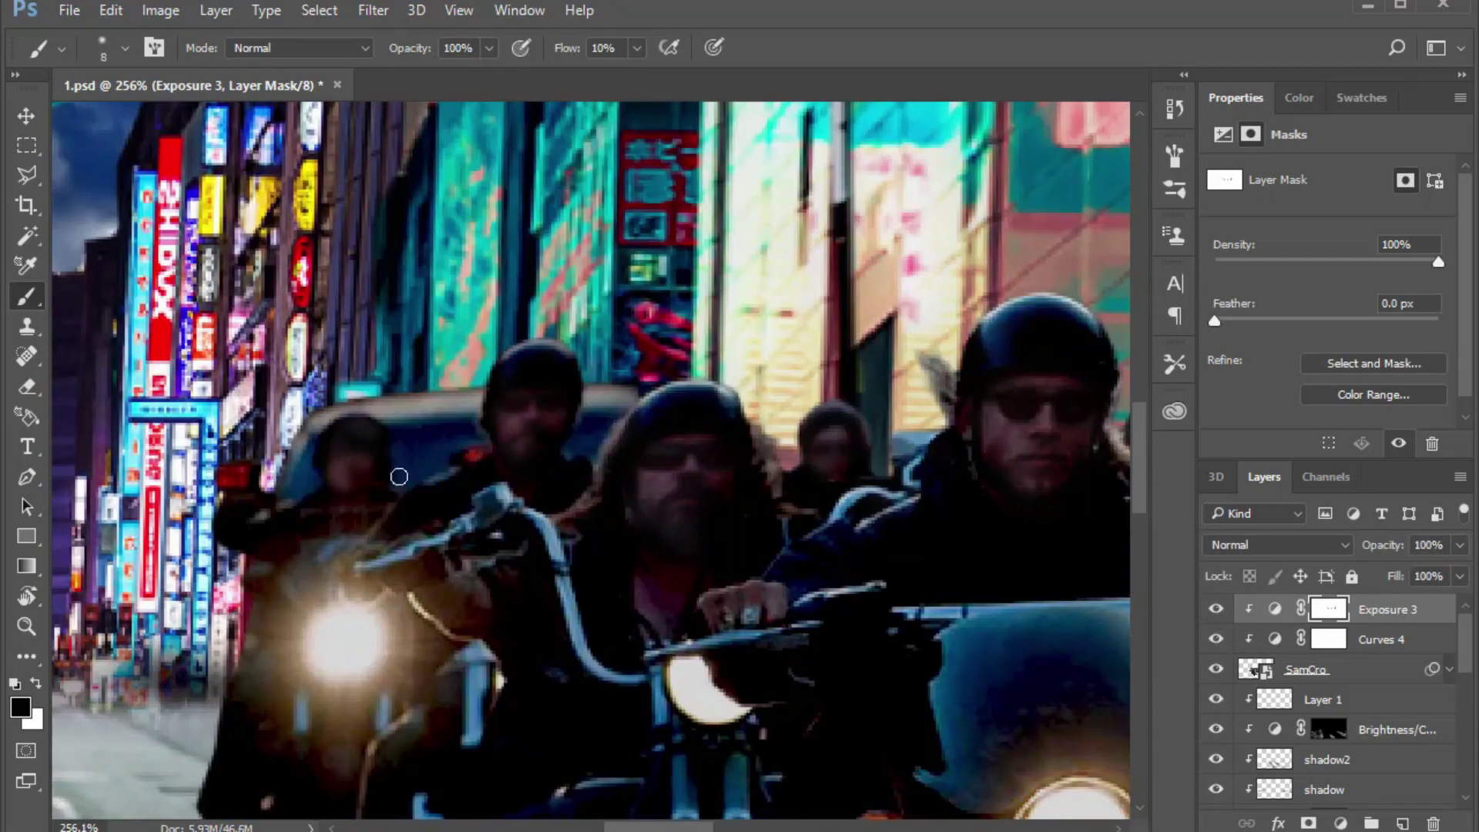
# Paint the exposure back onto the handlebars on the Exposure 3 mask with a smaller brush
pyautogui.press('[')
pyautogui.press('[')
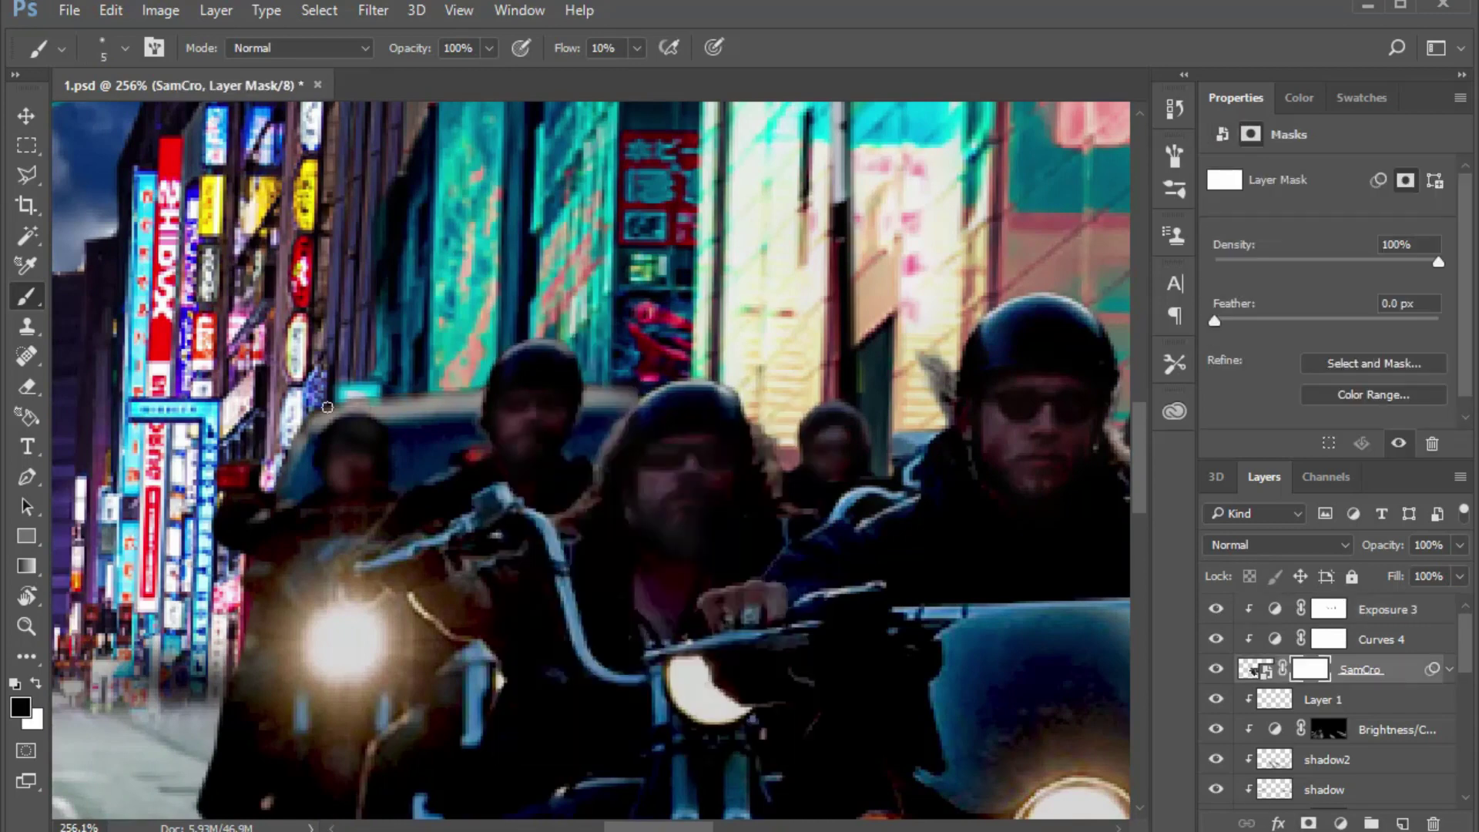
pyautogui.hotkey('alt', ']')
pyautogui.hotkey('alt', ']')
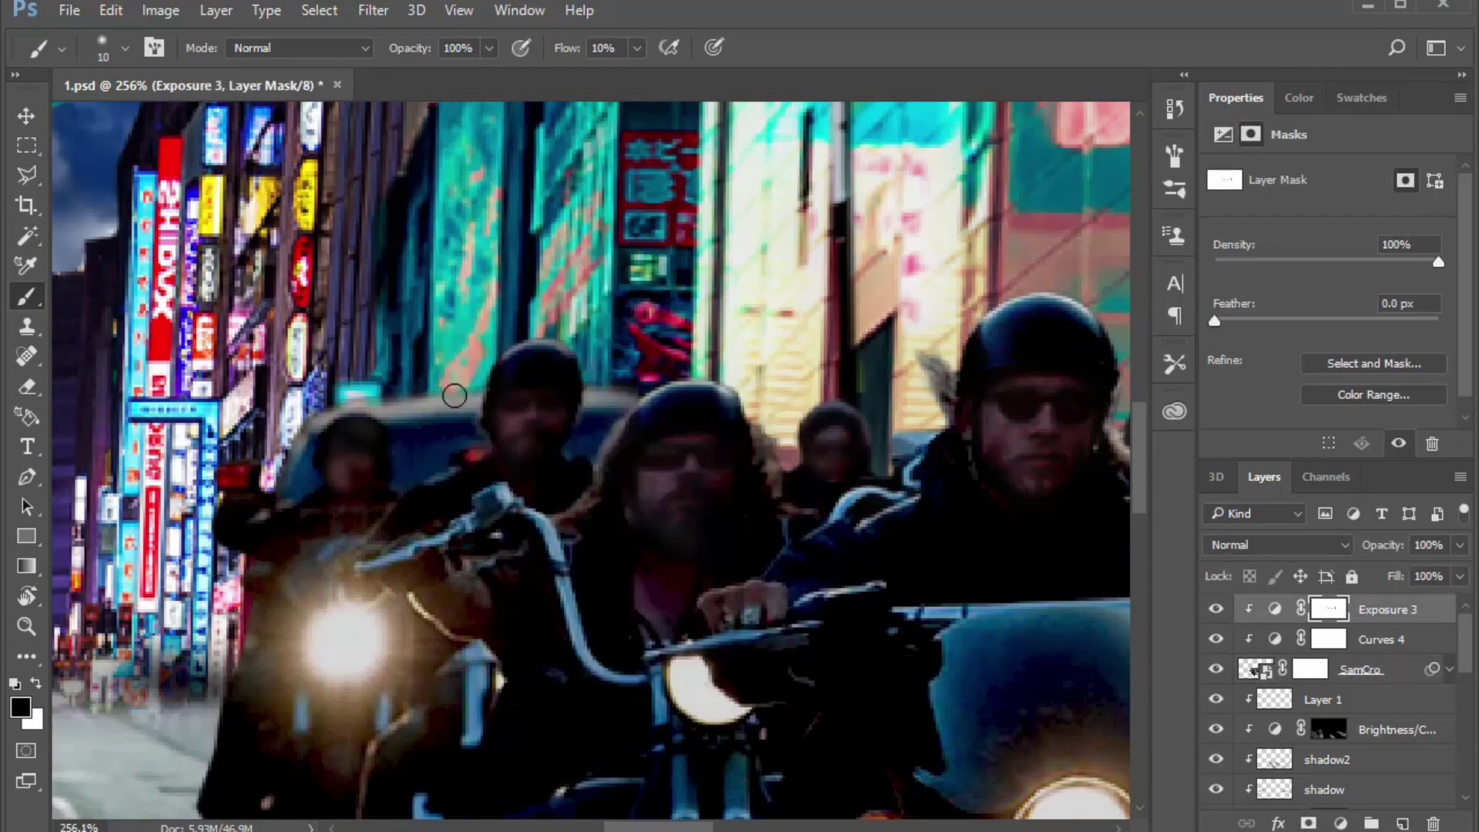
pyautogui.scroll(1, 640, 372)
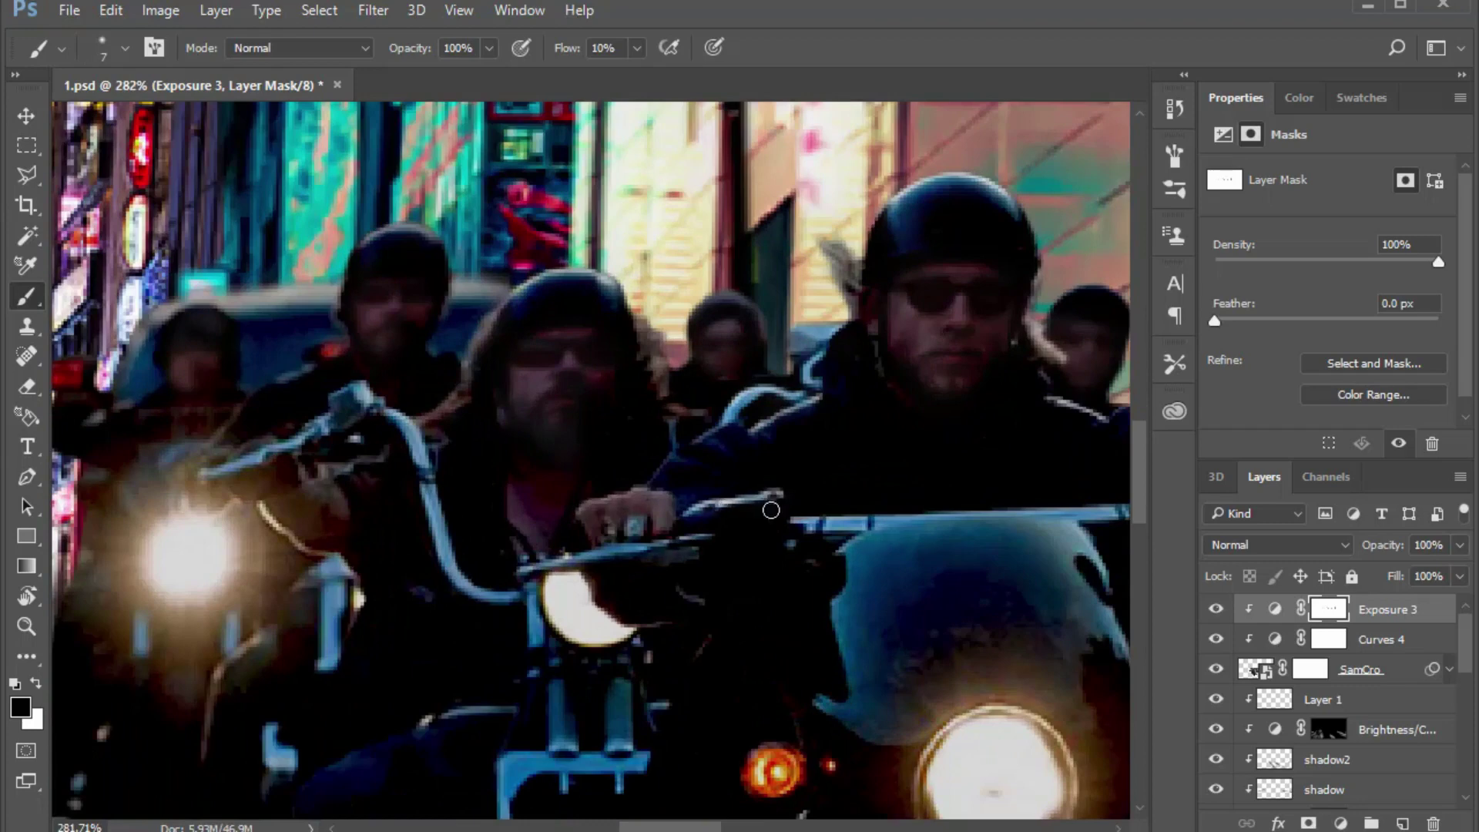
pyautogui.rightClick(971, 422)
pyautogui.press('Escape')
pyautogui.moveTo(518, 416); pyautogui.dragTo(929, 403)
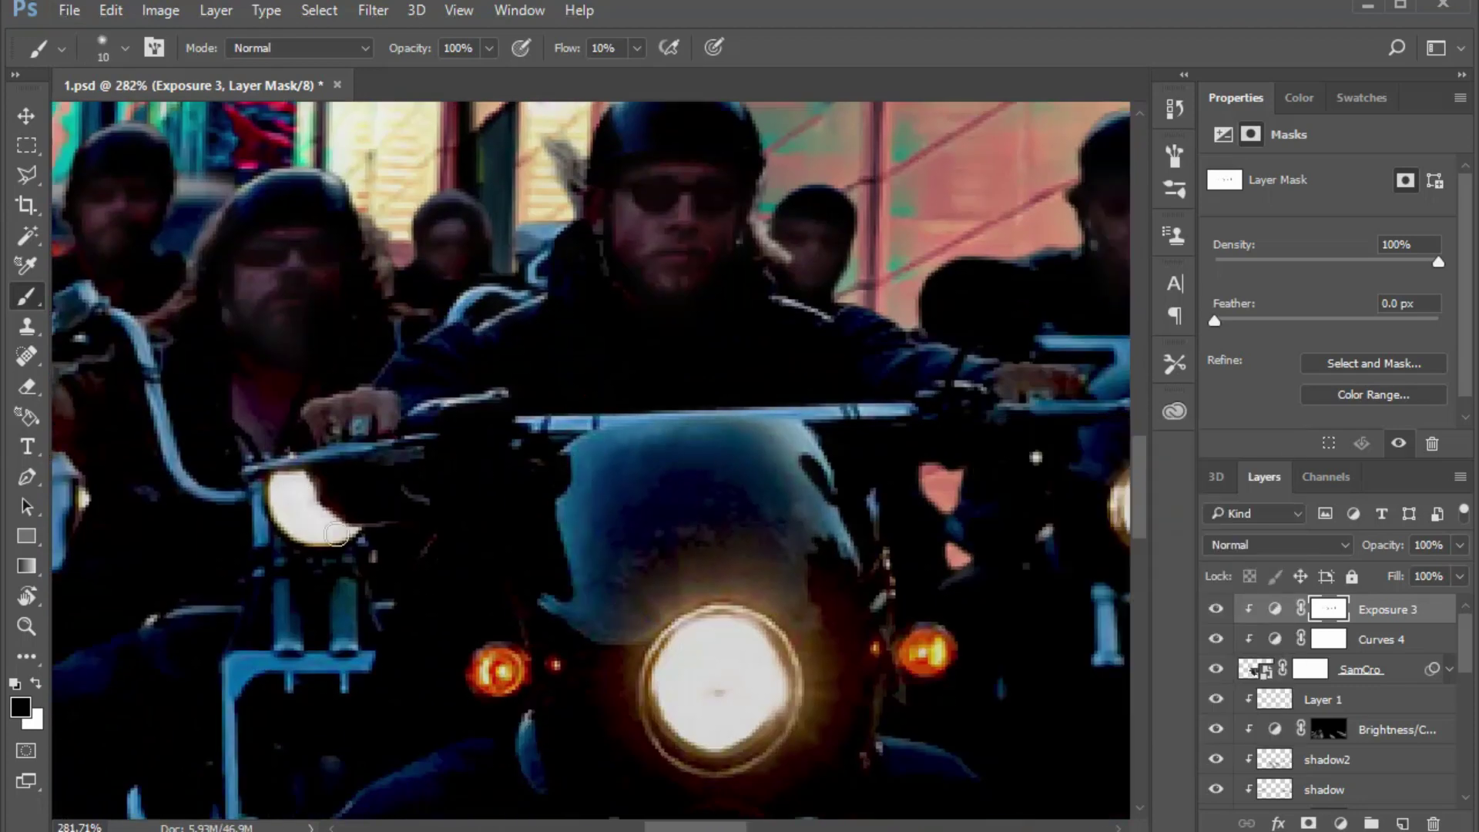
# Refine the Exposure 3 mask around the bikes with varying brush sizes, then fit the image on screen
pyautogui.hscroll(5, 621, 512)
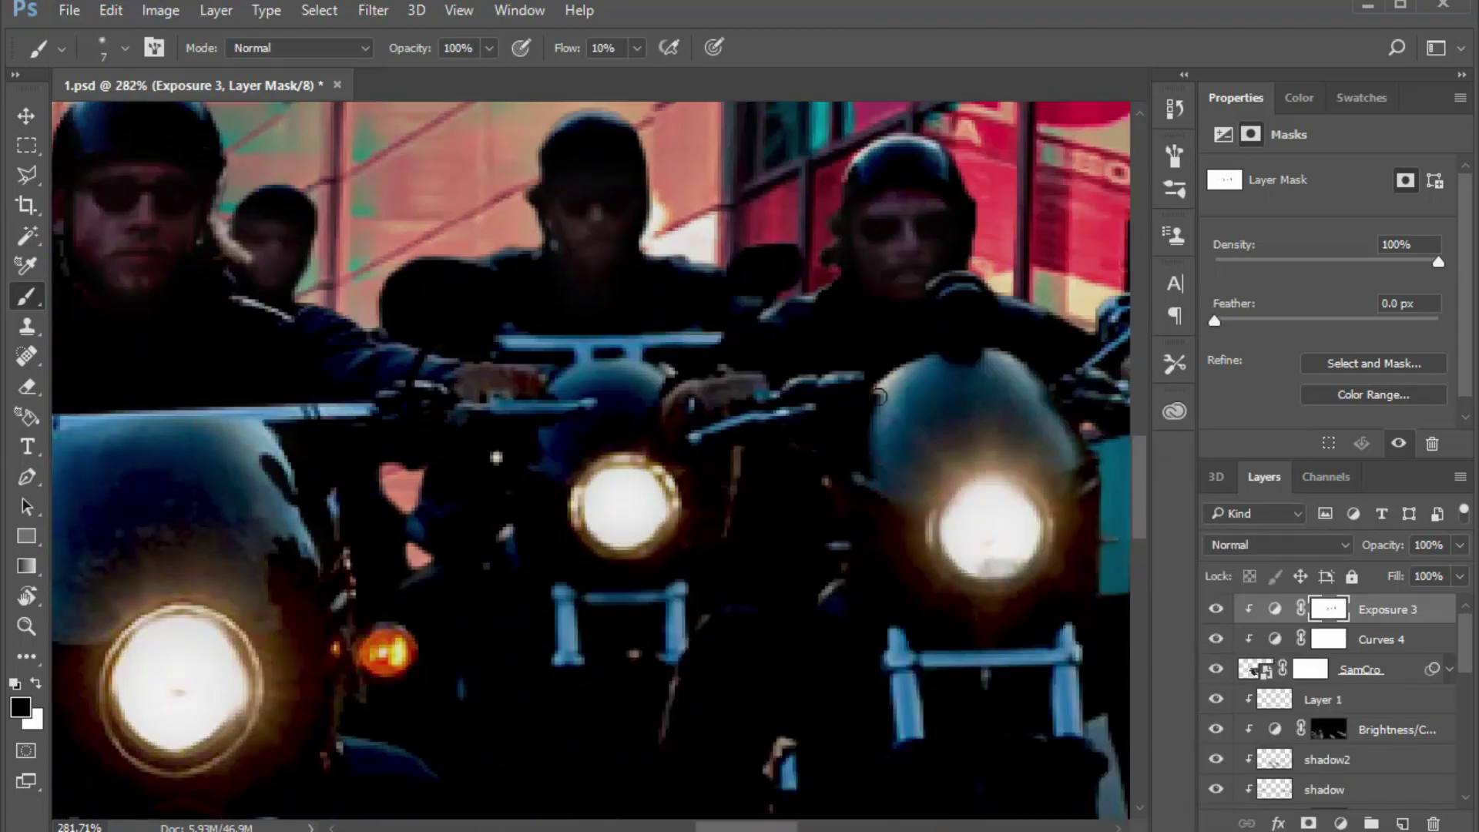
pyautogui.hscroll(3, 668, 398)
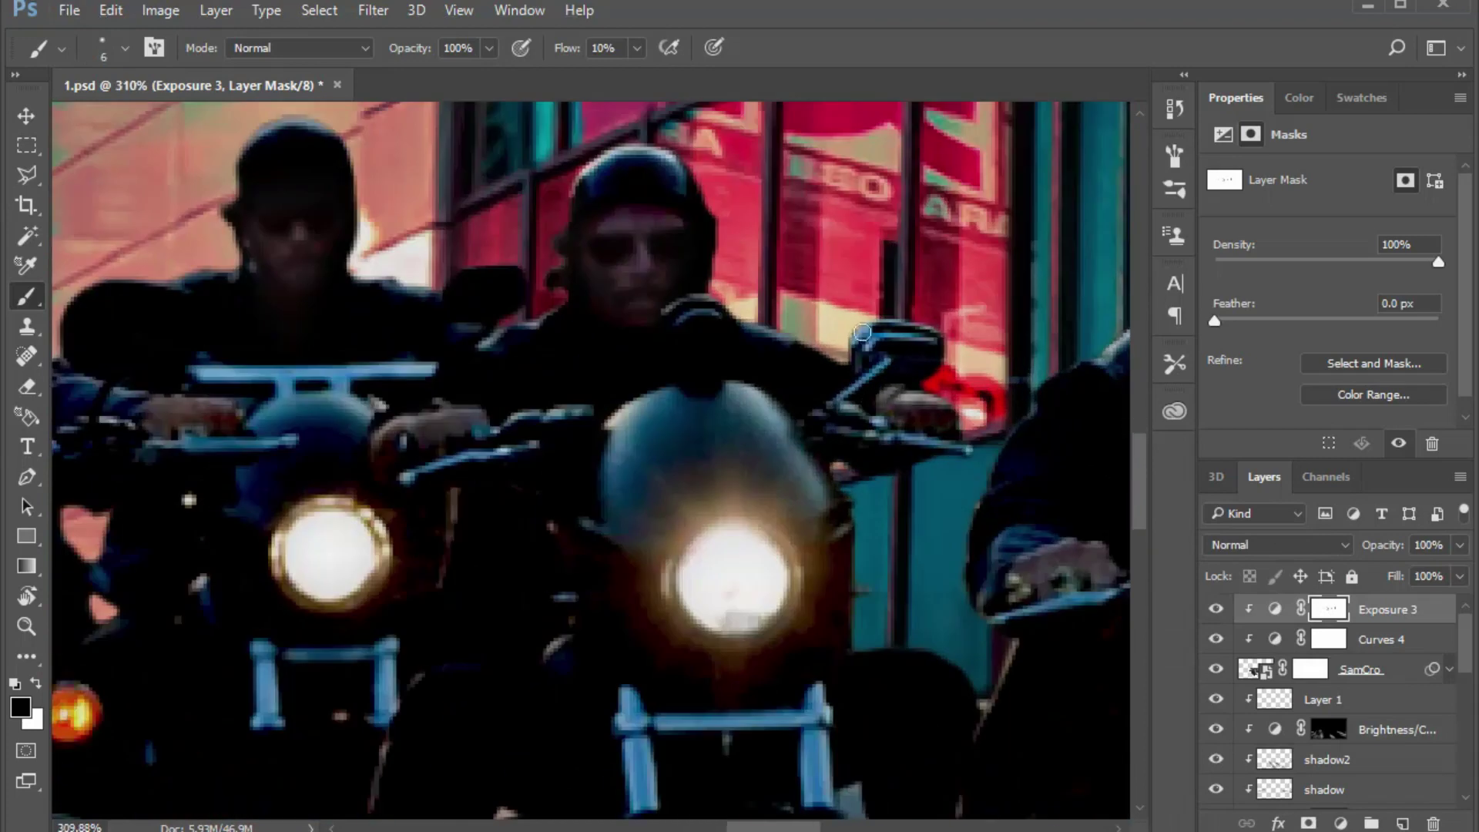
pyautogui.scroll(-2, 668, 398)
pyautogui.scroll(1, 771, 570)
pyautogui.moveTo(803, 635); pyautogui.dragTo(738, 579)
pyautogui.scroll(2, 738, 579)
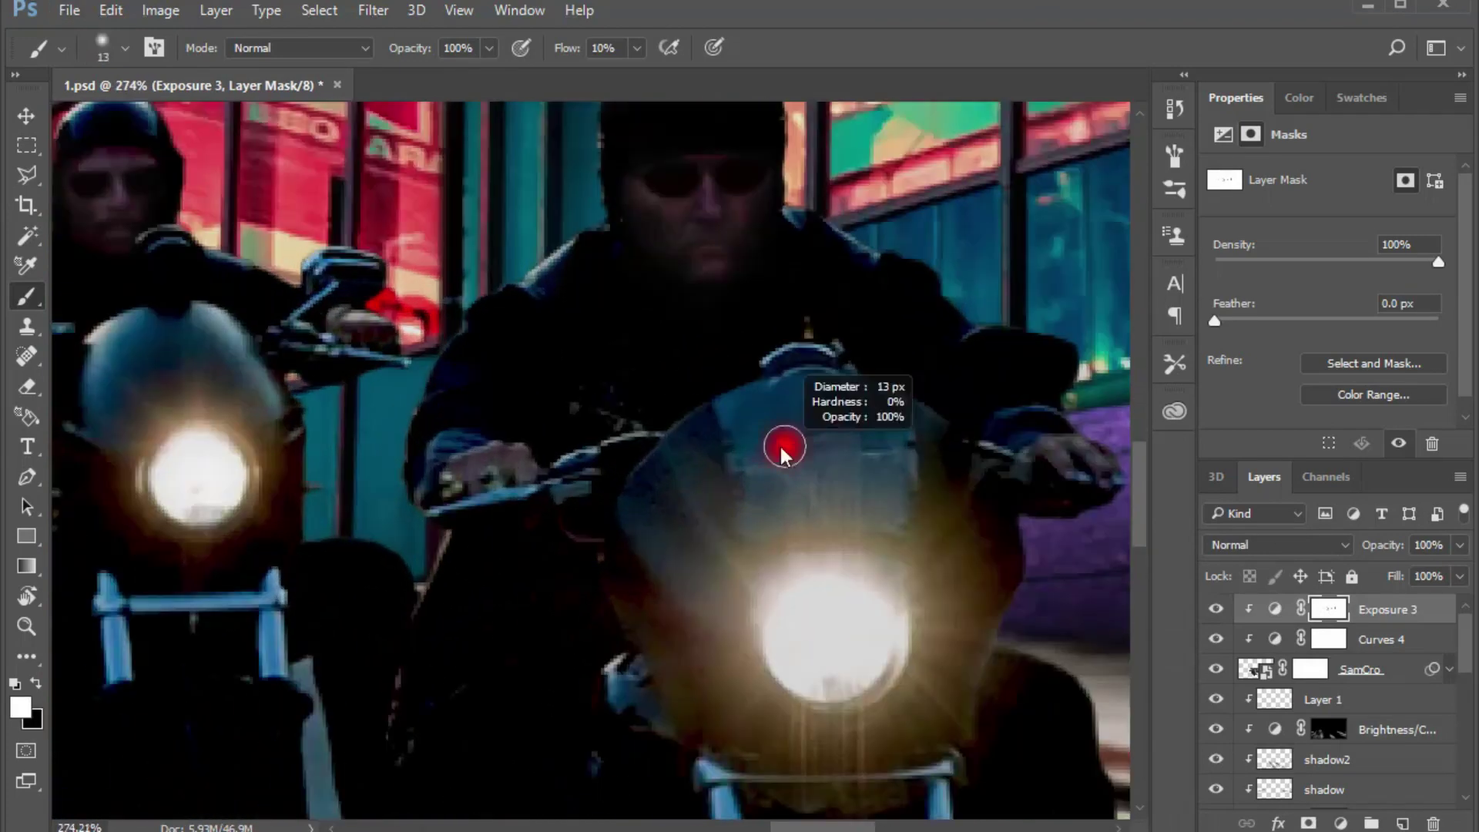
pyautogui.moveTo(783, 439); pyautogui.dragTo(762, 439)
pyautogui.moveTo(841, 388); pyautogui.dragTo(1036, 492)
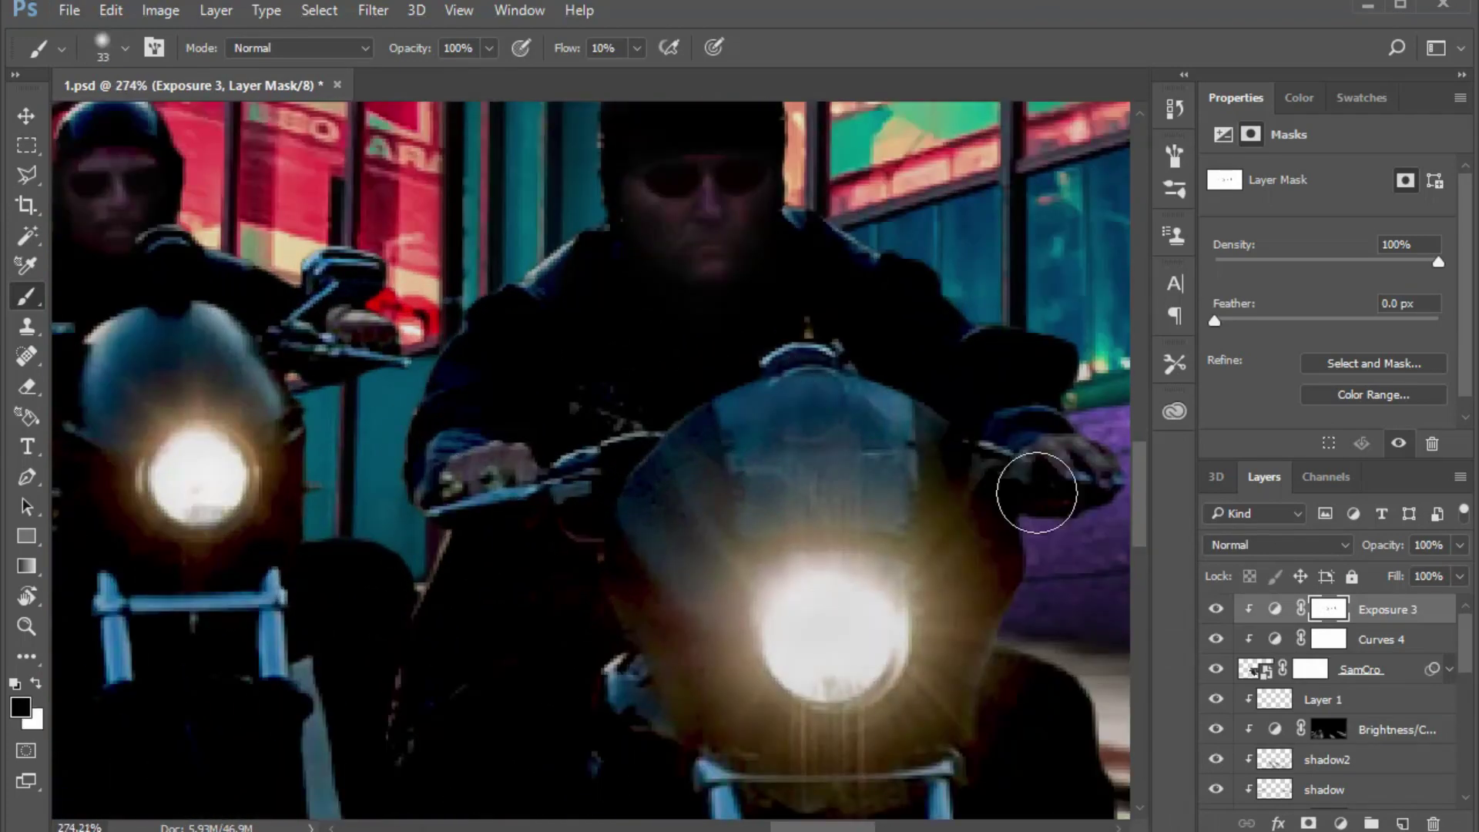
pyautogui.scroll(-2, 1052, 448)
pyautogui.hscroll(-3, 1051, 448)
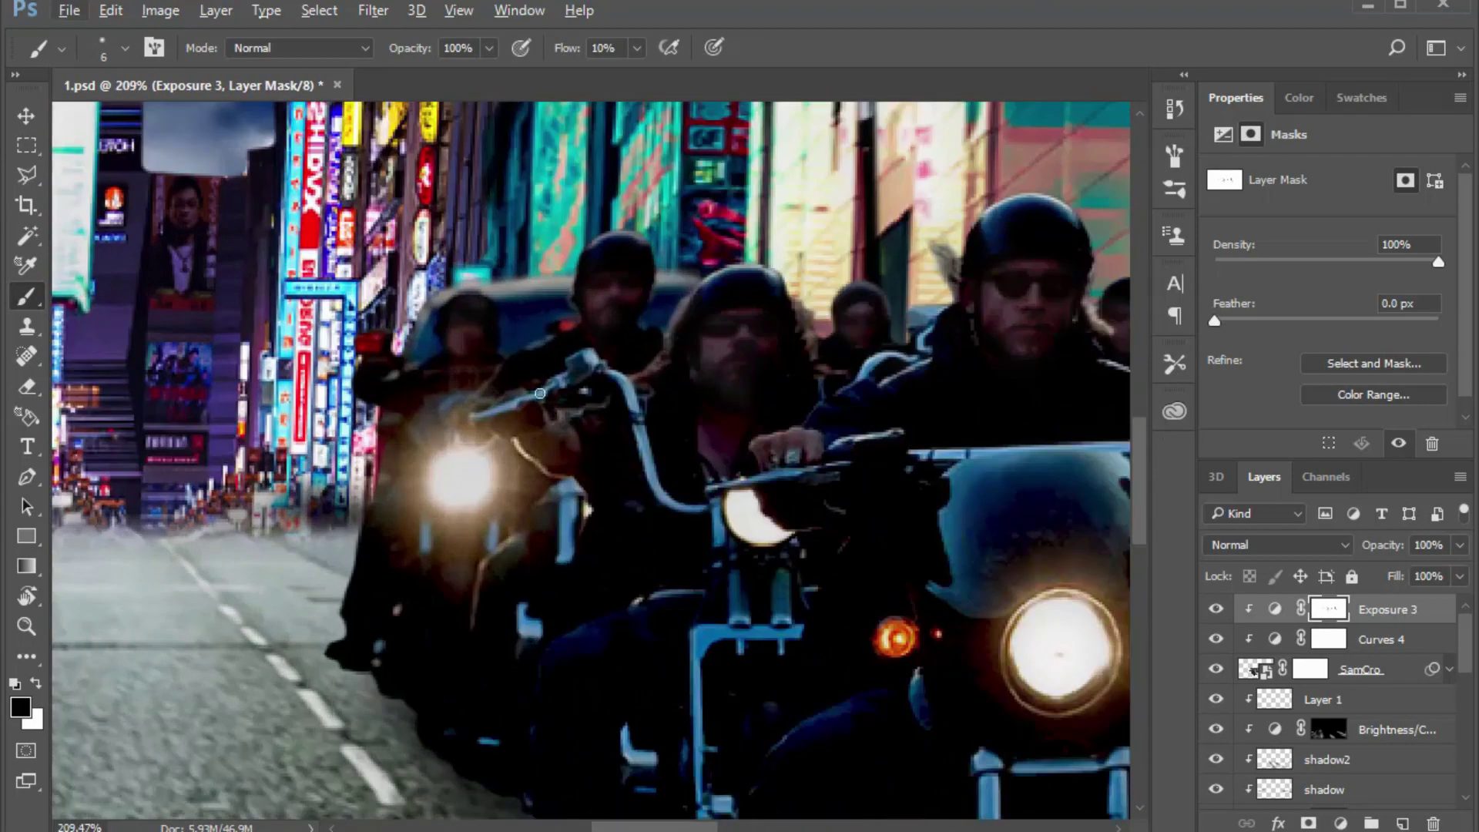
pyautogui.moveTo(416, 467)
pyautogui.mouseDown()
pyautogui.moveTo(436, 467)
pyautogui.moveTo(416, 466)
pyautogui.mouseUp()
pyautogui.scroll(-3, 579, 402)
pyautogui.scroll(2, 580, 402)
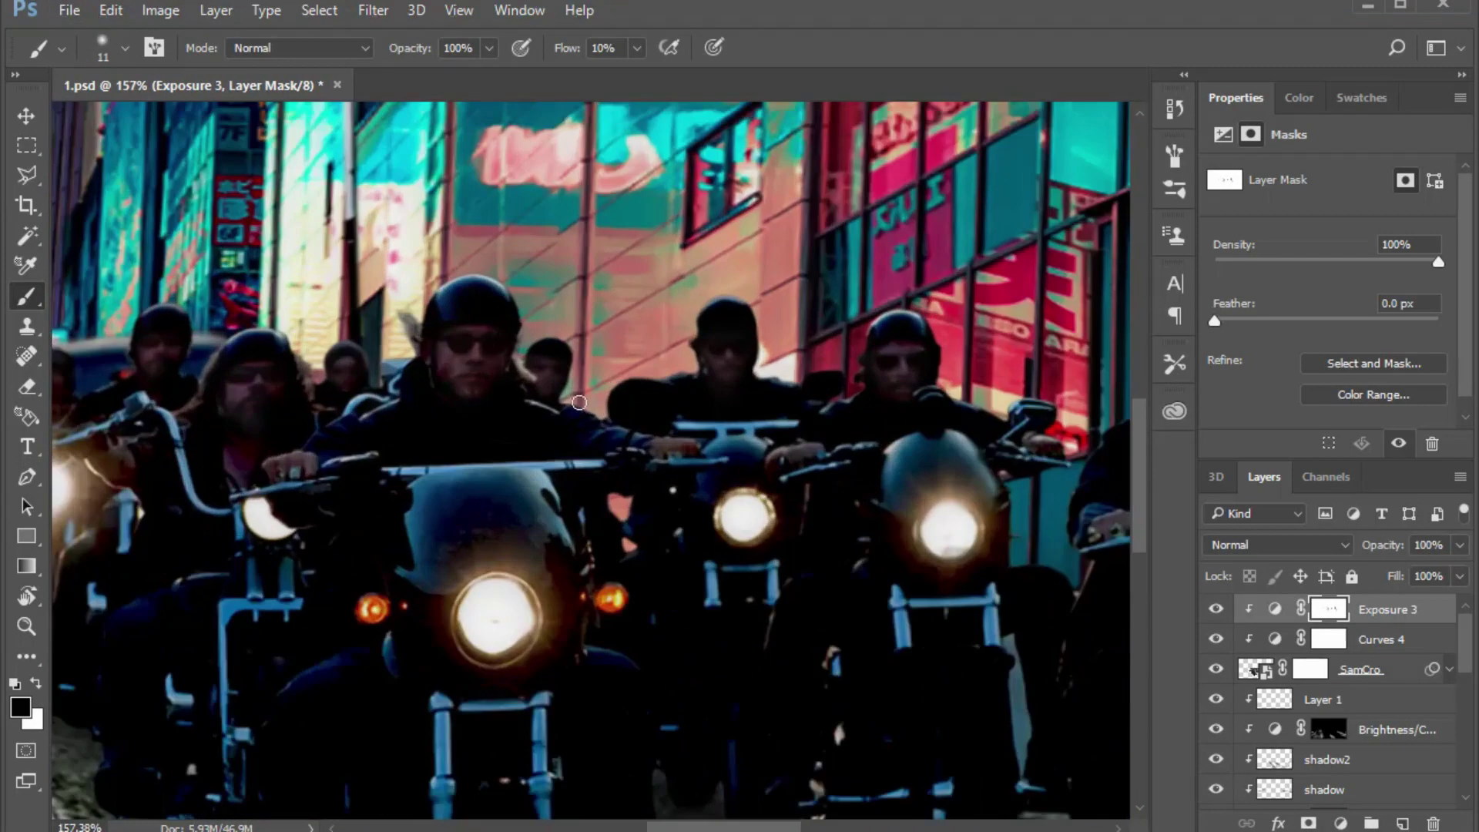
pyautogui.scroll(3, 462, 423)
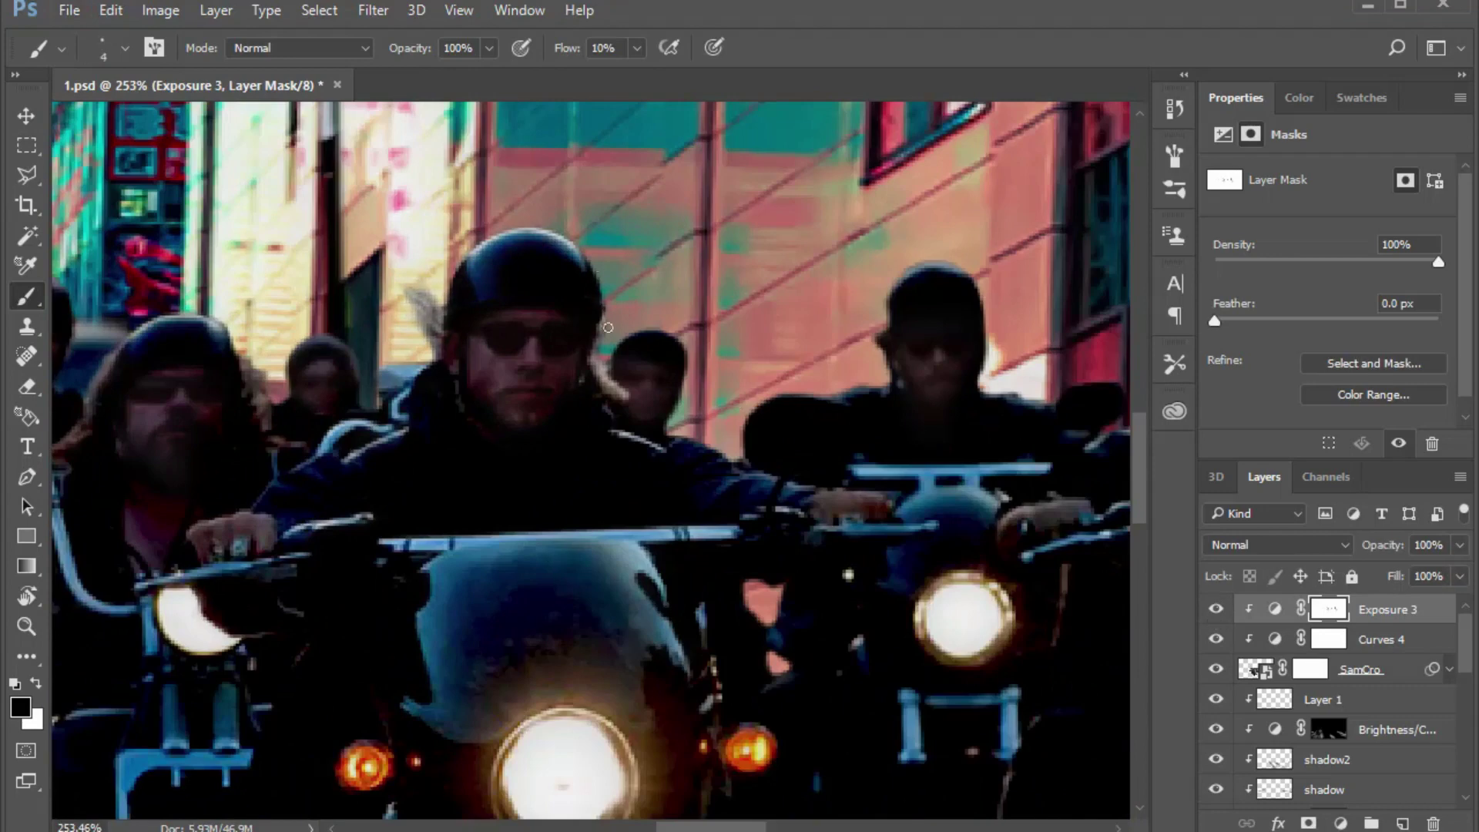
pyautogui.hotkey('ctrl', '0')
pyautogui.press('v')
pyautogui.click(70, 10)
# Create a new layer named Colors with Soft Light blending
pyautogui.press('Escape')
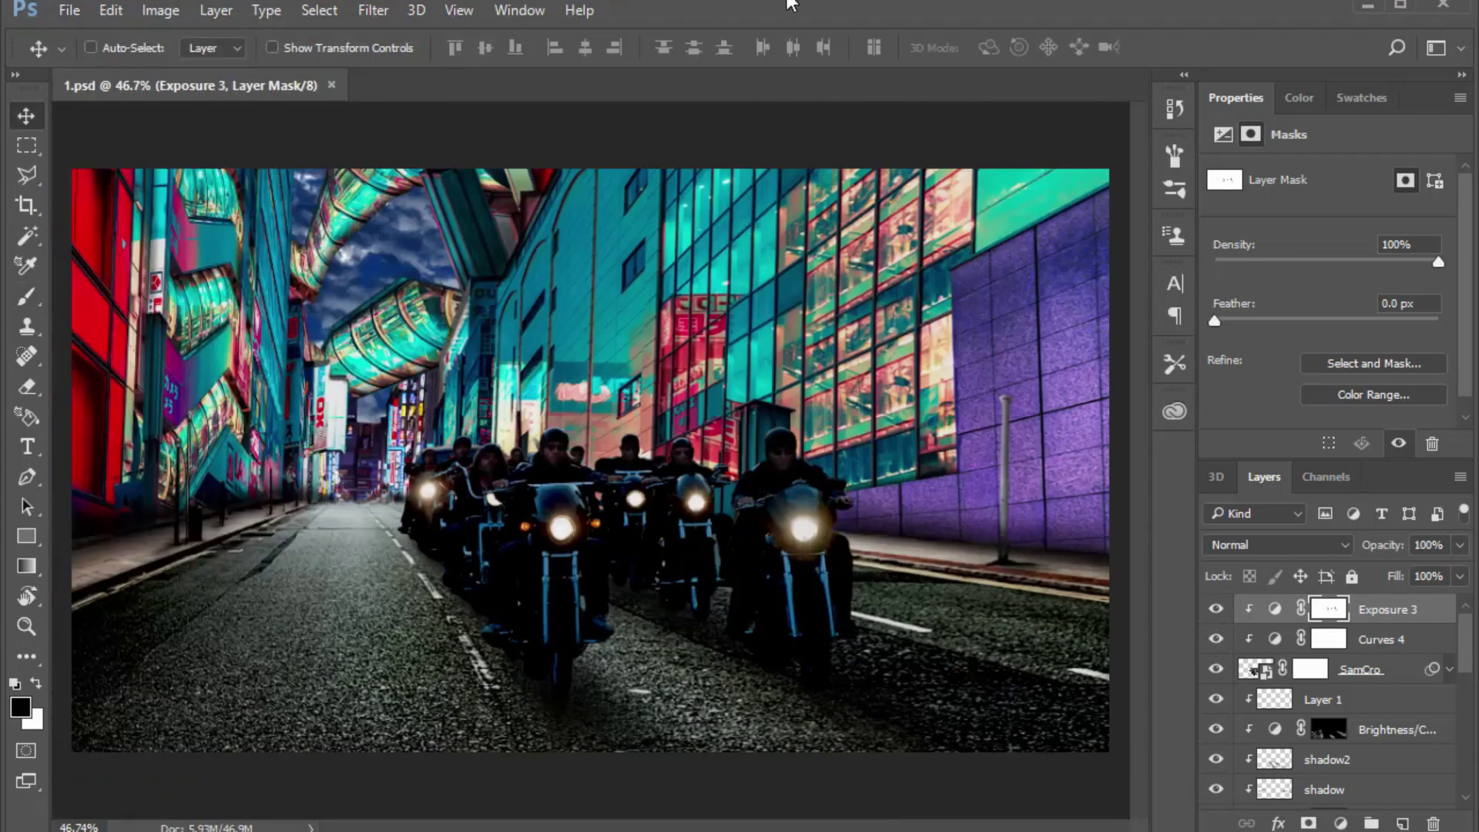
pyautogui.hotkey('ctrl', 'shift', 'alt', 'n')
pyautogui.doubleClick(1304, 610)
pyautogui.write('Colors')
pyautogui.click(1277, 544)
pyautogui.click(1233, 786)
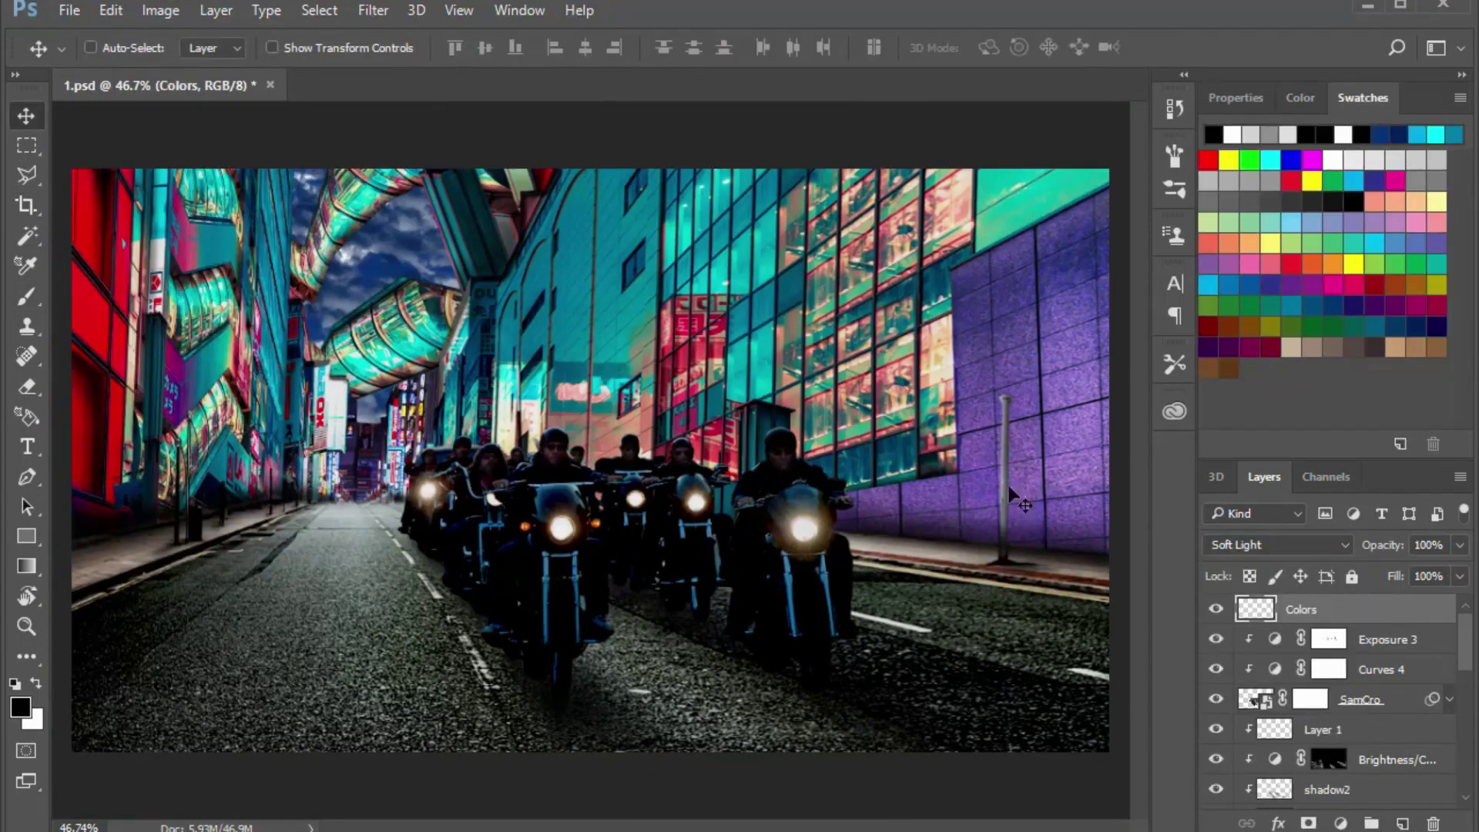
# Pick a lighter purple and paint it over the right-hand wall
pyautogui.click(21, 708)
pyautogui.moveTo(1022, 389); pyautogui.dragTo(1022, 363)
pyautogui.click(1228, 300)
pyautogui.press('b')
pyautogui.moveTo(1002, 431); pyautogui.dragTo(1065, 388)
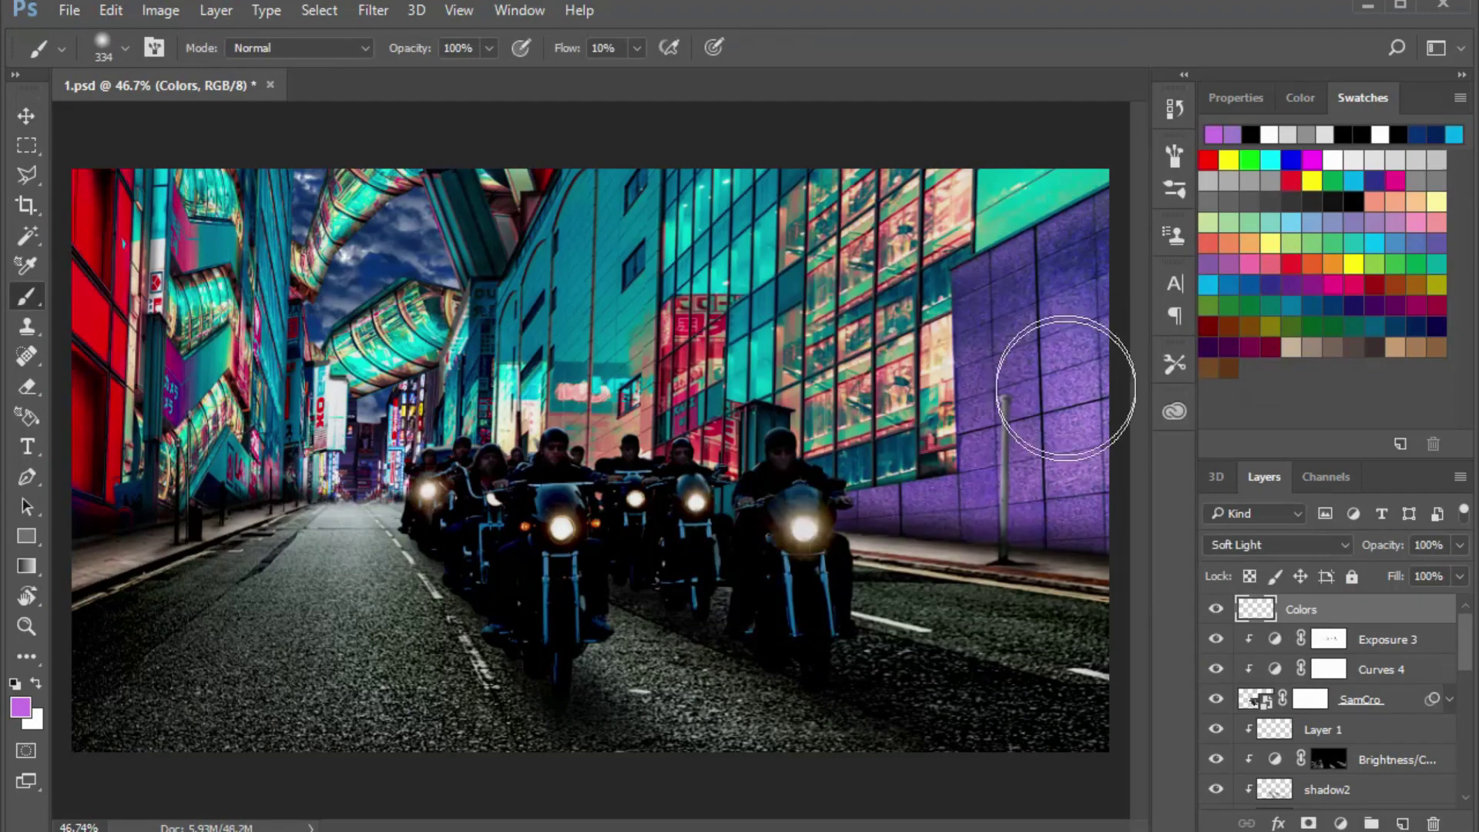
pyautogui.scroll(3, 204, 224)
pyautogui.scroll(-3, 149, 609)
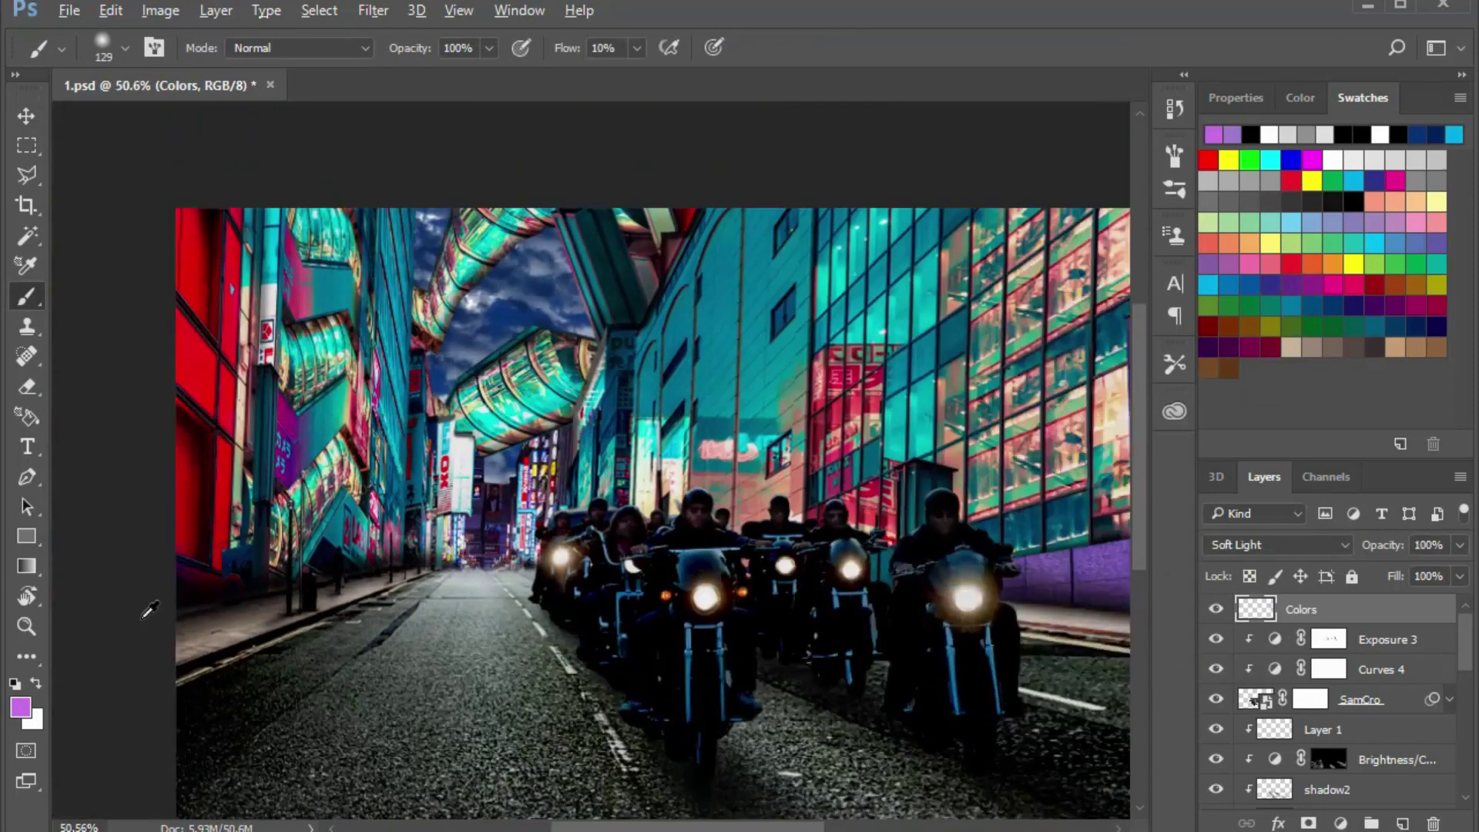
# Change the Colors layer's blend mode to Screen
pyautogui.click(1277, 545)
pyautogui.click(1232, 699)
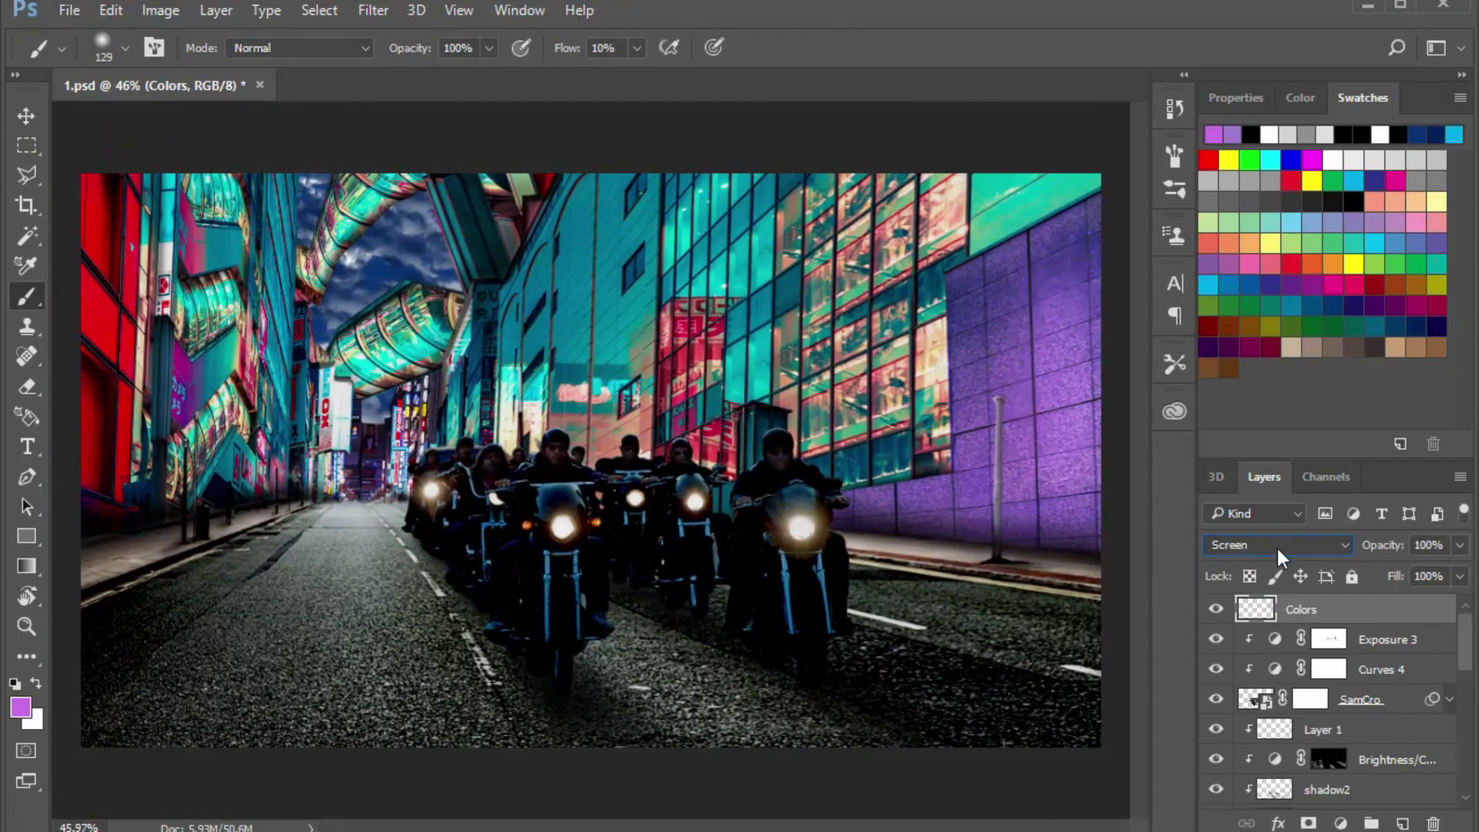
pyautogui.scroll(6, 404, 592)
pyautogui.click(1277, 545)
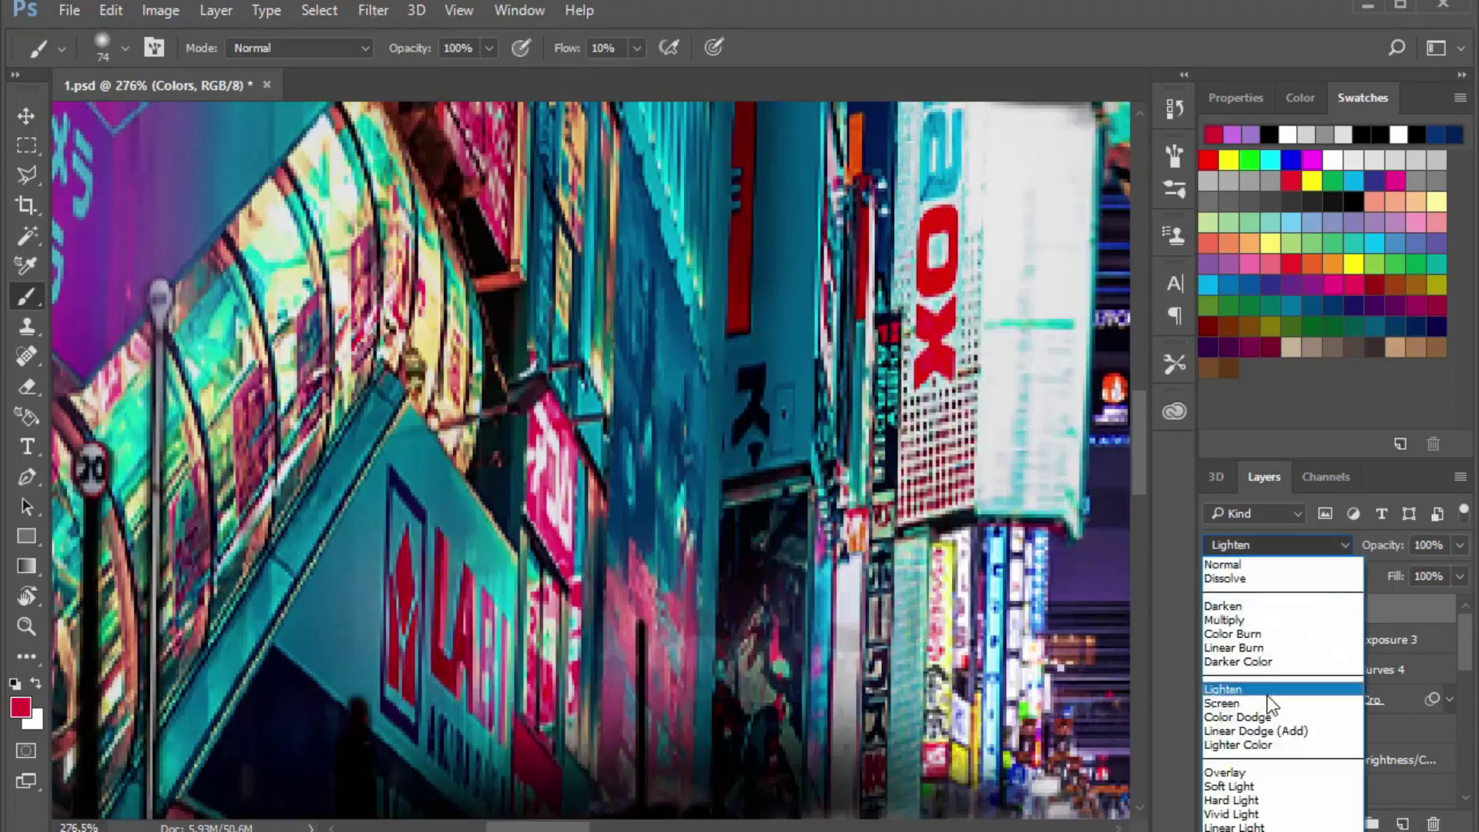
# Paint pink on the building front in a new layer, merge it into Colors, then add Layer 2
pyautogui.hotkey('ctrl', 'shift', 'alt', 'n')
pyautogui.hscroll(2, 396, 627)
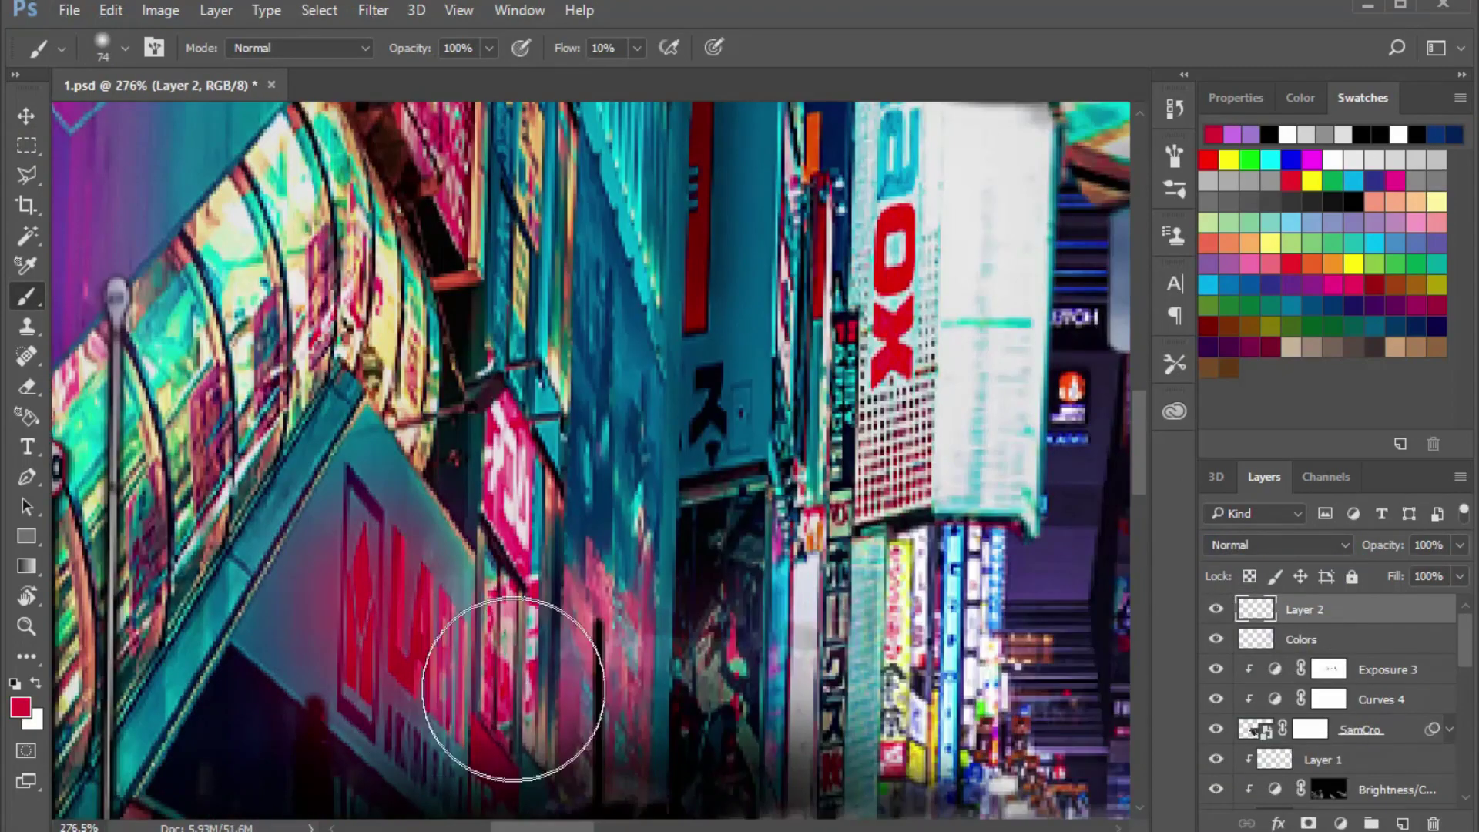
pyautogui.scroll(-3, 509, 539)
pyautogui.moveTo(414, 323)
pyautogui.mouseDown()
pyautogui.moveTo(429, 511)
pyautogui.moveTo(1056, 562)
pyautogui.mouseUp()
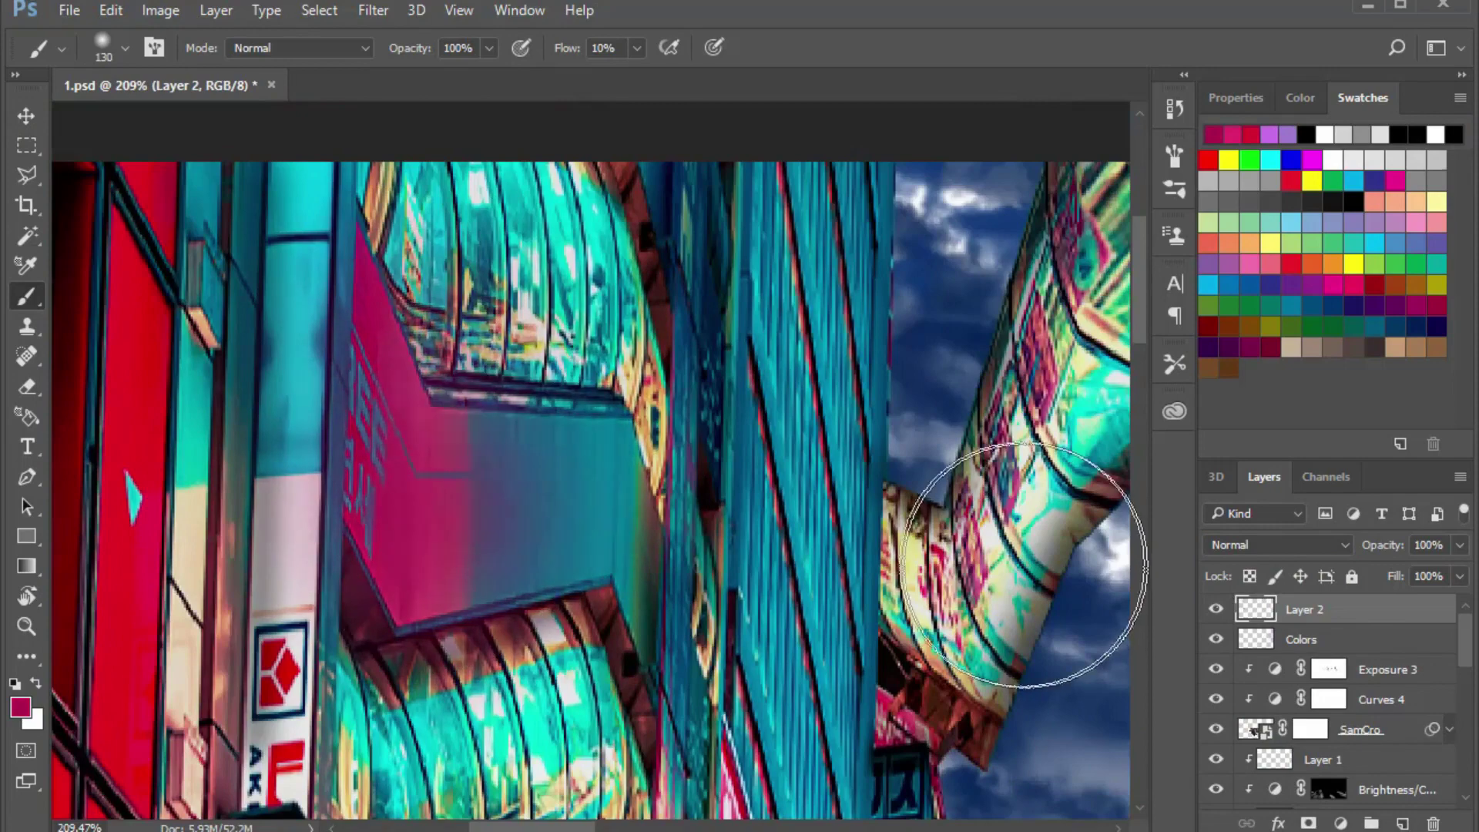
pyautogui.scroll(-5, 1057, 562)
pyautogui.hotkey('ctrl', 'e')
pyautogui.click(1399, 823)
pyautogui.hotkey('ctrl', '0')
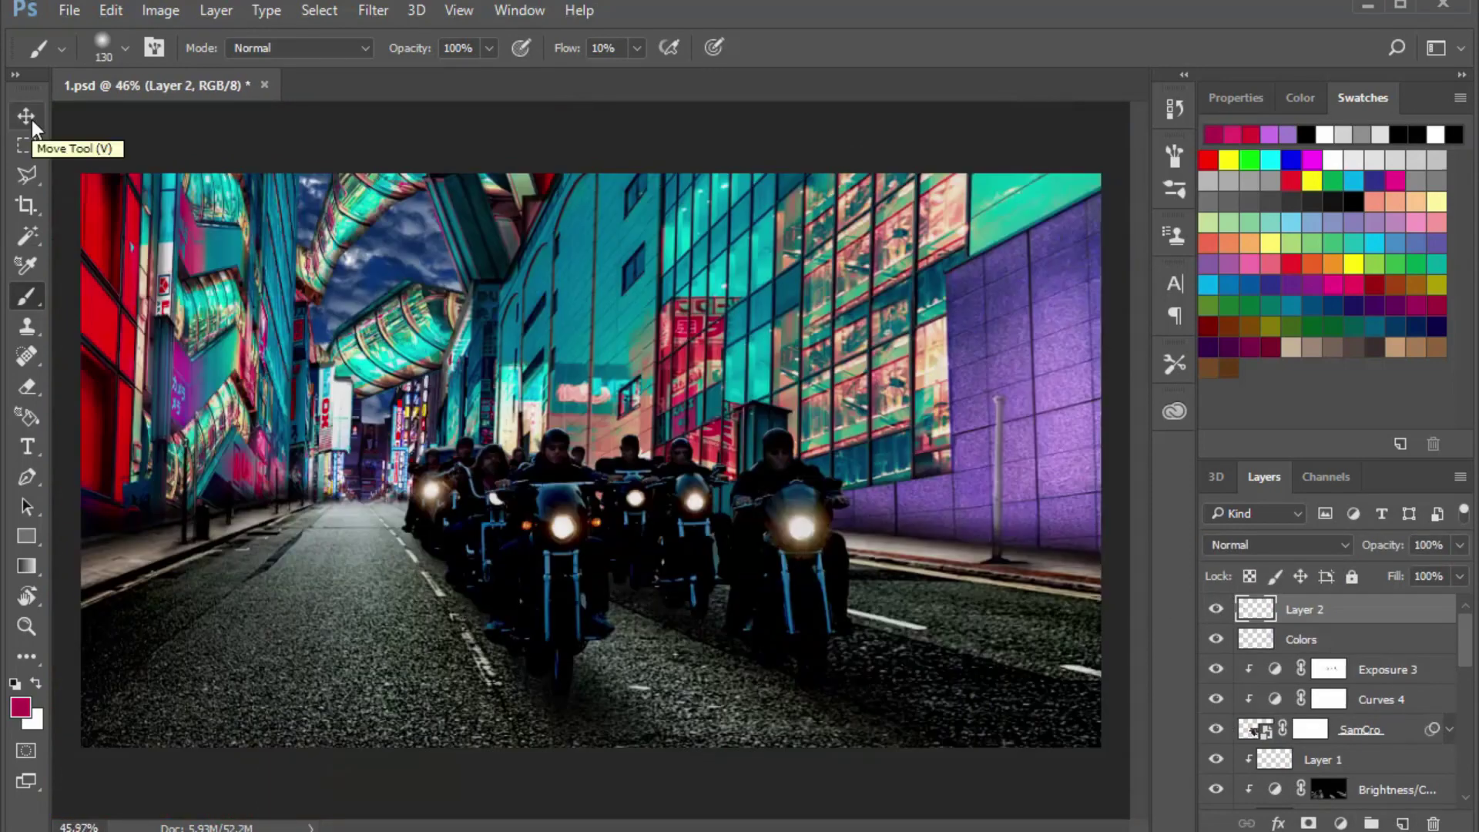
# Add a new empty layer and paint light yellow glow onto the neon street signs
pyautogui.hotkey('ctrl', 'shift', 'alt', 'n')
pyautogui.scroll(5, 625, 531)
pyautogui.click(1437, 202)
pyautogui.click(707, 622)
pyautogui.write('80')
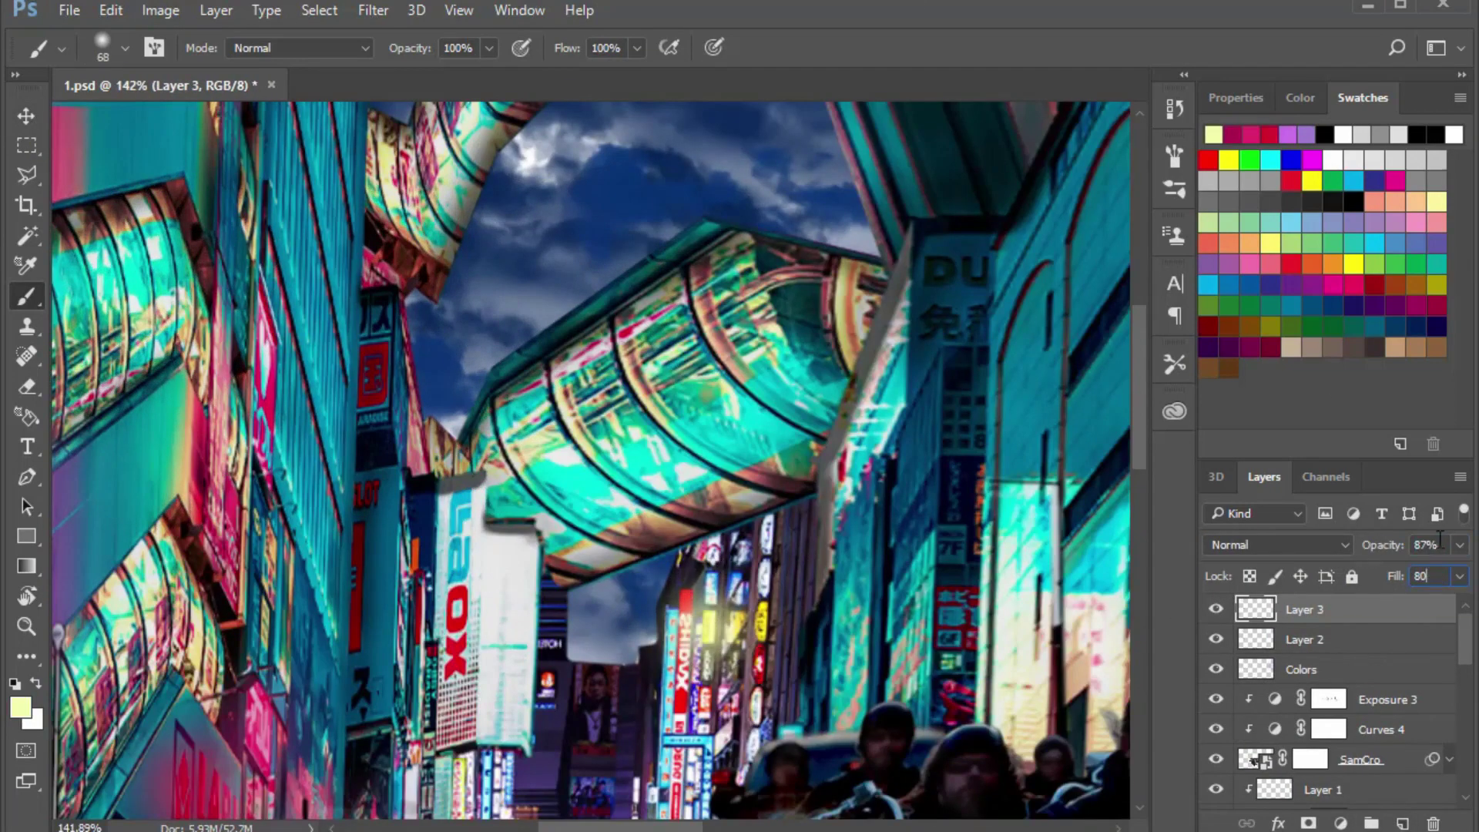
pyautogui.press('Return')
pyautogui.moveTo(740, 655); pyautogui.dragTo(770, 601)
pyautogui.scroll(3, 771, 601)
pyautogui.moveTo(770, 539); pyautogui.dragTo(771, 431)
pyautogui.scroll(-2, 786, 624)
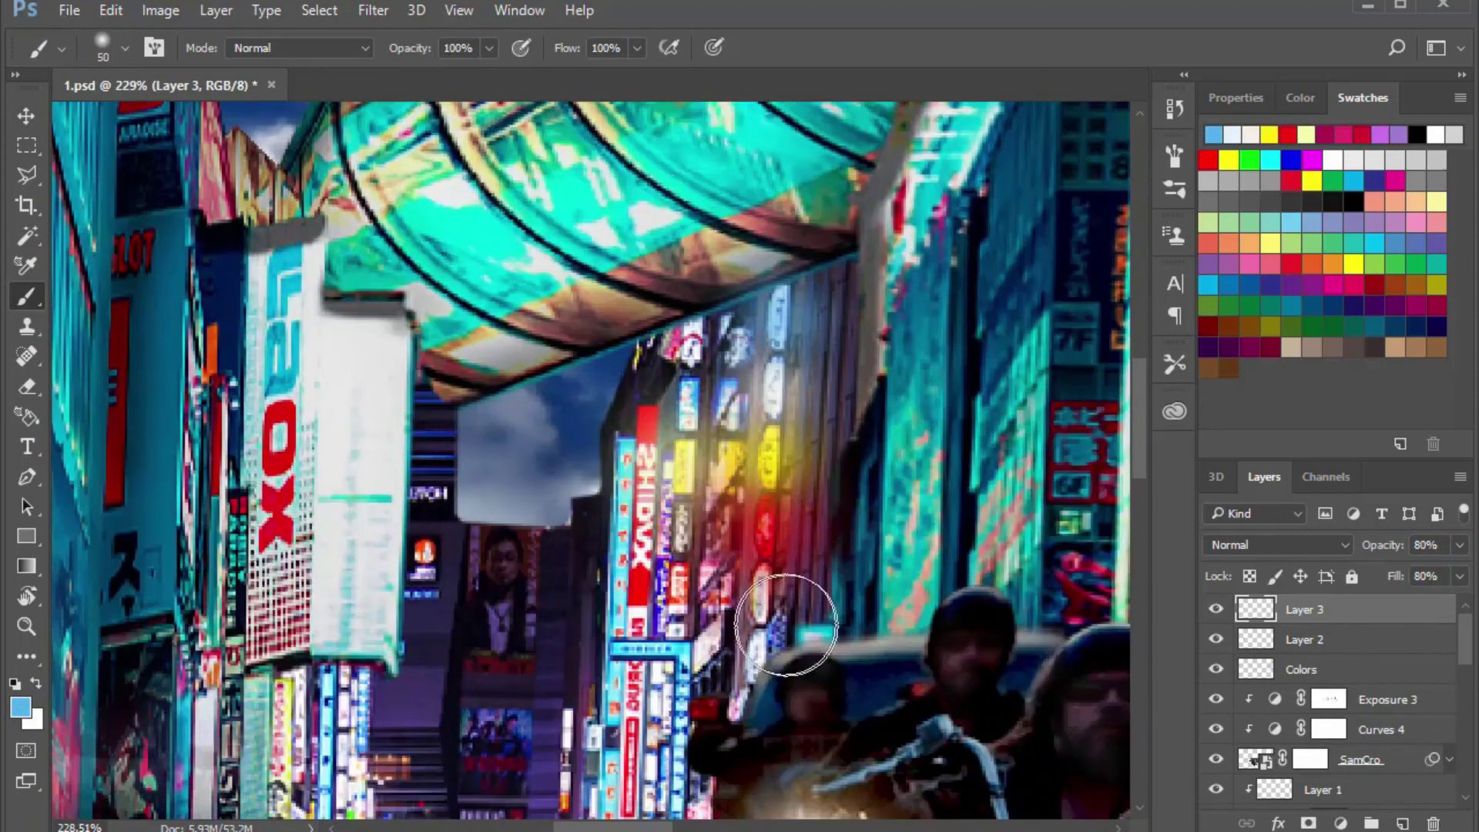
# Paint cyan, red, blue and yellow glow strokes with lowered brush opacity and flow
pyautogui.keyDown('alt'); pyautogui.click(809, 632); pyautogui.keyUp('alt')
pyautogui.scroll(-3, 652, 649)
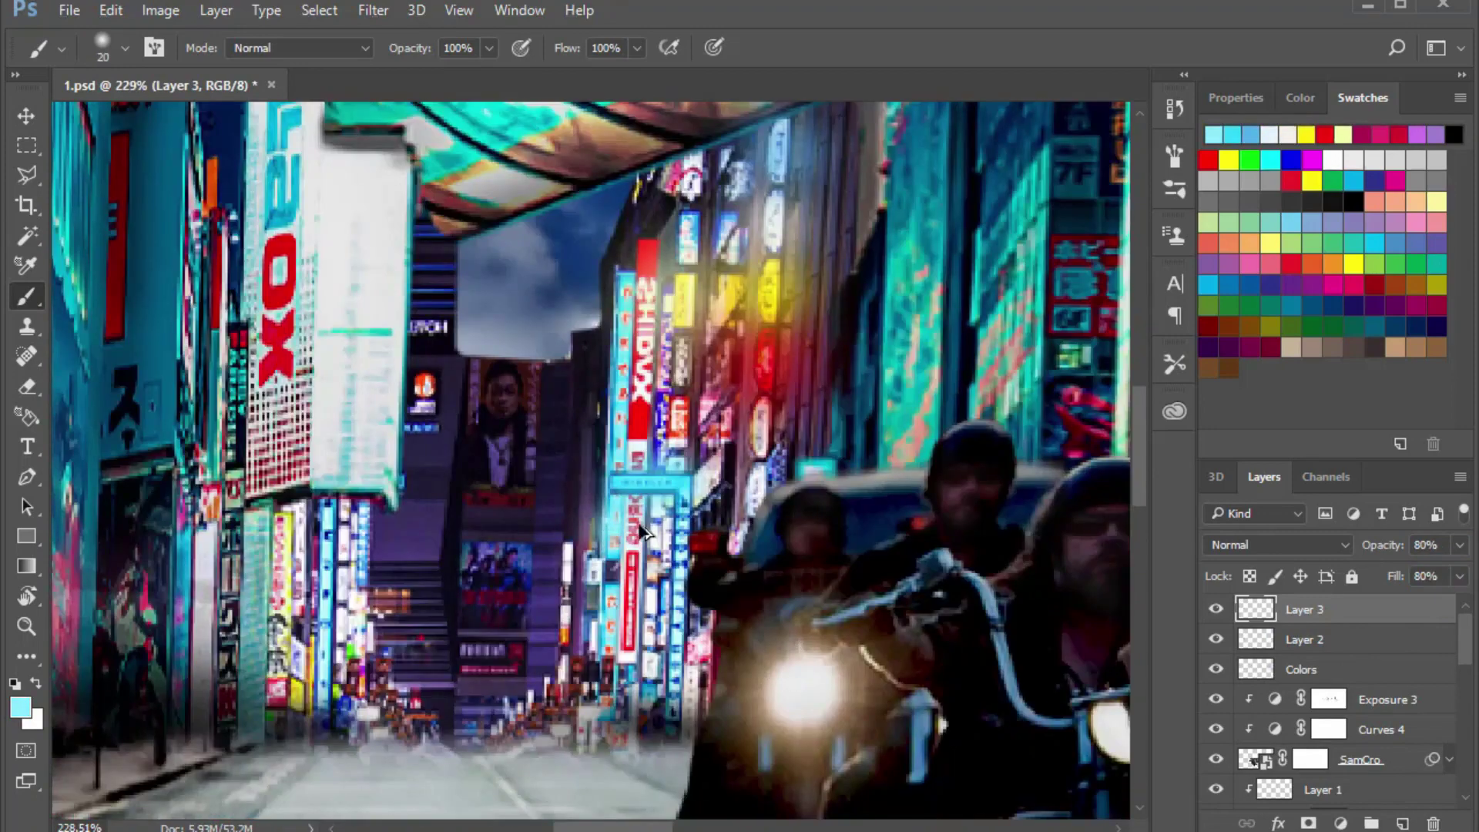
pyautogui.keyDown('alt'); pyautogui.click(639, 339); pyautogui.keyUp('alt')
pyautogui.keyDown('alt'); pyautogui.click(740, 239); pyautogui.keyUp('alt')
pyautogui.keyDown('alt'); pyautogui.click(297, 693); pyautogui.keyUp('alt')
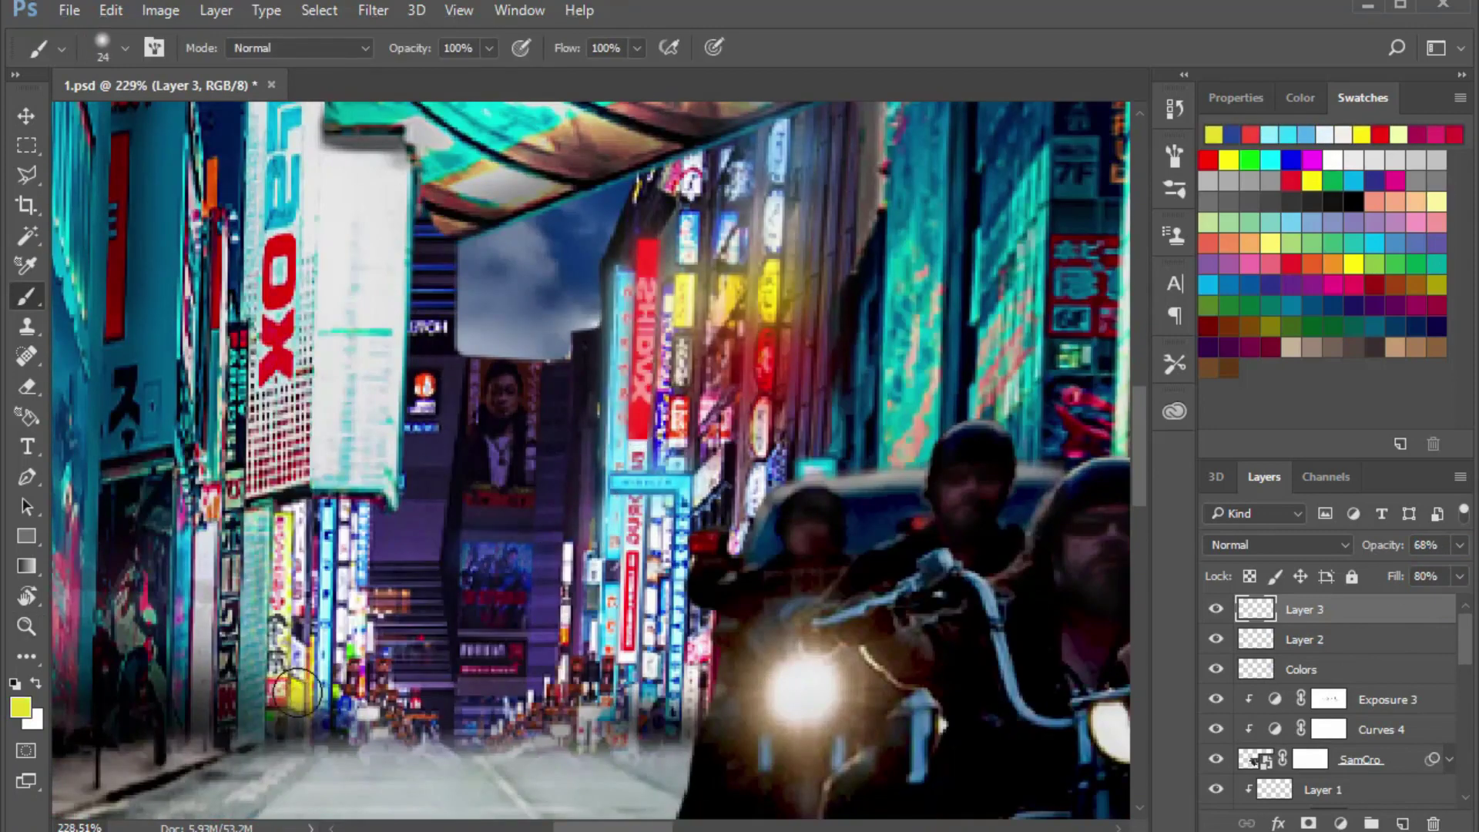
pyautogui.press(']')
pyautogui.press(']')
pyautogui.press(']')
pyautogui.scroll(2, 617, 385)
pyautogui.press('5')
pyautogui.press('5')
pyautogui.hotkey('shift', '7')
pyautogui.hotkey('shift', '2')
pyautogui.keyDown('alt'); pyautogui.click(281, 431); pyautogui.keyUp('alt')
pyautogui.moveTo(281, 431); pyautogui.dragTo(782, 362)
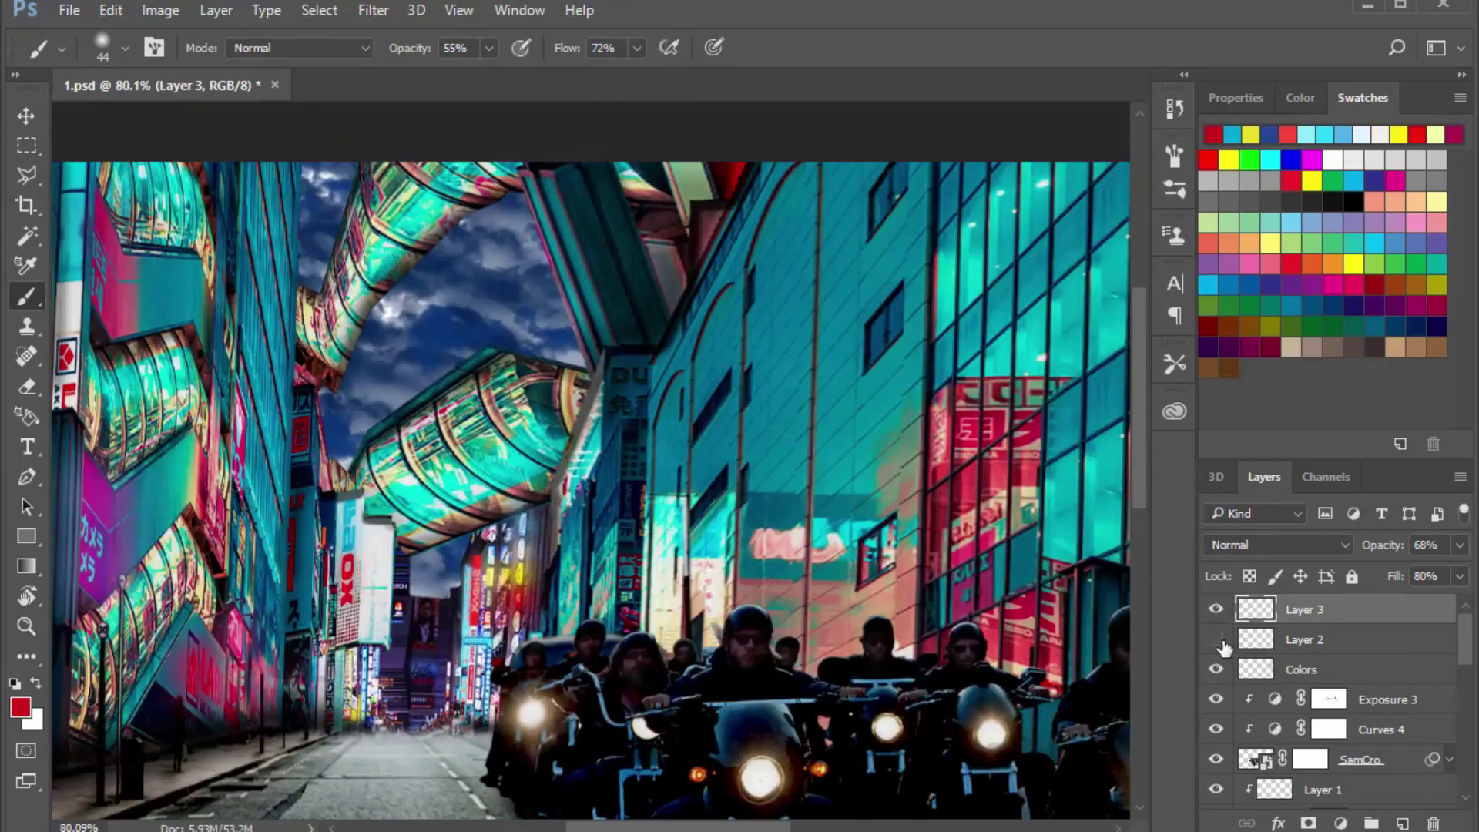
# Hide Layer 2 and paint crimson glow with the brush at 88% opacity
pyautogui.keyDown('alt'); pyautogui.click(782, 362); pyautogui.keyUp('alt')
pyautogui.rightClick(362, 616)
pyautogui.press('8')
pyautogui.press('8')
pyautogui.hotkey('shift', '0')
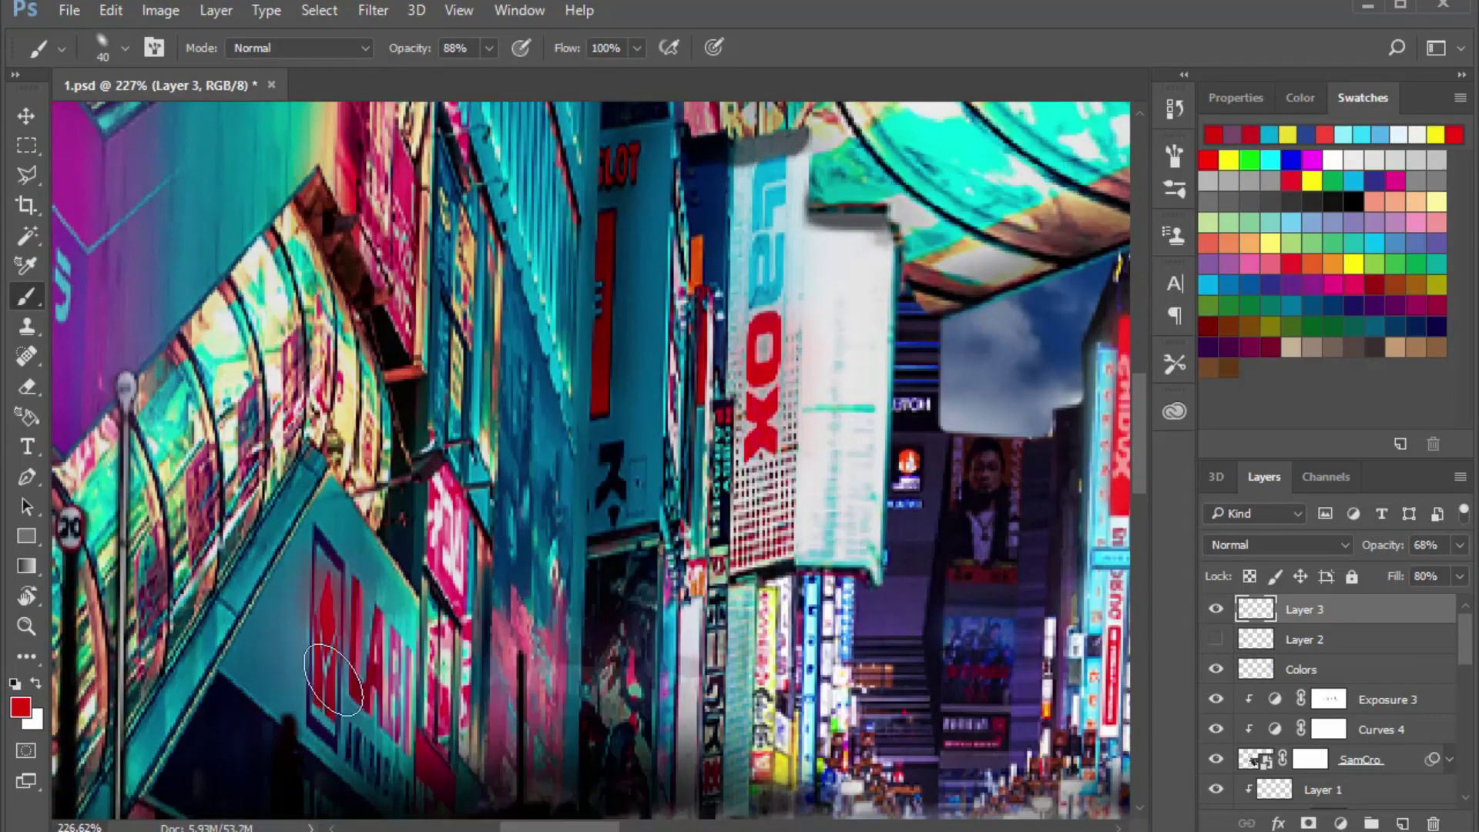
pyautogui.scroll(-2, 482, 722)
pyautogui.scroll(-3, 481, 722)
pyautogui.scroll(2, 396, 462)
pyautogui.keyDown('alt'); pyautogui.click(396, 462); pyautogui.keyUp('alt')
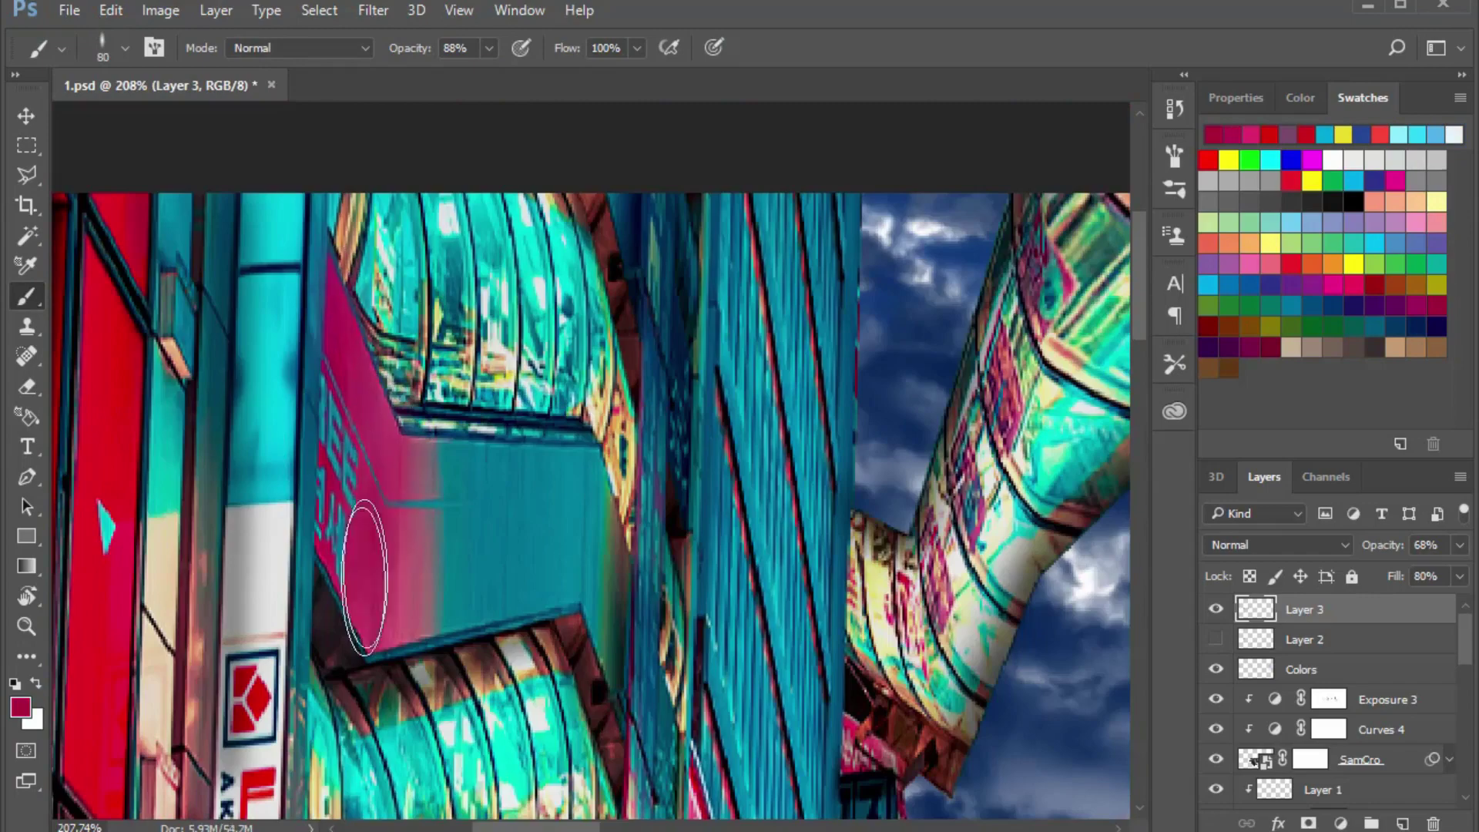
pyautogui.scroll(3, 265, 682)
pyautogui.scroll(2, 266, 682)
# Step back in History to an earlier brush stroke
pyautogui.rightClick(570, 470)
pyautogui.press('Escape')
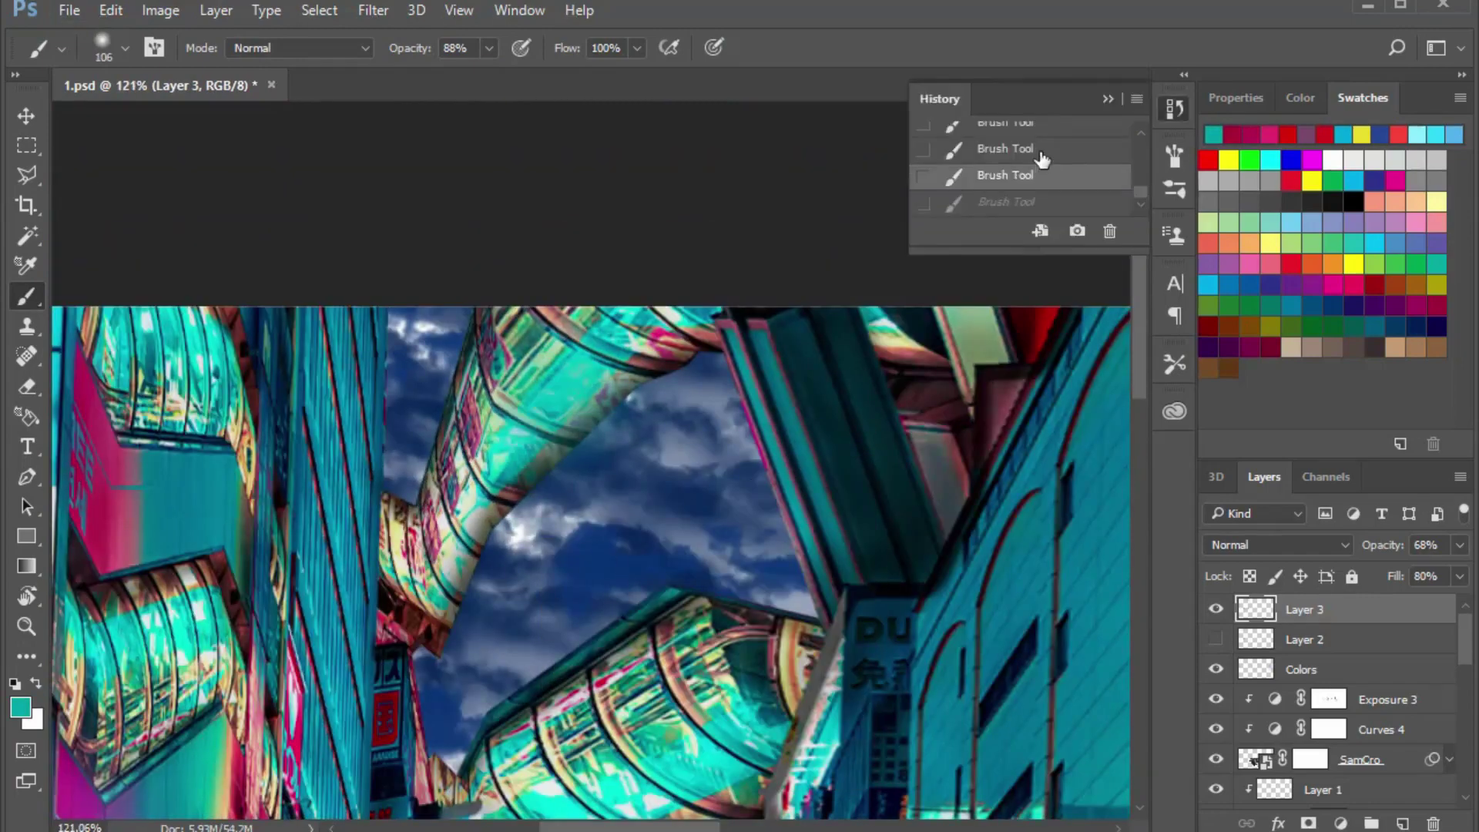
pyautogui.scroll(2, 795, 531)
pyautogui.keyDown('alt'); pyautogui.click(796, 532); pyautogui.keyUp('alt')
pyautogui.scroll(-3, 796, 532)
pyautogui.scroll(2, 1073, 331)
# Switch to the Eraser and set its size and hardness to clean stray colour off the tubes
pyautogui.keyDown('alt'); pyautogui.click(807, 347); pyautogui.keyUp('alt')
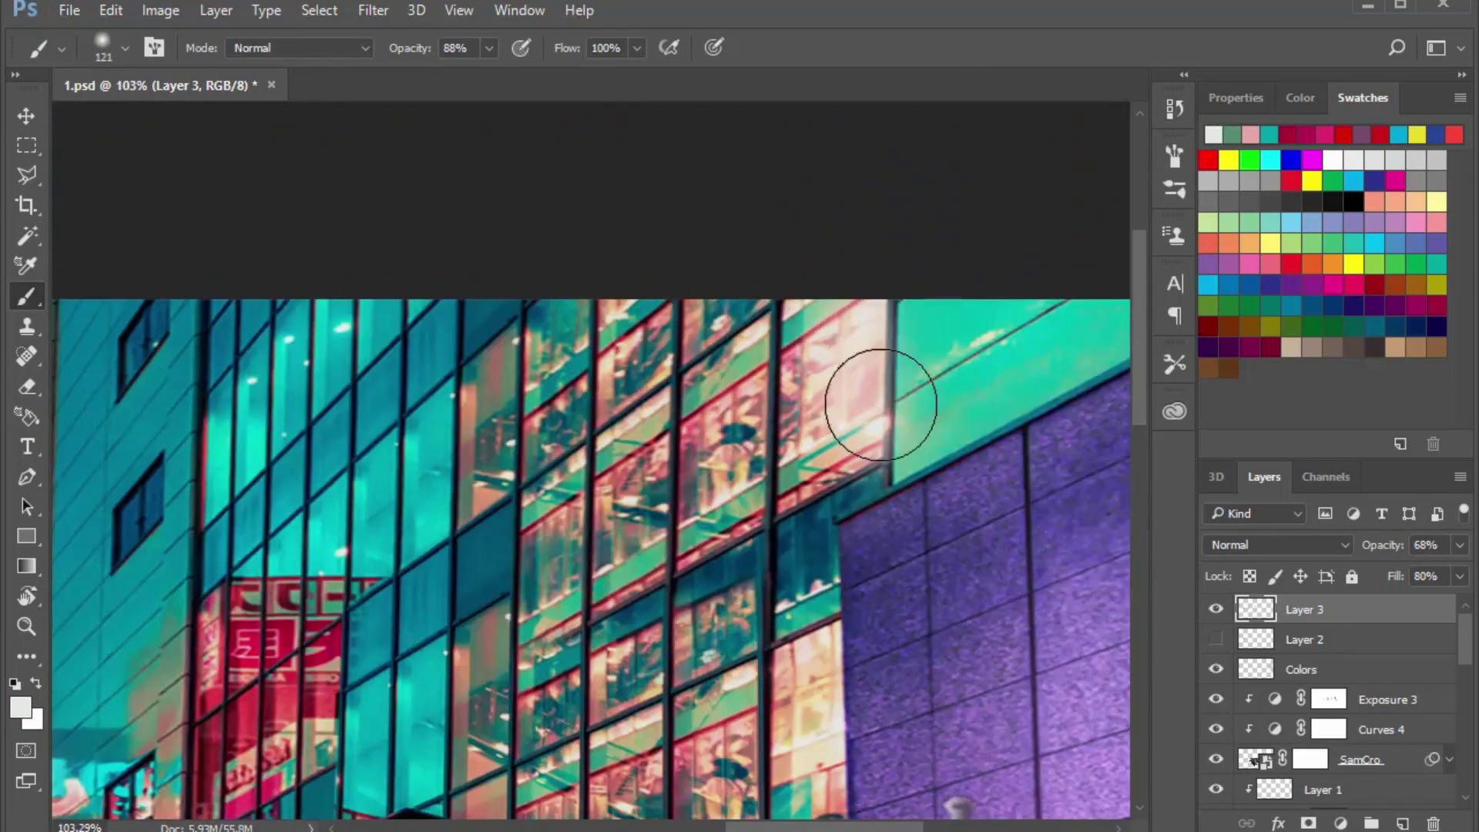
pyautogui.scroll(2, 865, 390)
pyautogui.scroll(-2, 809, 588)
pyautogui.scroll(-1, 809, 587)
pyautogui.press('e')
pyautogui.rightClick(771, 405)
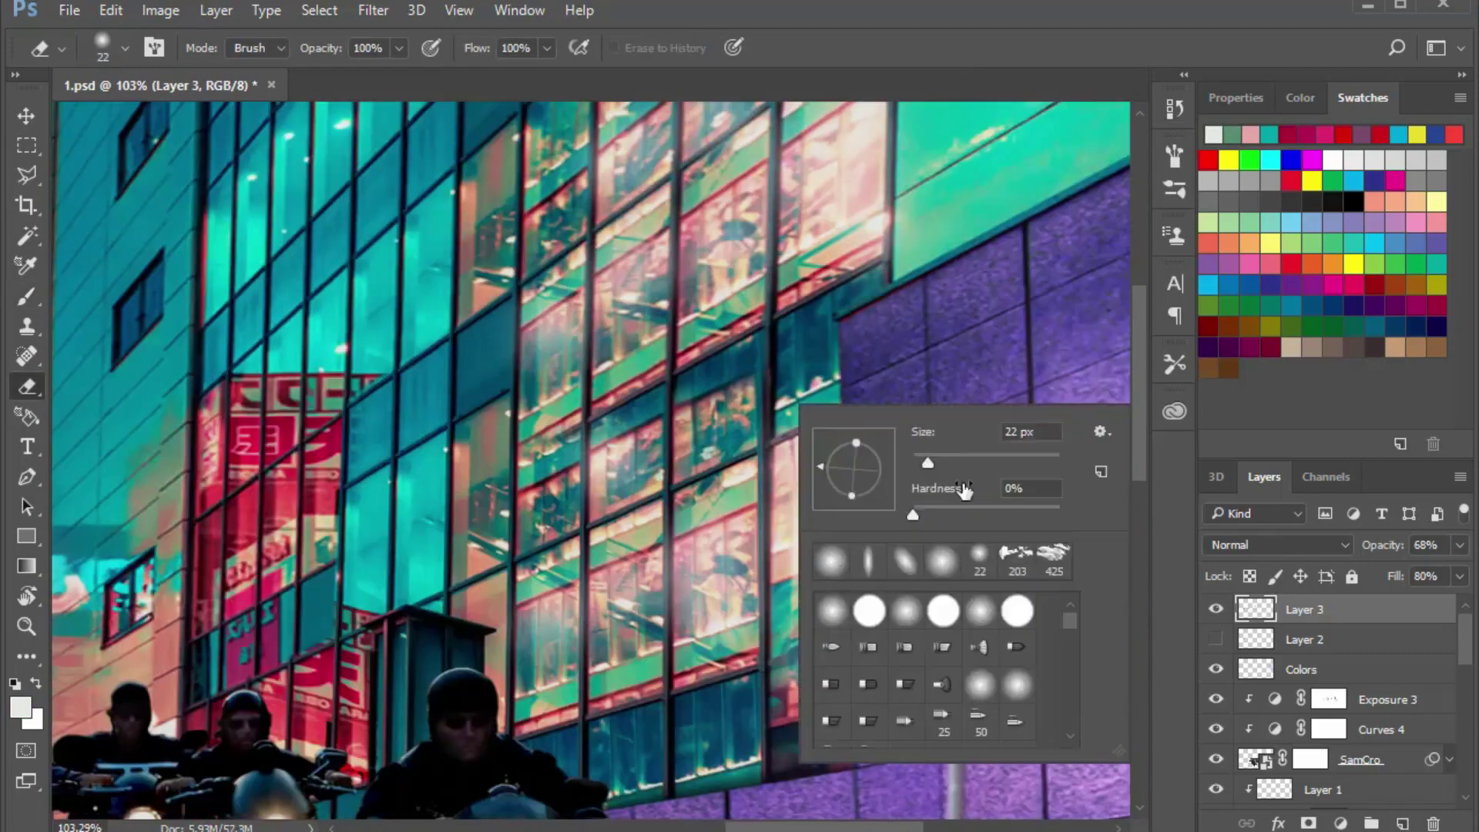
pyautogui.press('Escape')
pyautogui.scroll(1, 661, 712)
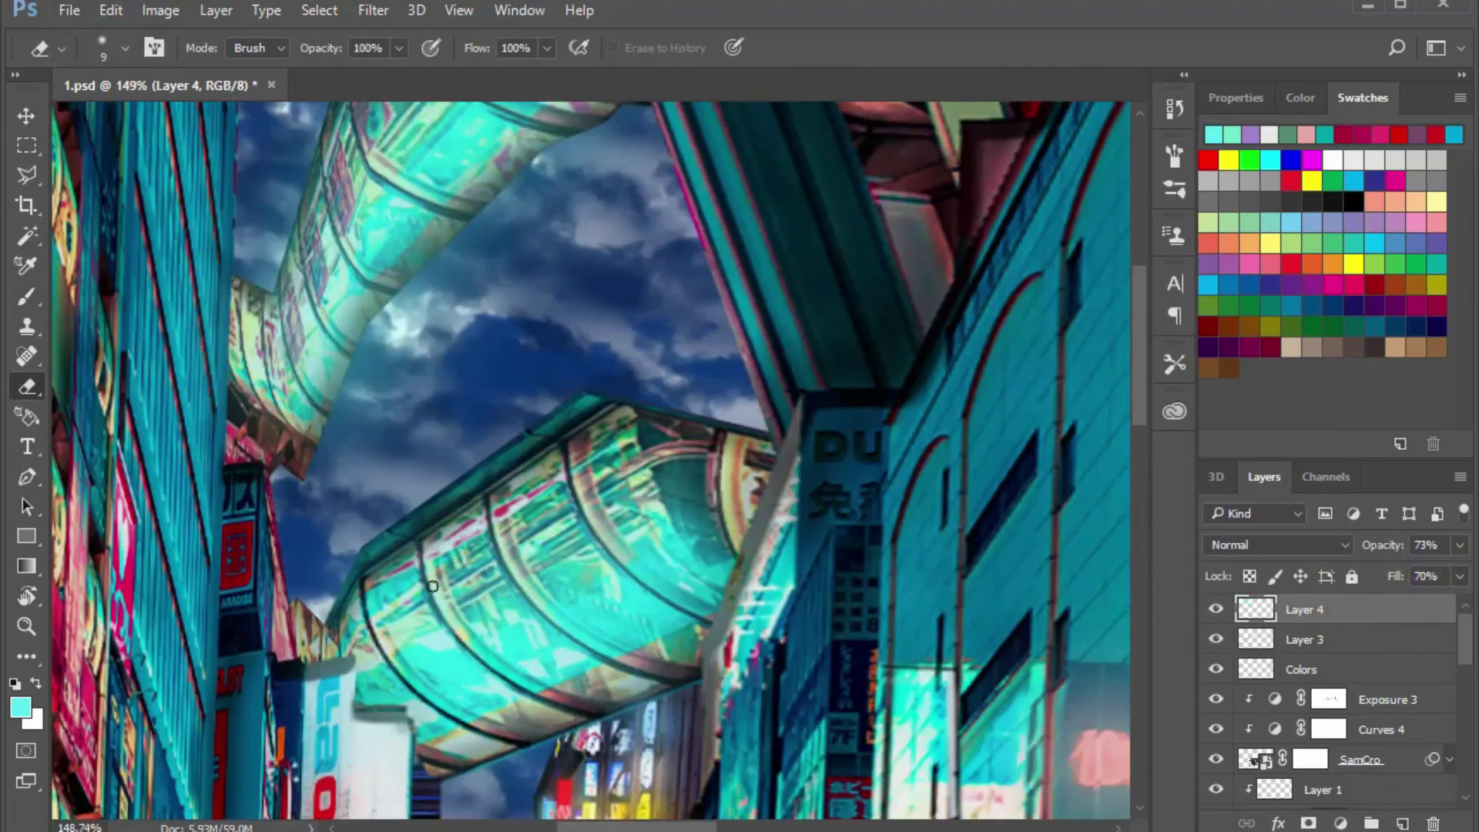
pyautogui.scroll(3, 515, 243)
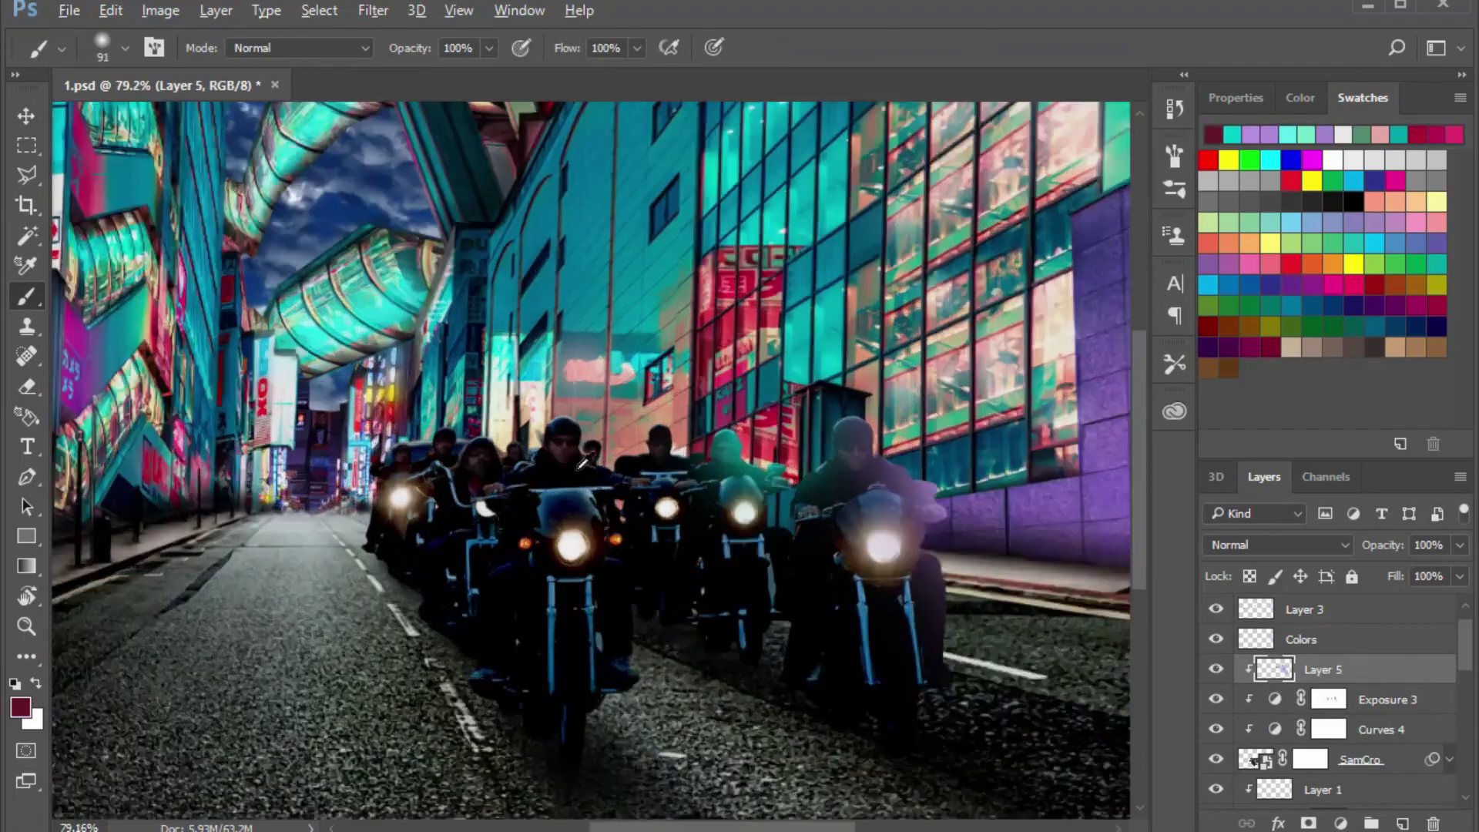
# Pan and zoom around the riders, then fit the whole image on screen
pyautogui.scroll(3, 705, 385)
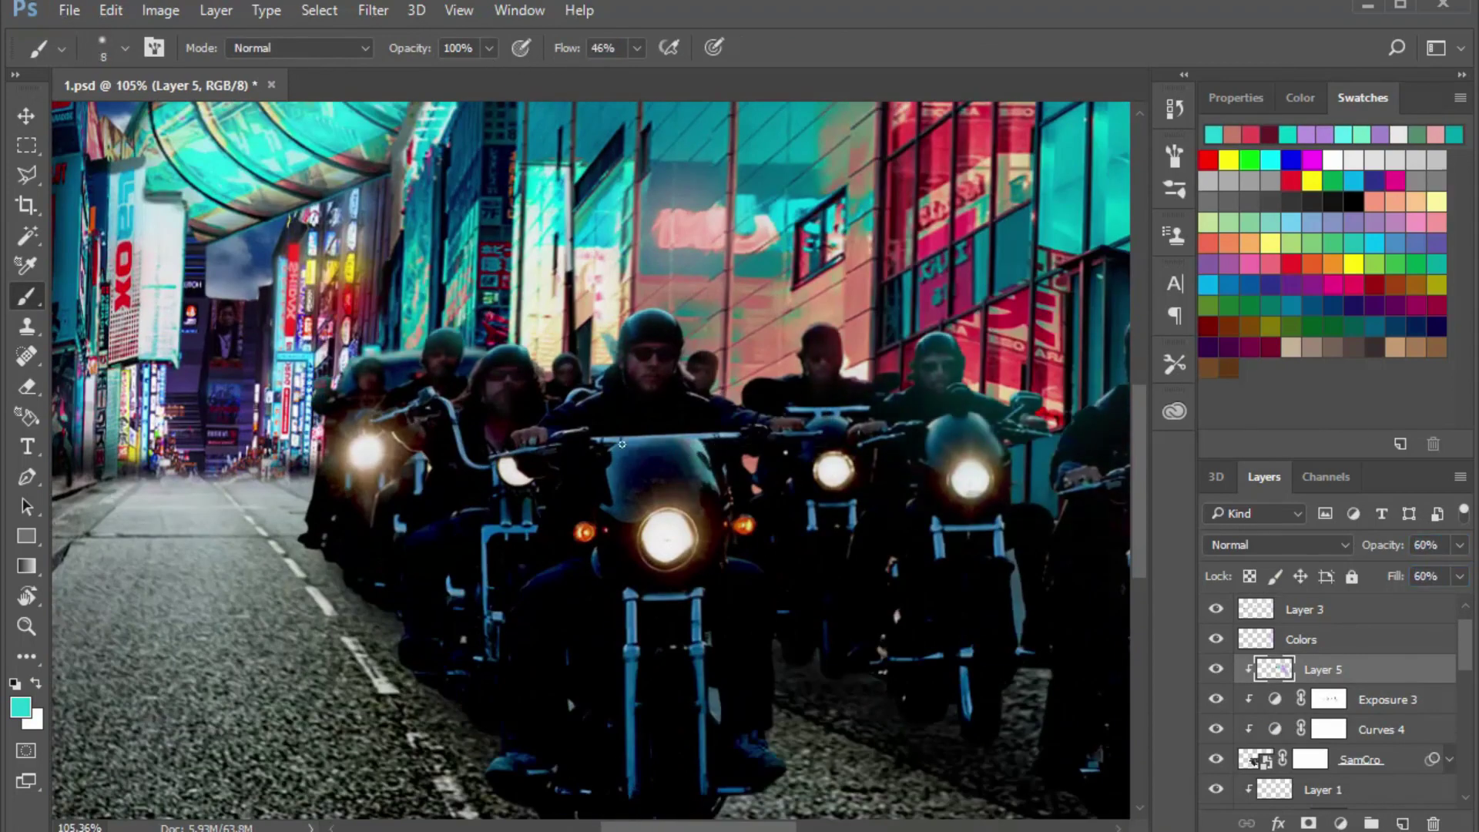
pyautogui.scroll(3, 540, 358)
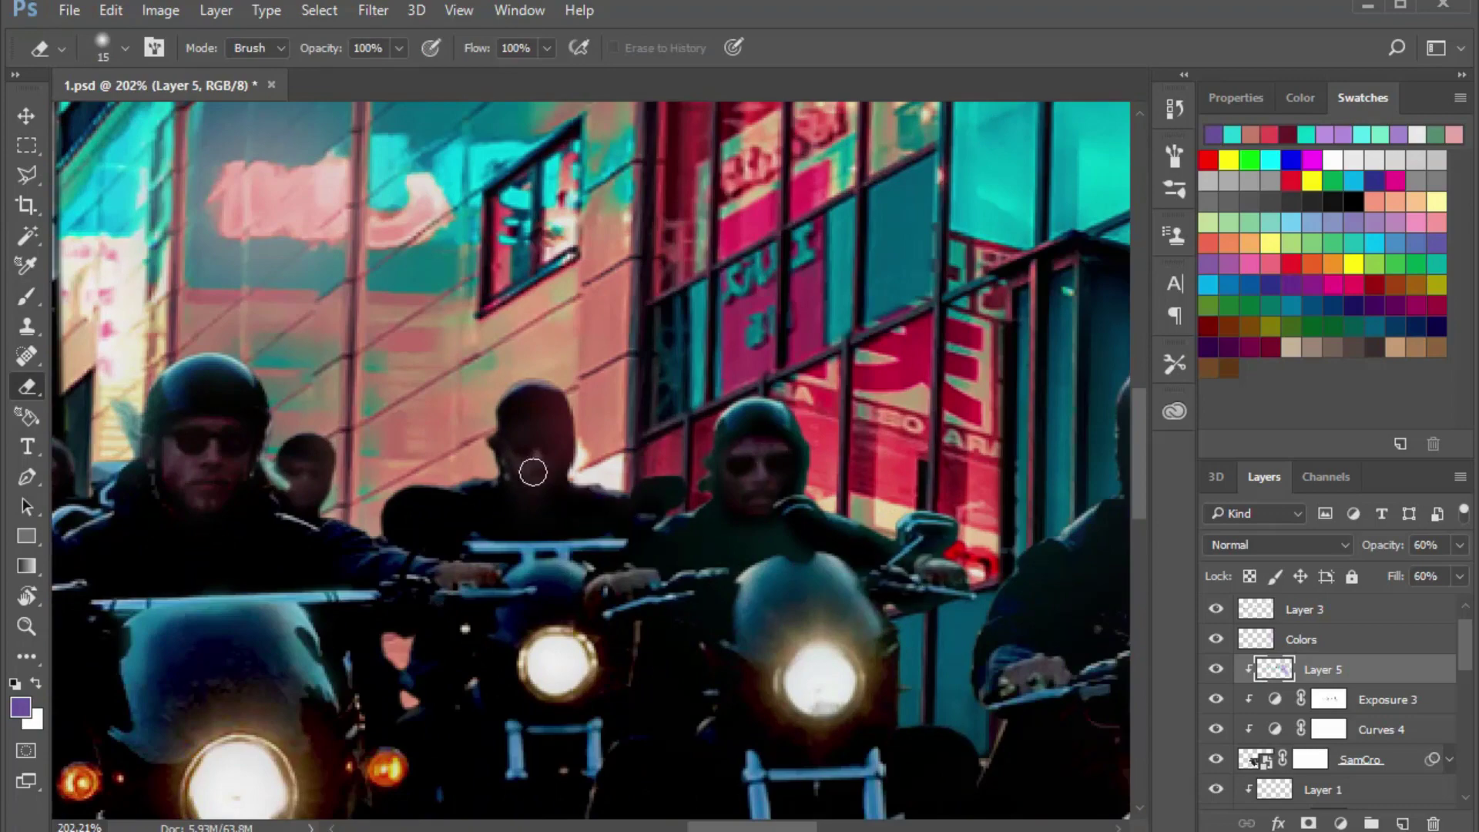
pyautogui.hscroll(-5, 157, 460)
pyautogui.scroll(-1, 595, 556)
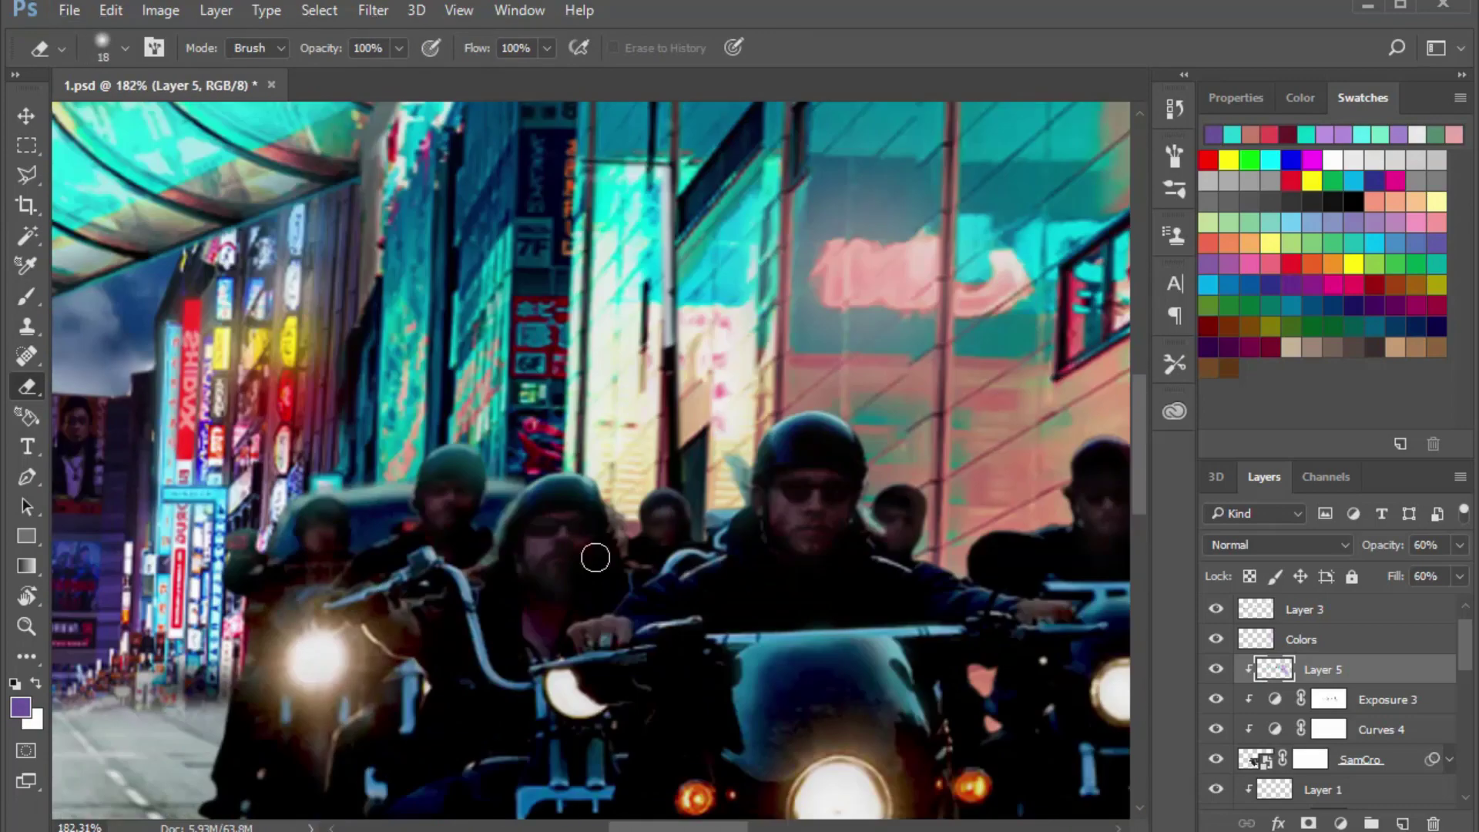
pyautogui.hotkey('ctrl', '0')
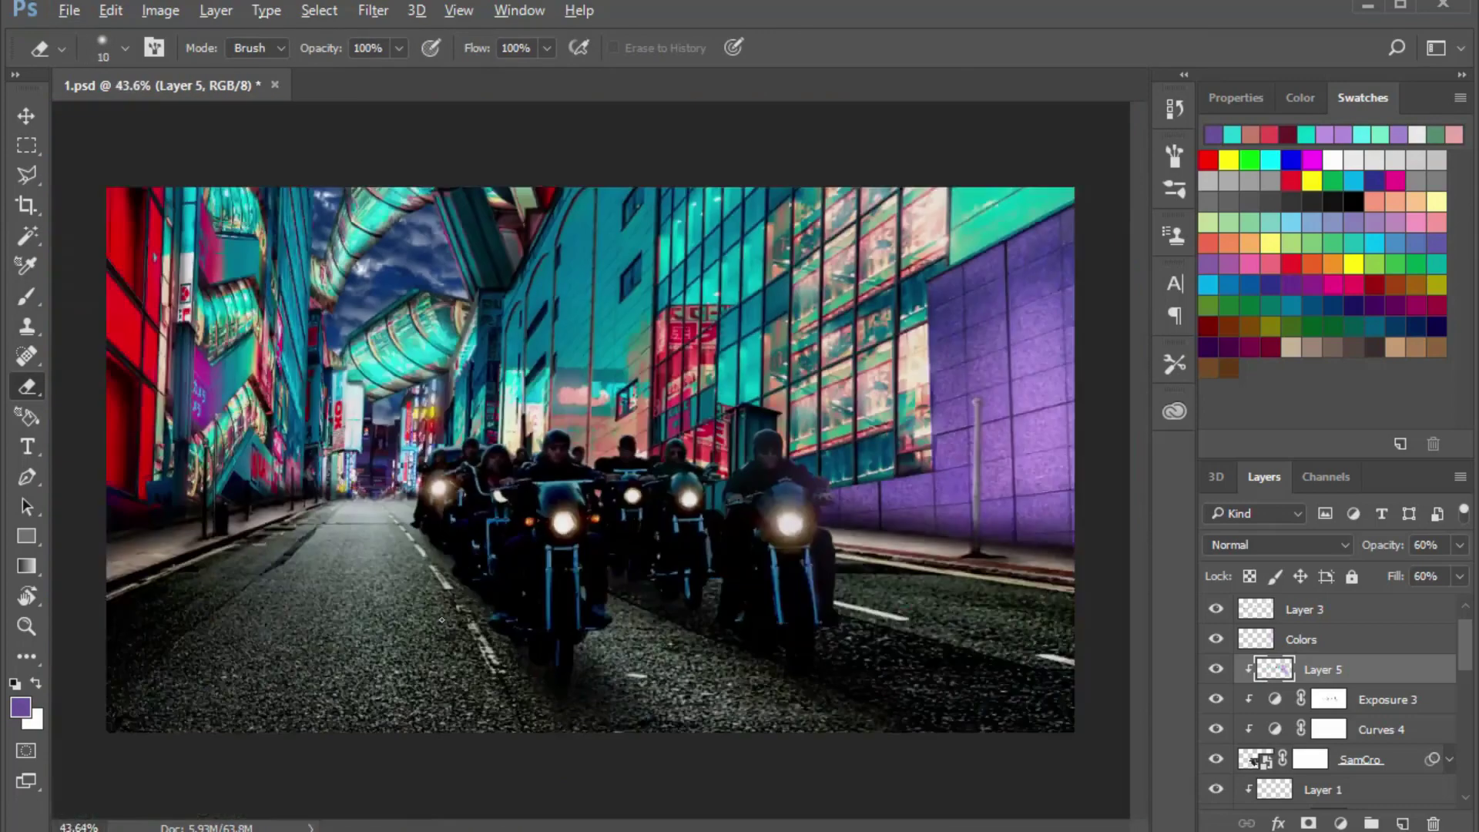
pyautogui.scroll(10, 745, 462)
pyautogui.scroll(2, 531, 413)
# Enlarge the eraser and erase Layer 5's coloured overspill around the riders
pyautogui.press(']')
pyautogui.press(']')
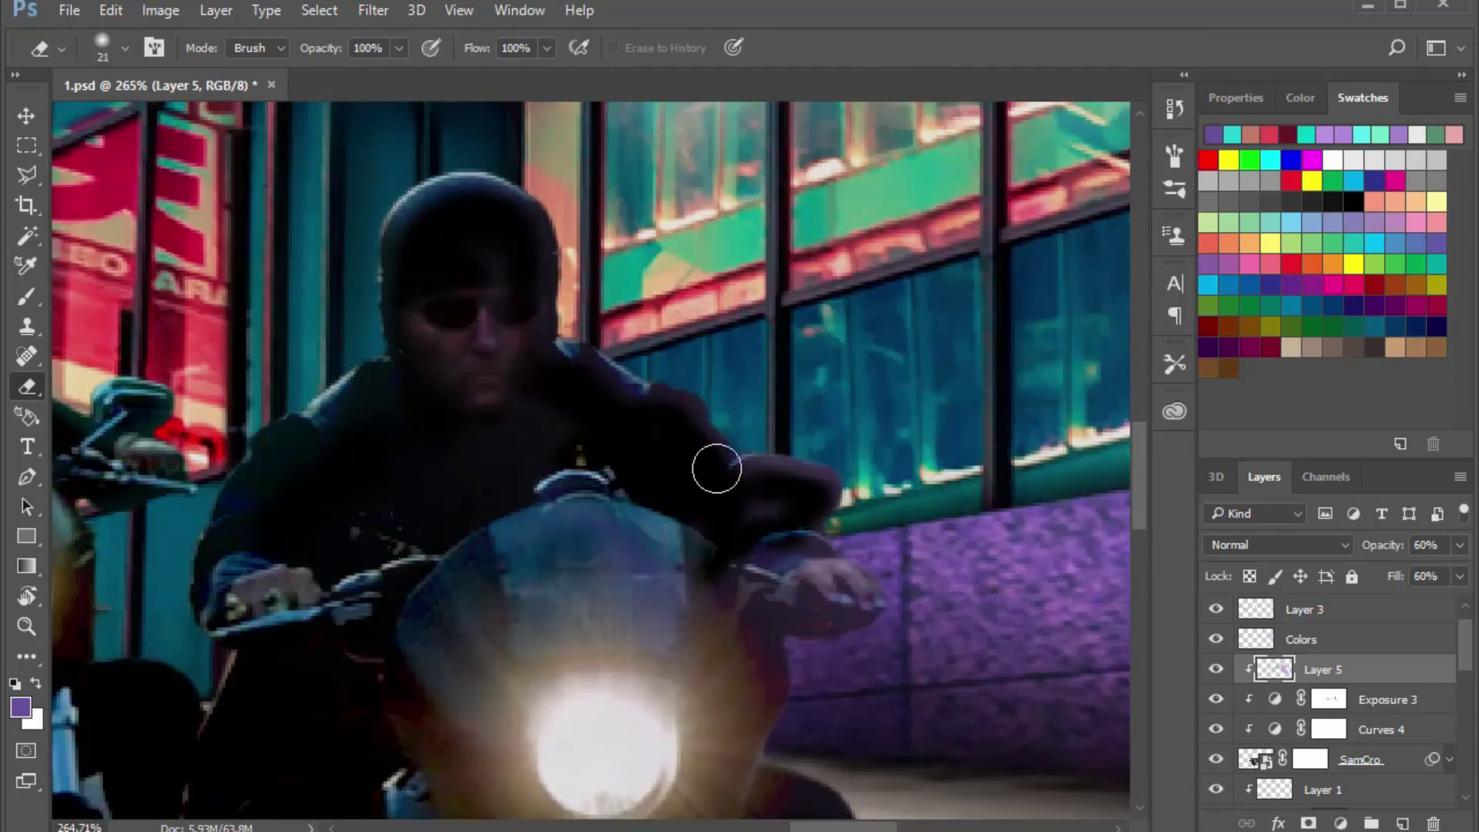
pyautogui.scroll(-3, 818, 591)
pyautogui.press(']')
pyautogui.press(']')
pyautogui.press(']')
pyautogui.scroll(-3, 655, 493)
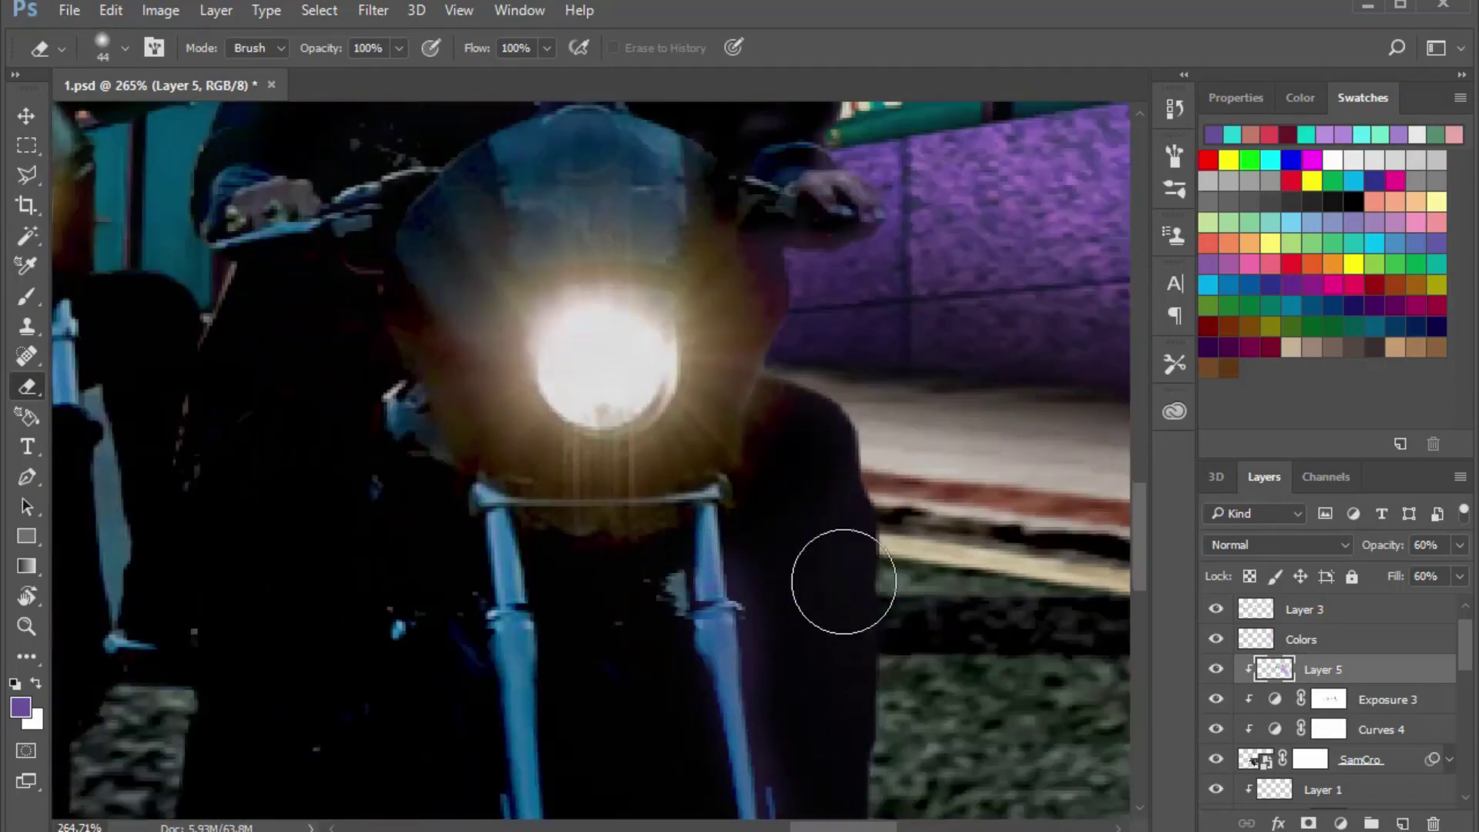
pyautogui.hotkey('ctrl', '0')
pyautogui.scroll(1, 925, 631)
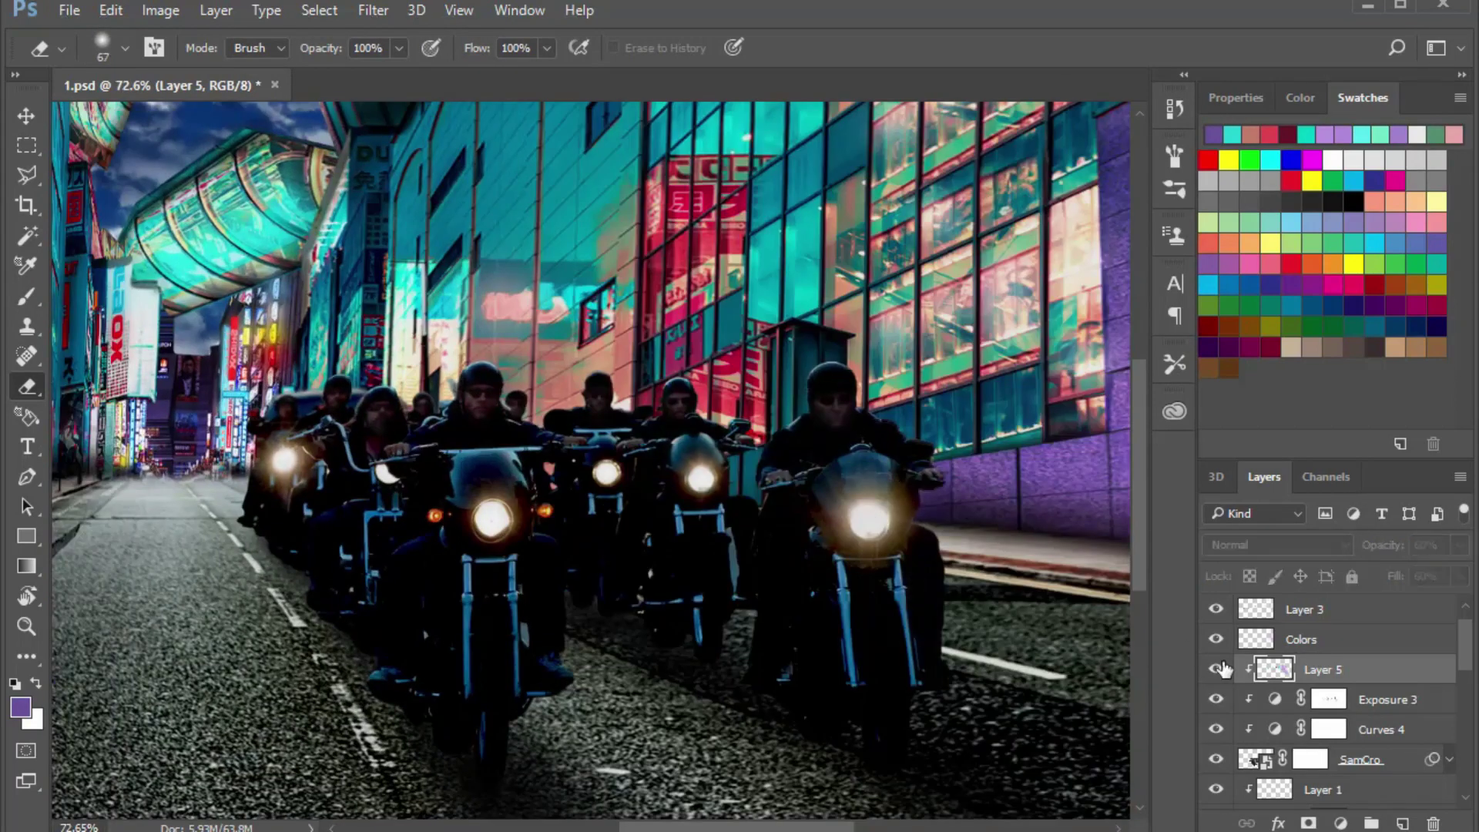
pyautogui.scroll(-3, 627, 566)
# Select the Sky layer and brush soft light-mint glow into the sky
pyautogui.press('v')
pyautogui.scroll(5, 626, 566)
pyautogui.scroll(-5, 626, 566)
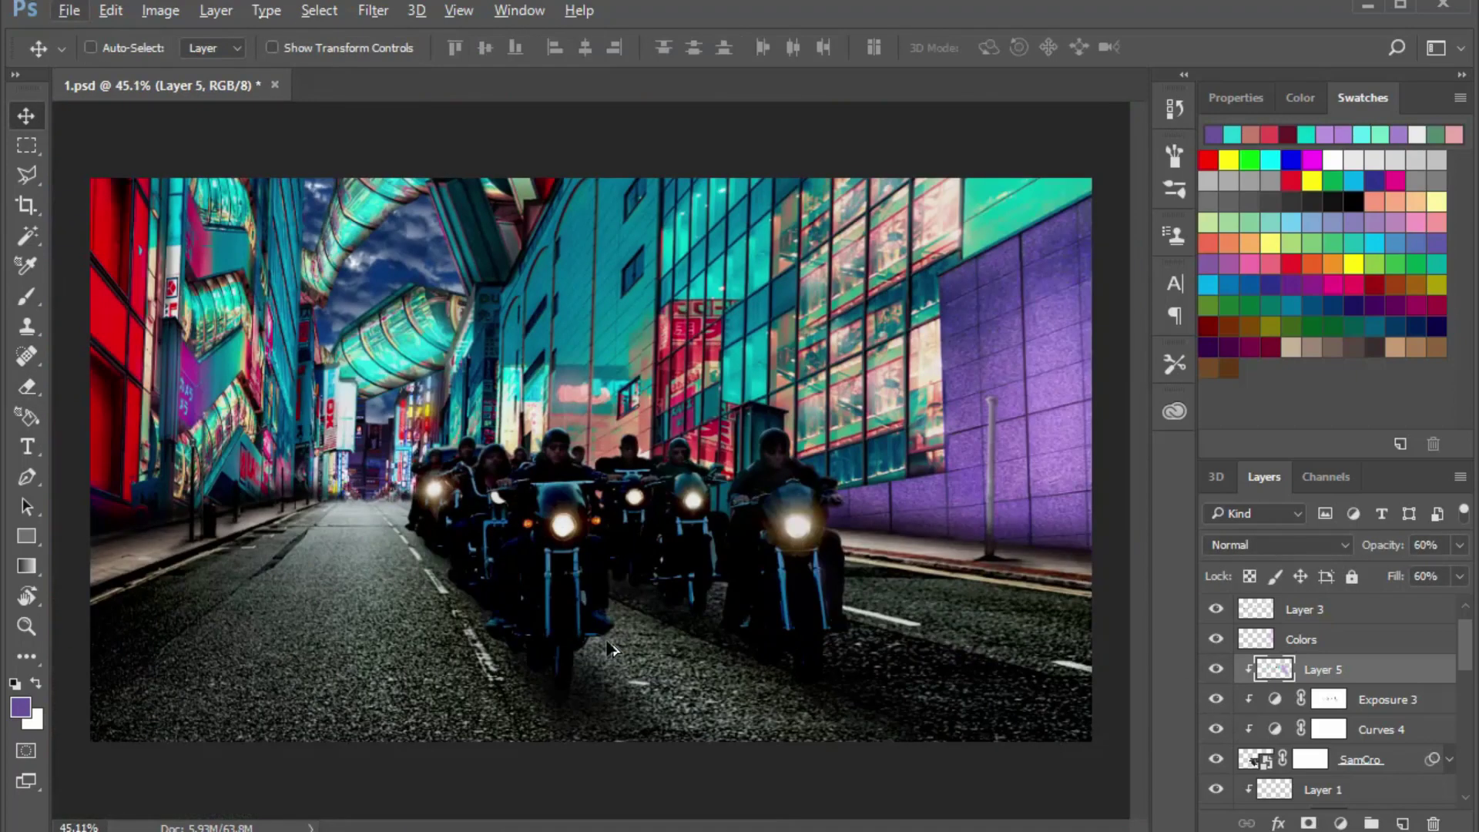
pyautogui.keyDown('ctrl'); pyautogui.click(661, 403); pyautogui.keyUp('ctrl')
pyautogui.press('b')
pyautogui.rightClick(661, 402)
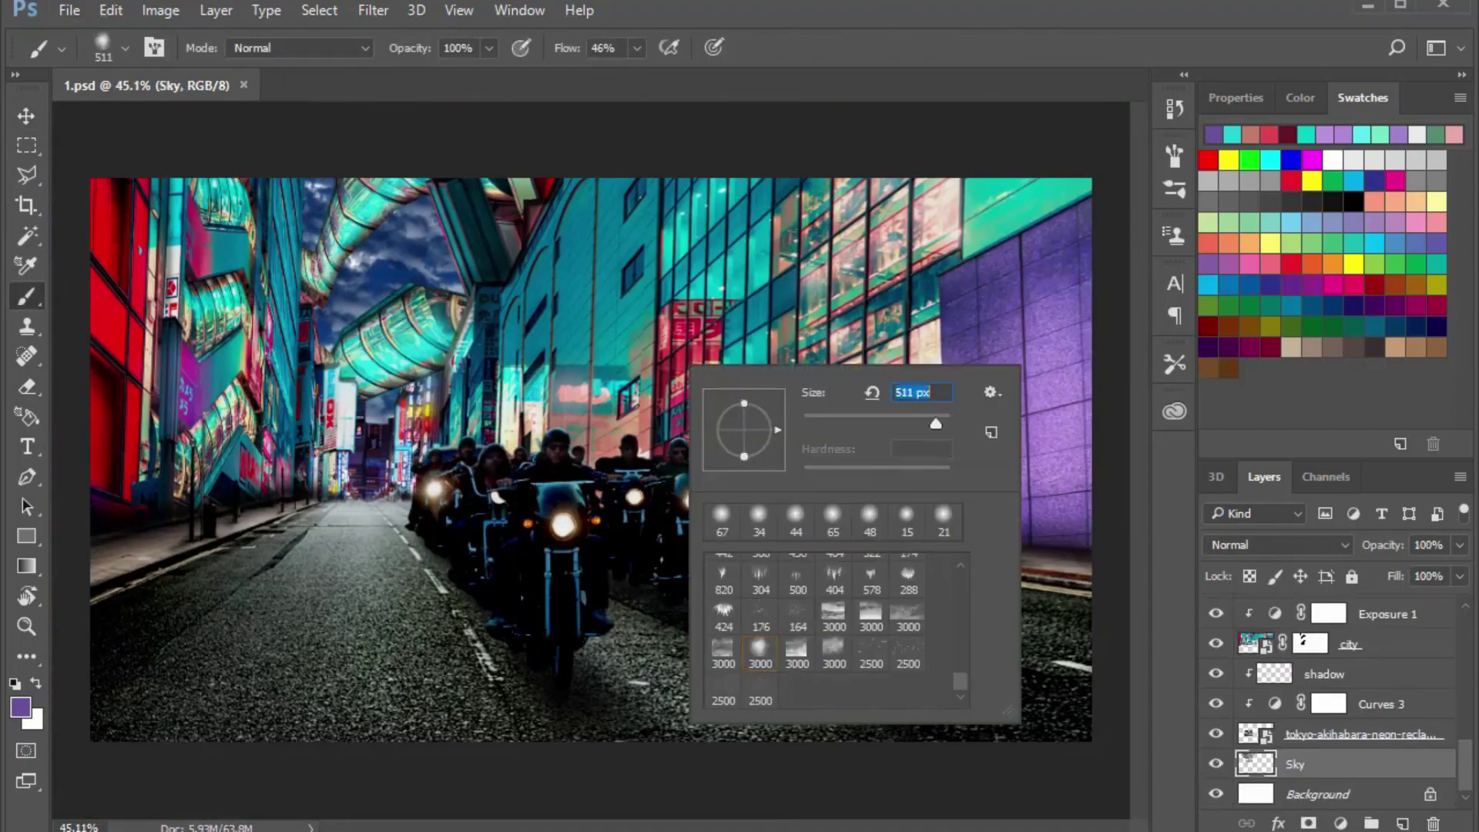
pyautogui.press('Escape')
pyautogui.press('[')
pyautogui.press('[')
pyautogui.press('[')
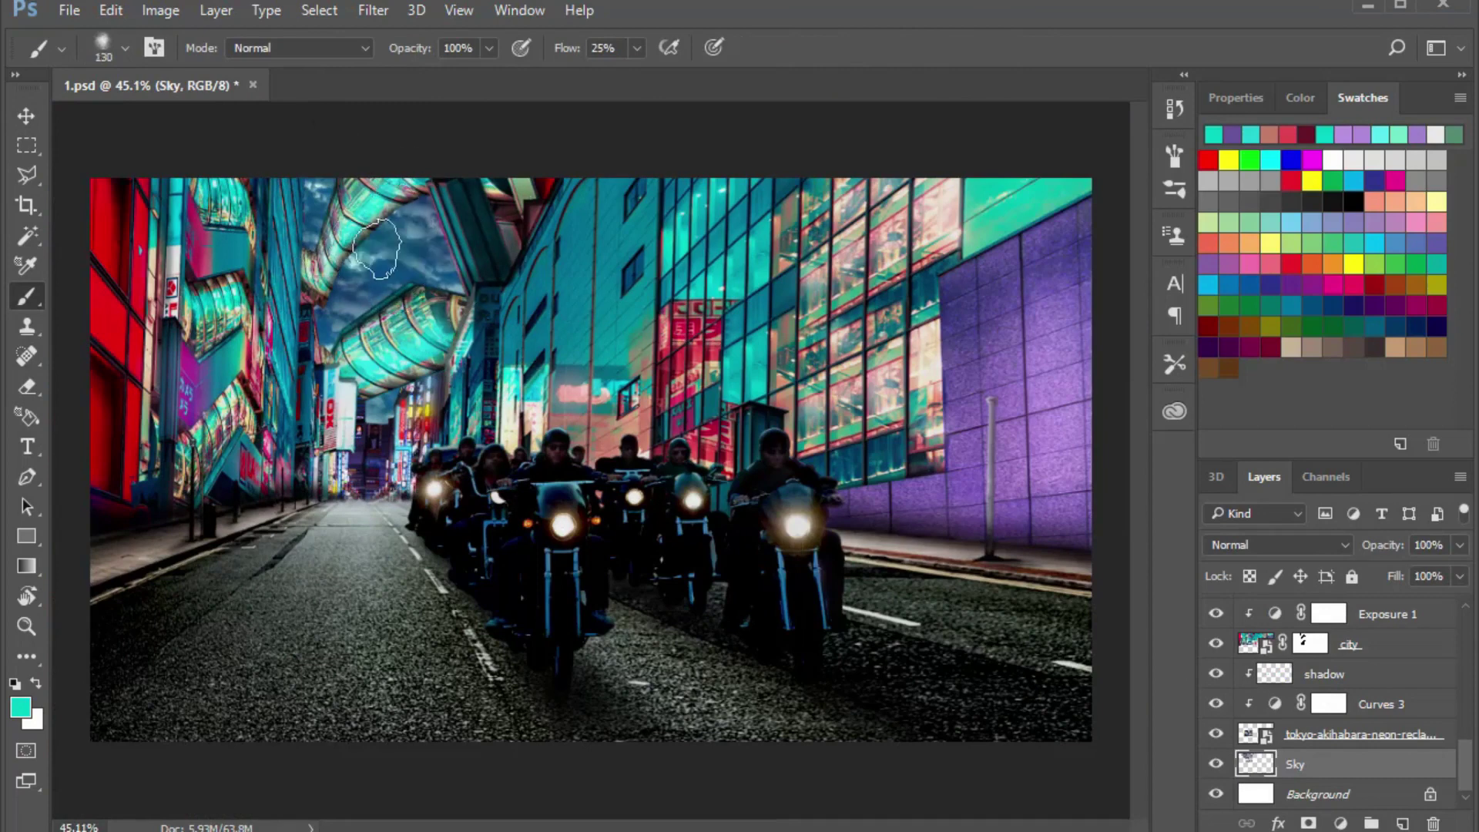
pyautogui.keyDown('alt'); pyautogui.click(749, 308); pyautogui.keyUp('alt')
pyautogui.press(']')
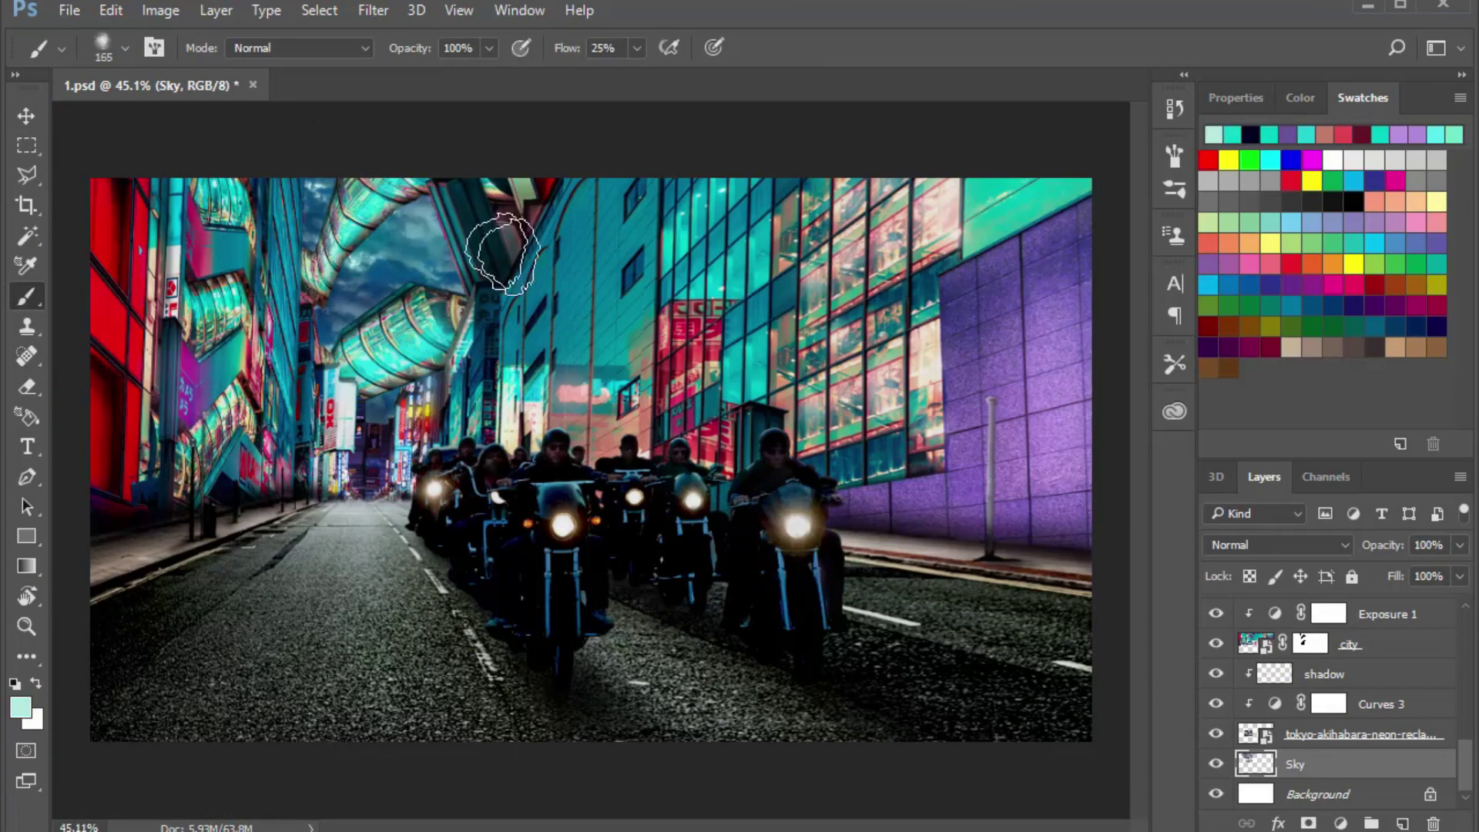
pyautogui.press('v')
pyautogui.press('Escape')
pyautogui.scroll(2, 1464, 740)
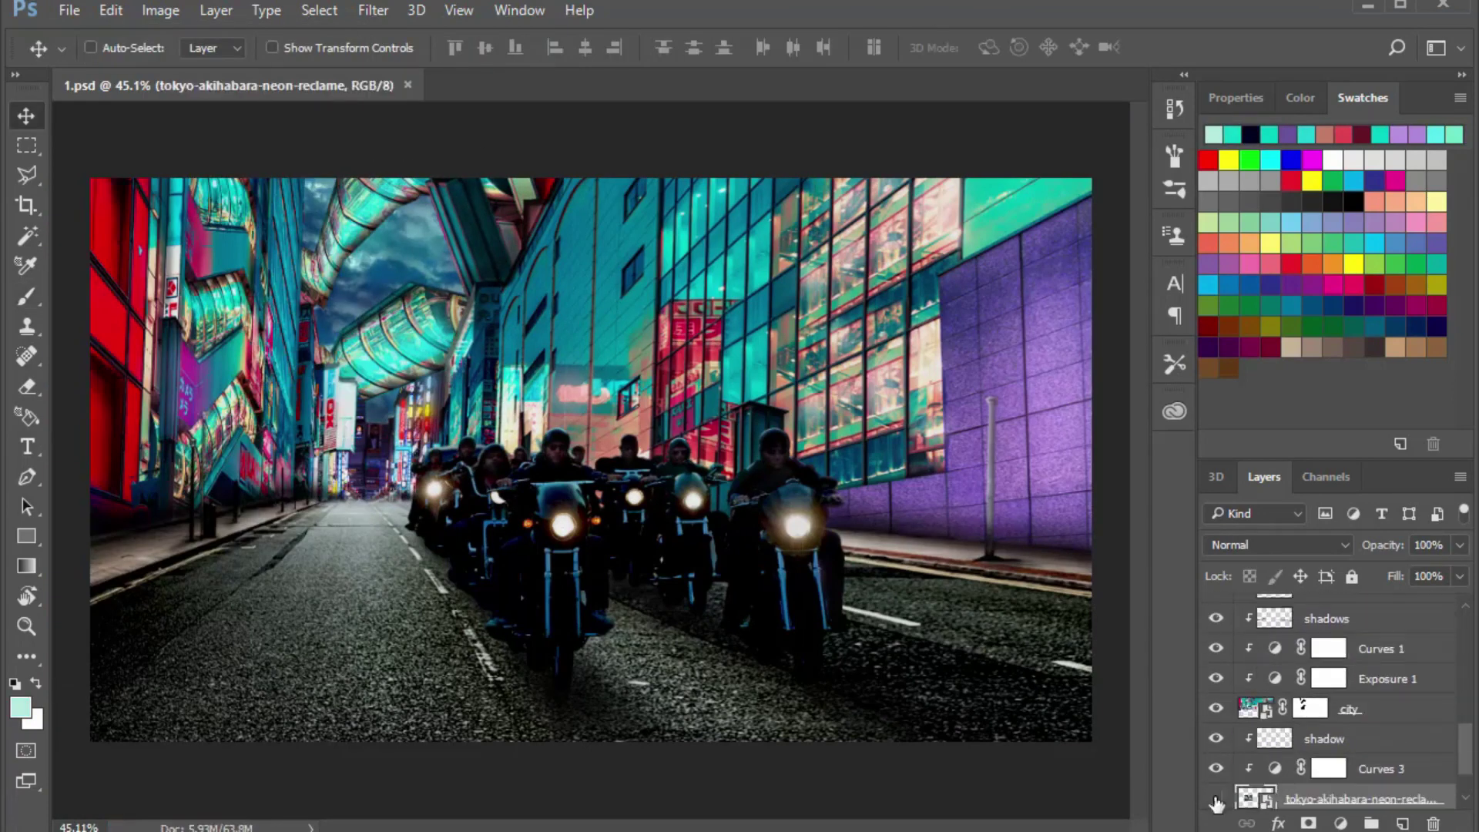
# Move the Brightness/Contrast 1 copy up beside the riders' layers and rename it 'Ref'
pyautogui.scroll(-2, 1463, 739)
pyautogui.moveTo(1379, 752); pyautogui.dragTo(1386, 668)
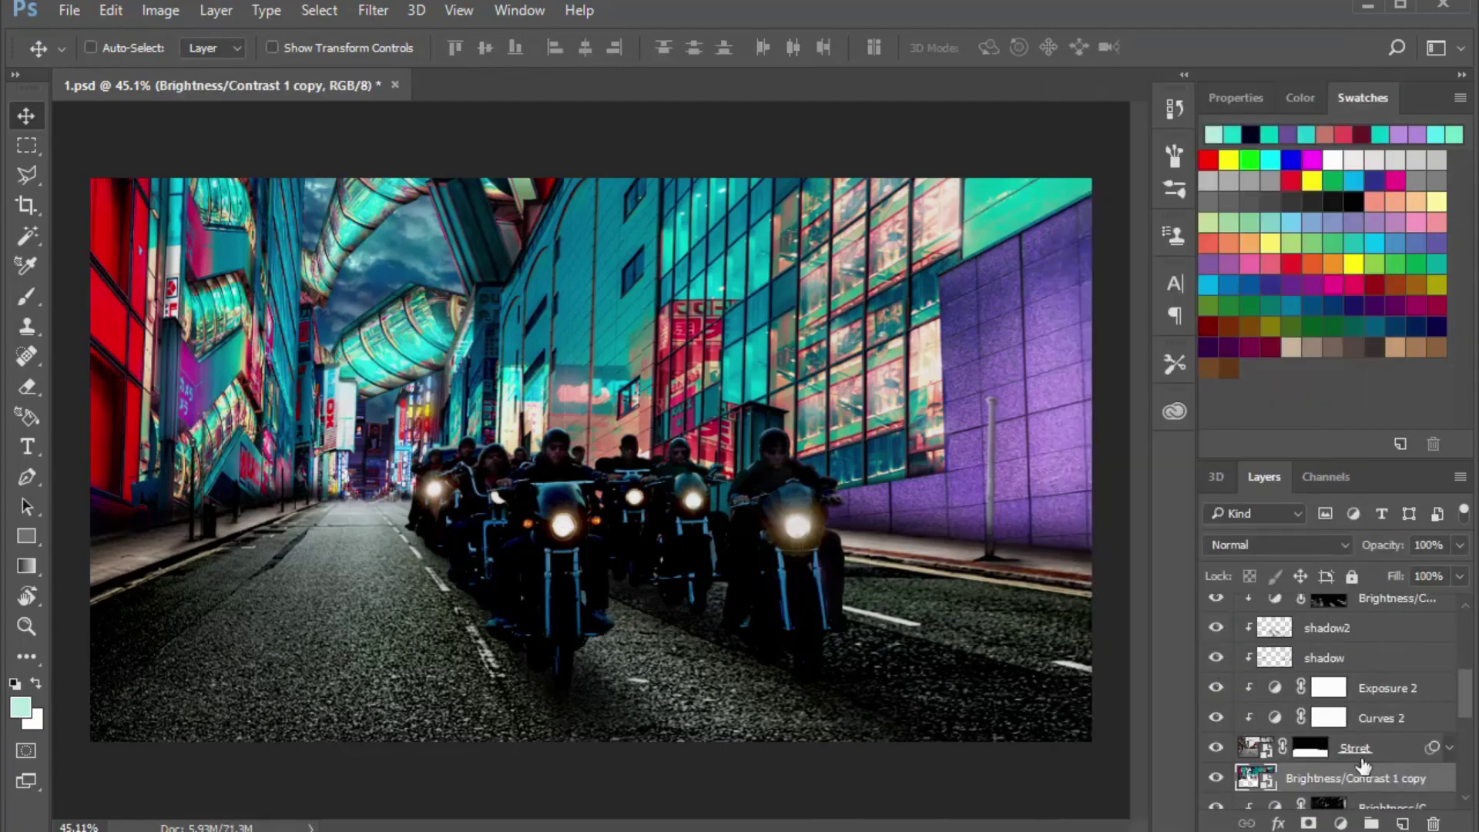
pyautogui.doubleClick(1321, 669)
pyautogui.write('Ref')
pyautogui.press('Return')
# Flip Ref vertically below the street and perspective-widen its bottom edge
pyautogui.hotkey('ctrl', 't')
pyautogui.rightClick(886, 462)
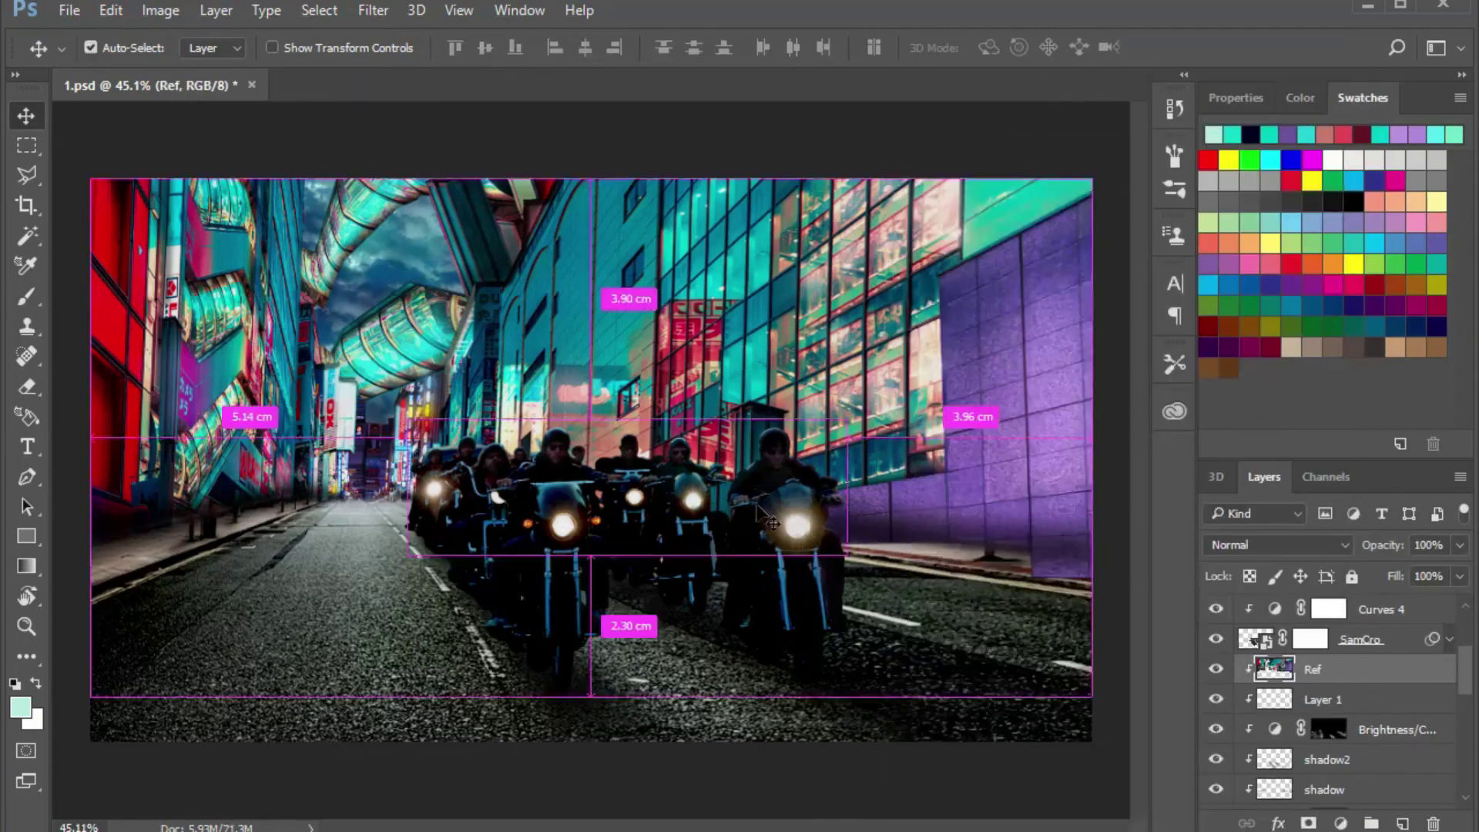
pyautogui.moveTo(828, 645)
pyautogui.mouseDown()
pyautogui.moveTo(828, 790)
pyautogui.moveTo(832, 655)
pyautogui.mouseUp()
pyautogui.hotkey('ctrl', '-')
pyautogui.rightClick(855, 616)
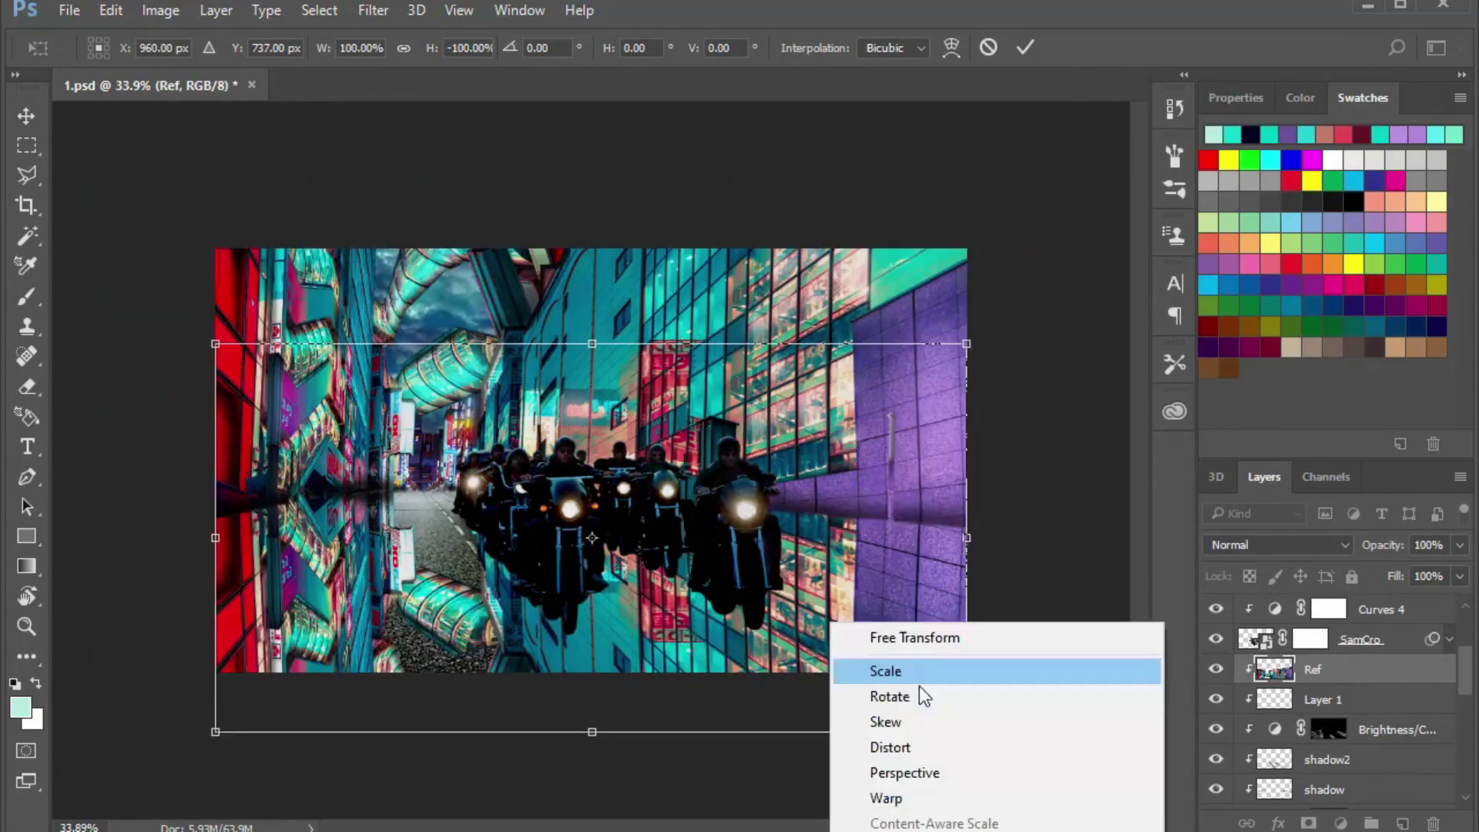
pyautogui.click(909, 744)
pyautogui.moveTo(967, 732)
pyautogui.mouseDown()
pyautogui.moveTo(1005, 736)
pyautogui.moveTo(990, 732)
pyautogui.mouseUp()
pyautogui.press('Return')
pyautogui.scroll(1, 994, 732)
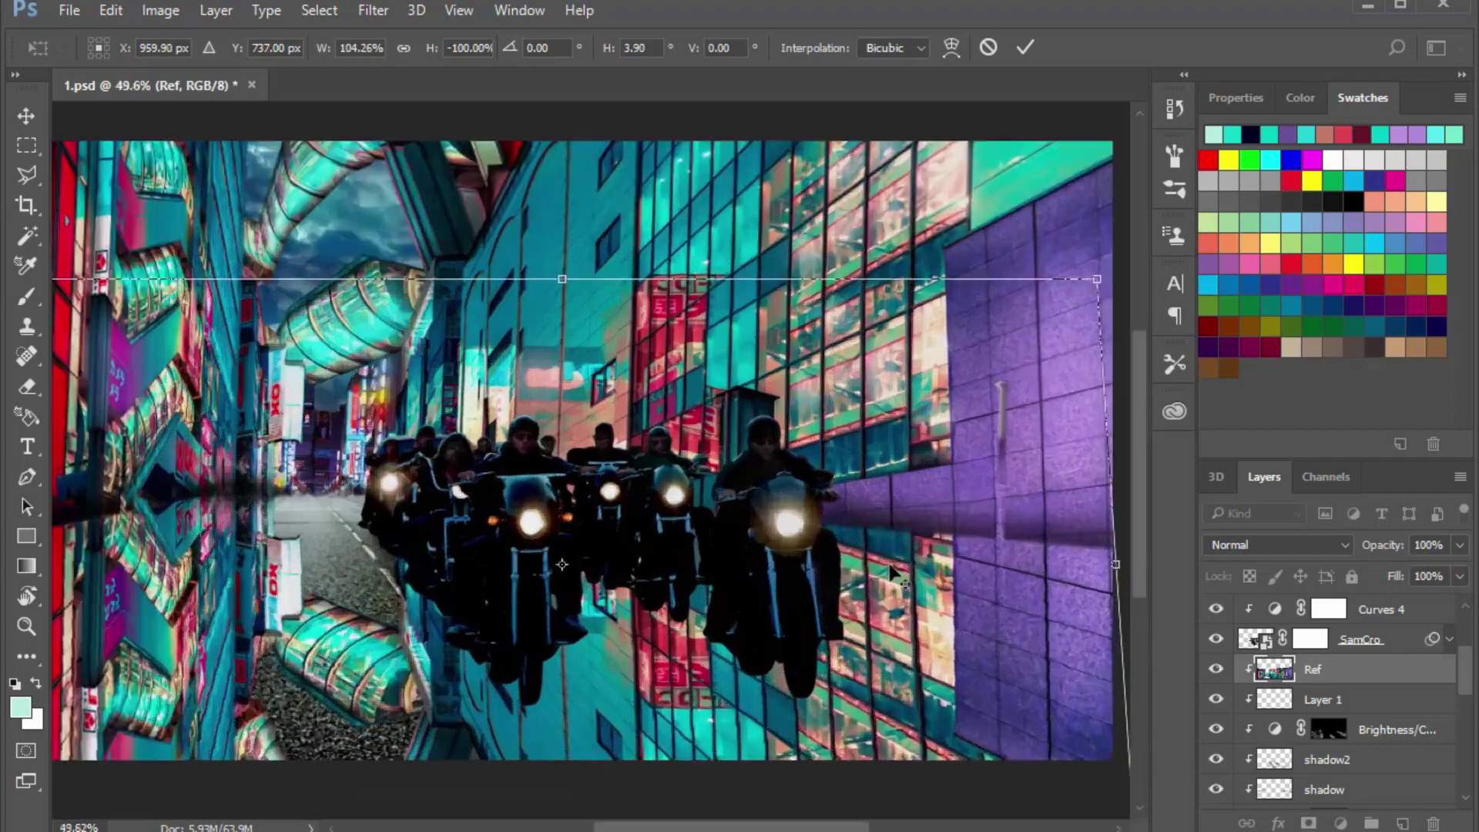
# Blend Ref in Color Dodge at 90% opacity and 60% fill
pyautogui.click(1277, 545)
pyautogui.click(1288, 767)
pyautogui.write('84')
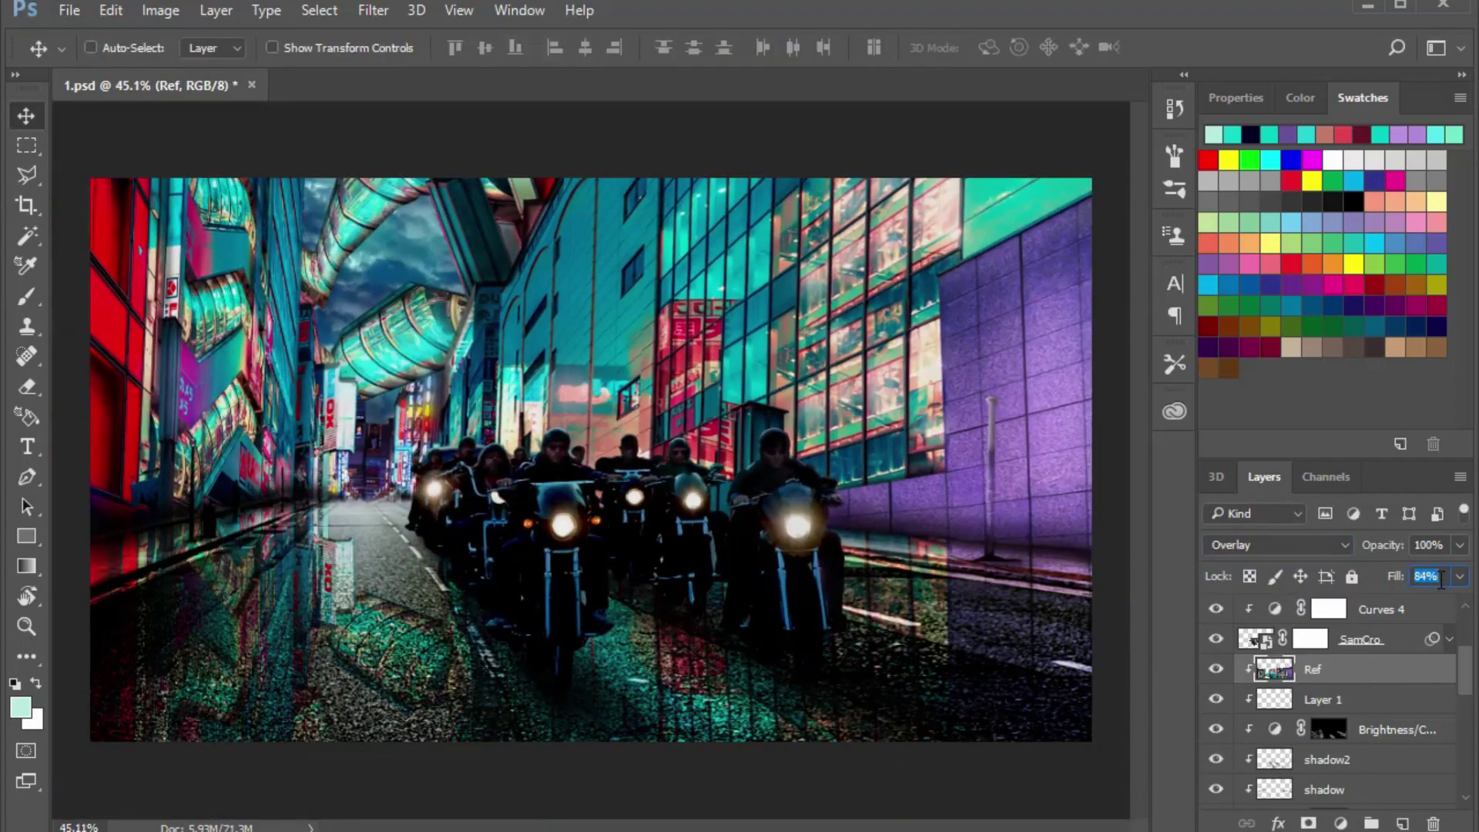
pyautogui.click(1429, 577)
pyautogui.write('80')
pyautogui.press('Return')
pyautogui.scroll(3, 1277, 544)
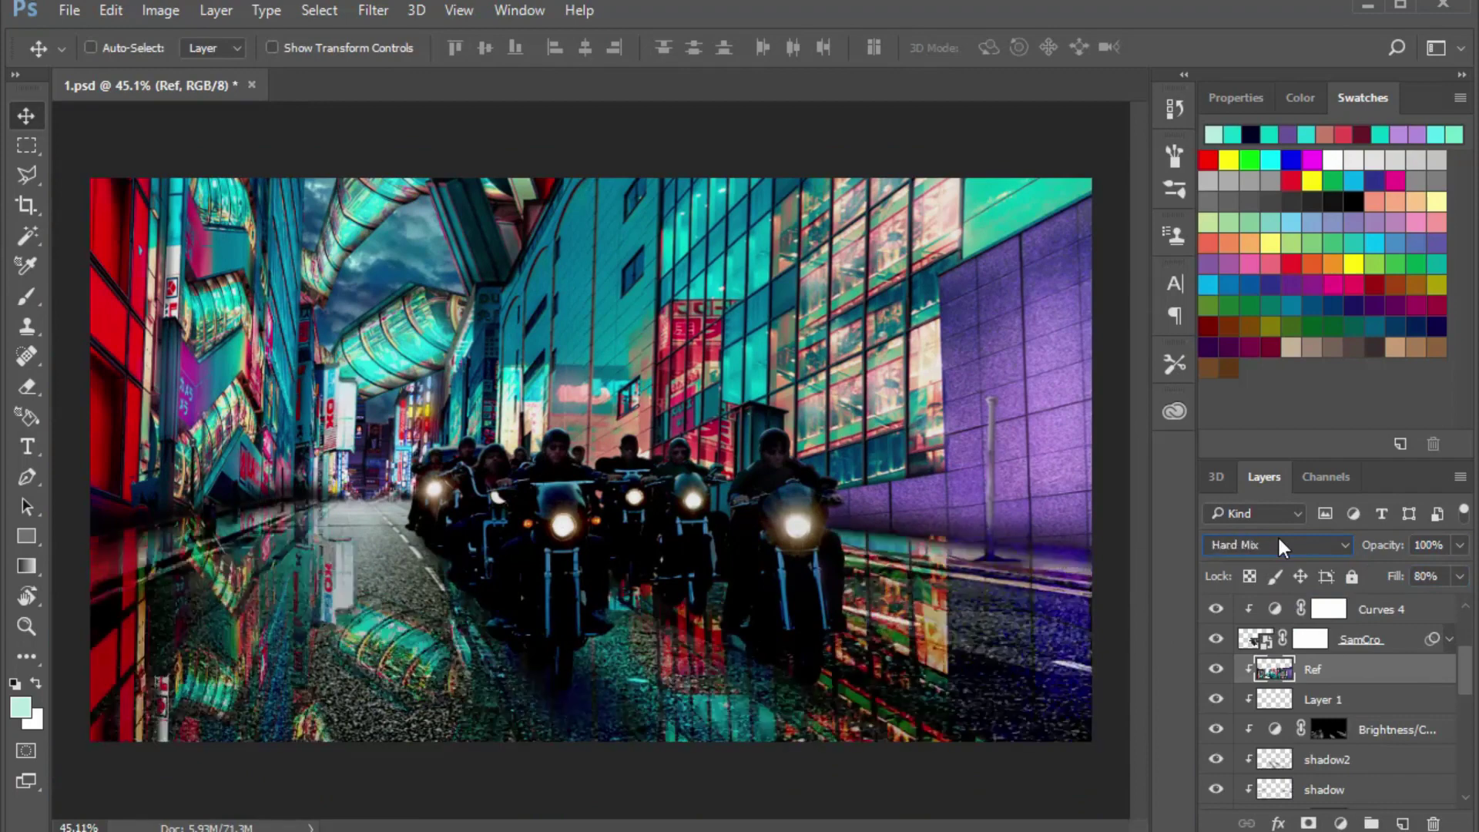
pyautogui.press('9')
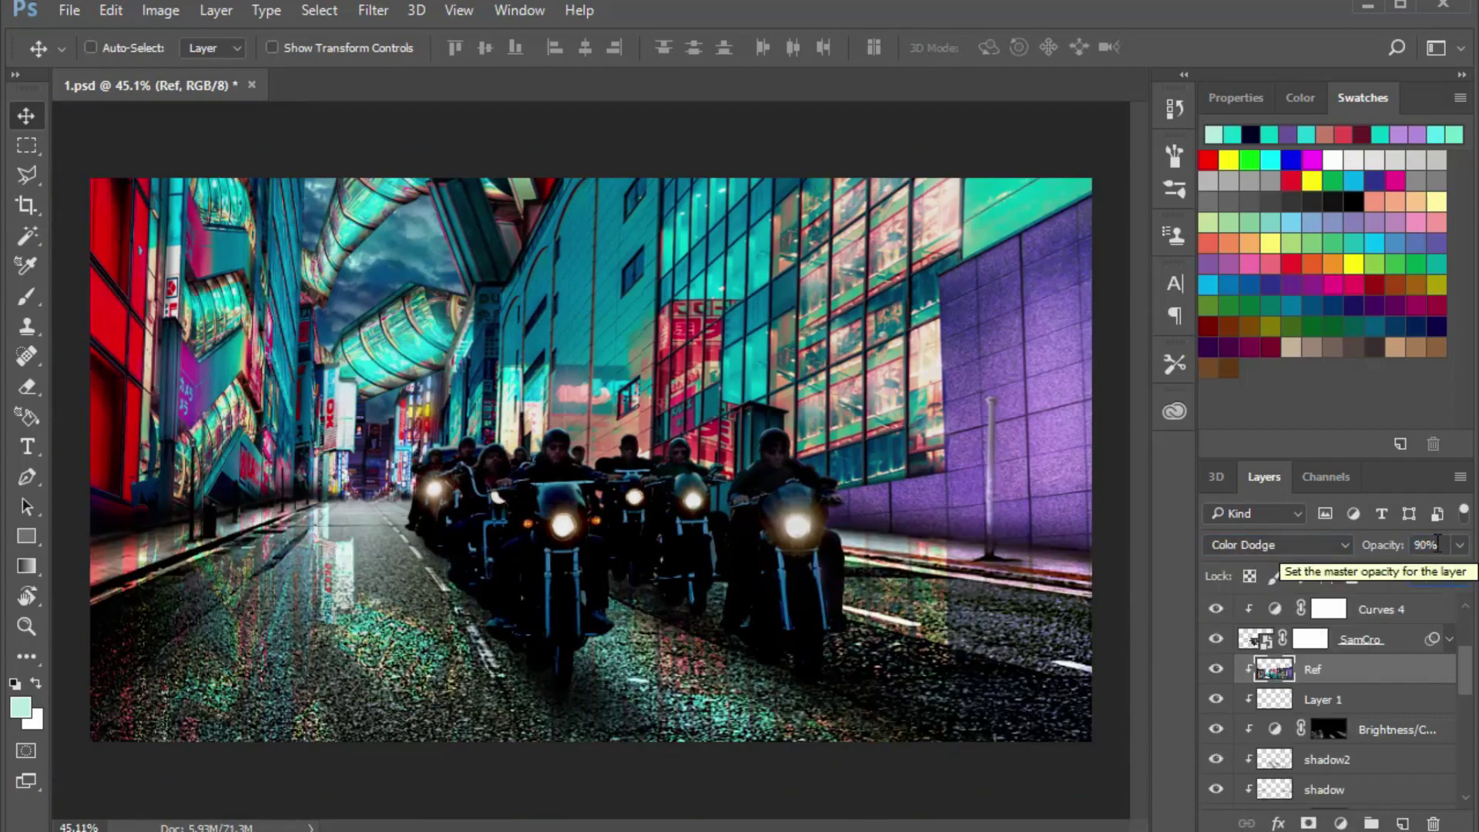
pyautogui.write('60')
pyautogui.press('Return')
# Add a layer mask to Ref and paint black so the reflection fades across the road
pyautogui.click(1308, 823)
pyautogui.press('b')
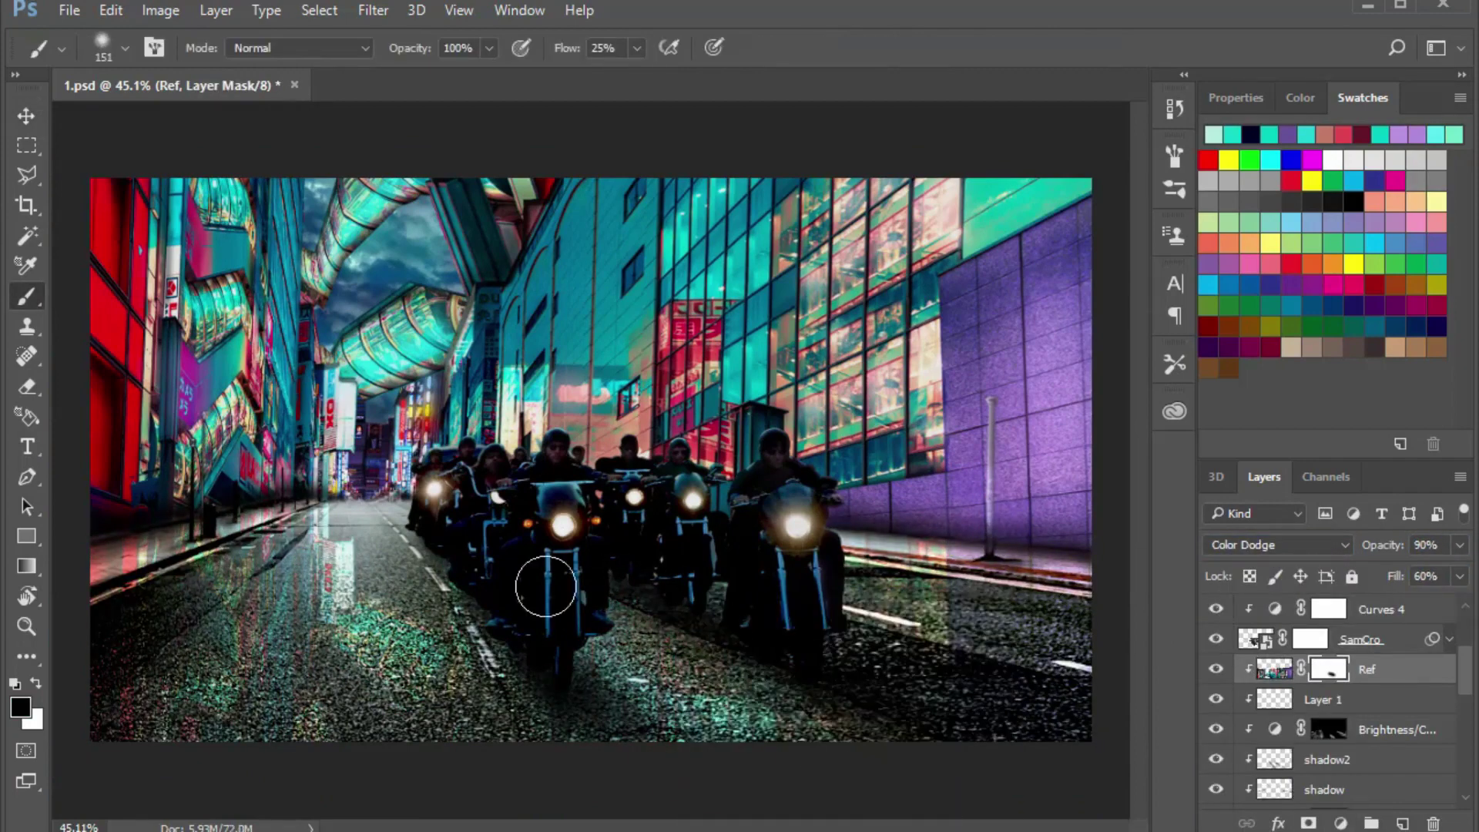
pyautogui.moveTo(374, 567); pyautogui.dragTo(370, 607)
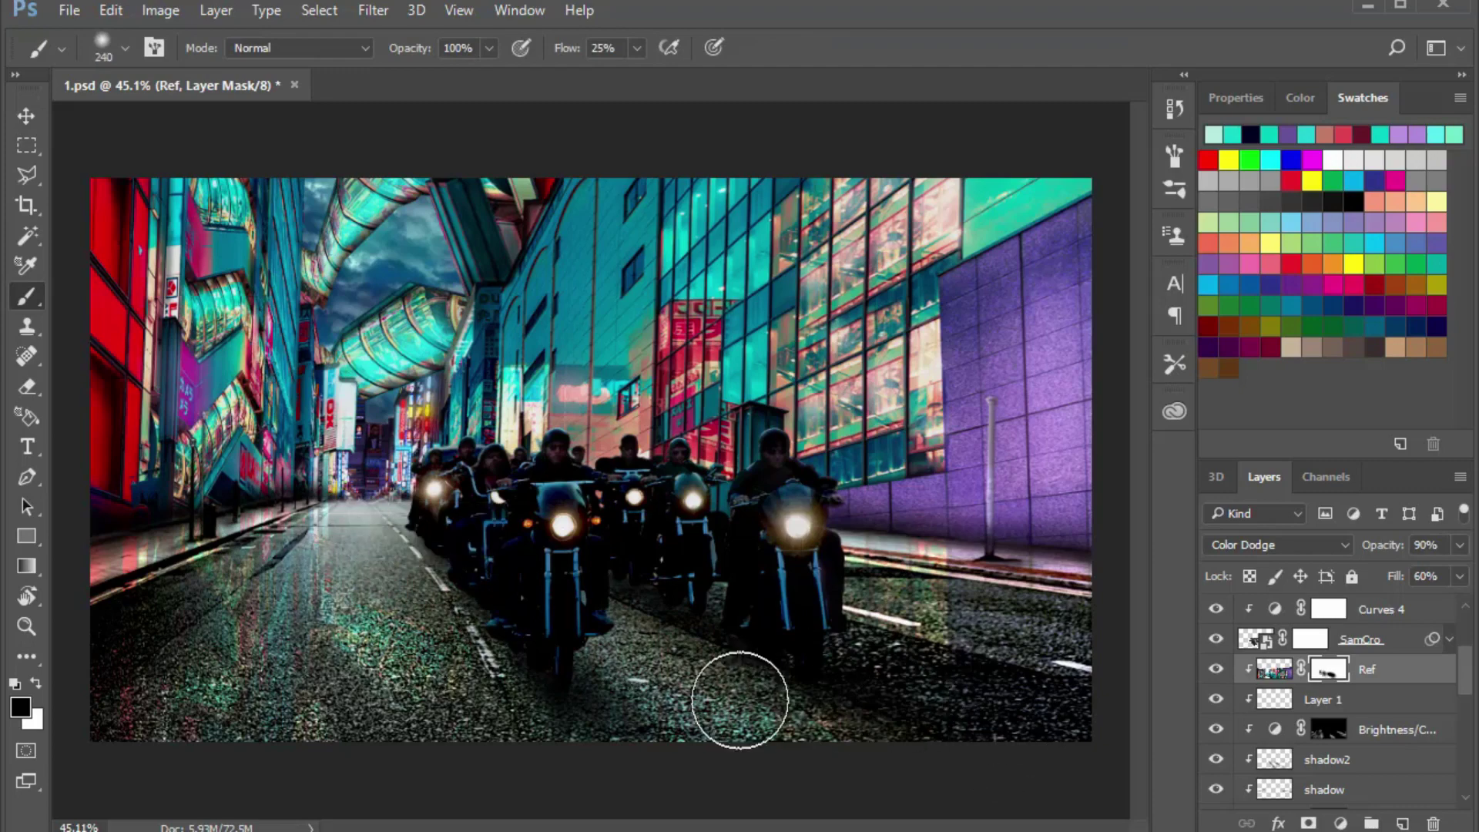
pyautogui.moveTo(306, 720); pyautogui.dragTo(342, 619)
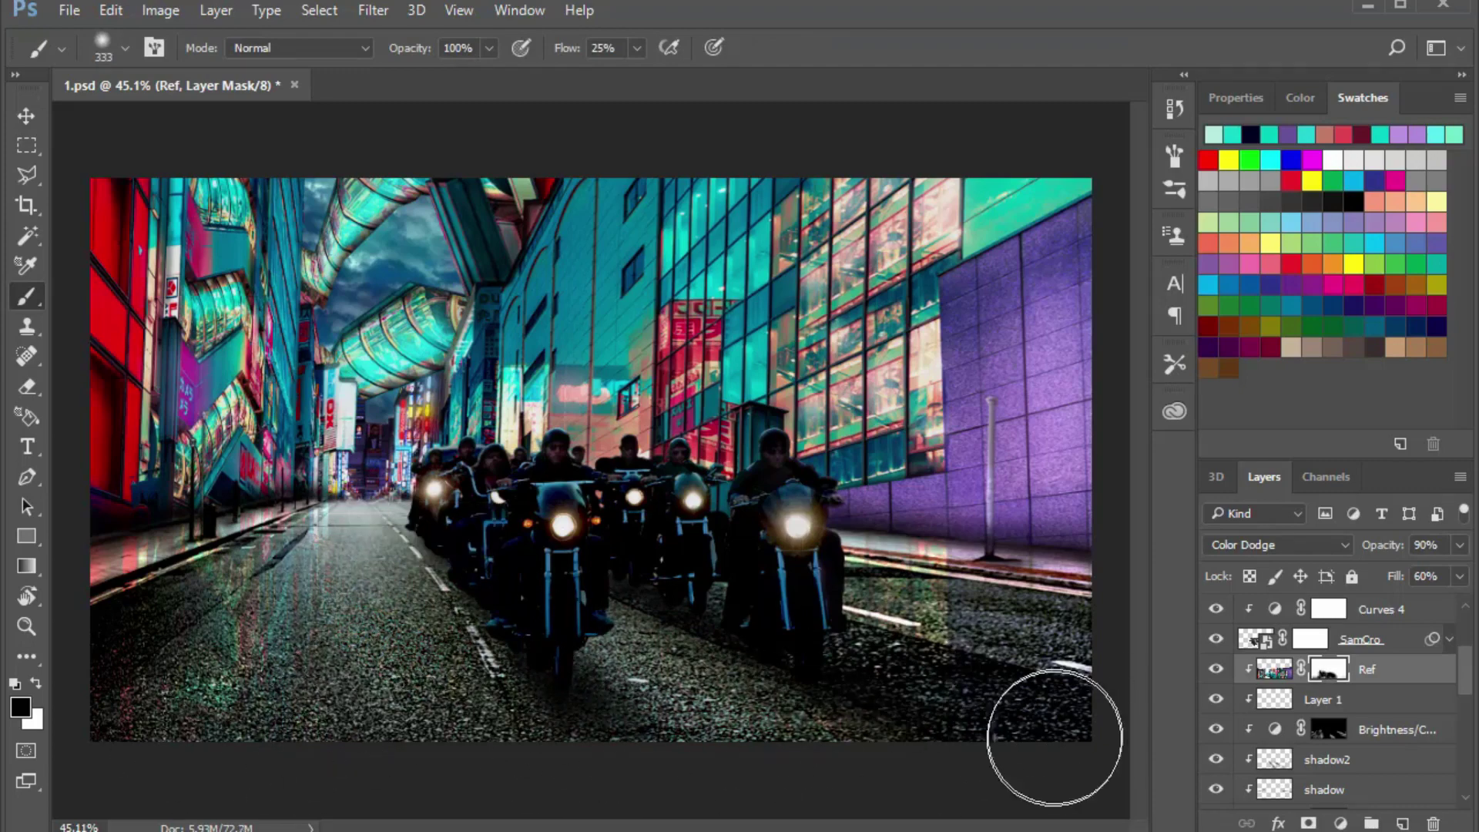
pyautogui.moveTo(982, 568); pyautogui.dragTo(925, 567)
pyautogui.scroll(2, 964, 512)
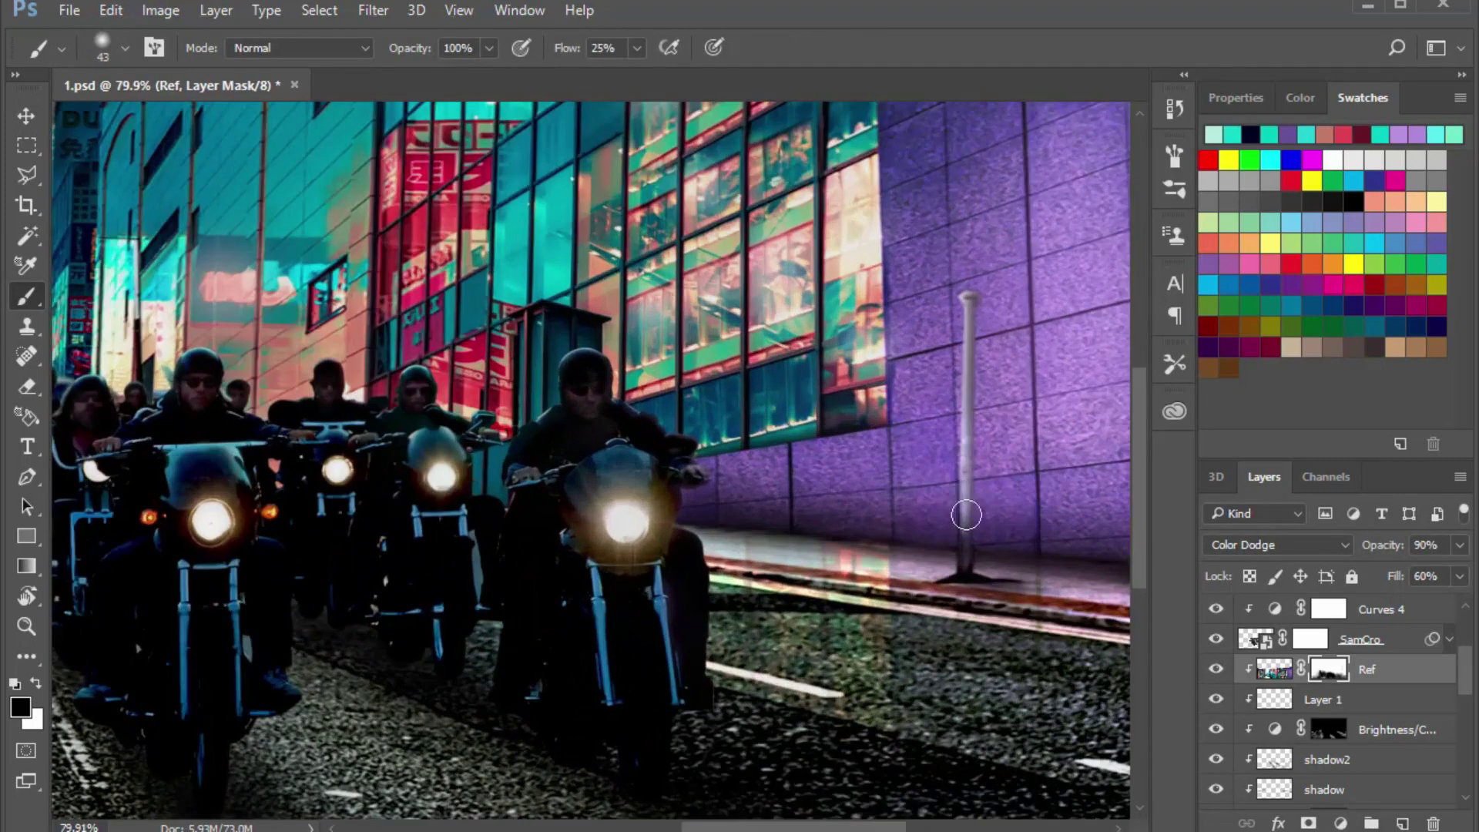
pyautogui.scroll(-2, 963, 511)
pyautogui.scroll(1, 180, 532)
pyautogui.scroll(-1, 865, 519)
pyautogui.scroll(1, 917, 555)
pyautogui.rightClick(917, 554)
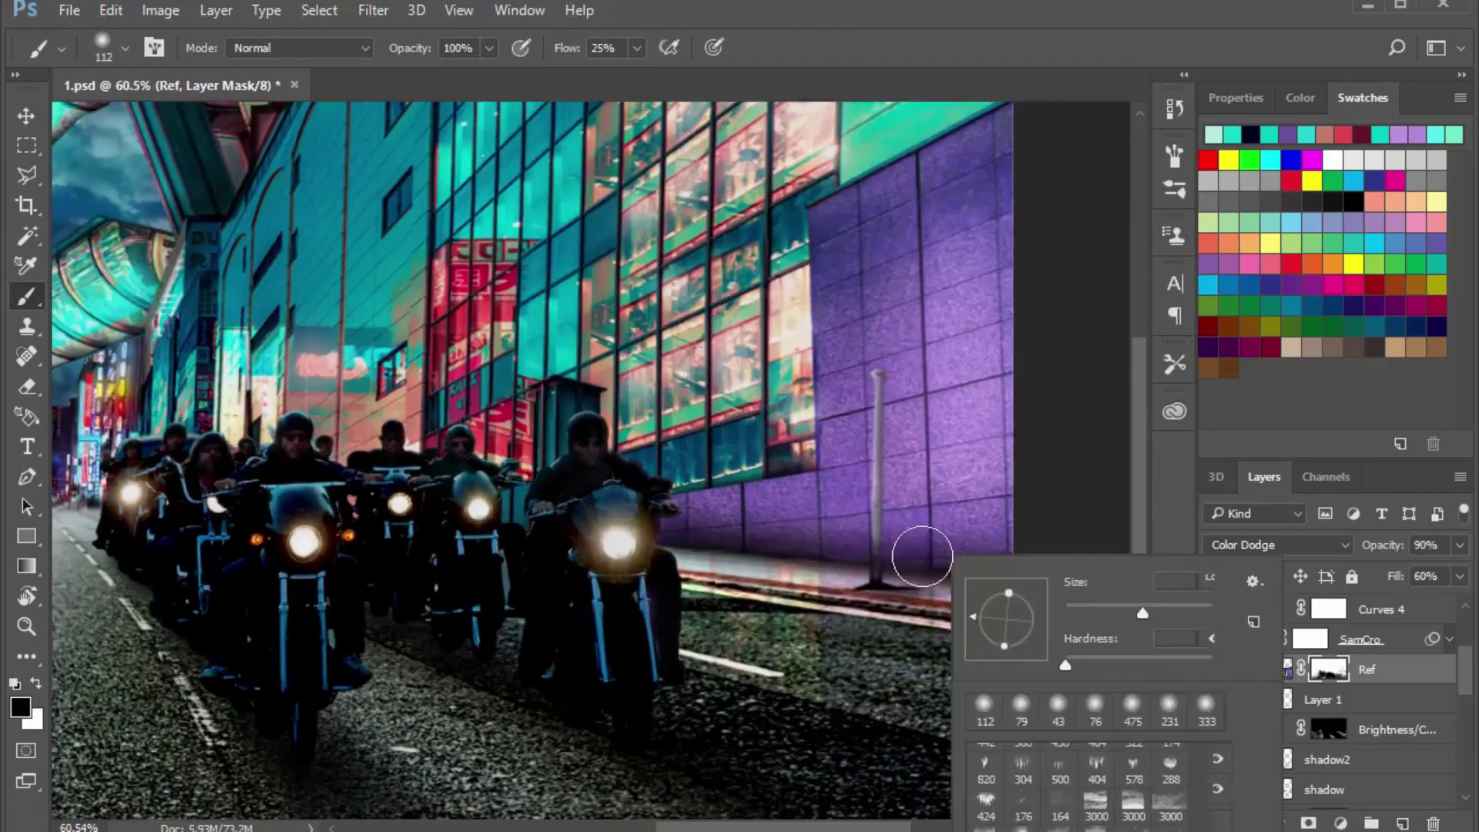
pyautogui.moveTo(817, 573); pyautogui.dragTo(823, 593)
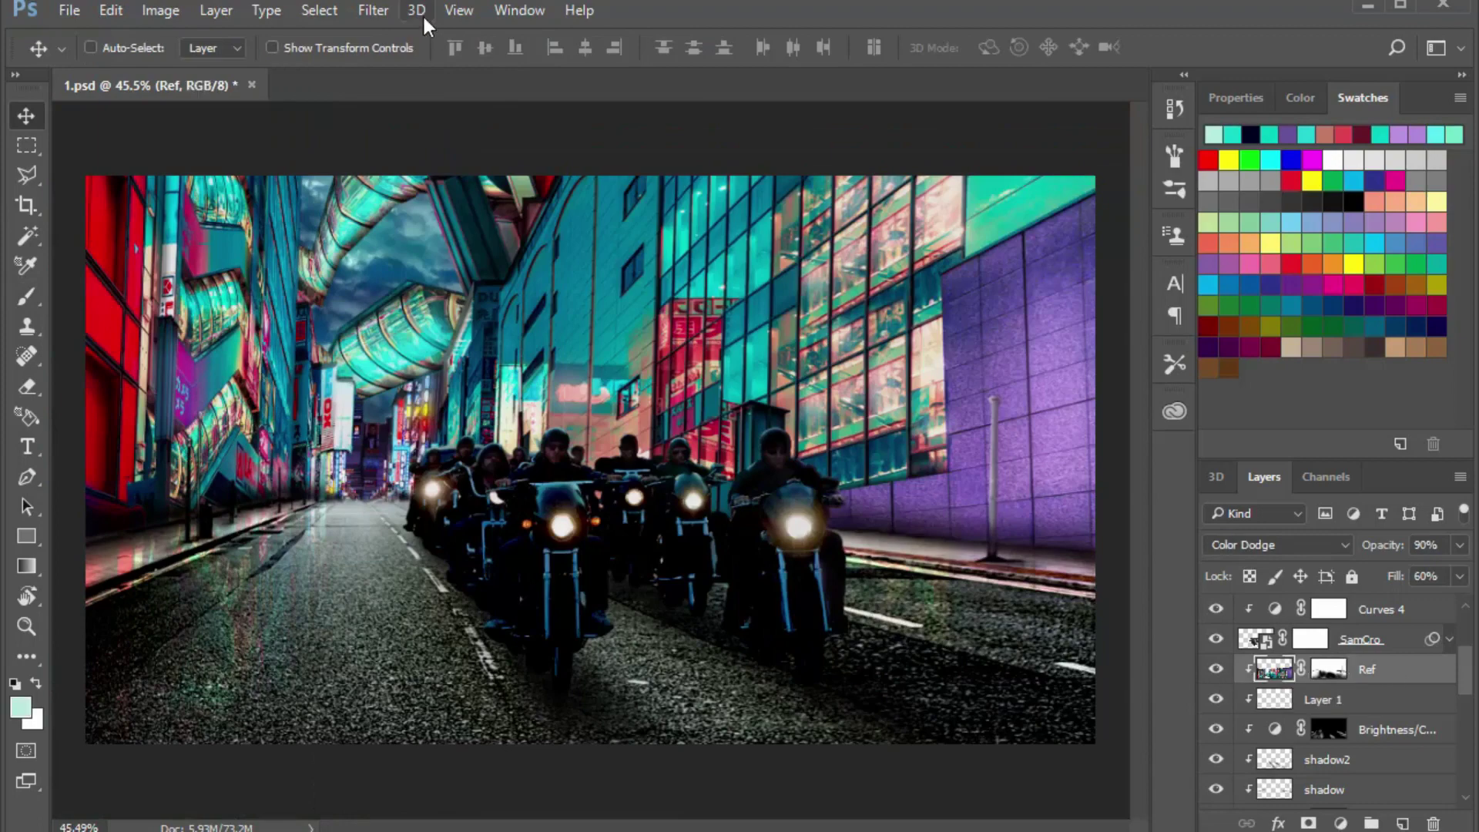
# Try the Wave and ZigZag distortion filters on the Ref layer
pyautogui.click(373, 10)
pyautogui.click(720, 330)
pyautogui.click(855, 327)
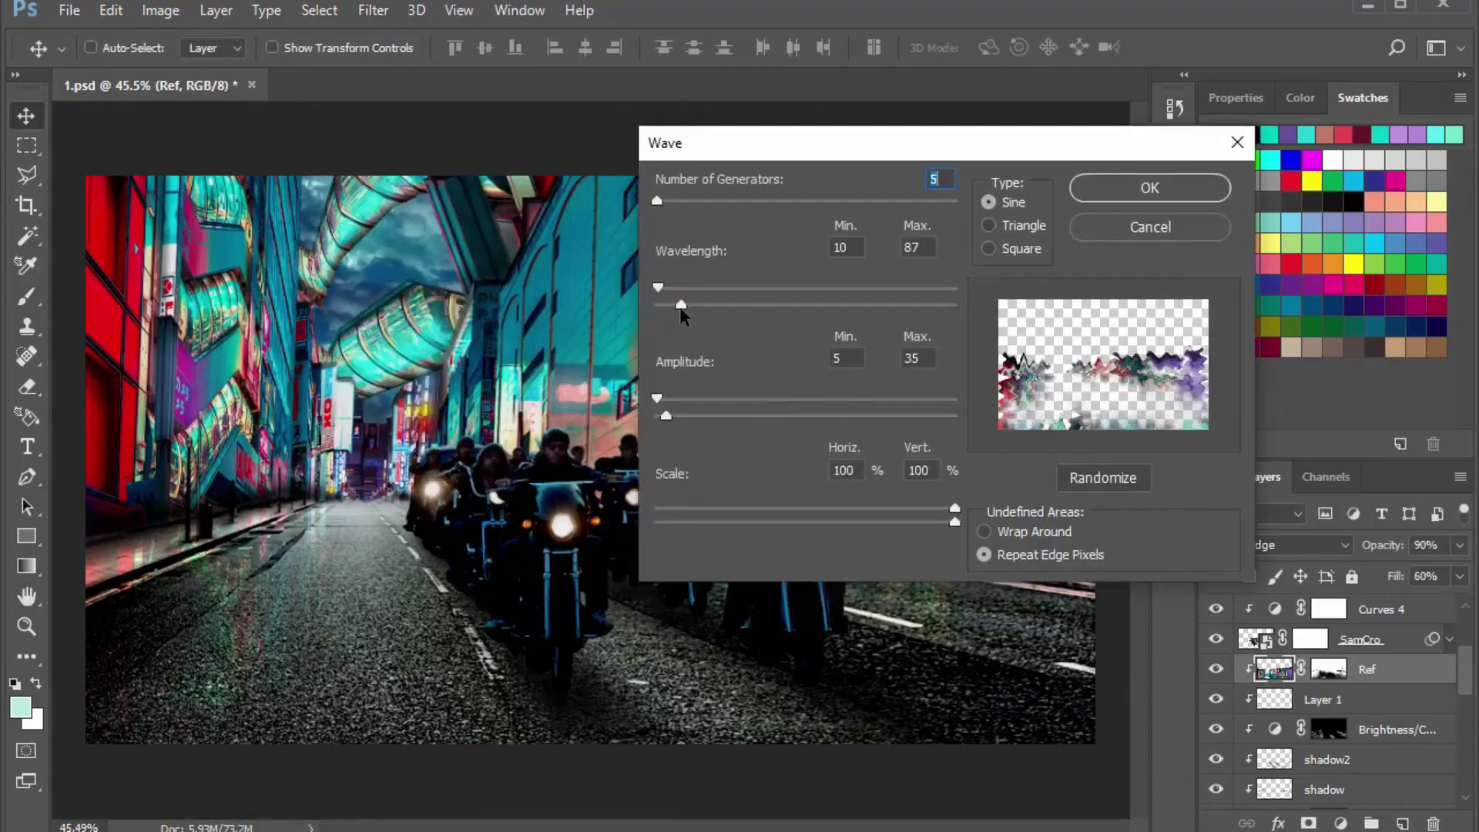
pyautogui.click(1149, 187)
pyautogui.click(373, 10)
pyautogui.click(713, 492)
pyautogui.click(1149, 211)
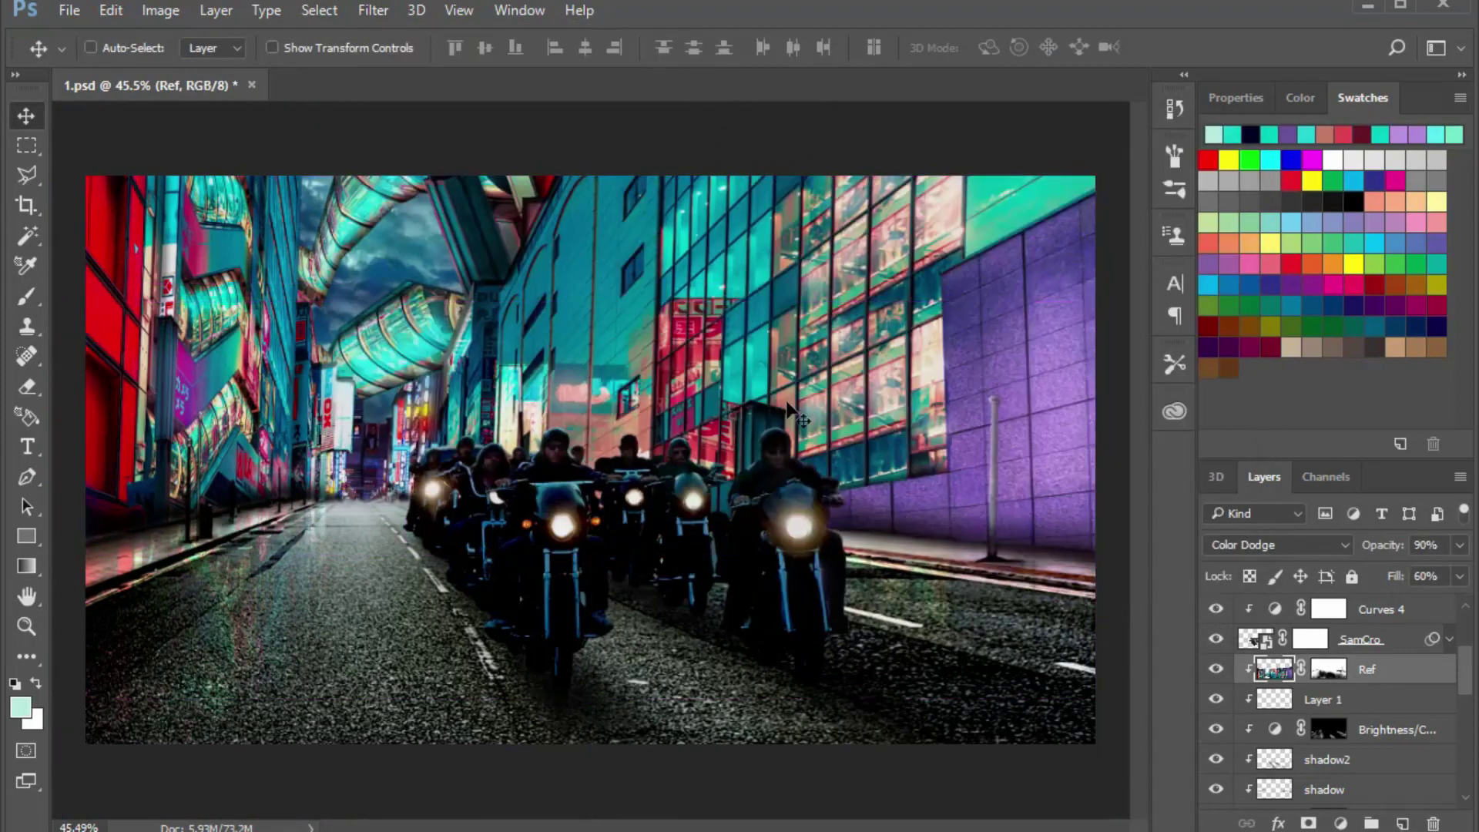
# Duplicate Ref, move the copy upward and apply a 72.6 Gaussian Blur
pyautogui.hotkey('ctrl', 'j')
pyautogui.hotkey('ctrl', 't')
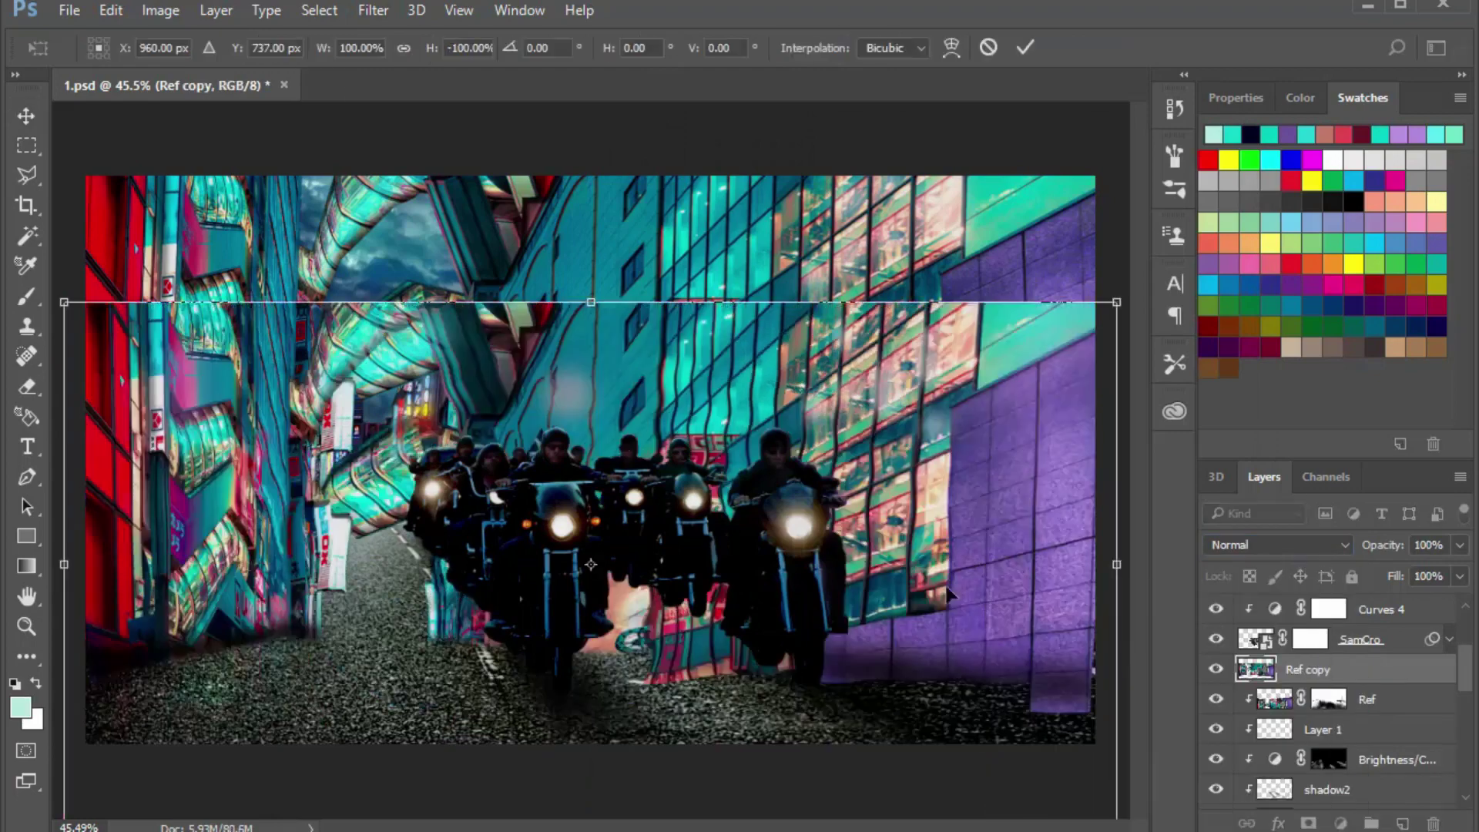
pyautogui.moveTo(949, 594); pyautogui.dragTo(990, 477)
pyautogui.press('Return')
pyautogui.click(373, 10)
pyautogui.click(739, 308)
pyautogui.moveTo(1109, 552); pyautogui.dragTo(1198, 551)
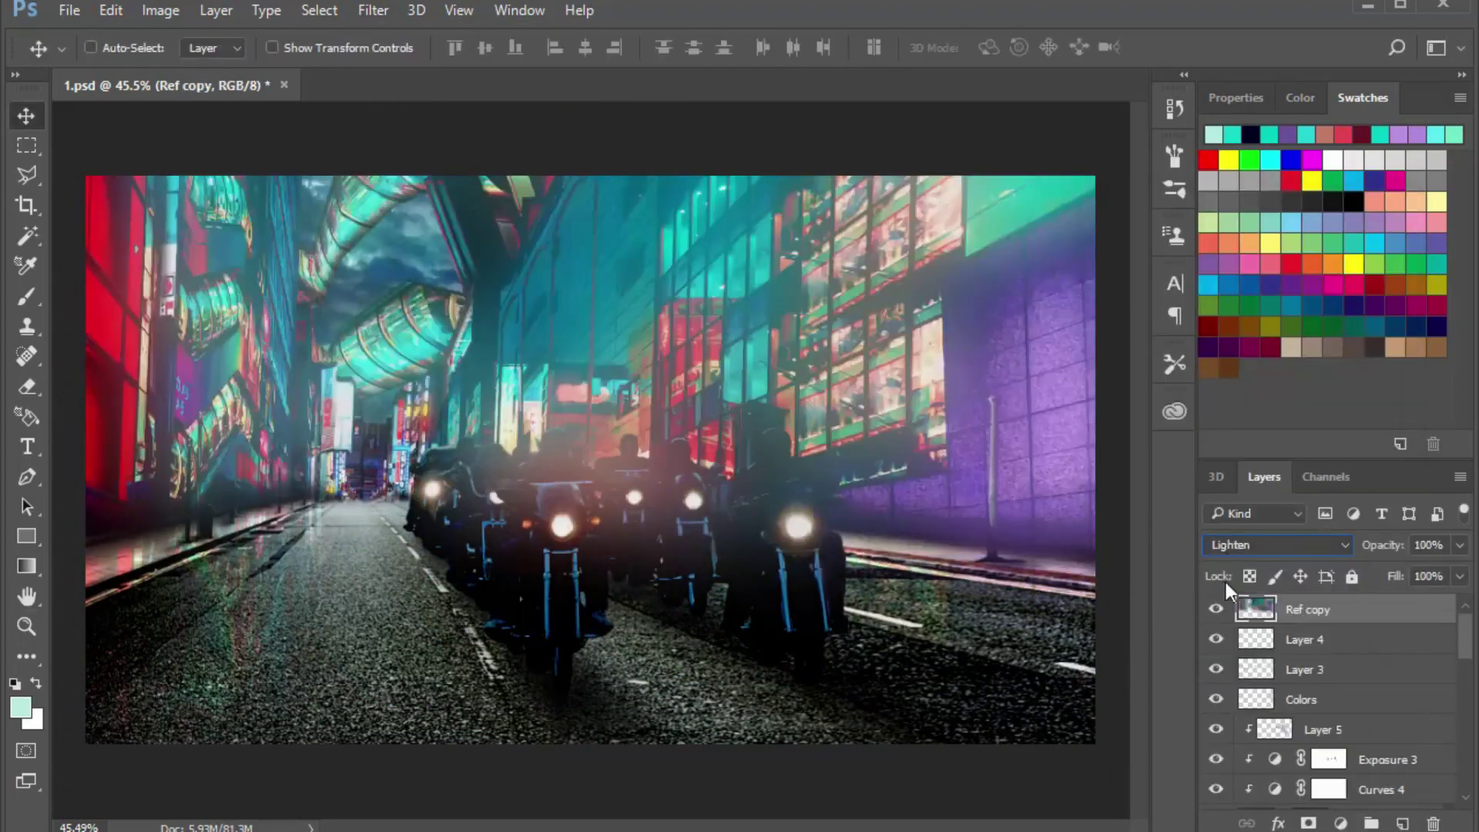
# Set Ref copy to Screen at 60% opacity and 50% fill, then hide it
pyautogui.scroll(-2, 1250, 547)
pyautogui.scroll(2, 1250, 547)
pyautogui.press('7')
pyautogui.click(1425, 576)
pyautogui.write('50')
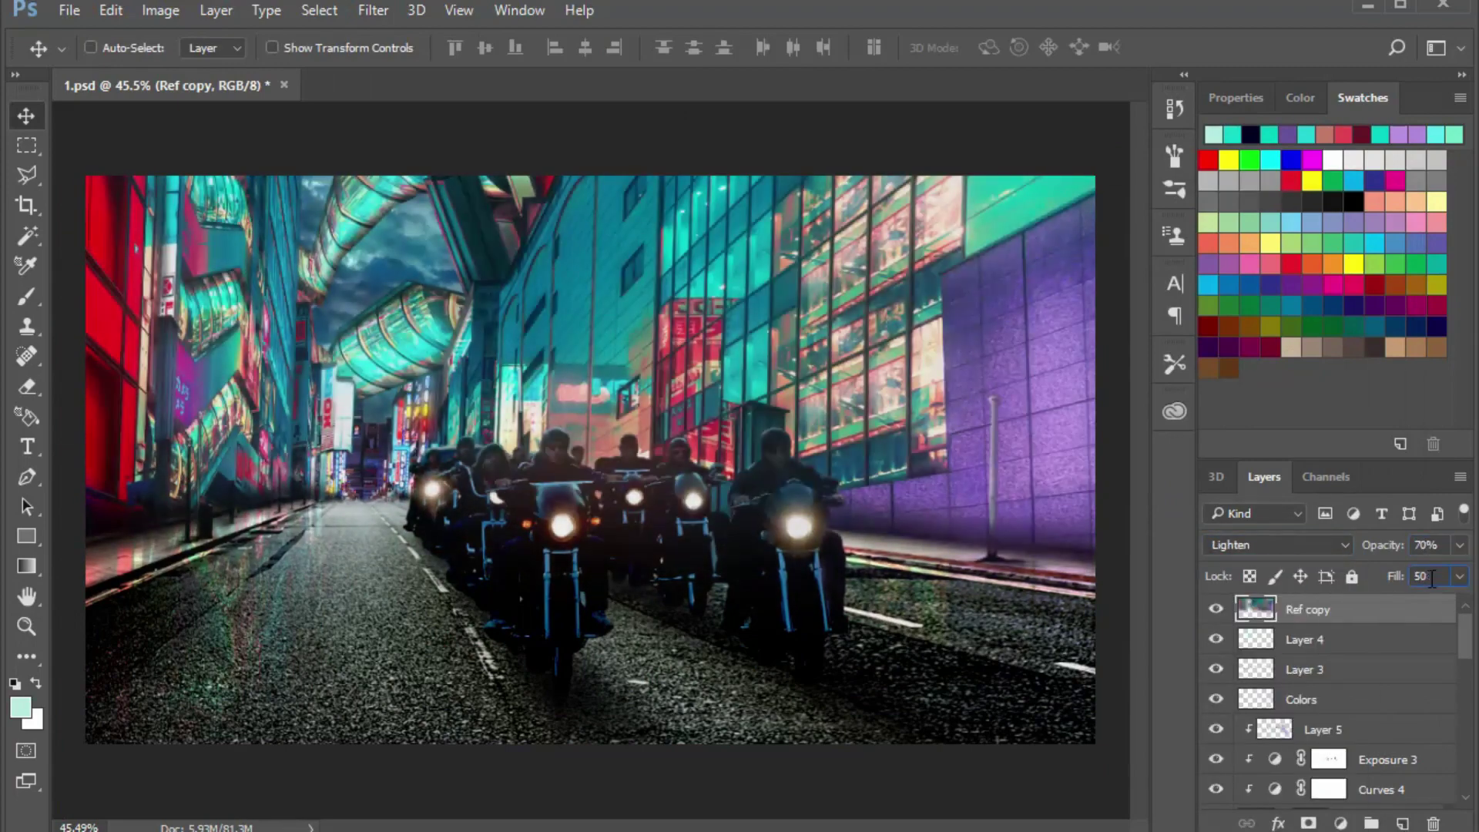
pyautogui.press('Return')
pyautogui.hotkey('shift', '+')
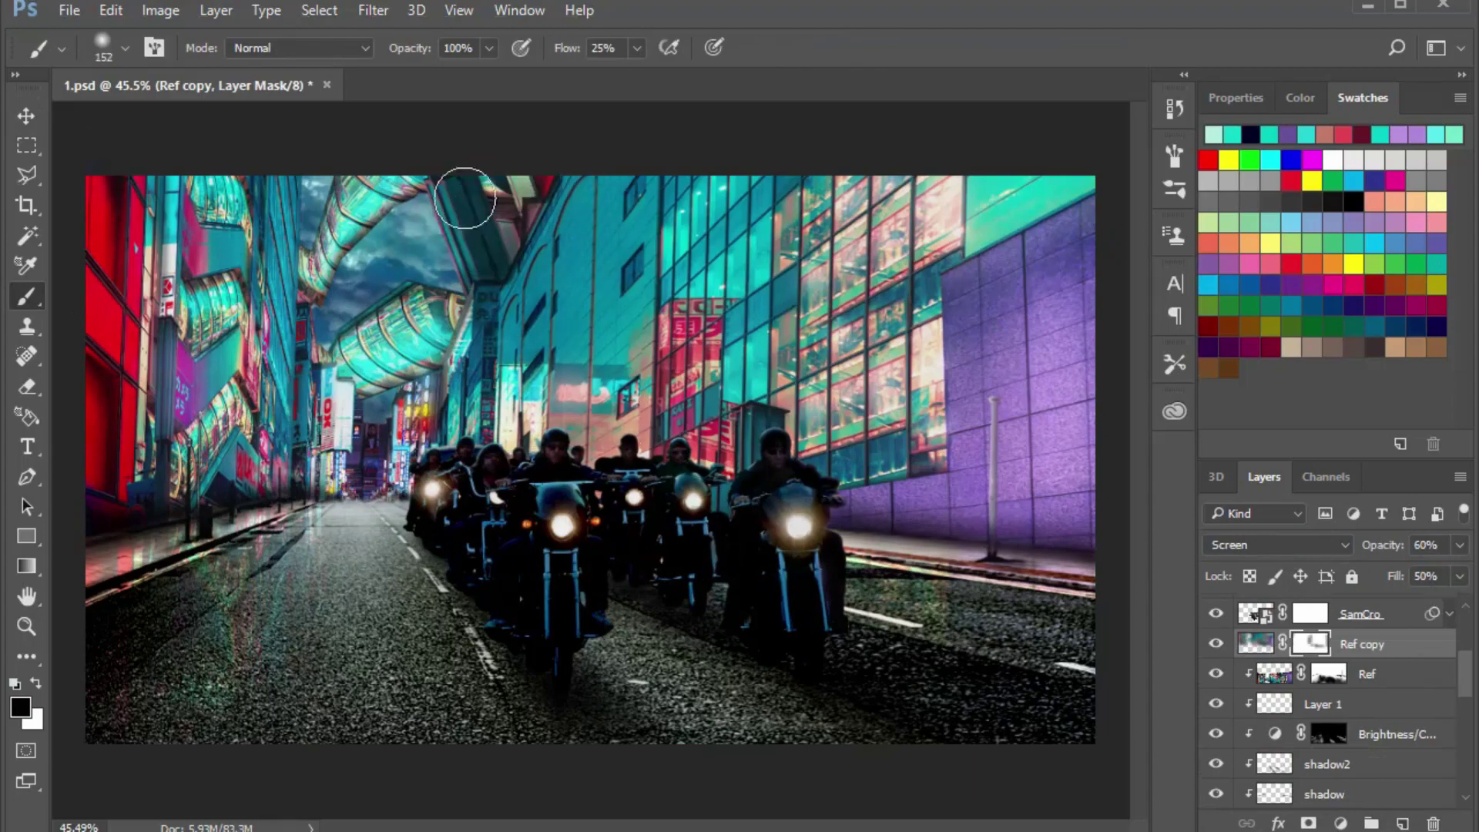
pyautogui.press('[')
pyautogui.press('[')
pyautogui.press('[')
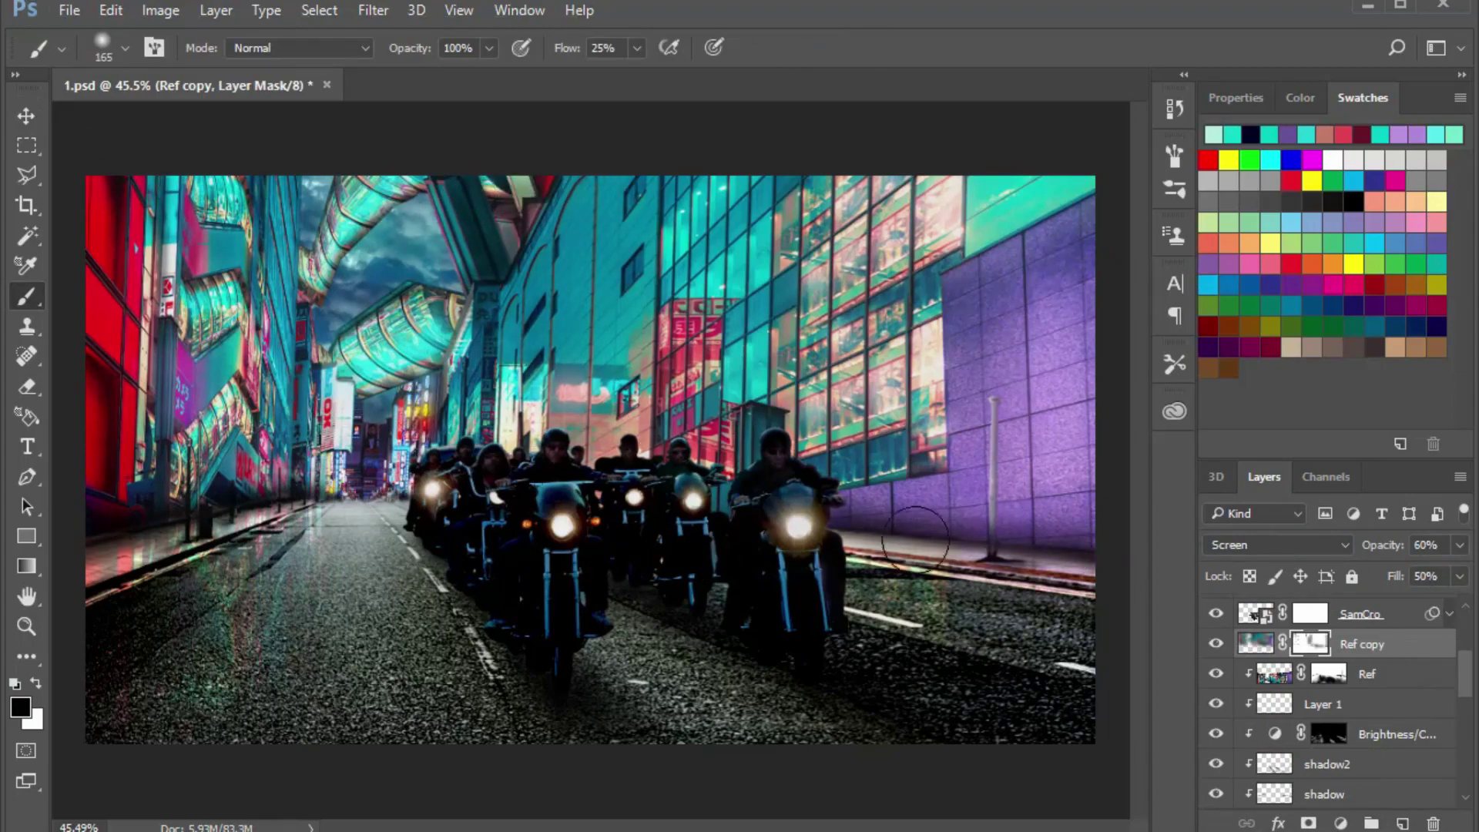
pyautogui.press('v')
pyautogui.click(1216, 643)
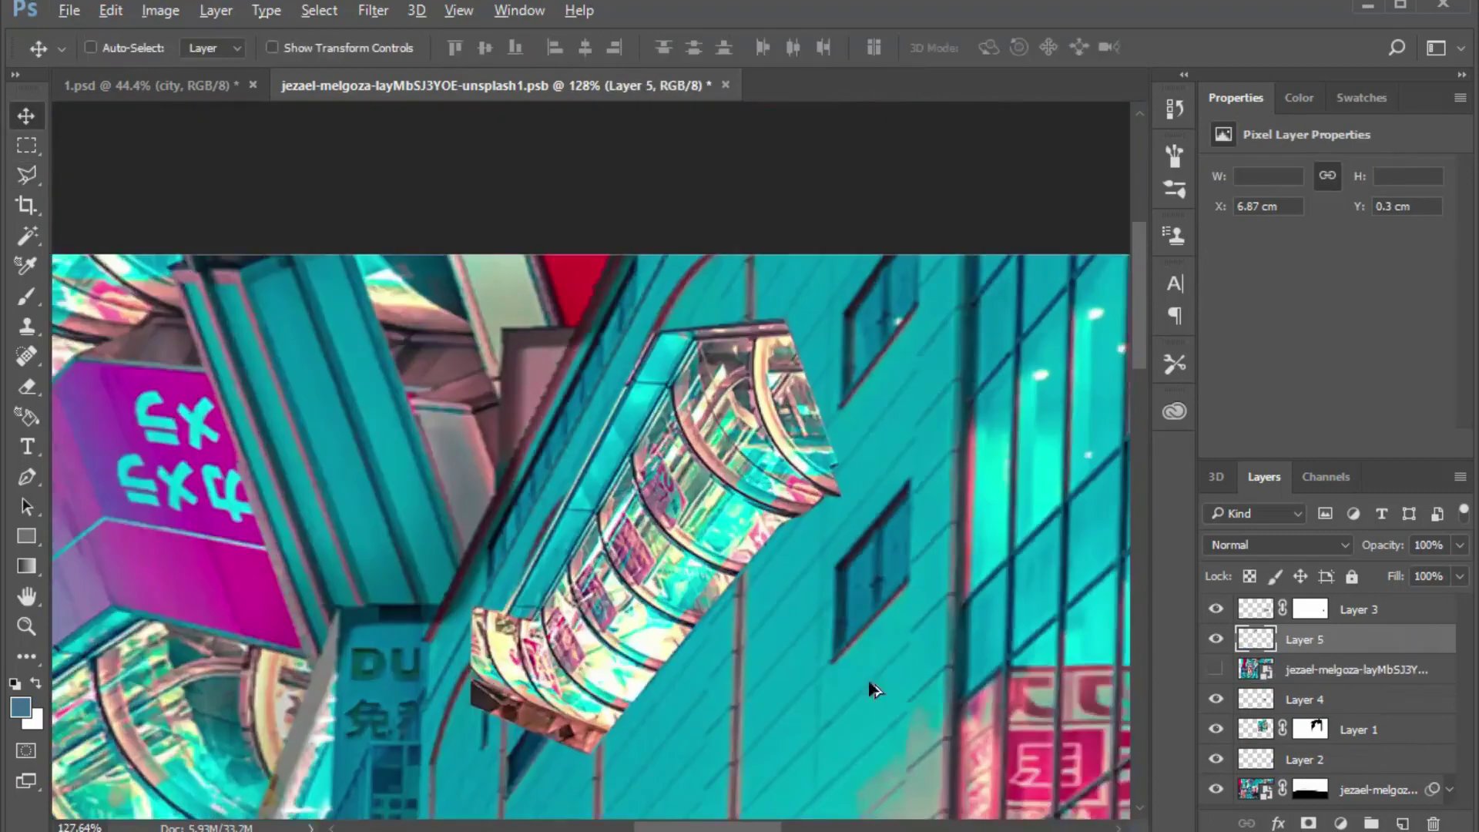
# Move the copied building patch up over the gap in the city image
pyautogui.hotkey('ctrl', 't')
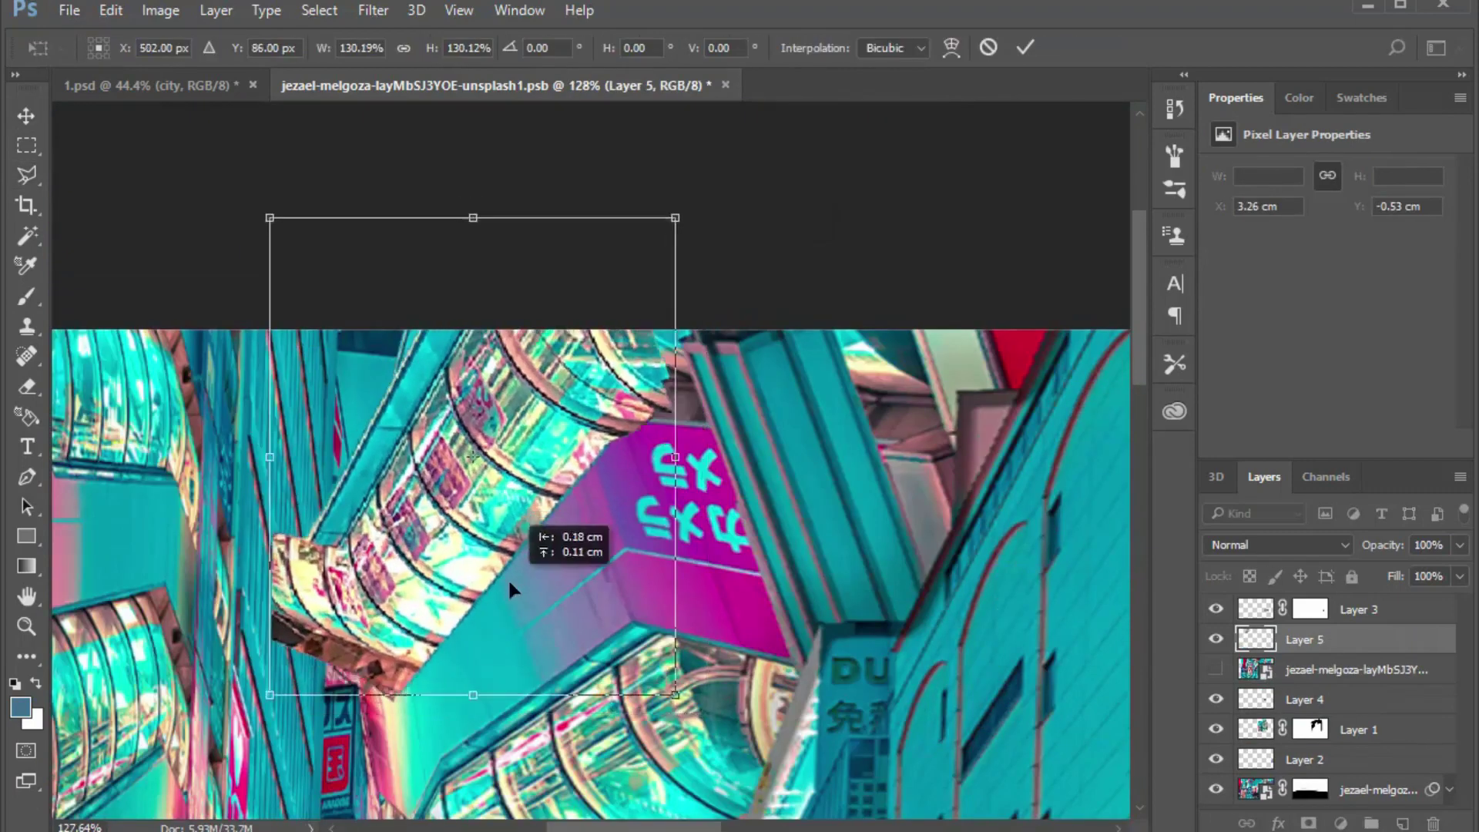
pyautogui.moveTo(507, 578); pyautogui.dragTo(610, 440)
pyautogui.press('Return')
pyautogui.scroll(1, 581, 505)
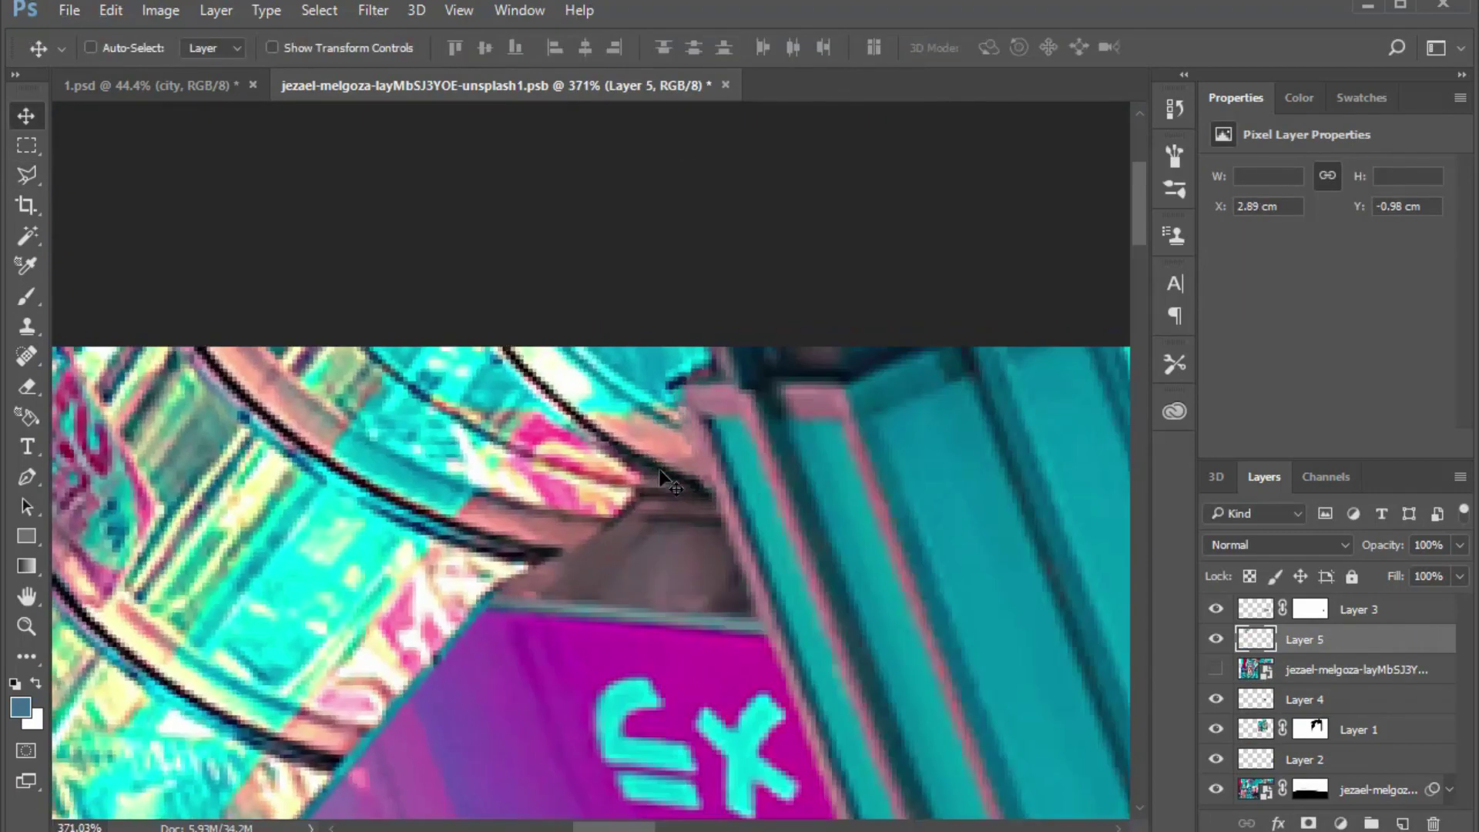
# Distort the patch's top corners to match the building, then add a layer mask to Layer 5
pyautogui.hotkey('ctrl', 't')
pyautogui.rightClick(539, 364)
pyautogui.click(609, 525)
pyautogui.scroll(5, 609, 526)
pyautogui.moveTo(215, 215)
pyautogui.mouseDown()
pyautogui.moveTo(272, 197)
pyautogui.moveTo(264, 218)
pyautogui.mouseUp()
pyautogui.moveTo(743, 173); pyautogui.dragTo(747, 139)
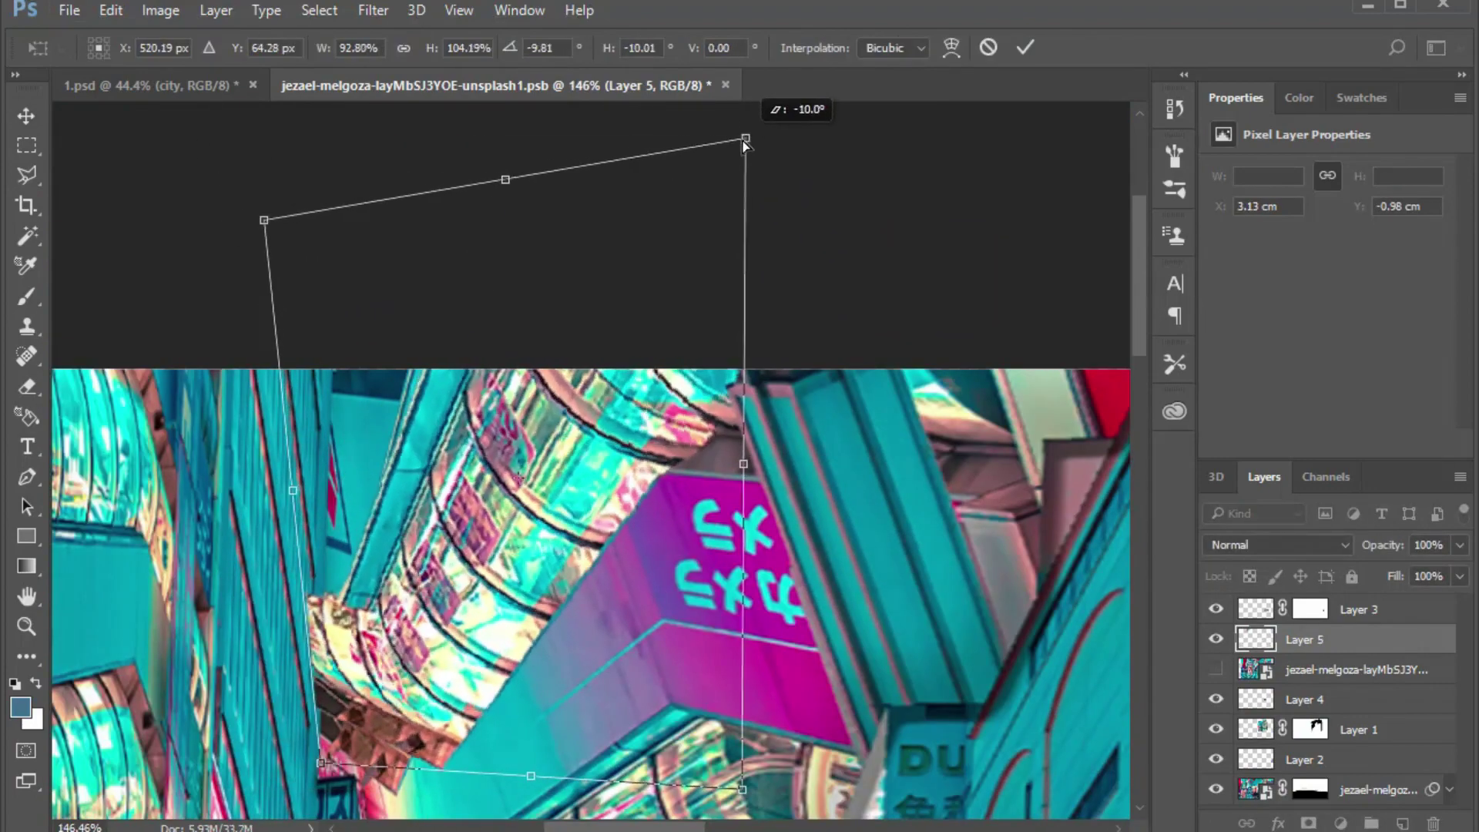
pyautogui.press('Return')
pyautogui.click(1308, 823)
pyautogui.press('b')
pyautogui.scroll(3, 332, 432)
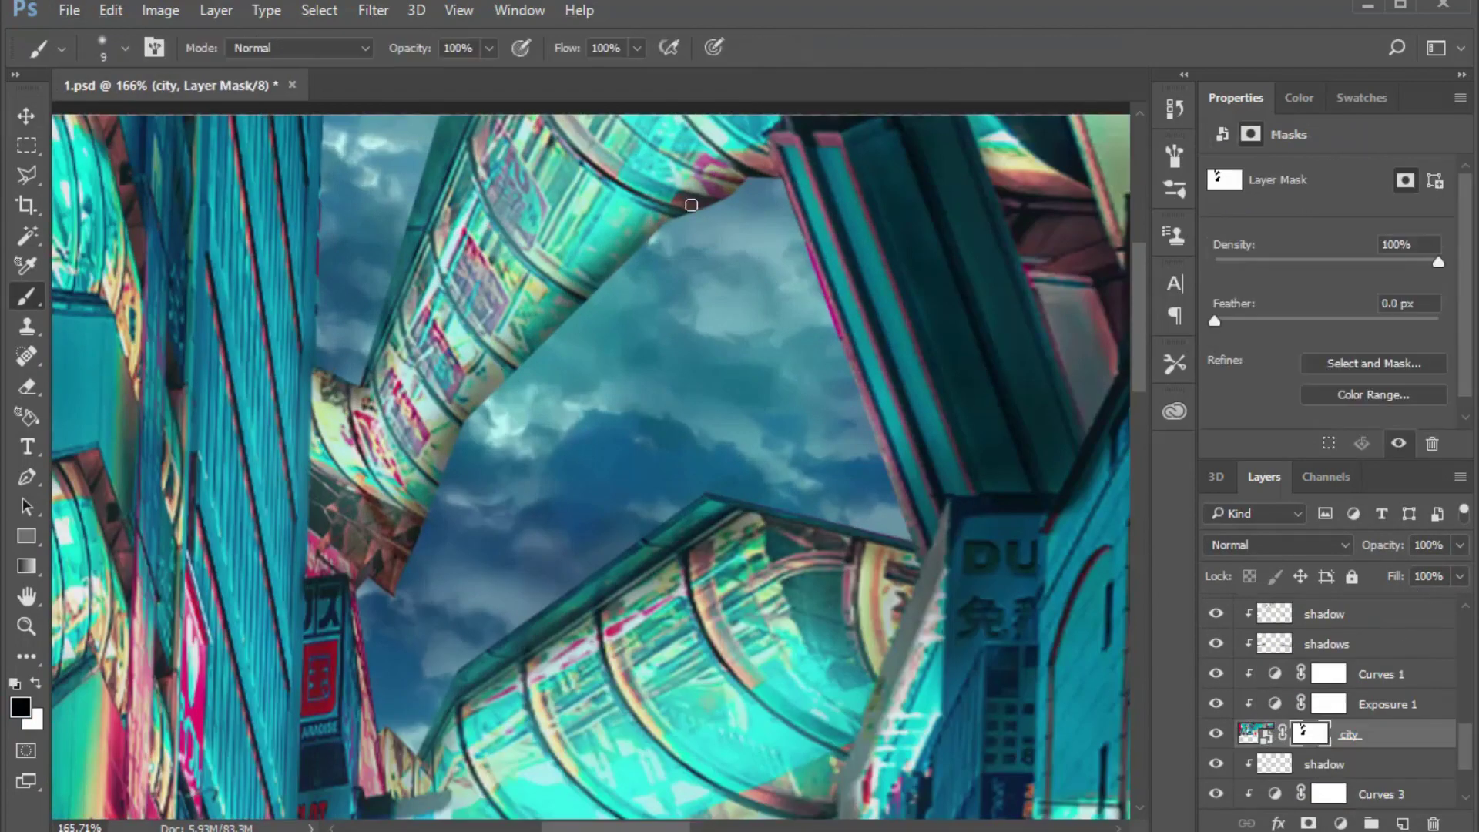
# Paint white on the city mask along the upper building edge
pyautogui.press('x')
pyautogui.press(']')
pyautogui.press(']')
pyautogui.press(']')
pyautogui.moveTo(735, 185); pyautogui.dragTo(458, 449)
pyautogui.scroll(2, 433, 523)
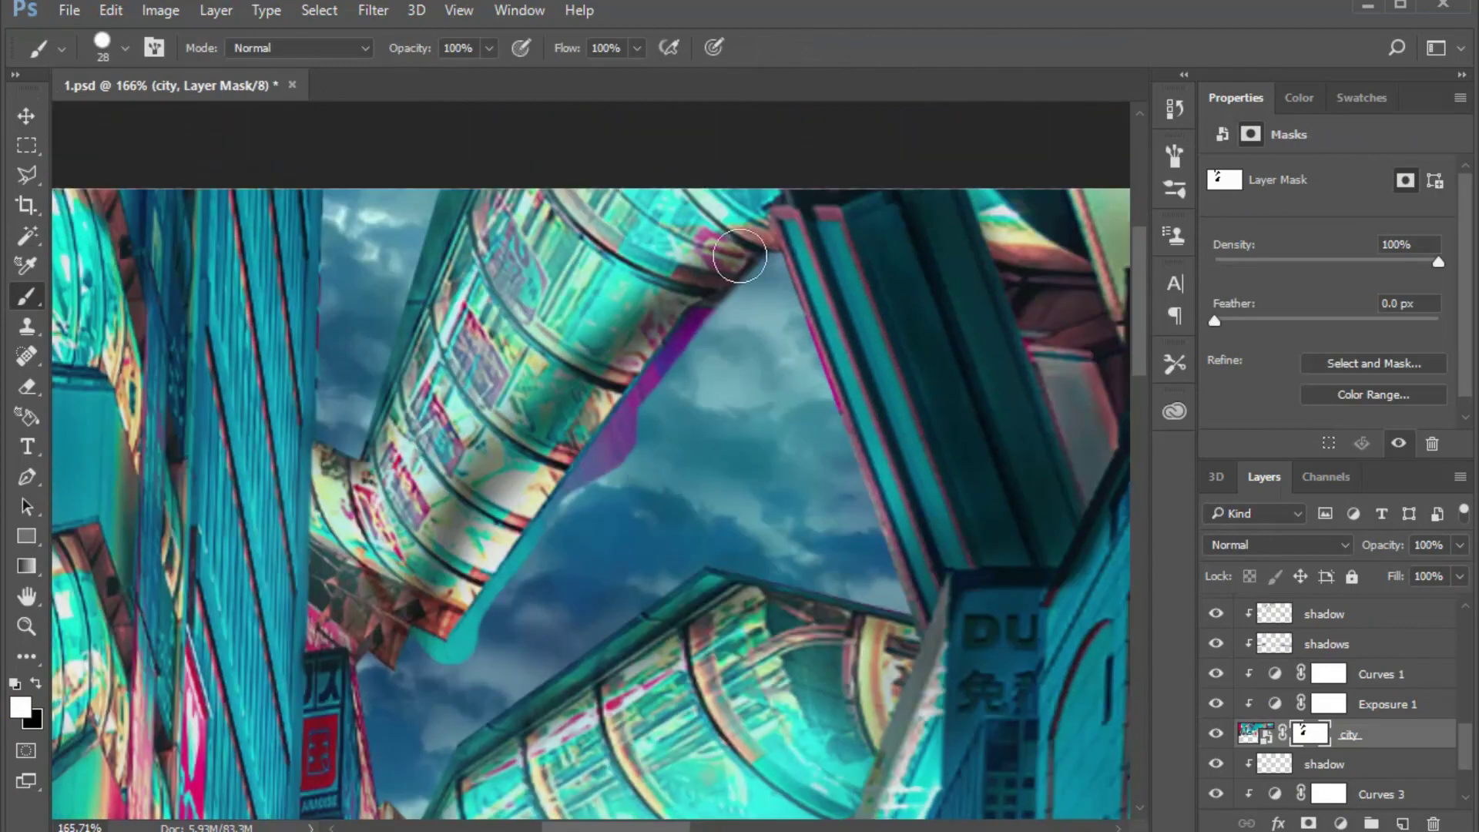
# Mask out the teal fringe along the building edge in black, finishing with a 2 px brush
pyautogui.press('x')
pyautogui.press('[')
pyautogui.press('[')
pyautogui.press(']')
pyautogui.press(']')
pyautogui.press(']')
pyautogui.moveTo(430, 708); pyautogui.dragTo(749, 314)
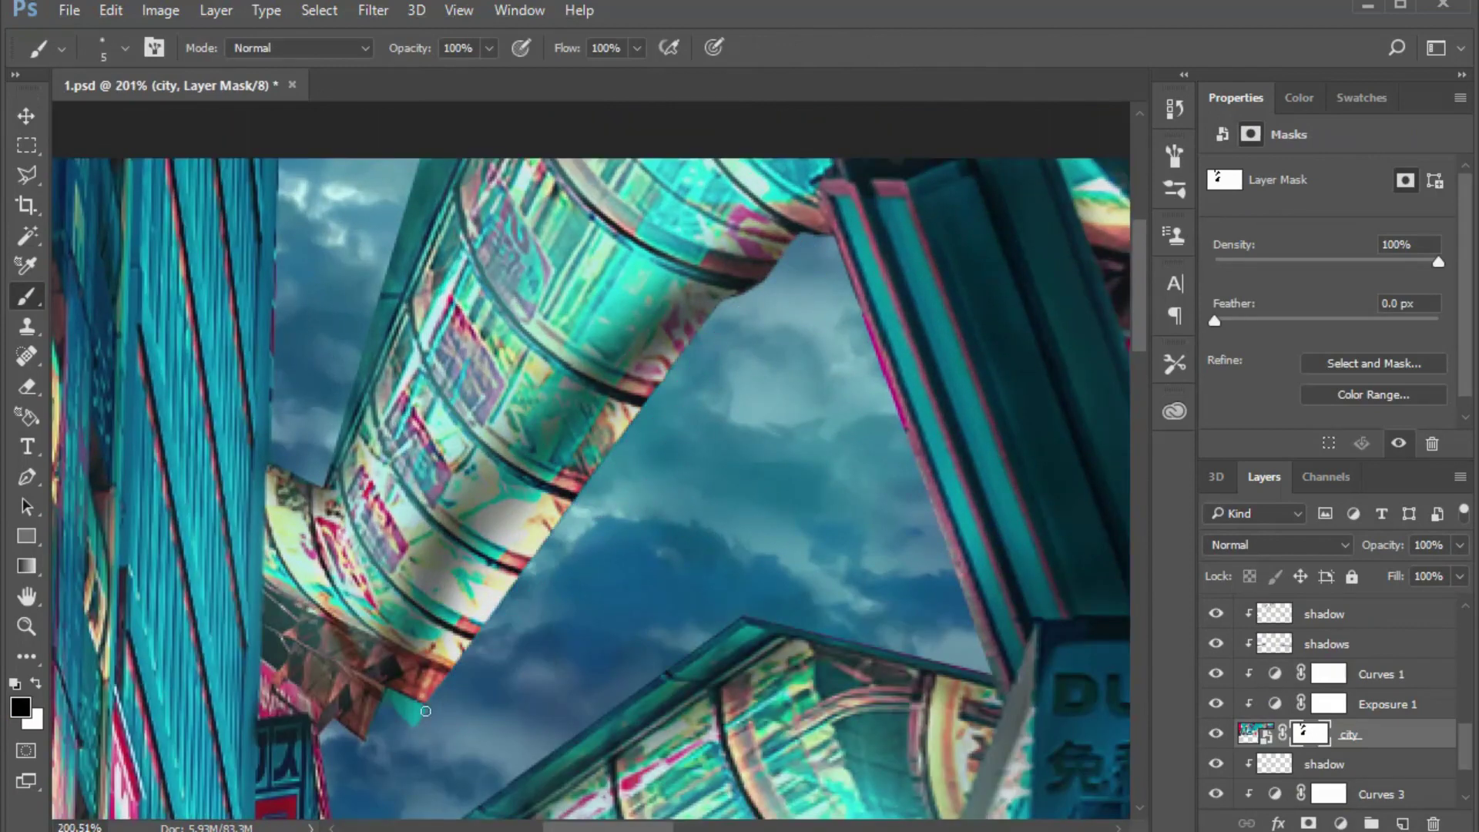
pyautogui.scroll(3, 278, 699)
pyautogui.press('[')
pyautogui.press('[')
pyautogui.press('[')
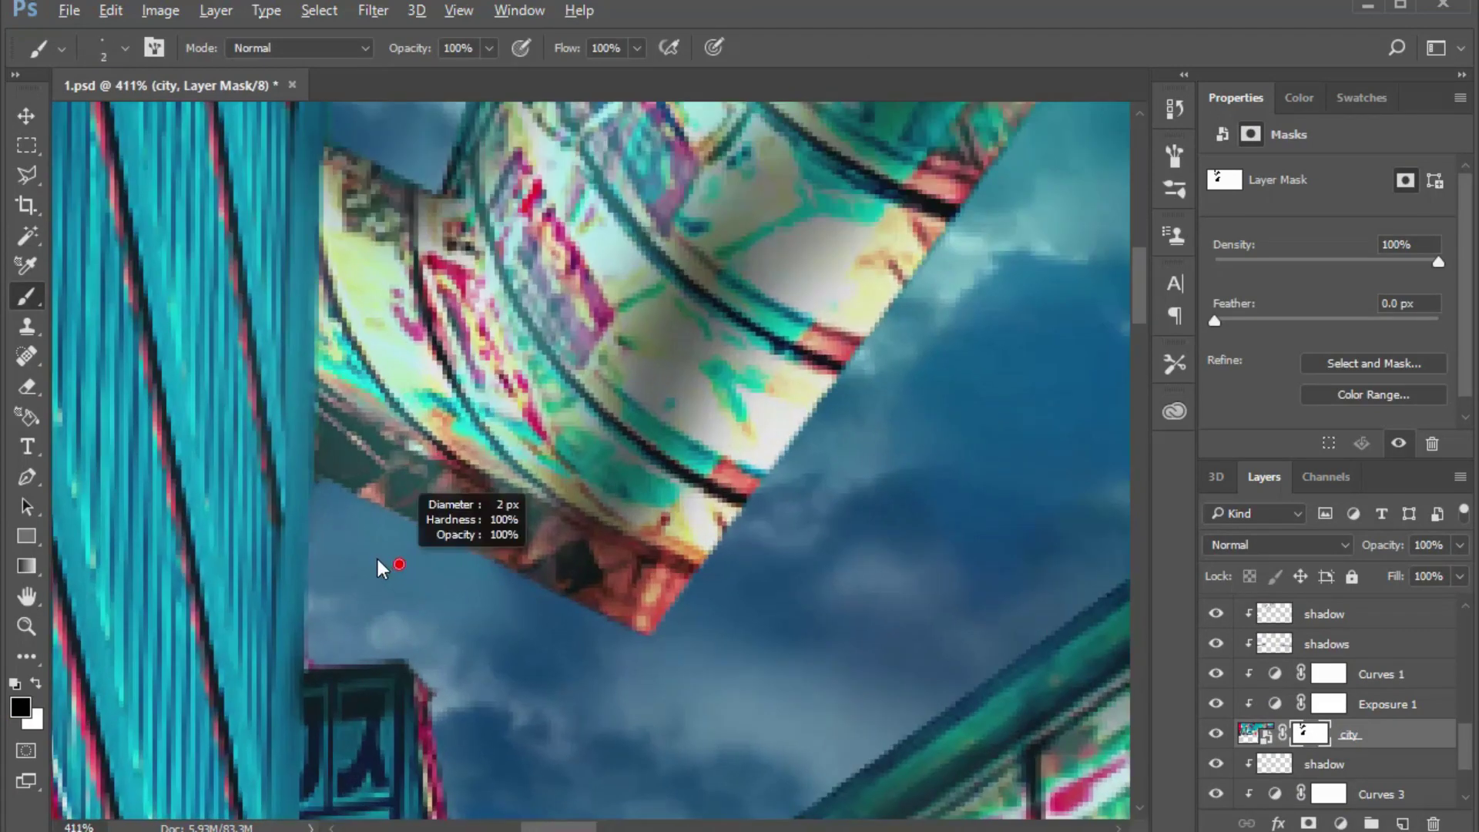
pyautogui.scroll(-2, 425, 669)
pyautogui.scroll(-3, 792, 529)
pyautogui.press('v')
pyautogui.scroll(-3, 792, 528)
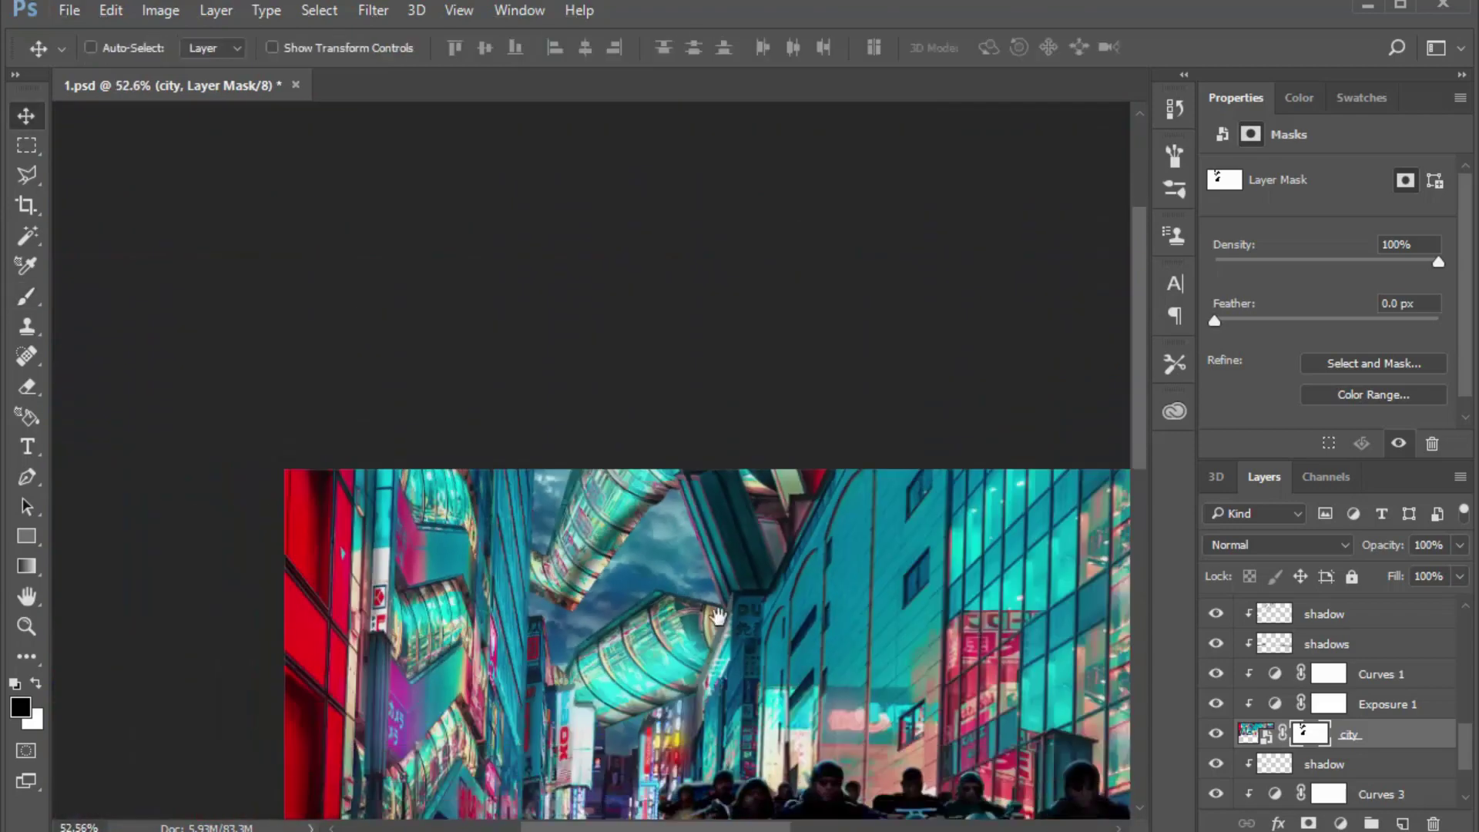
pyautogui.scroll(1, 1218, 647)
# Set up a 10% flow brush with a chosen size on the shadow layer
pyautogui.click(1302, 644)
pyautogui.press('b')
pyautogui.scroll(2, 573, 431)
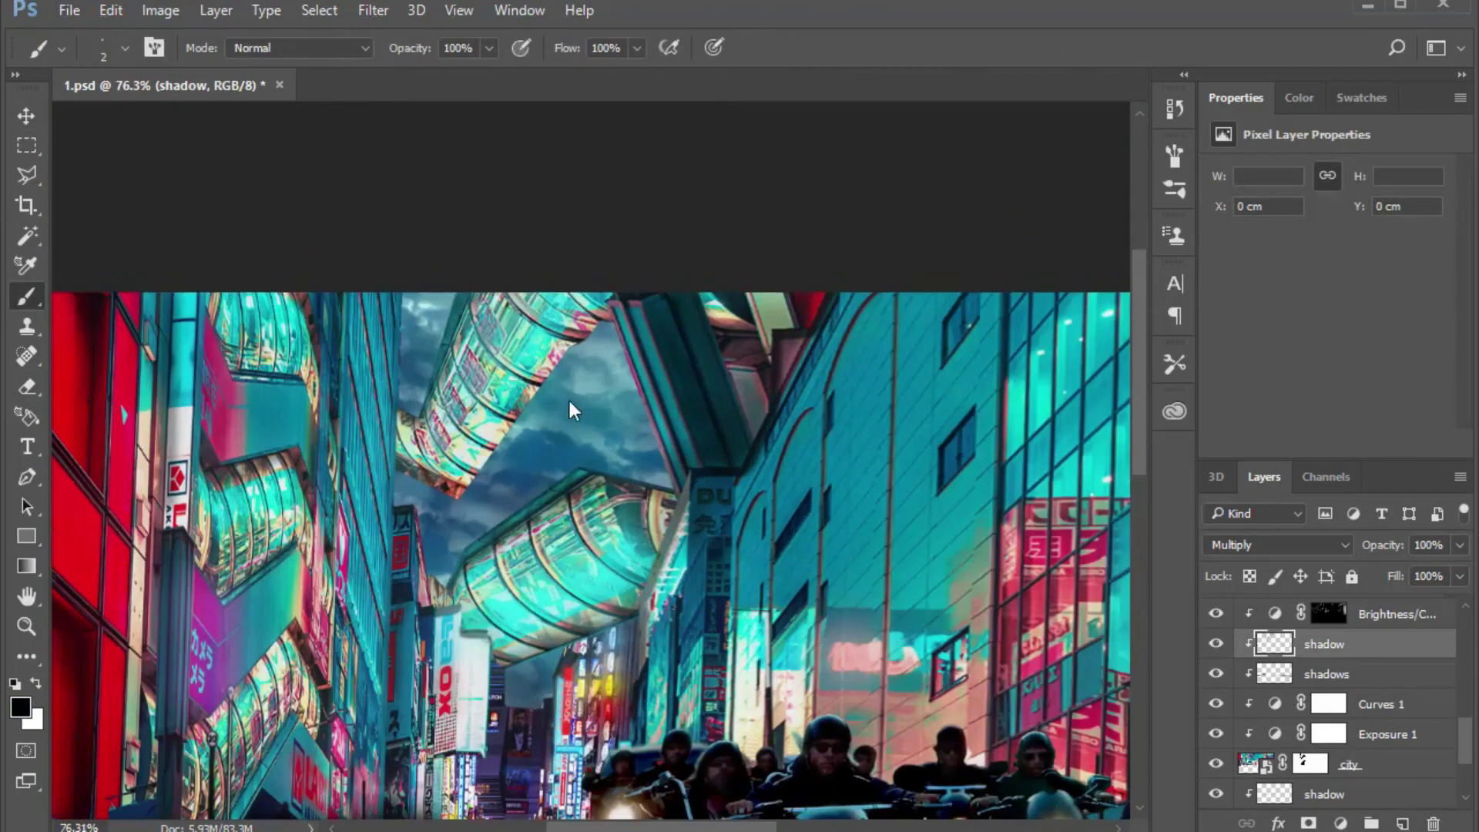
pyautogui.hotkey('shift', '1')
pyautogui.scroll(2, 570, 409)
pyautogui.rightClick(647, 431)
pyautogui.doubleClick(805, 574)
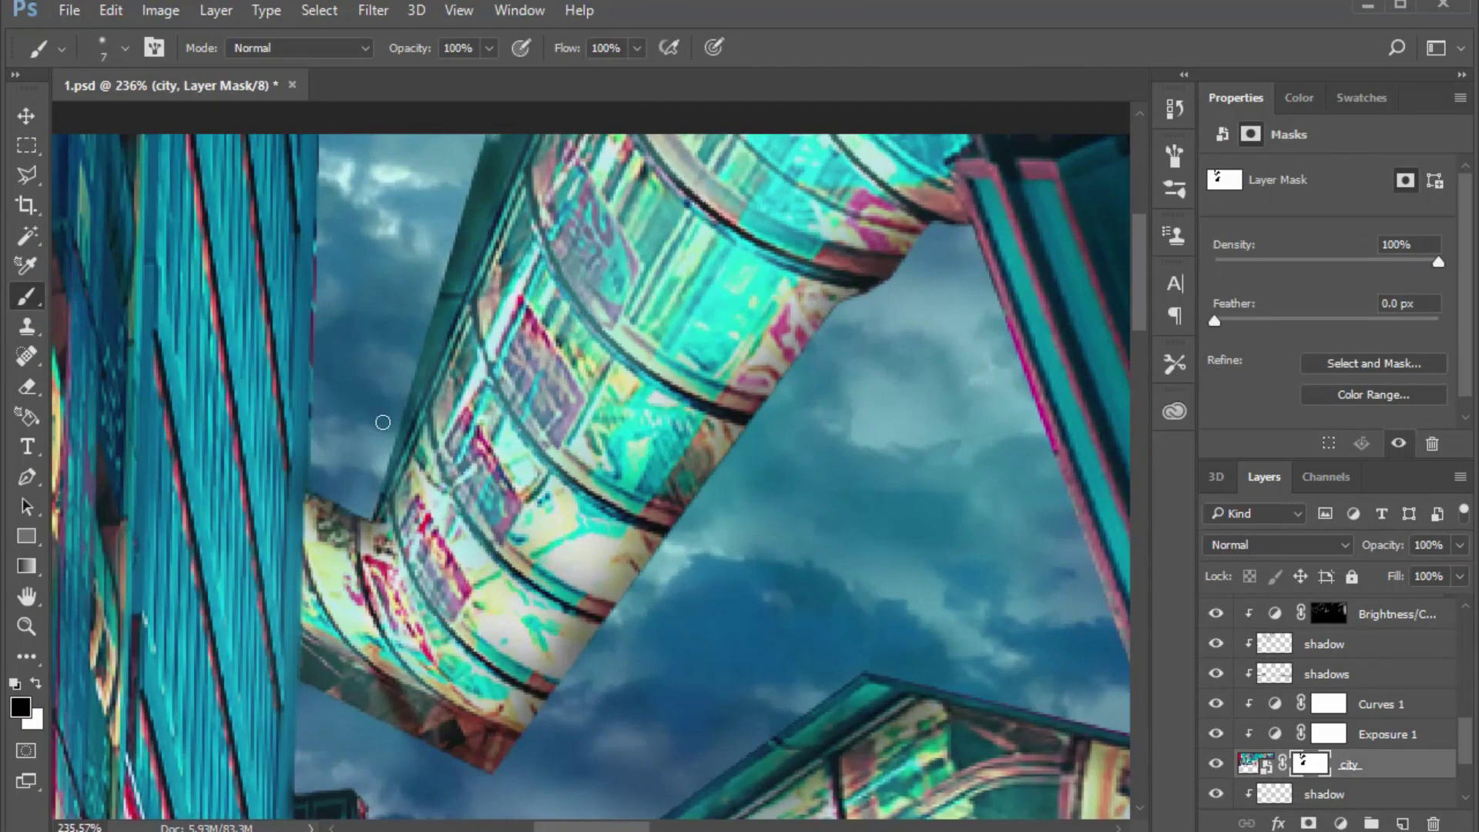
pyautogui.rightClick(496, 258)
pyautogui.press('Escape')
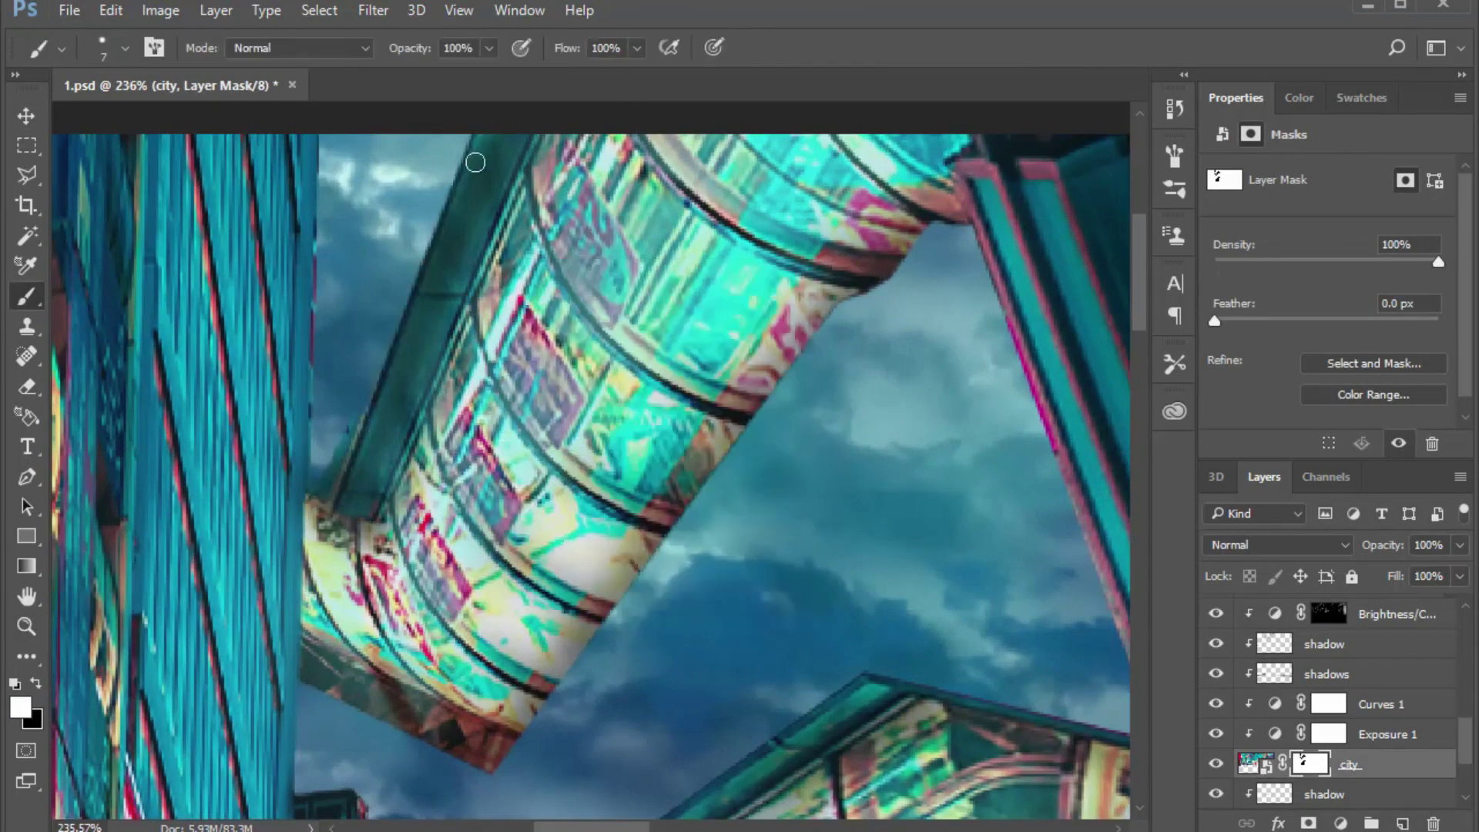
# Touch up the shadow layer with a smaller black brush and fit the image in view
pyautogui.press('x')
pyautogui.press('[')
pyautogui.press('[')
pyautogui.press('[')
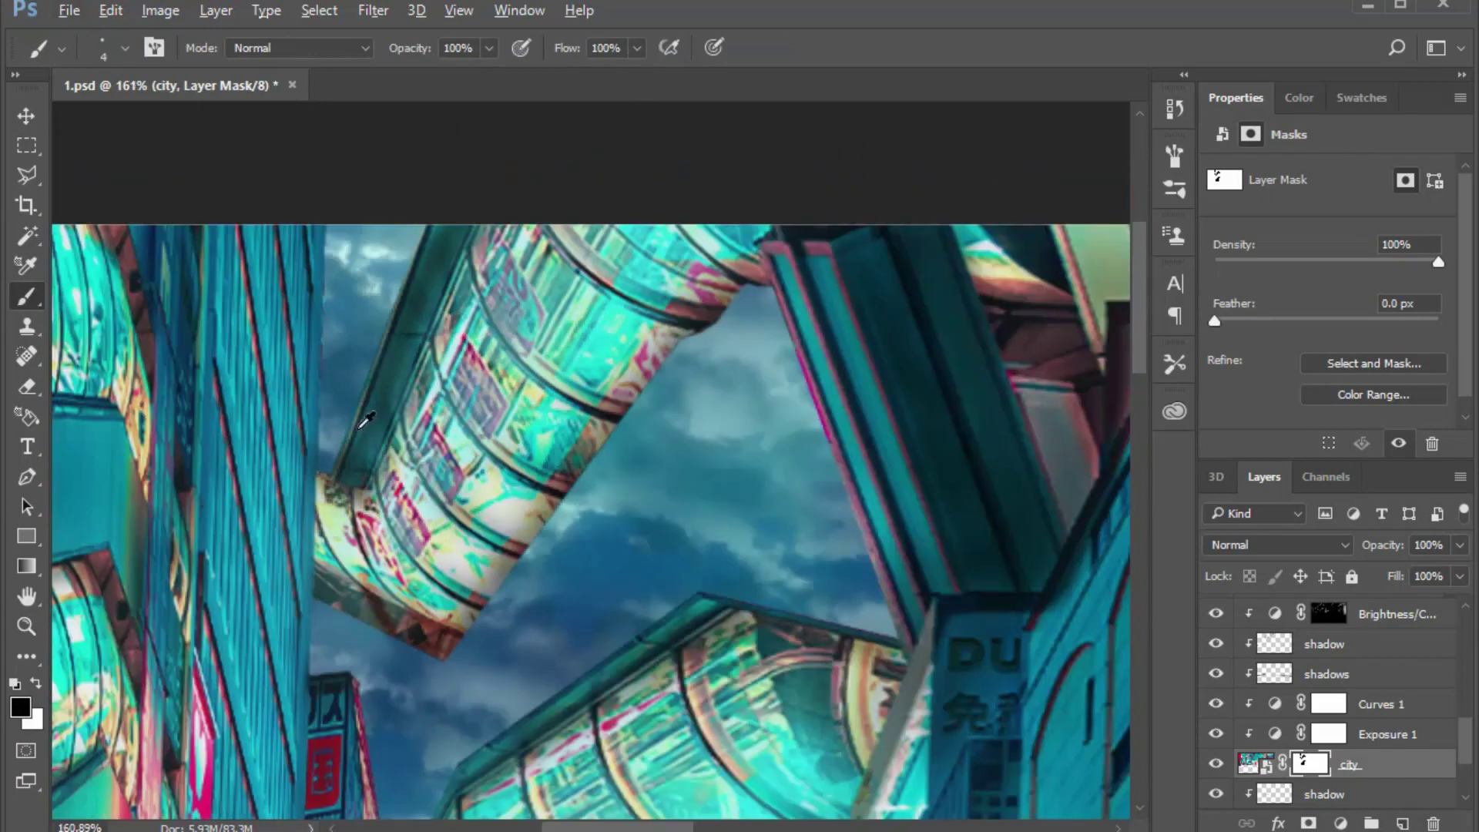
pyautogui.scroll(-2, 397, 382)
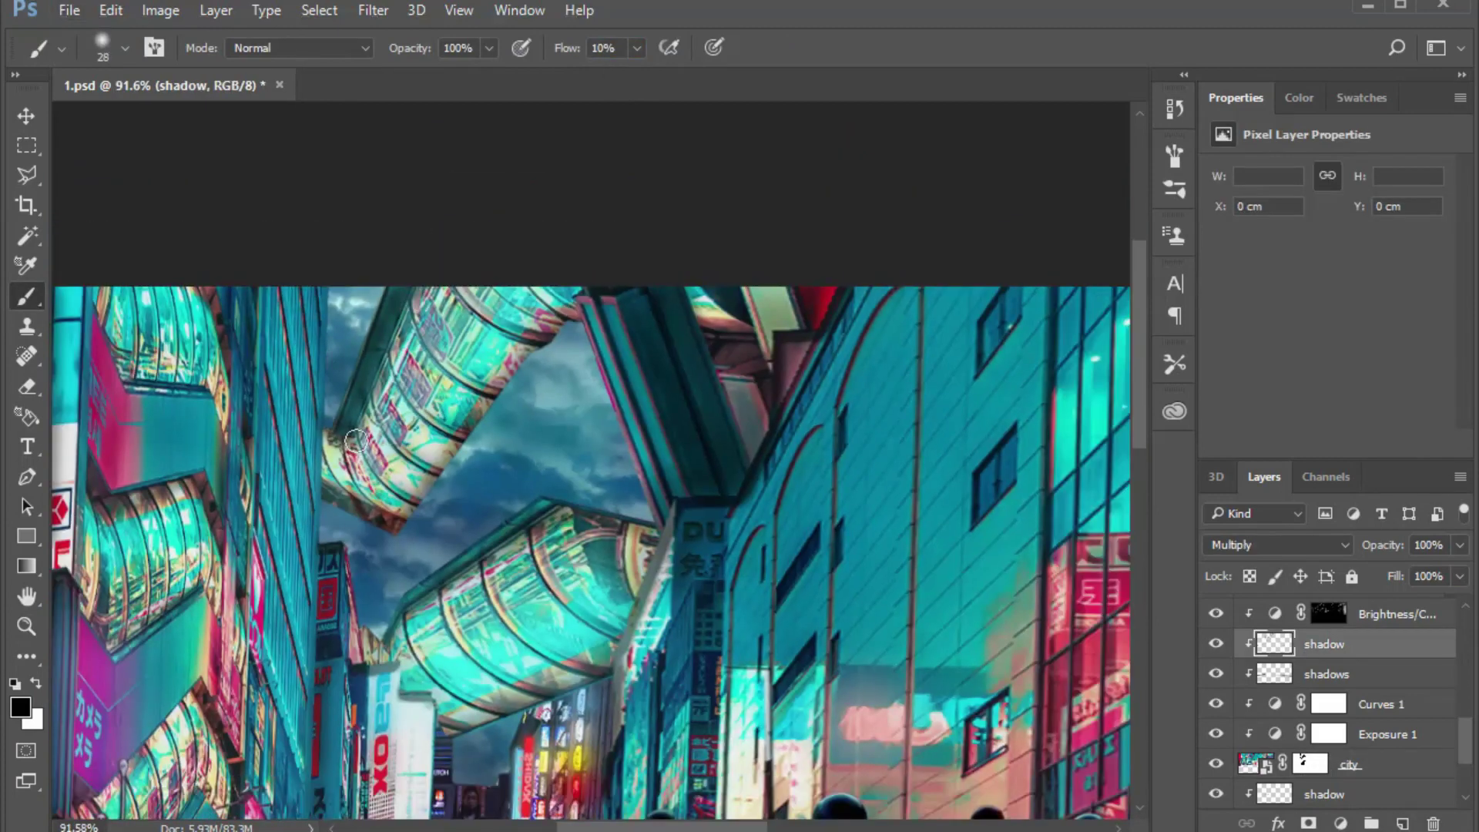
pyautogui.scroll(-1, 640, 529)
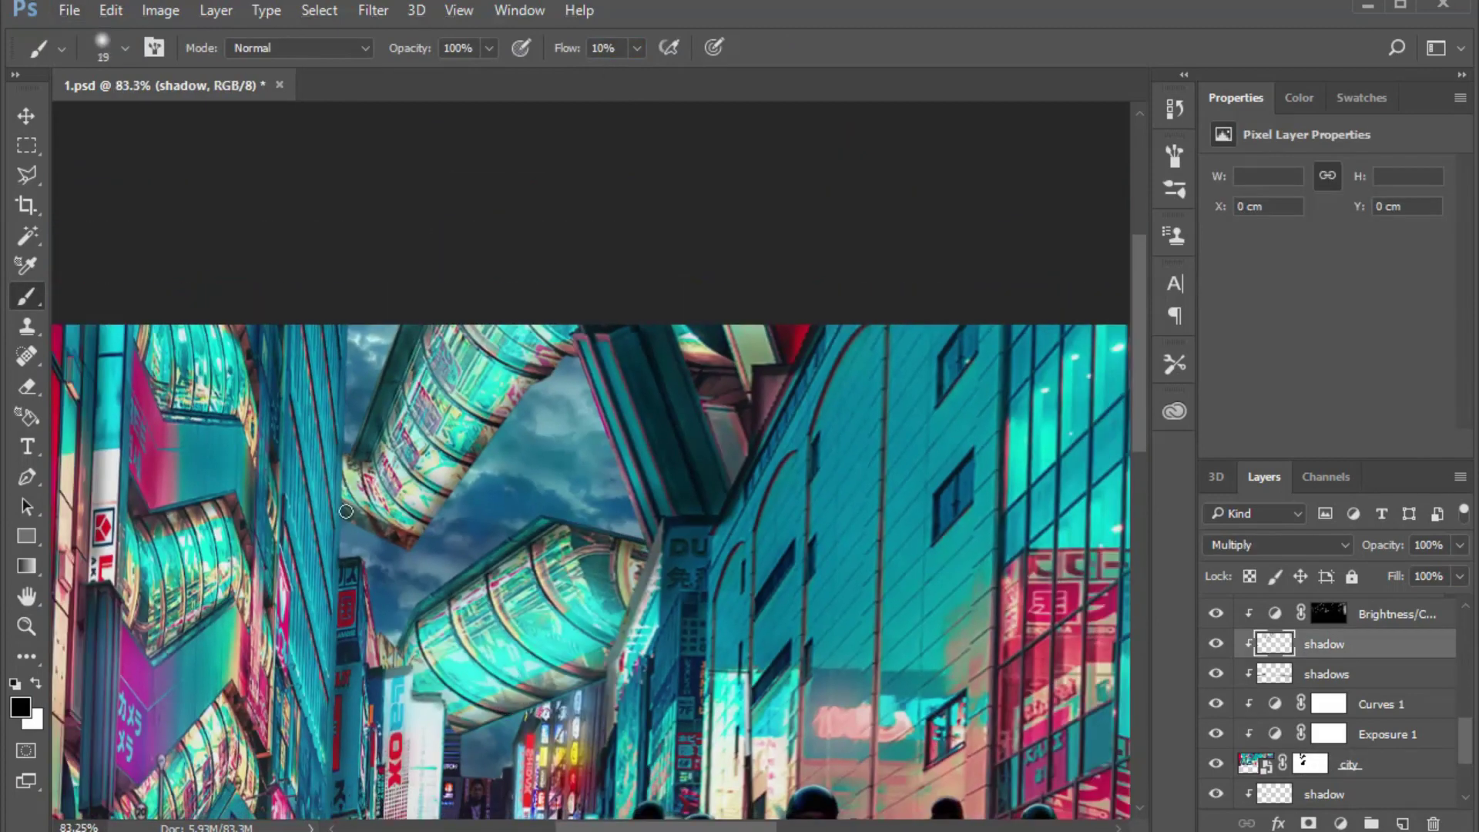
pyautogui.hotkey('ctrl', '0')
pyautogui.click(26, 116)
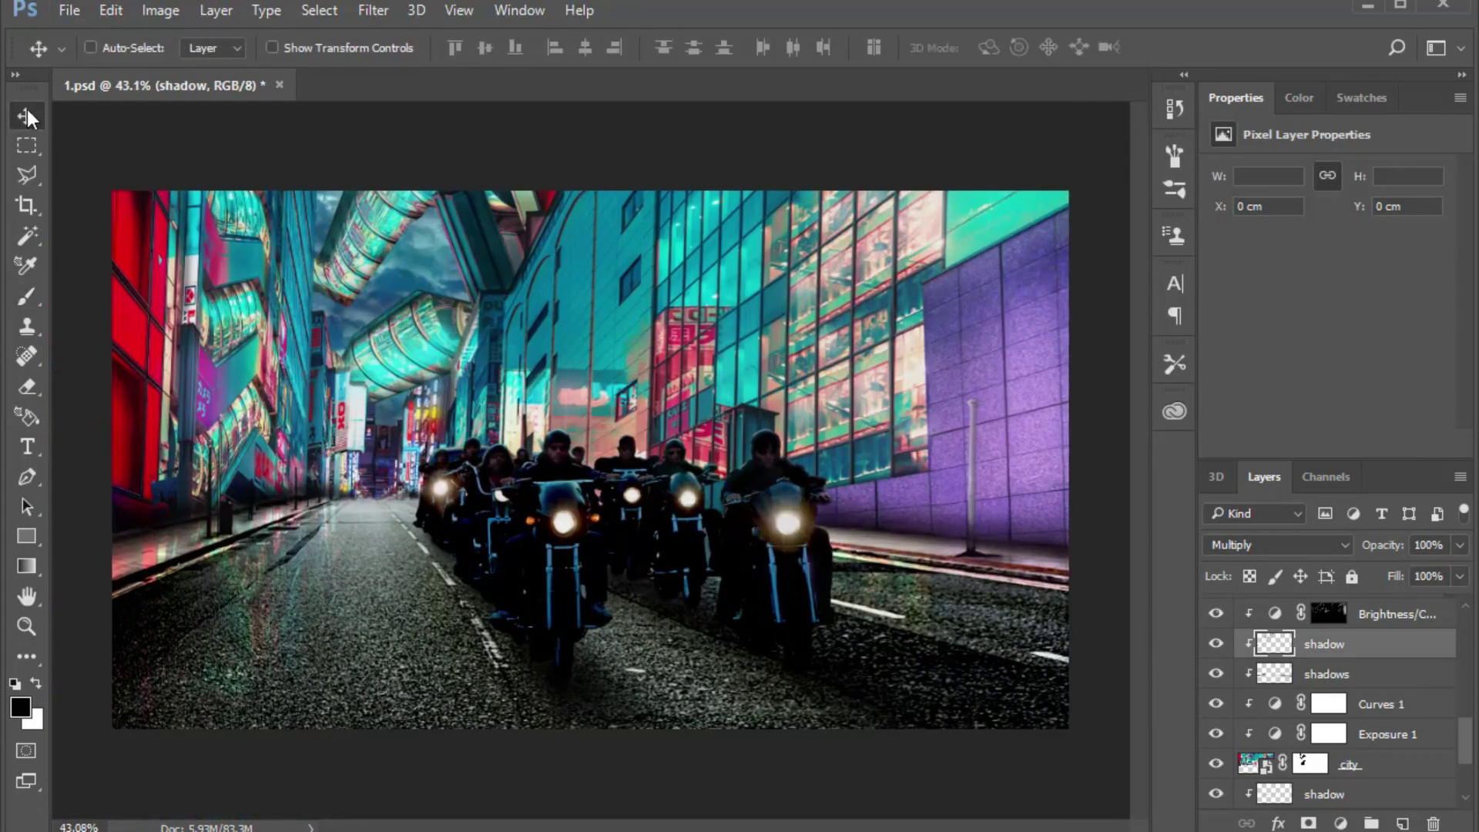
pyautogui.scroll(3, 1366, 728)
# Duplicate the city layer below SamCro and Gaussian-blur the copy
pyautogui.scroll(3, 1363, 693)
pyautogui.click(1344, 608)
pyautogui.hotkey('ctrl', 'j')
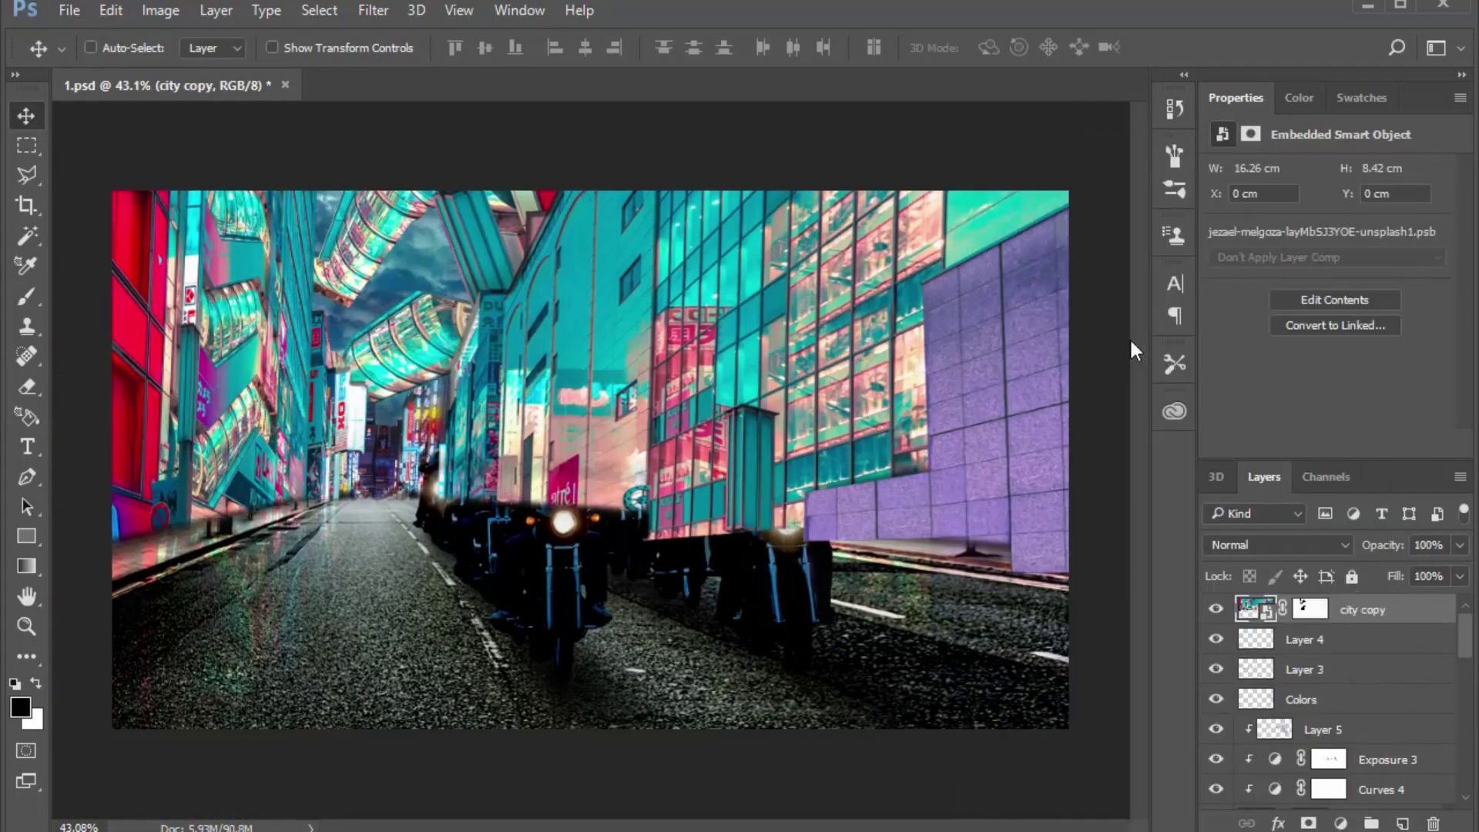
pyautogui.moveTo(1347, 617); pyautogui.dragTo(1310, 721)
pyautogui.click(373, 10)
pyautogui.moveTo(1201, 551); pyautogui.dragTo(1175, 551)
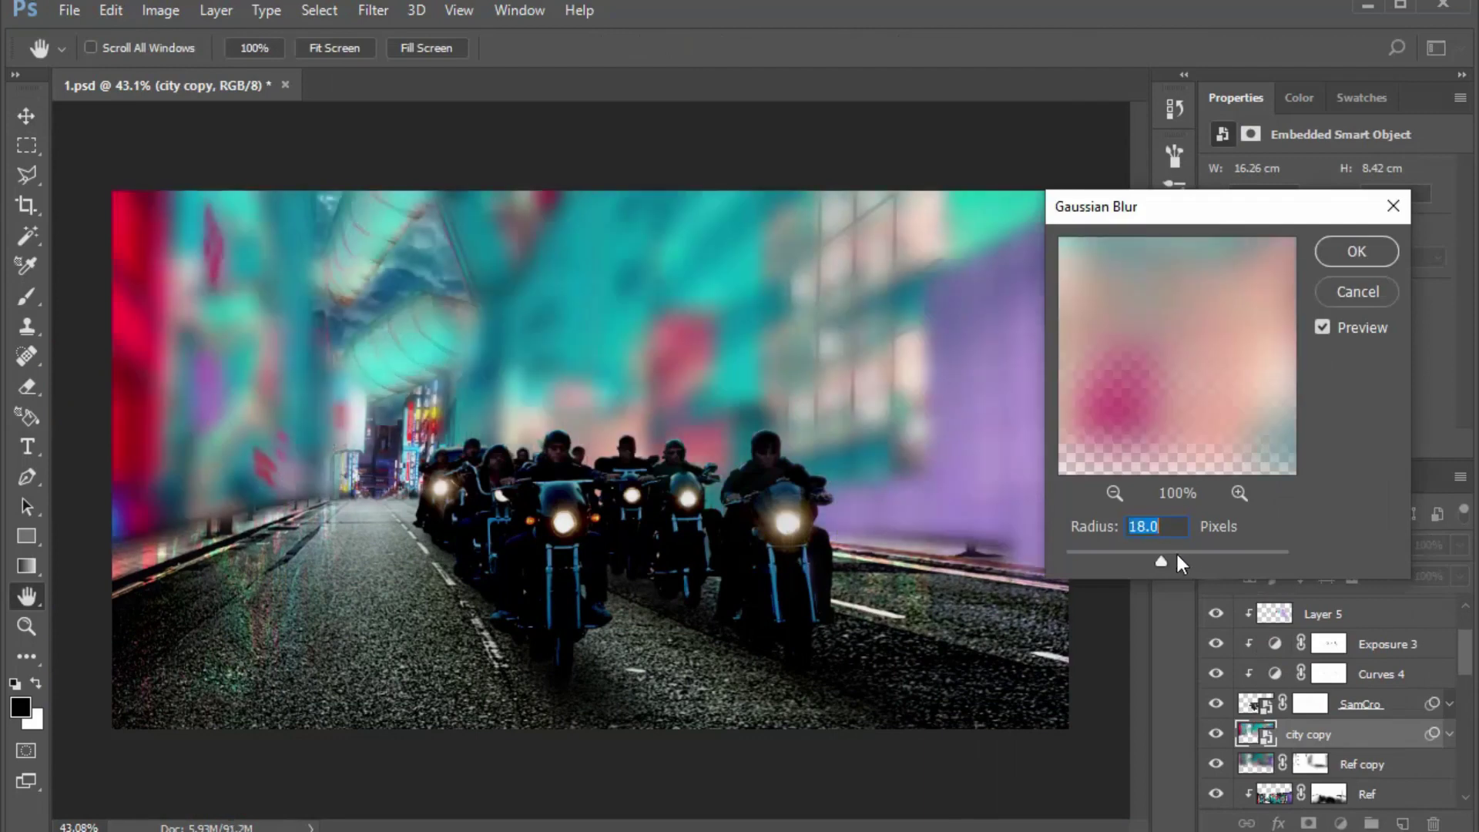
pyautogui.press('Return')
# Brighten the blurred city copy with Brightness/Contrast and Curves adjustments
pyautogui.click(1340, 823)
pyautogui.moveTo(1309, 225); pyautogui.dragTo(1348, 225)
pyautogui.click(1340, 823)
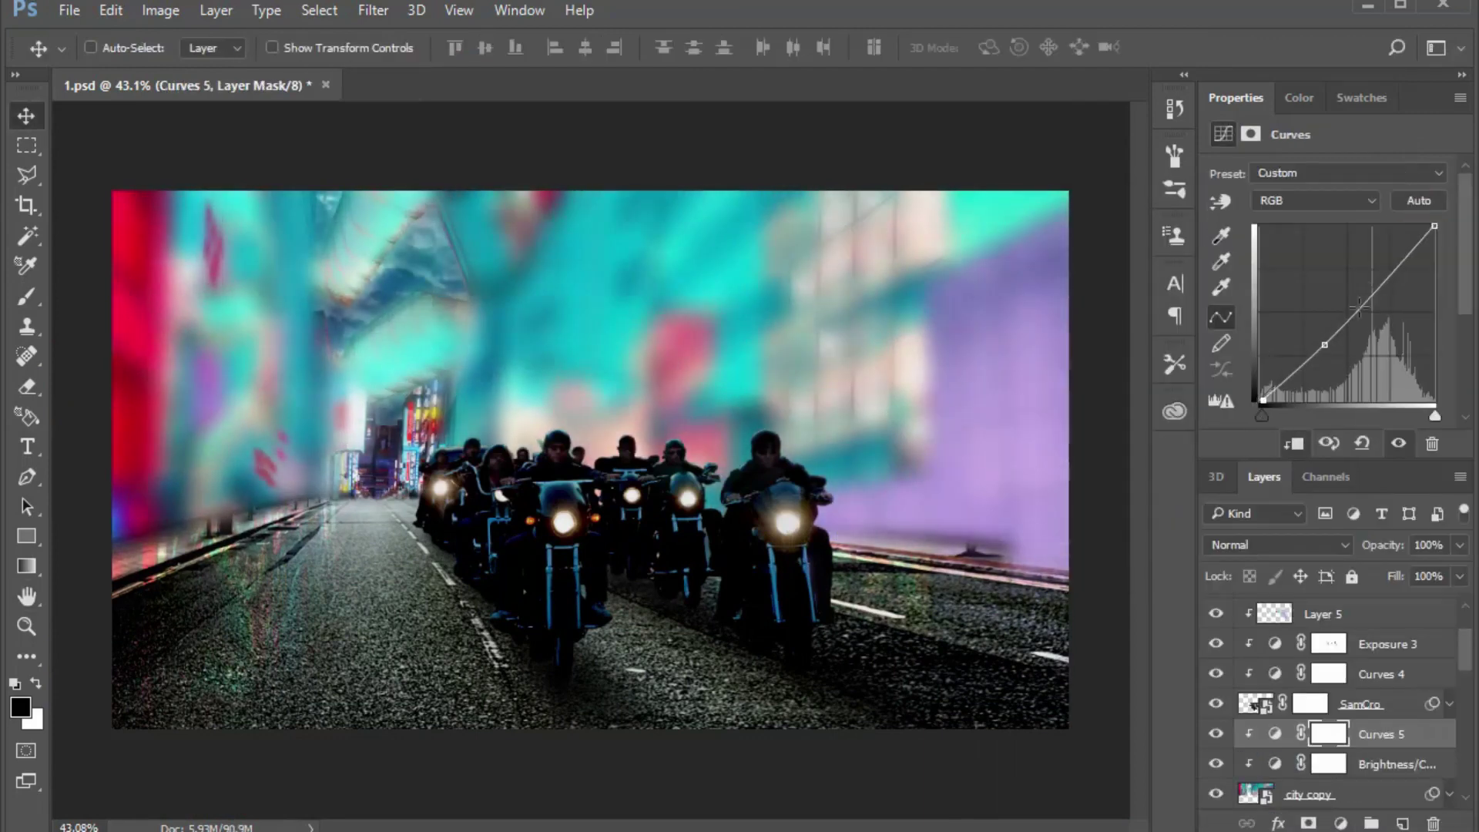
pyautogui.moveTo(1309, 354); pyautogui.dragTo(1324, 344)
pyautogui.moveTo(1356, 308); pyautogui.dragTo(1363, 290)
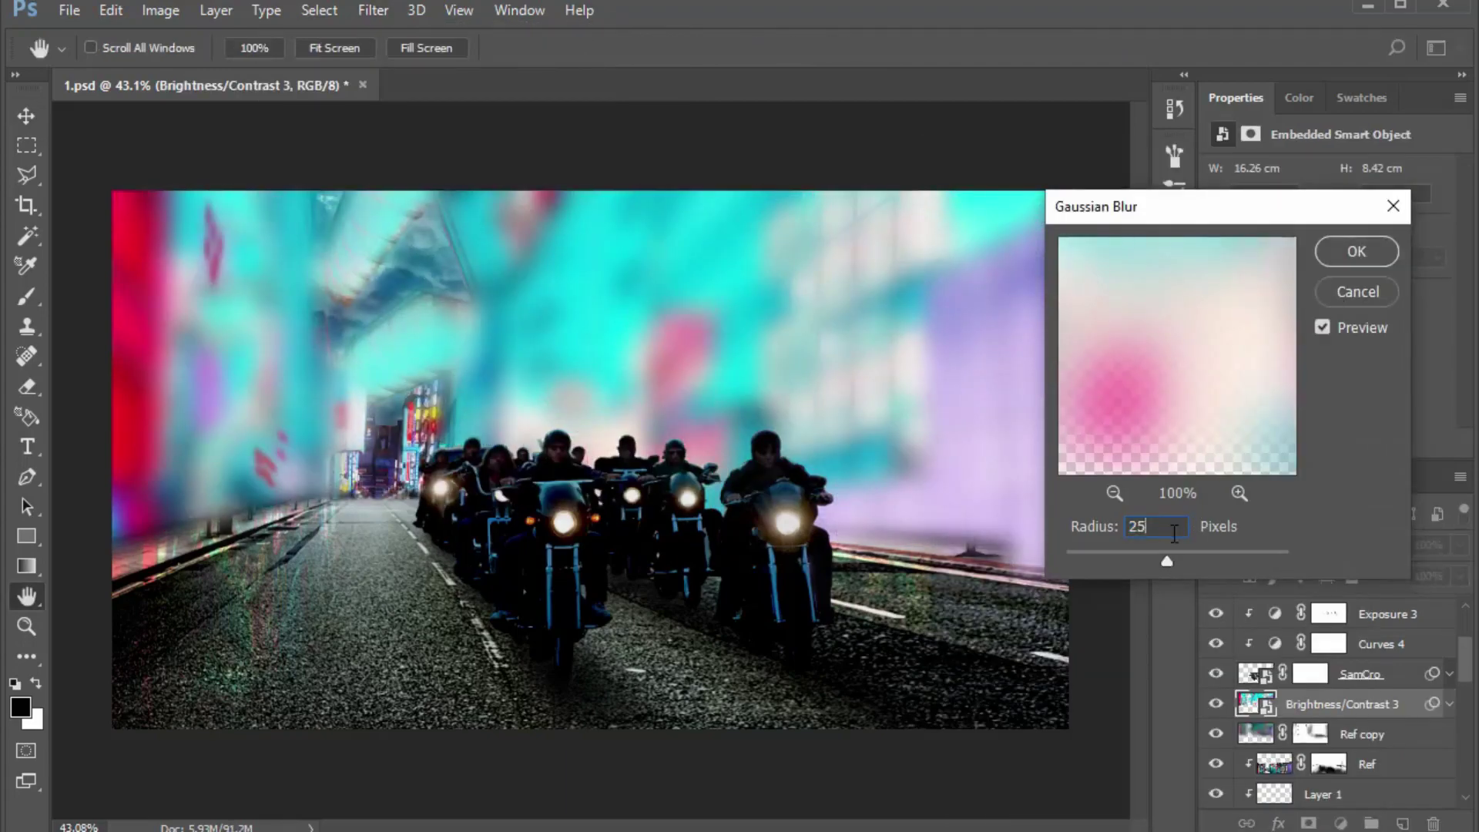
# Set the blurred city glow to Soft Light and review the Exposure 3 and Curves 4 adjustments
pyautogui.click(1449, 703)
pyautogui.scroll(-12, 1279, 544)
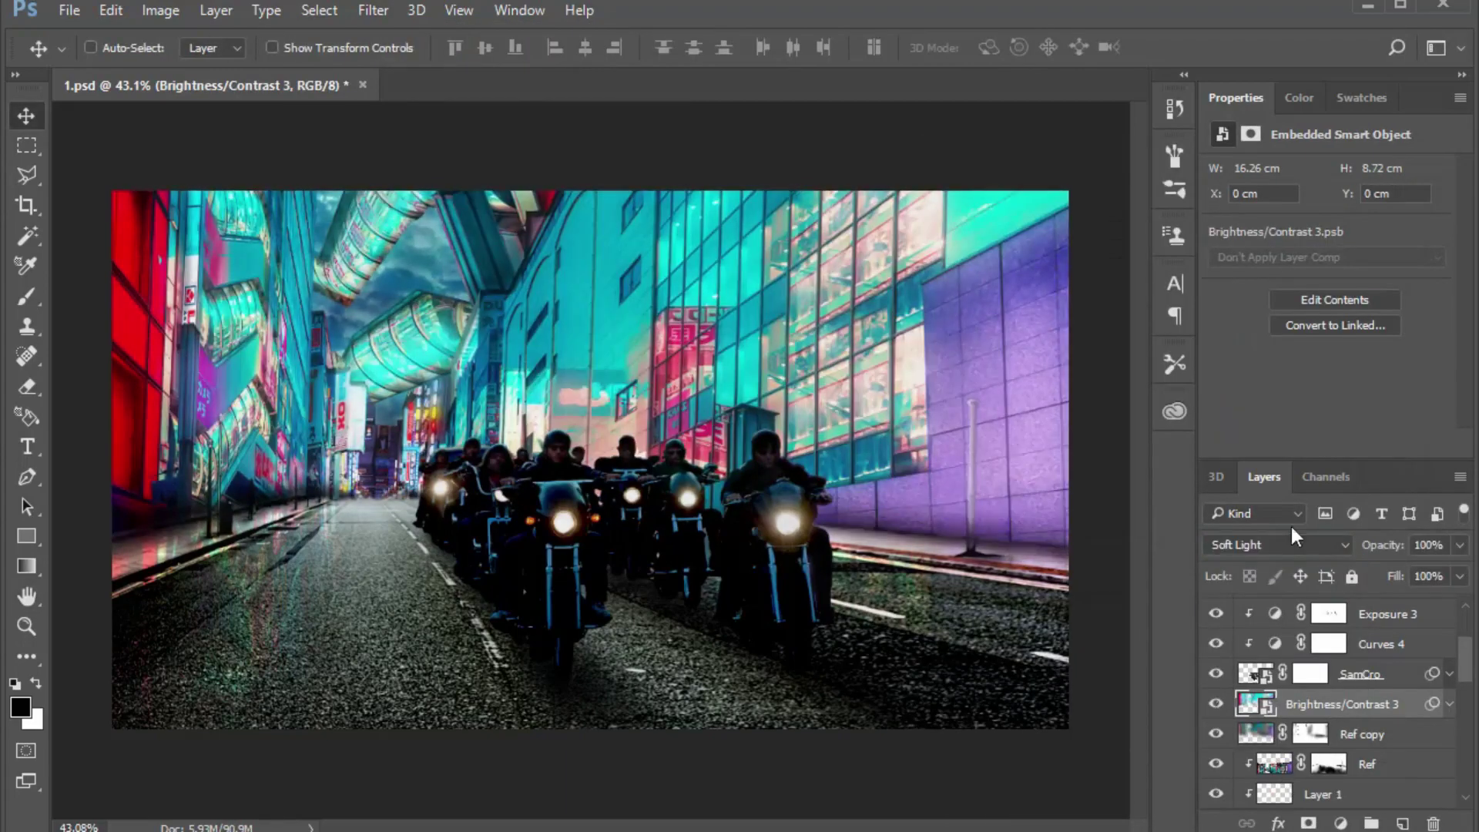
pyautogui.scroll(-1, 1288, 539)
pyautogui.scroll(1, 1286, 544)
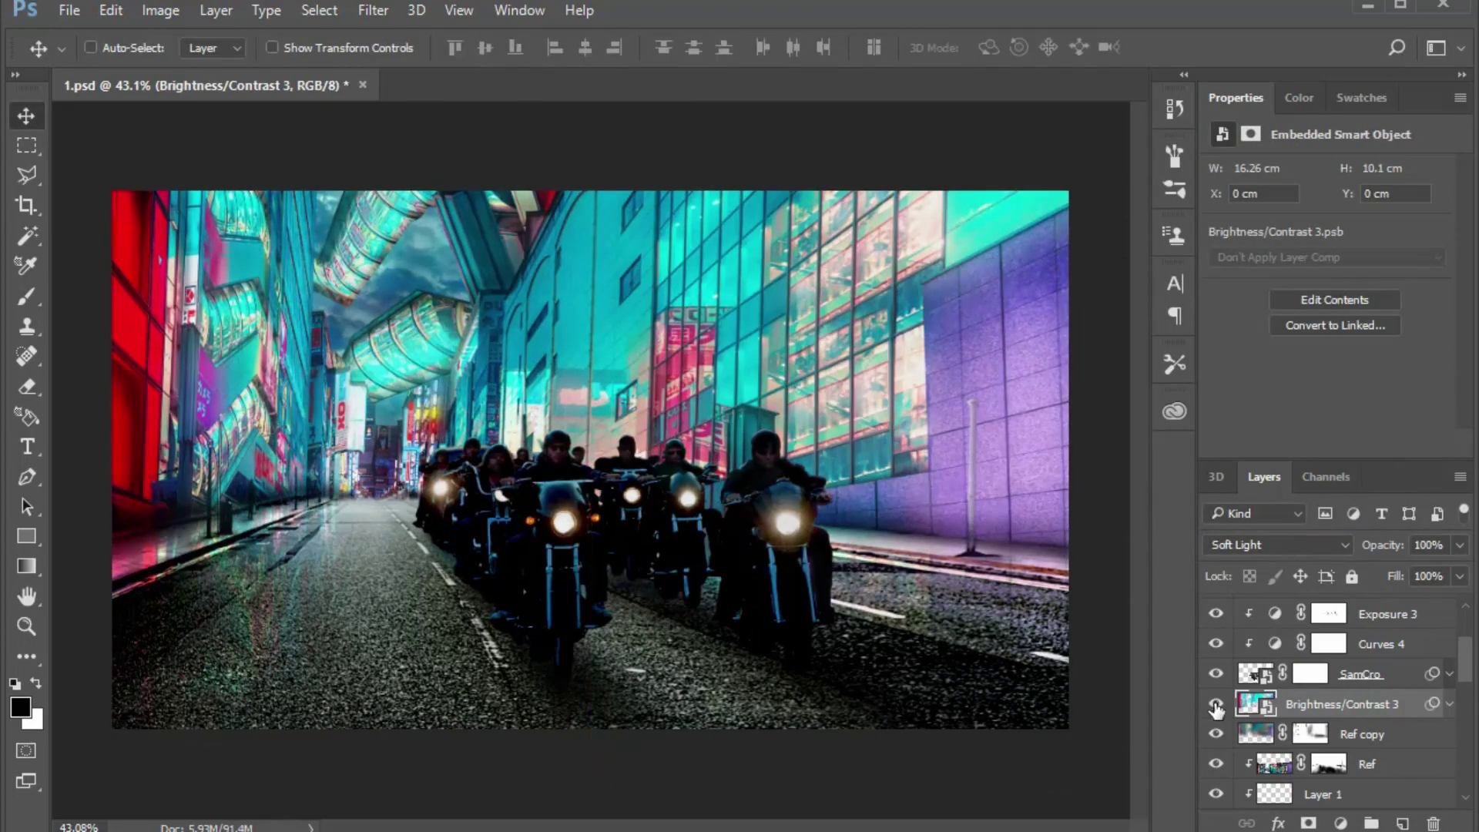
pyautogui.scroll(1, 1406, 740)
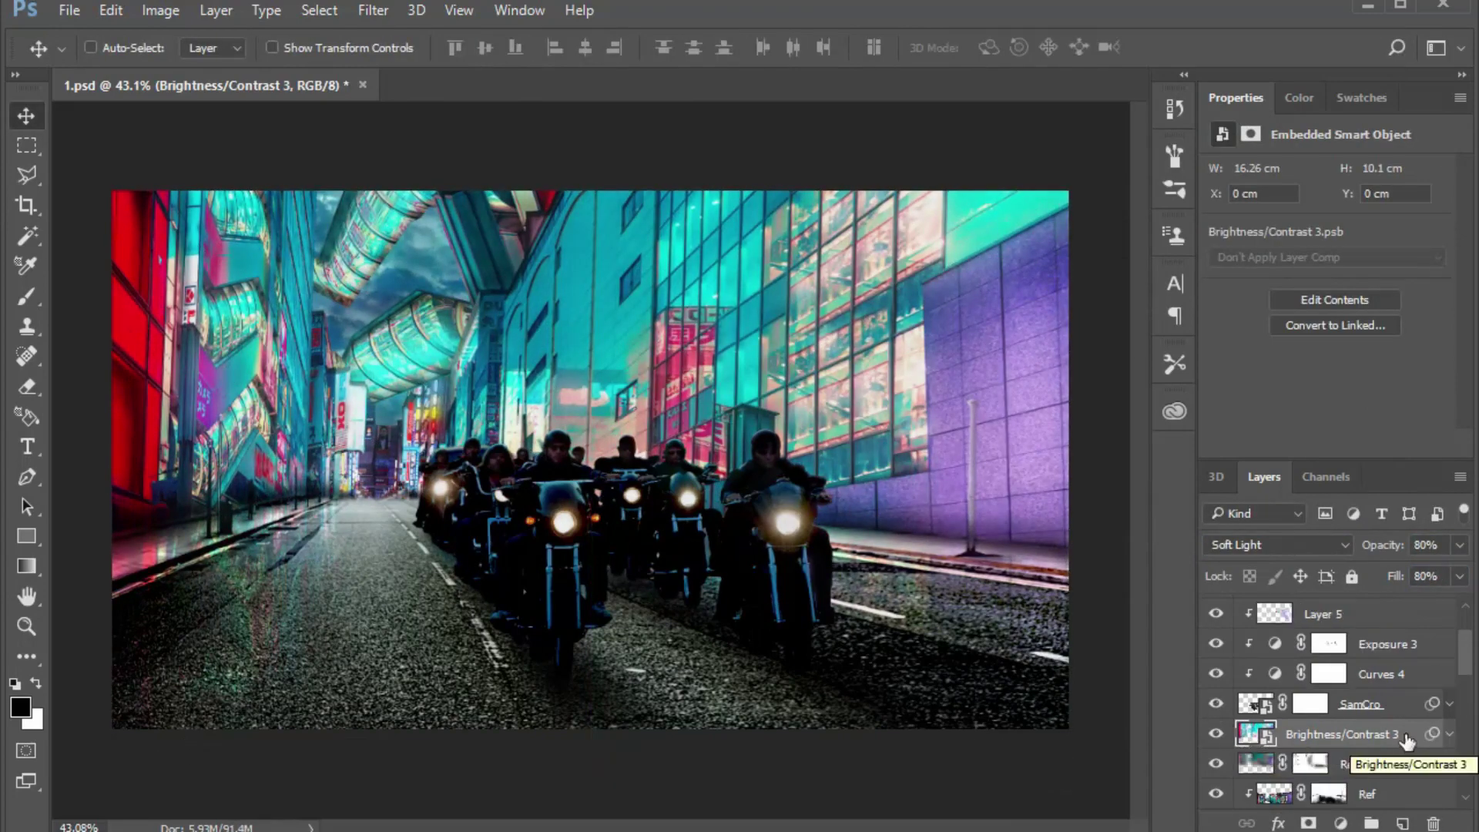
pyautogui.scroll(3, 1233, 740)
pyautogui.click(1240, 729)
pyautogui.click(1240, 759)
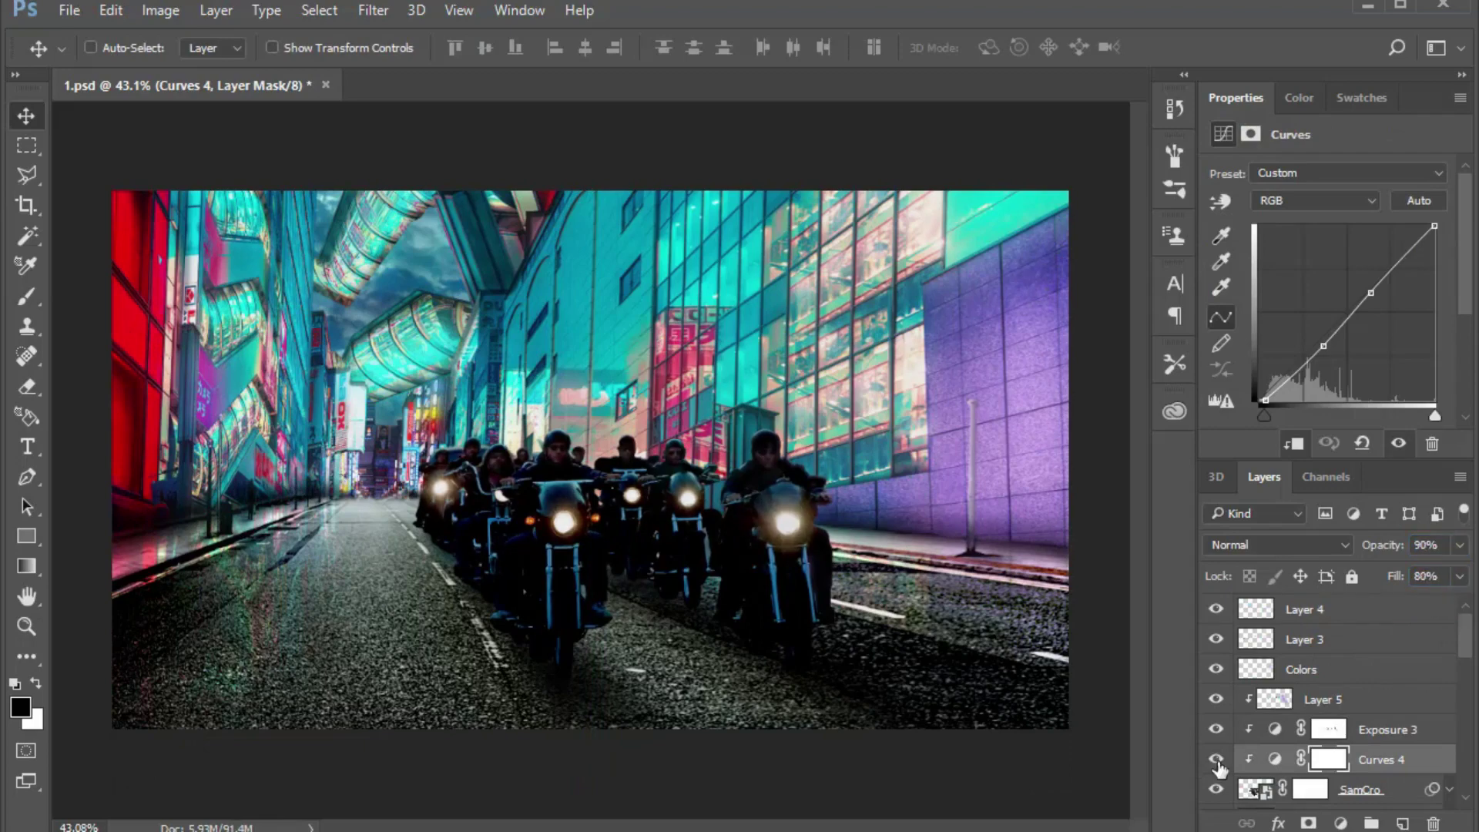
# Step through Exposure 3 and the glow layer's mask, then select the top of the stack
pyautogui.hotkey('alt', ']')
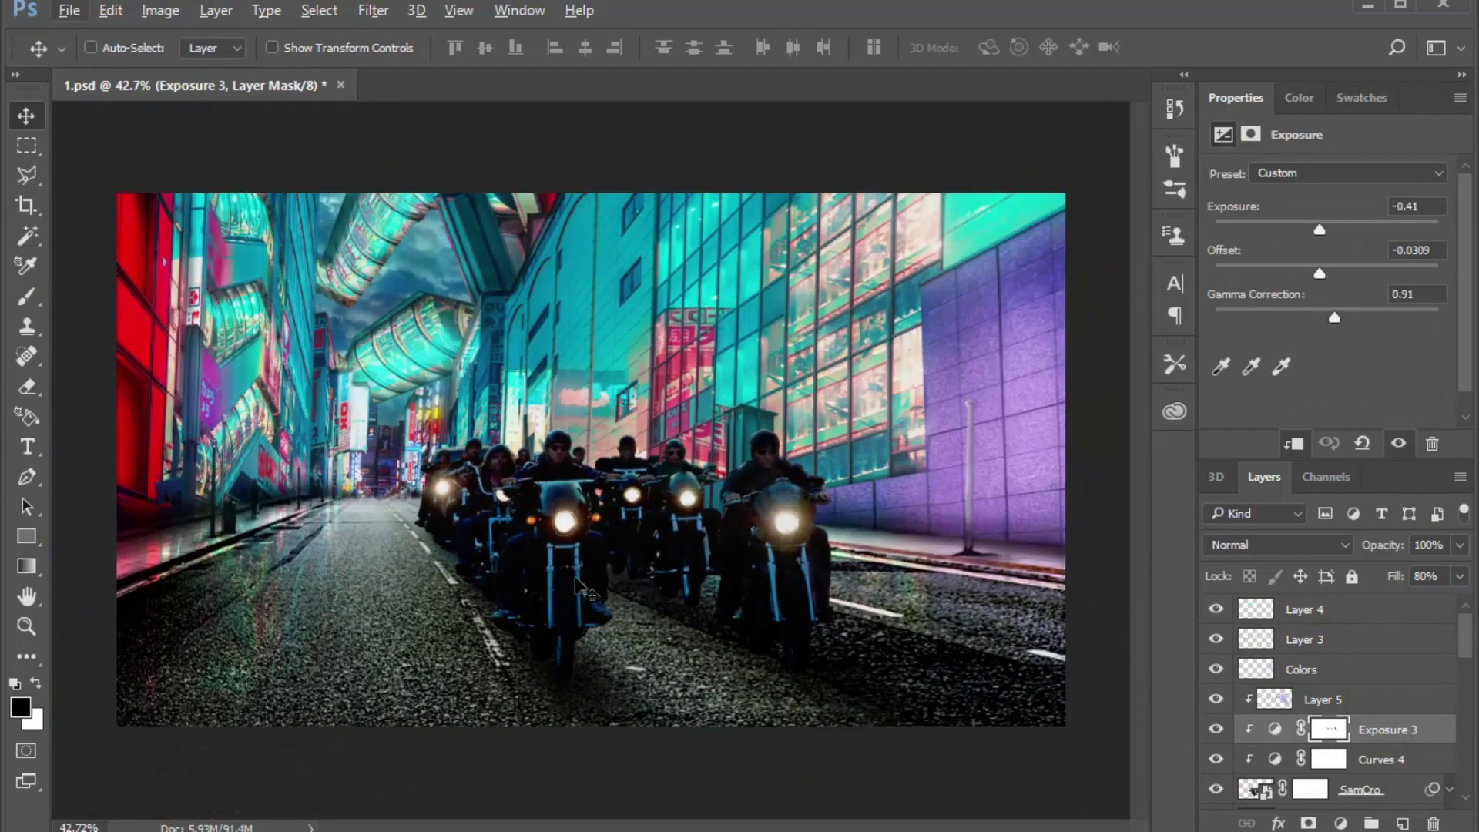
pyautogui.hotkey('alt', '[')
pyautogui.hotkey('alt', '[')
pyautogui.hotkey('alt', '[')
pyautogui.press('b')
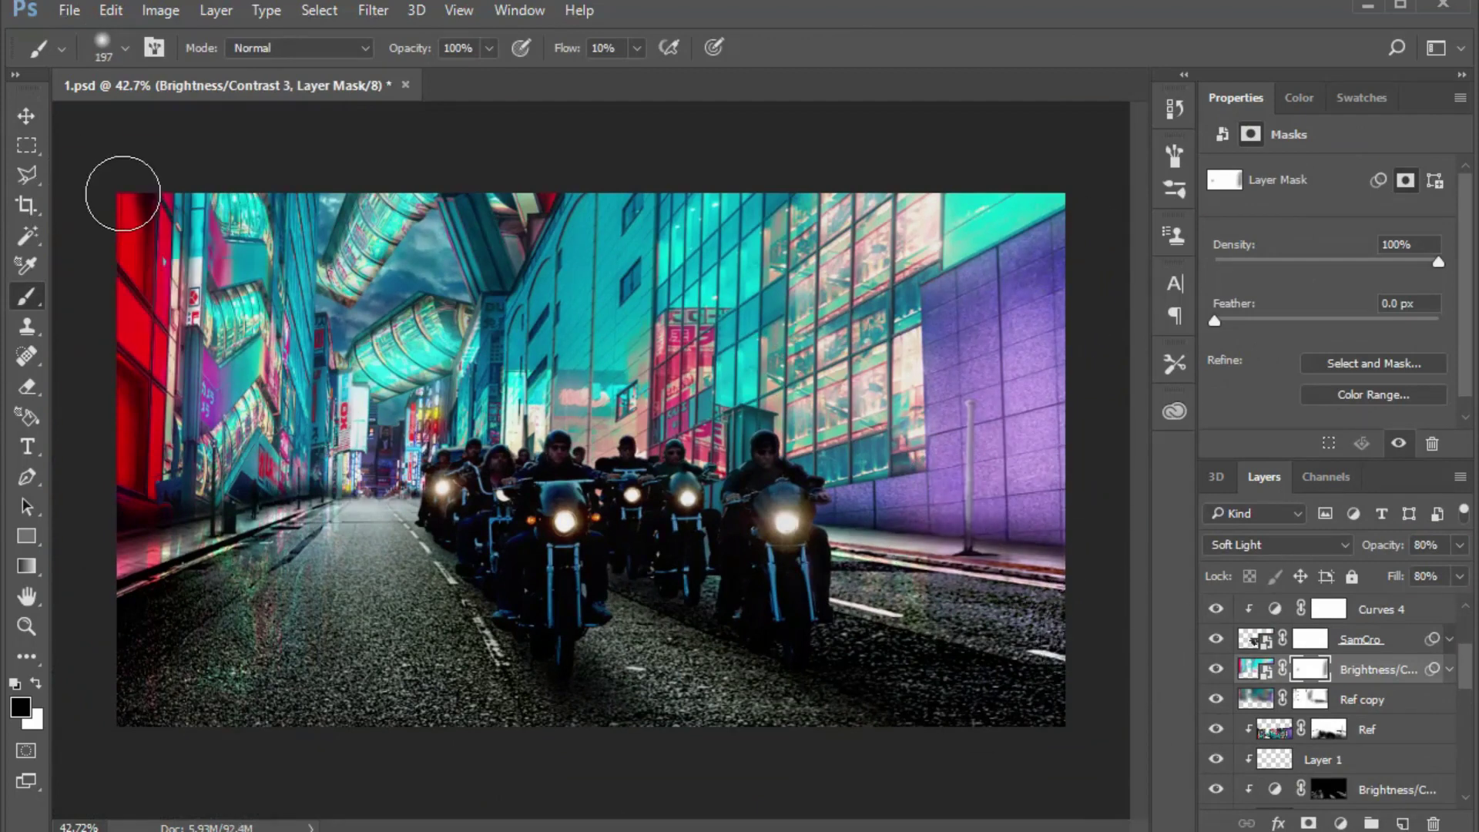
pyautogui.press('v')
pyautogui.hotkey('alt', '.')
# Shift the Hue/Saturation Reds toward magenta with Hue -76 and Saturation -25
pyautogui.moveTo(1339, 256); pyautogui.dragTo(1271, 257)
pyautogui.moveTo(1325, 299)
pyautogui.mouseDown()
pyautogui.moveTo(1307, 300)
pyautogui.moveTo(1332, 254)
pyautogui.moveTo(1431, 257)
pyautogui.moveTo(1263, 256)
pyautogui.mouseUp()
pyautogui.click(1311, 297)
pyautogui.click(1323, 200)
pyautogui.click(1309, 234)
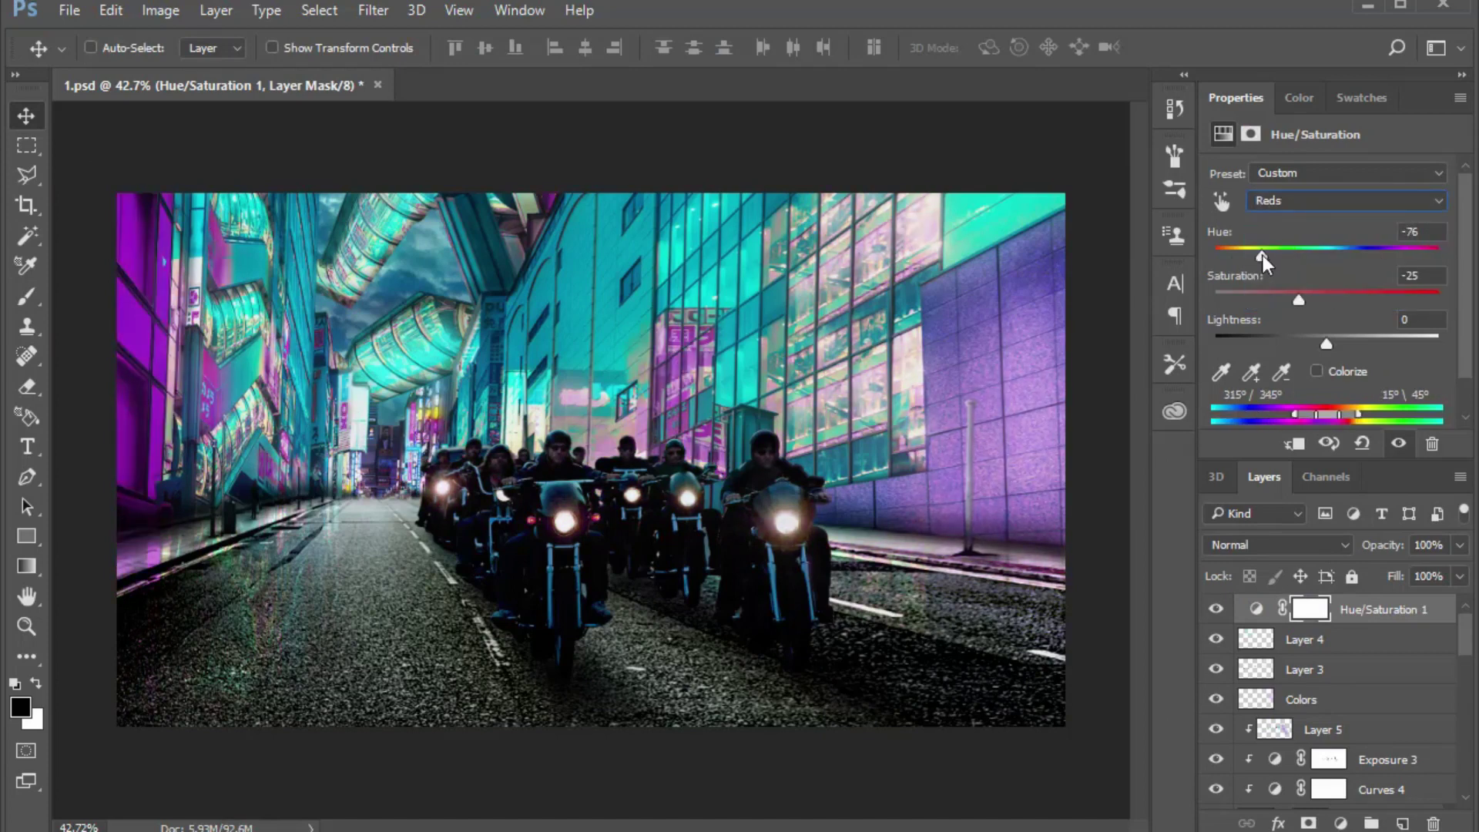
pyautogui.click(1348, 200)
# Lower the Hue/Saturation layer's opacity to 86%
pyautogui.click(1325, 295)
pyautogui.moveTo(1395, 546); pyautogui.dragTo(1382, 549)
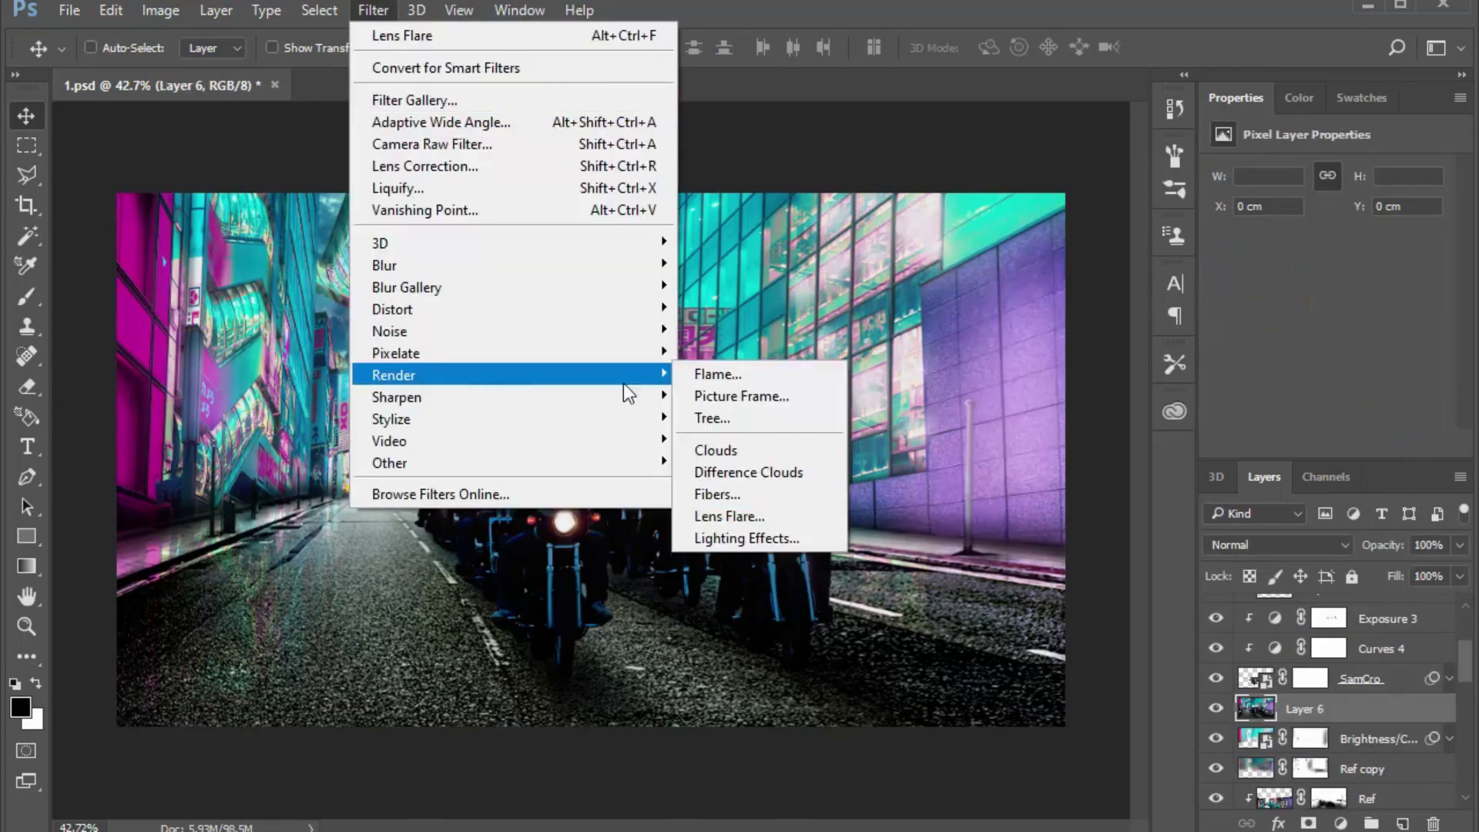
pyautogui.click(706, 496)
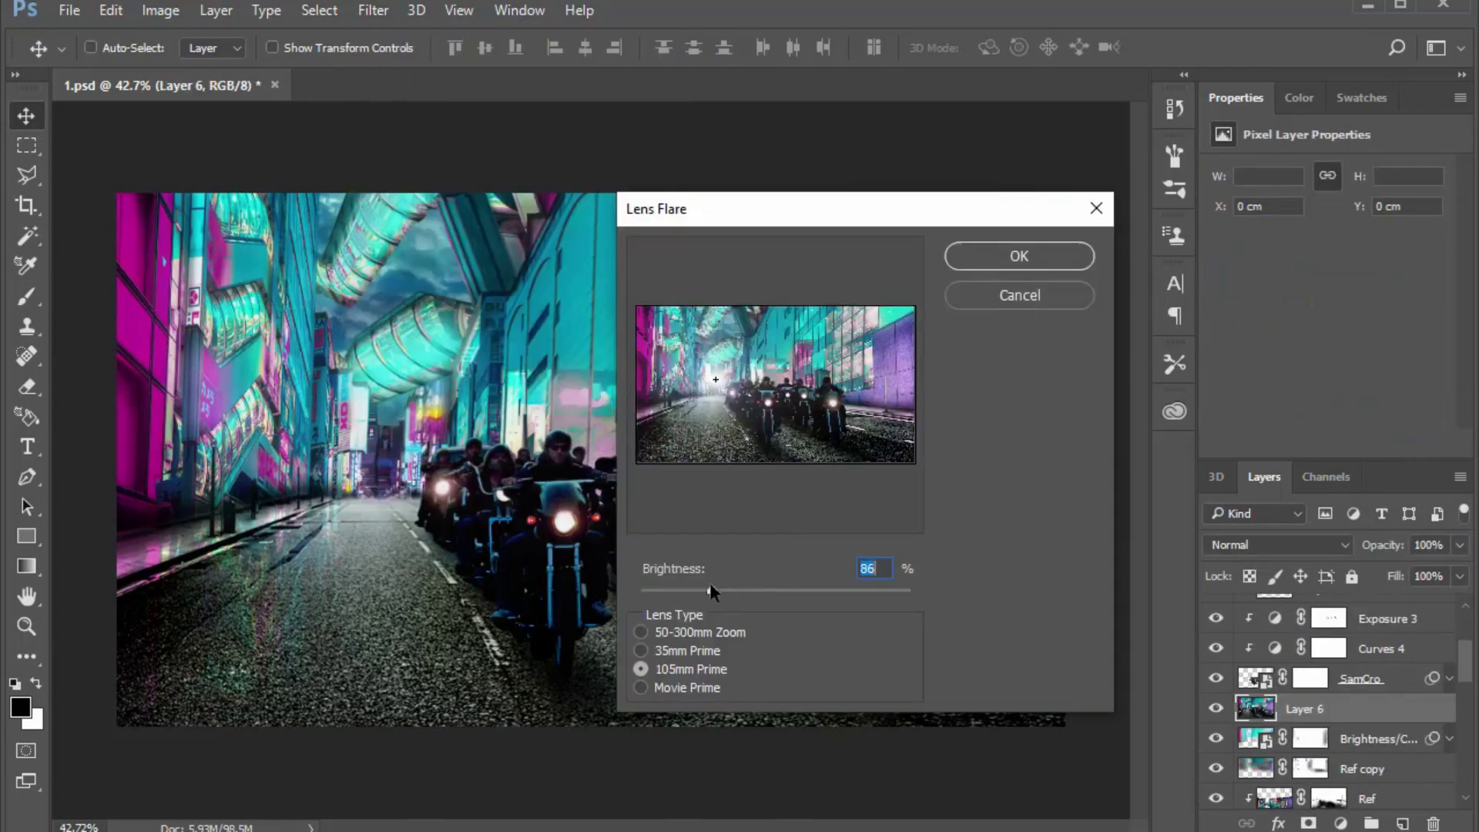
# Apply the 105mm Prime lens flare at 86% and move Layer 4, Layer 3 and Colors below Layer 6
pyautogui.press('Return')
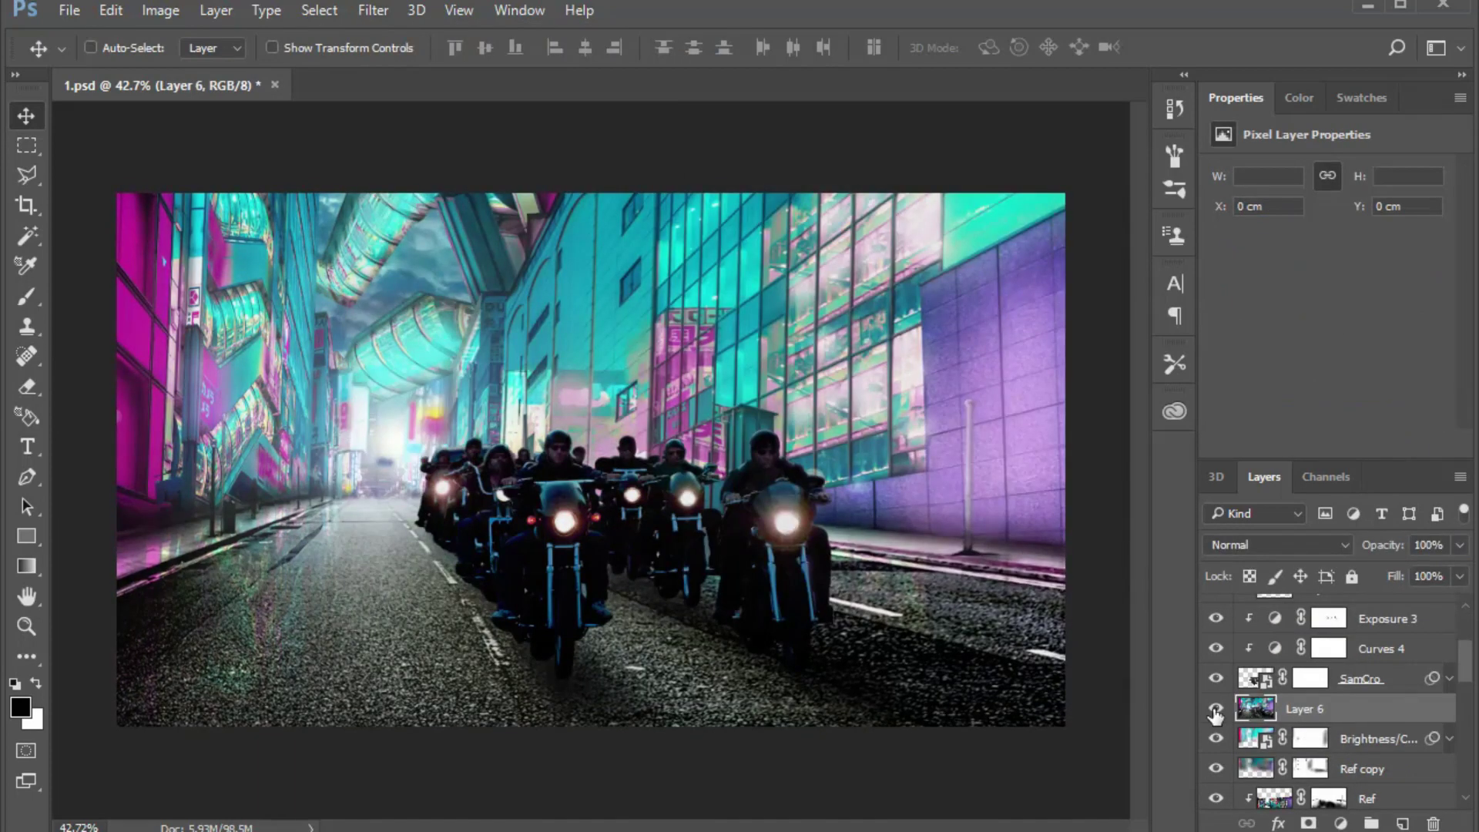
pyautogui.scroll(2, 1215, 714)
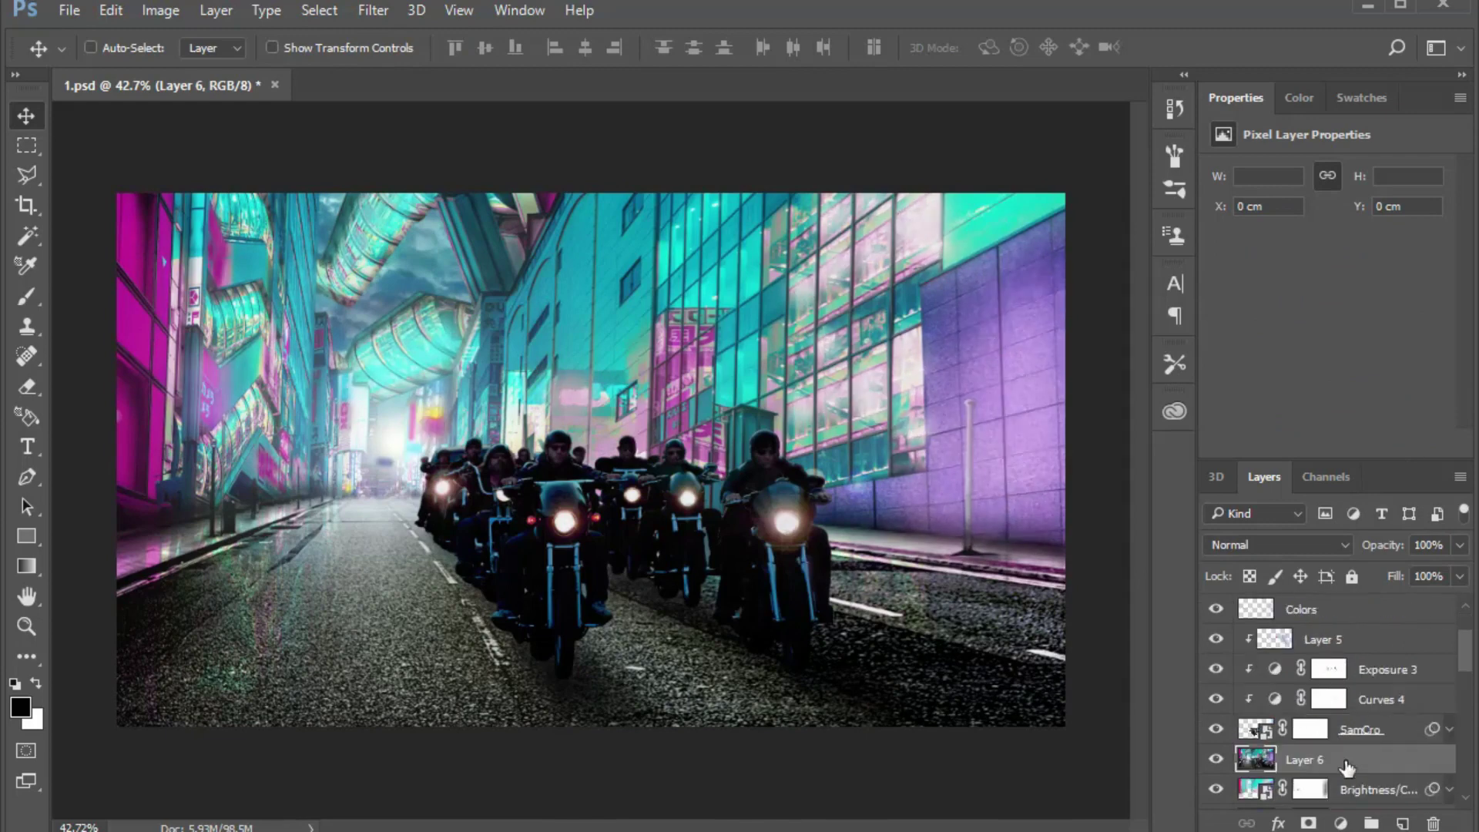
pyautogui.scroll(3, 1310, 716)
pyautogui.keyDown('shift'); pyautogui.click(1343, 637); pyautogui.keyUp('shift')
pyautogui.moveTo(1343, 637); pyautogui.dragTo(1379, 784)
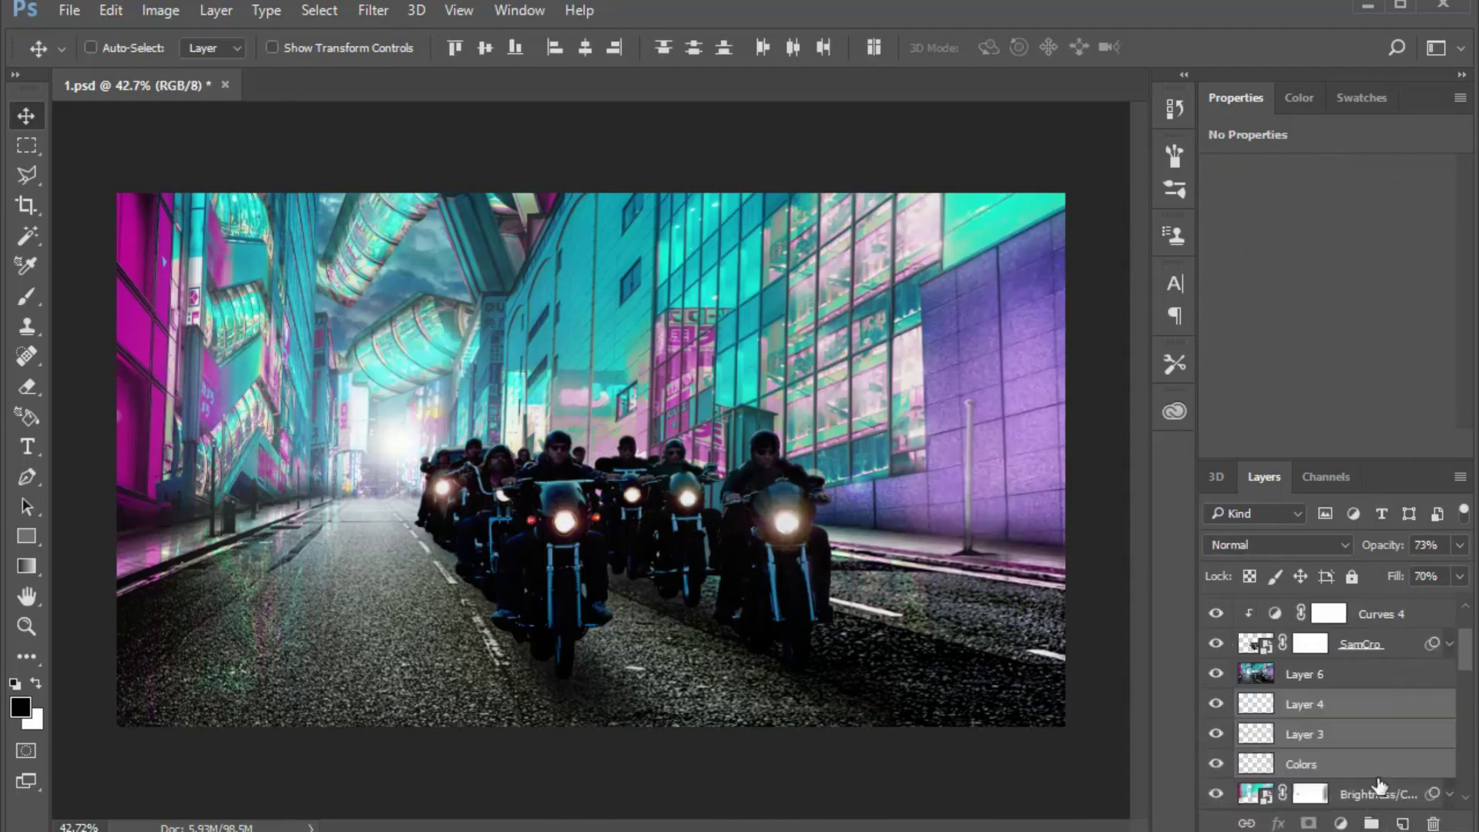
pyautogui.scroll(2, 1379, 784)
# Add a layer mask to Layer 6 and brush the flare off the foreground road
pyautogui.click(1356, 730)
pyautogui.click(1308, 823)
pyautogui.press('b')
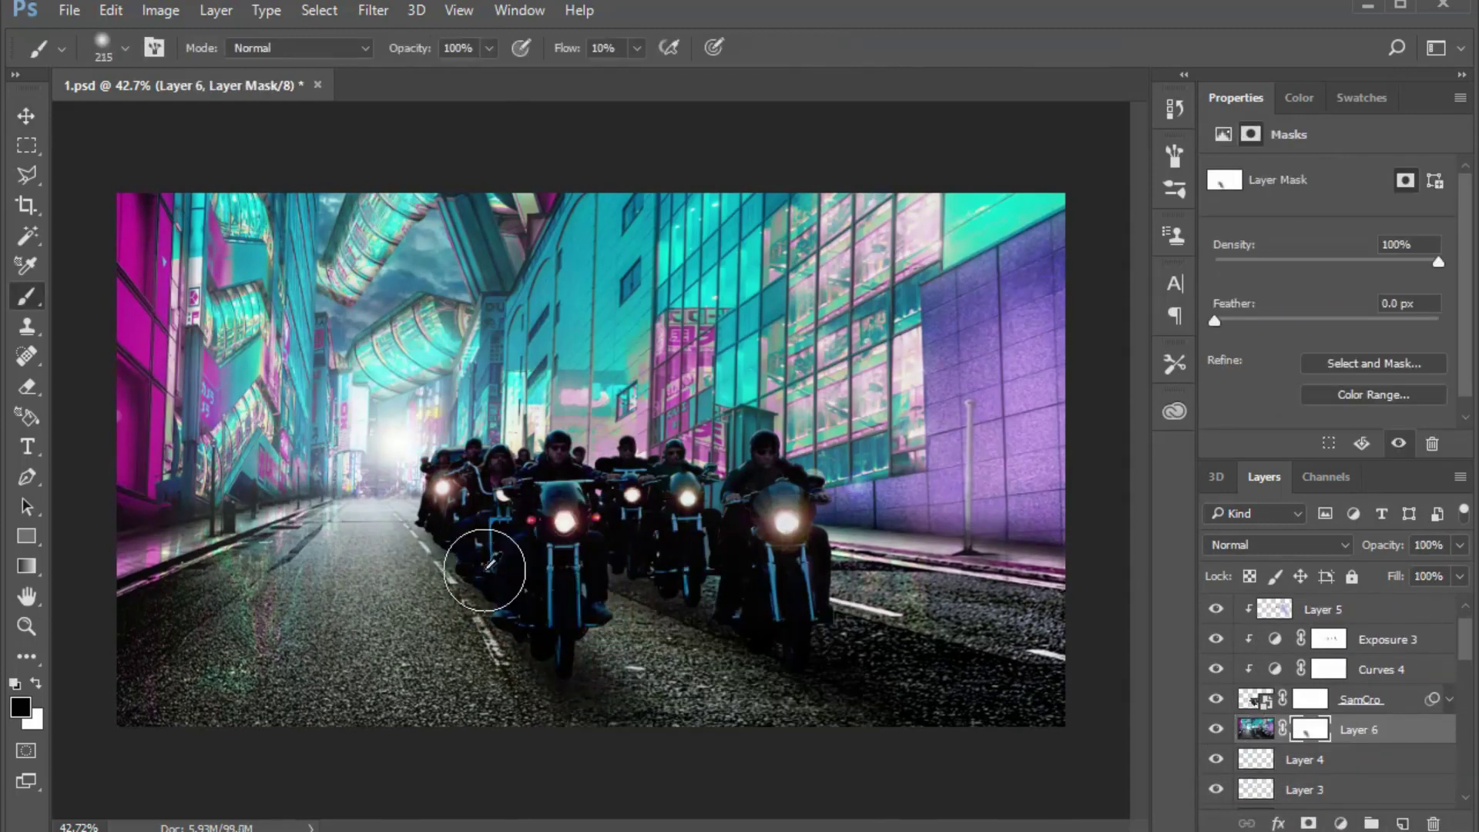
pyautogui.click(1215, 729)
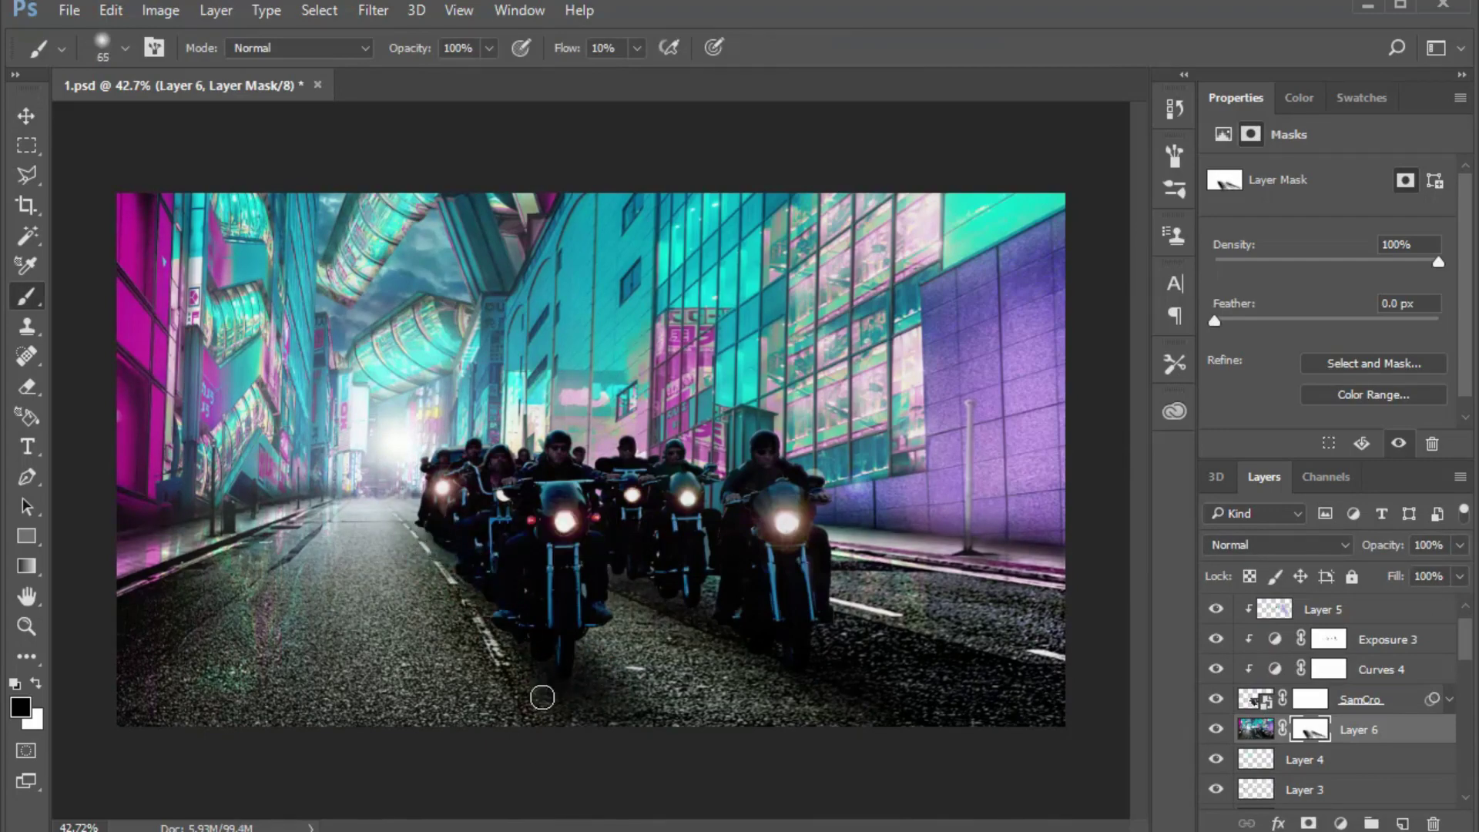
pyautogui.press(']')
pyautogui.press(']')
pyautogui.press(']')
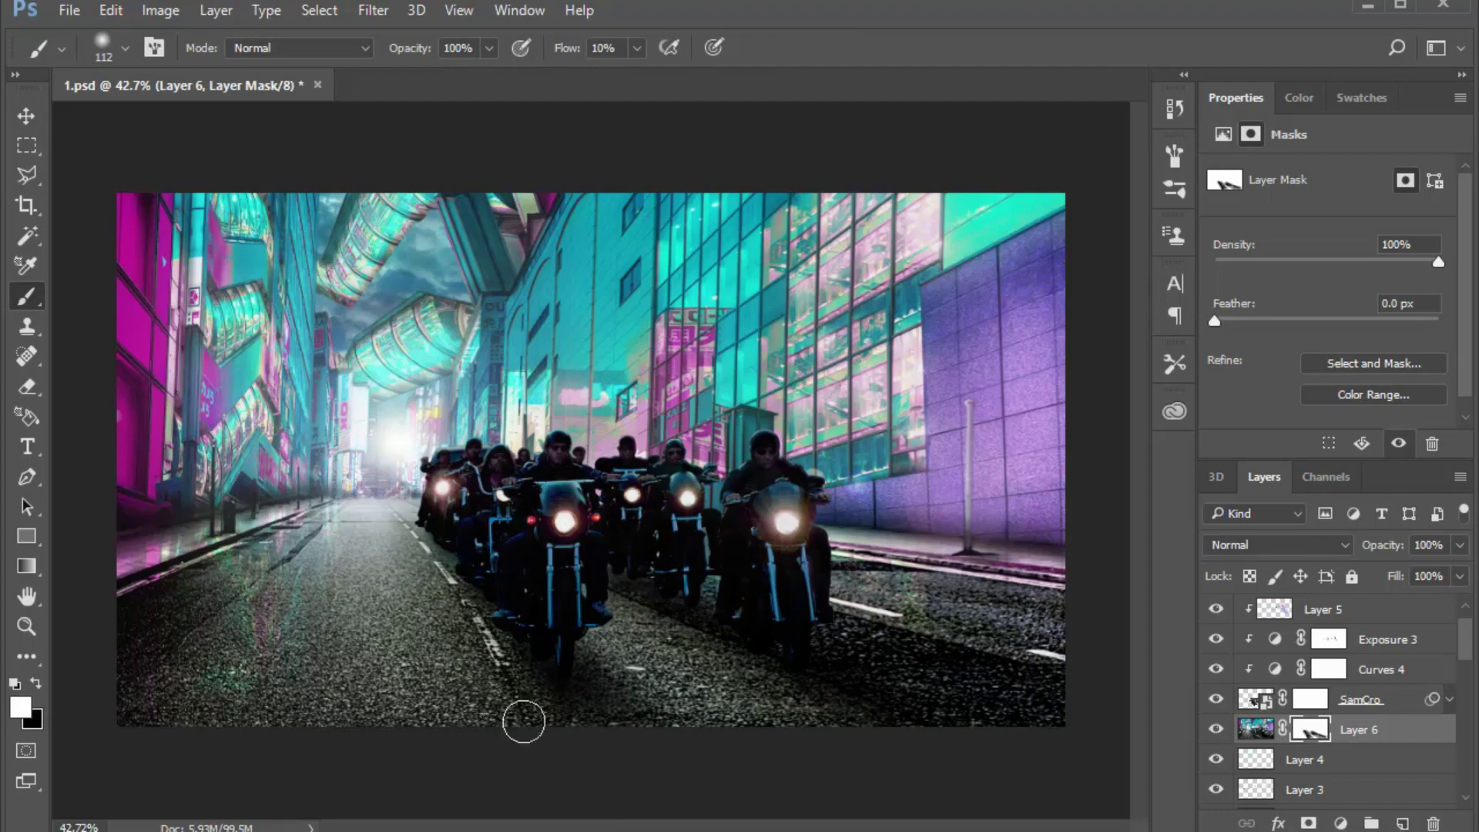
# Try Lighten blending on Layer 6, then return it to Normal
pyautogui.click(1256, 729)
pyautogui.click(1277, 545)
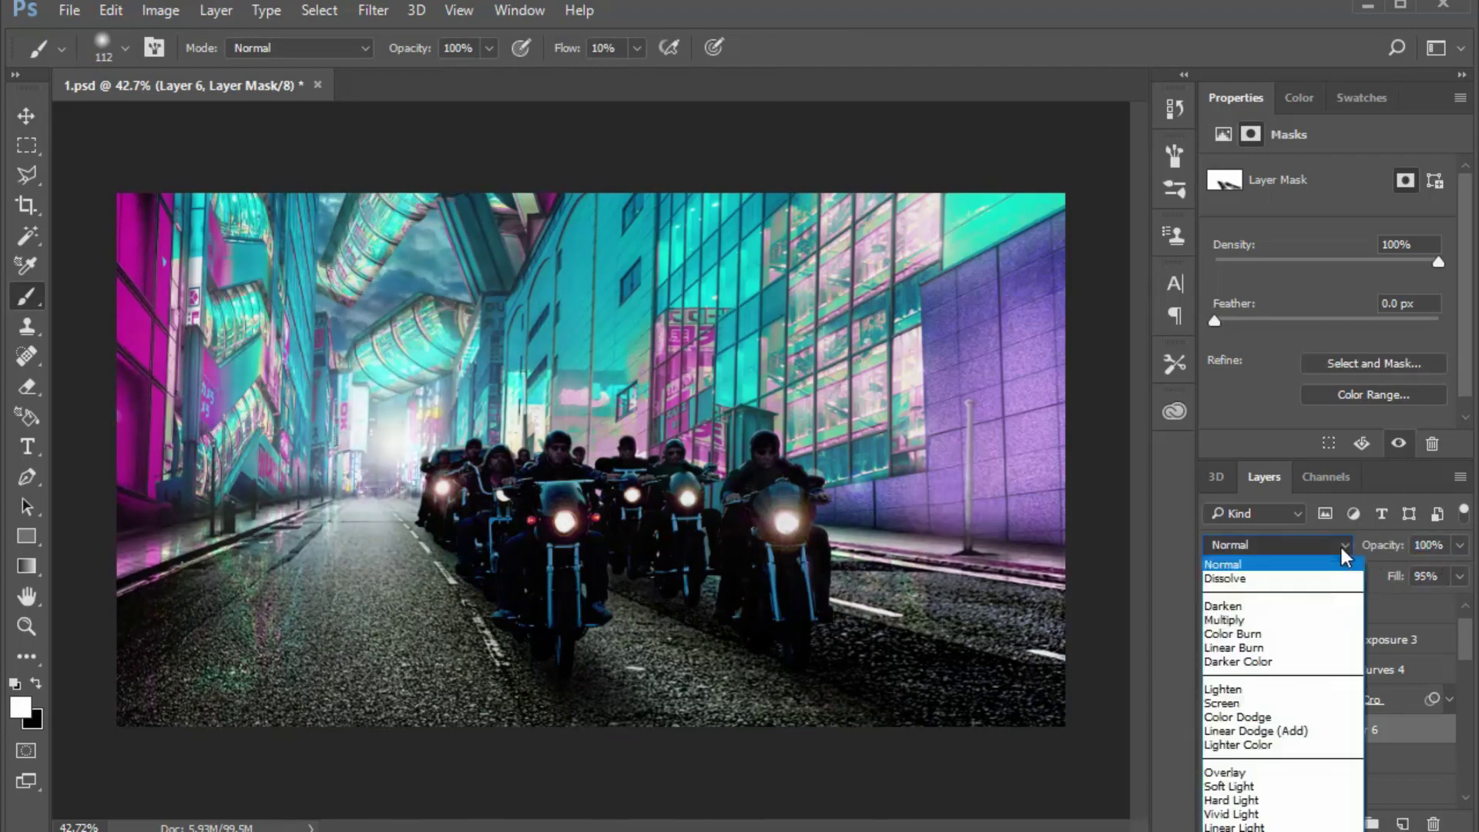
pyautogui.click(1233, 690)
pyautogui.keyDown('alt'); pyautogui.click(390, 412); pyautogui.keyUp('alt')
pyautogui.scroll(3, 379, 436)
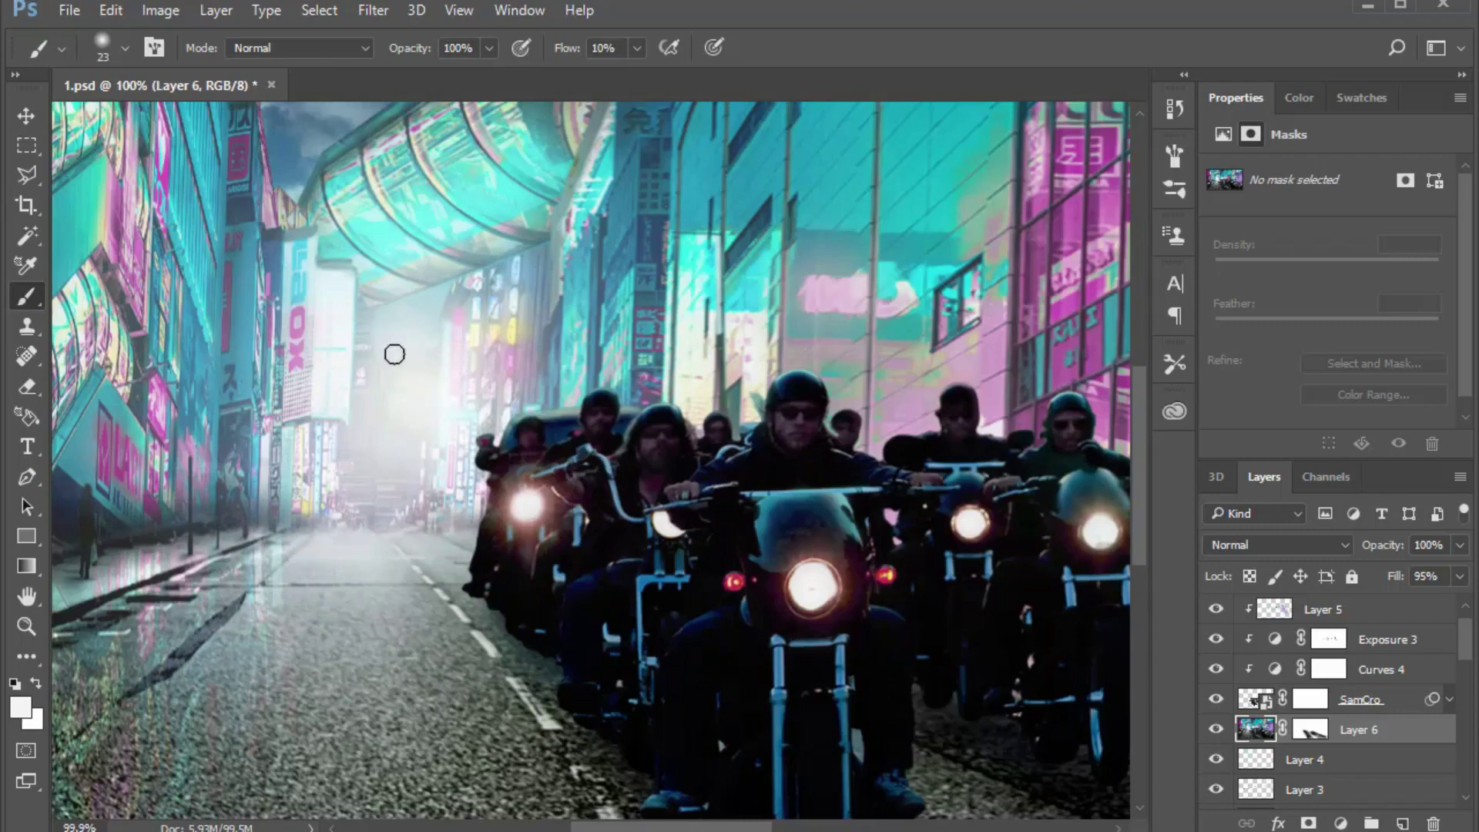
pyautogui.scroll(-4, 394, 354)
# Paint dark edges around the image on the new Layer 8 with a black brush
pyautogui.press('v')
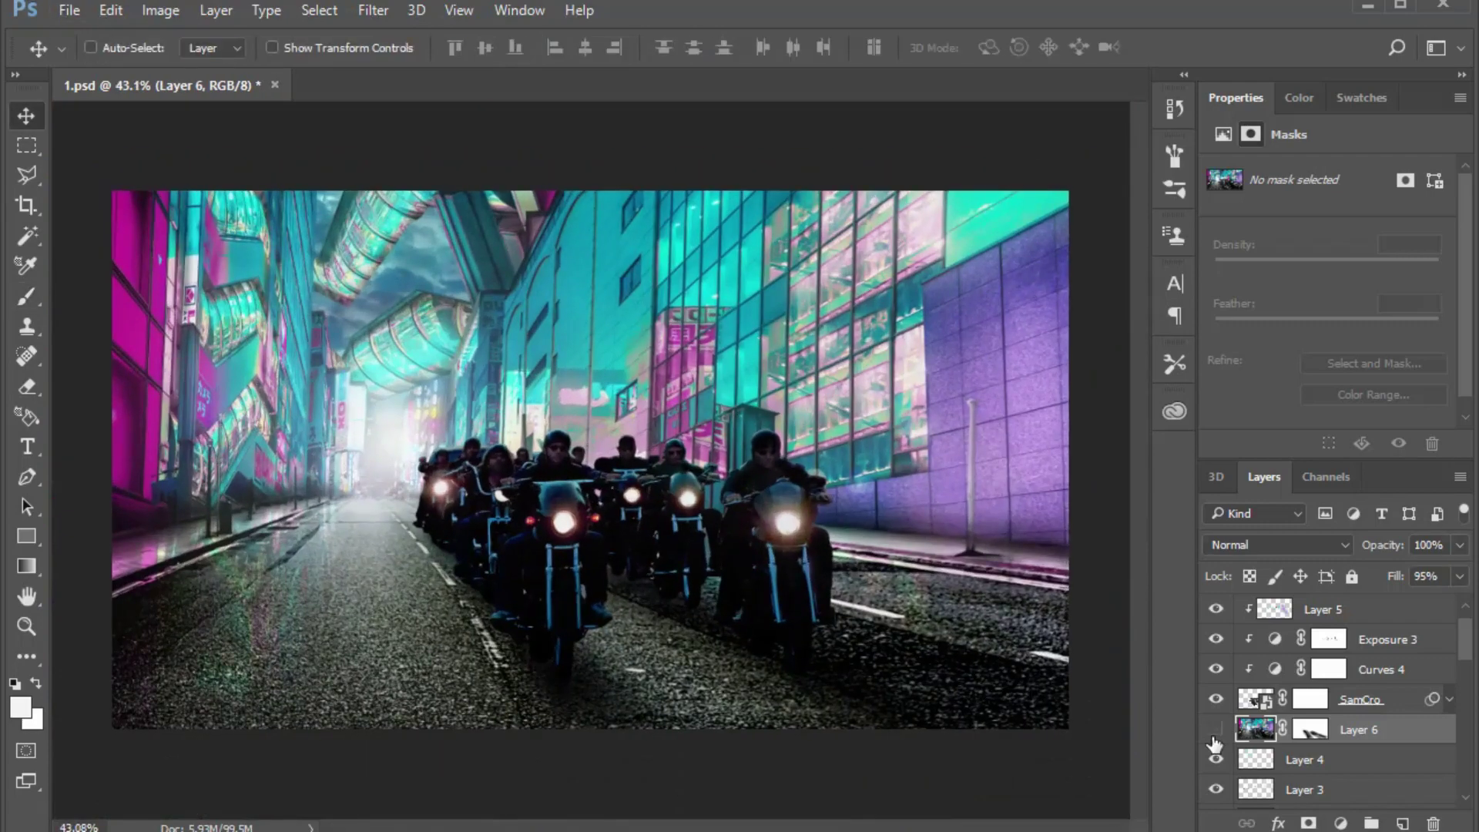
pyautogui.press('b')
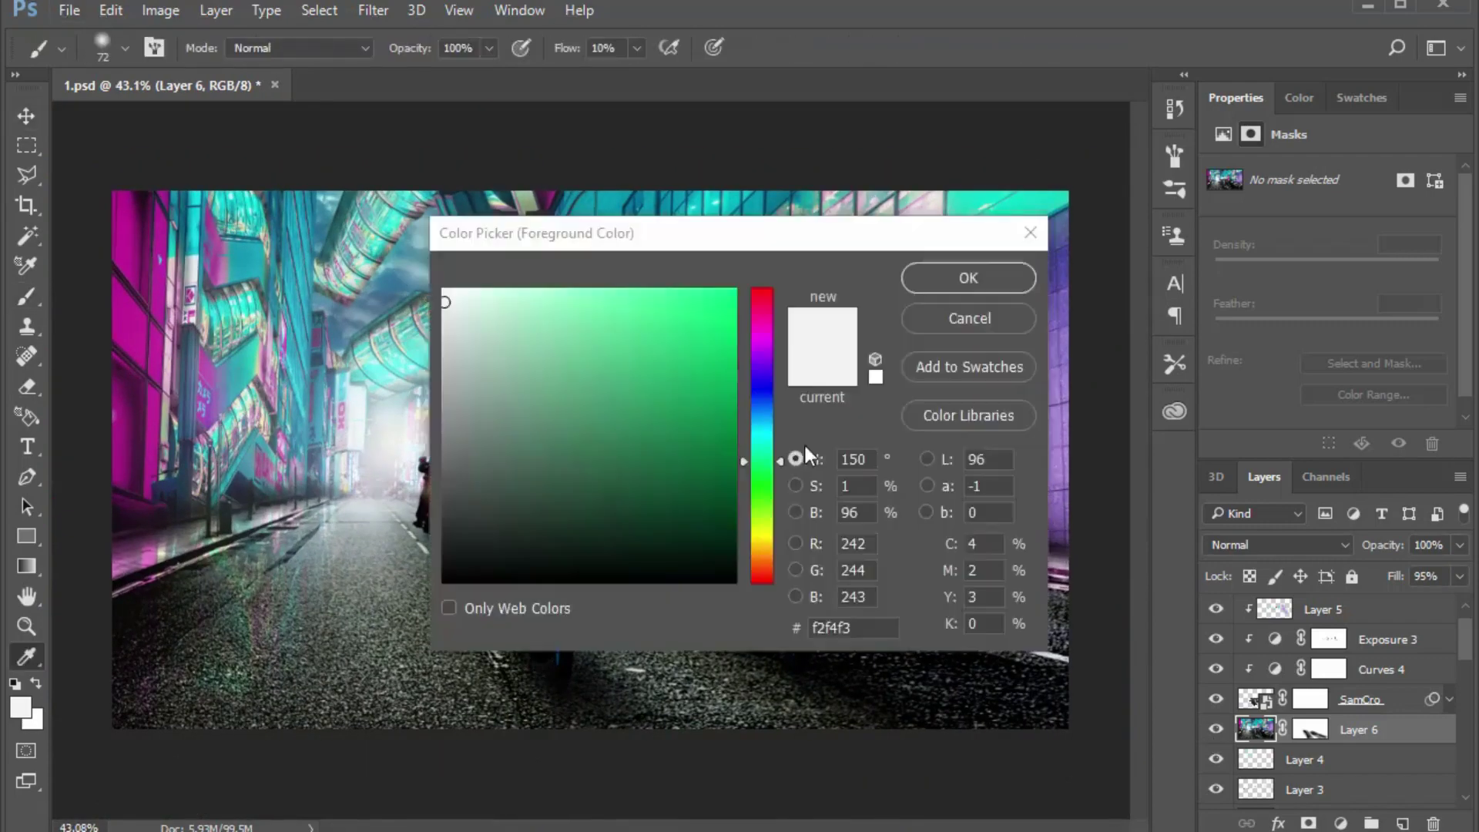
pyautogui.scroll(3, 312, 347)
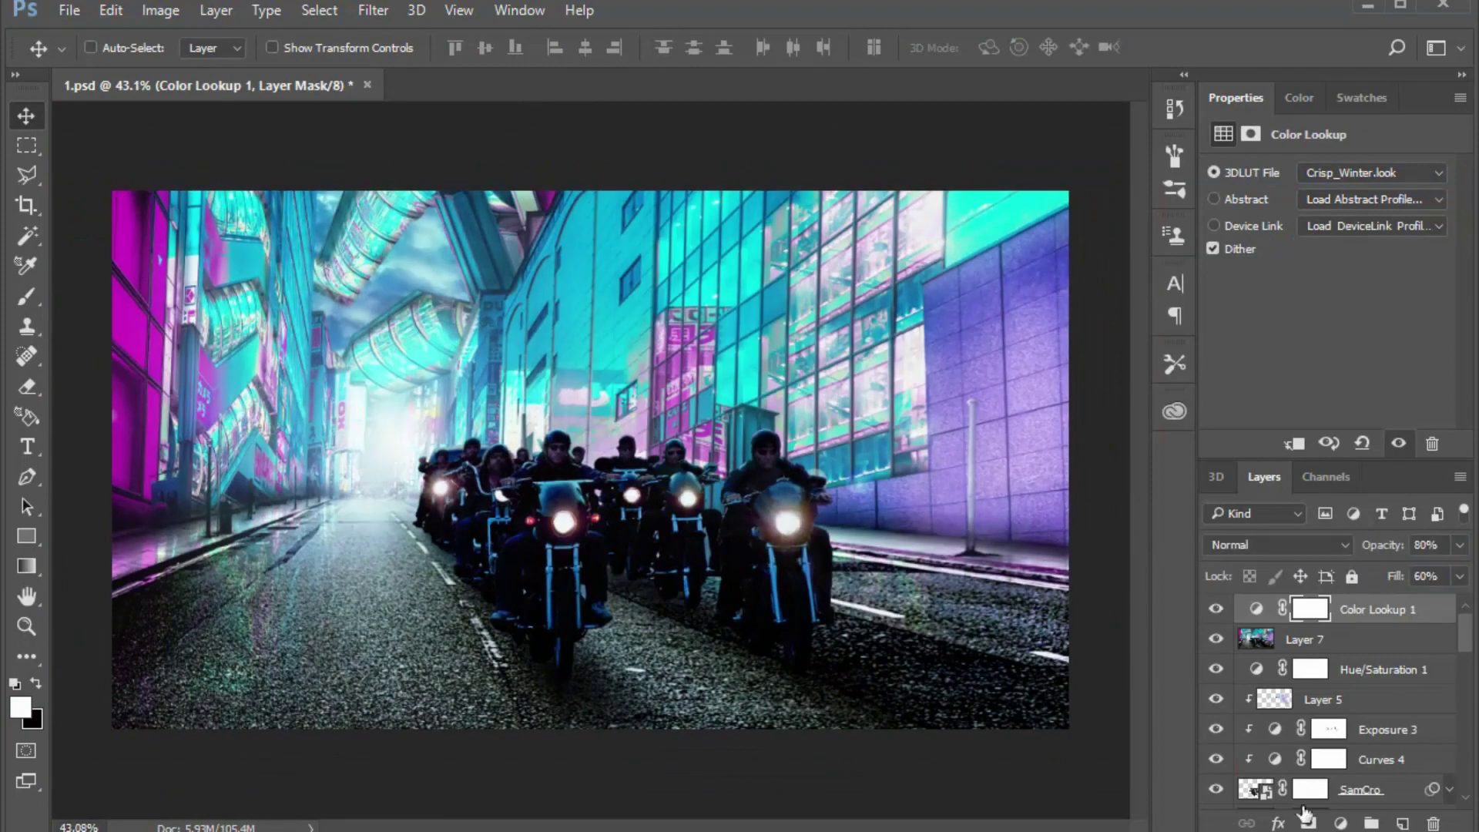
pyautogui.press('b')
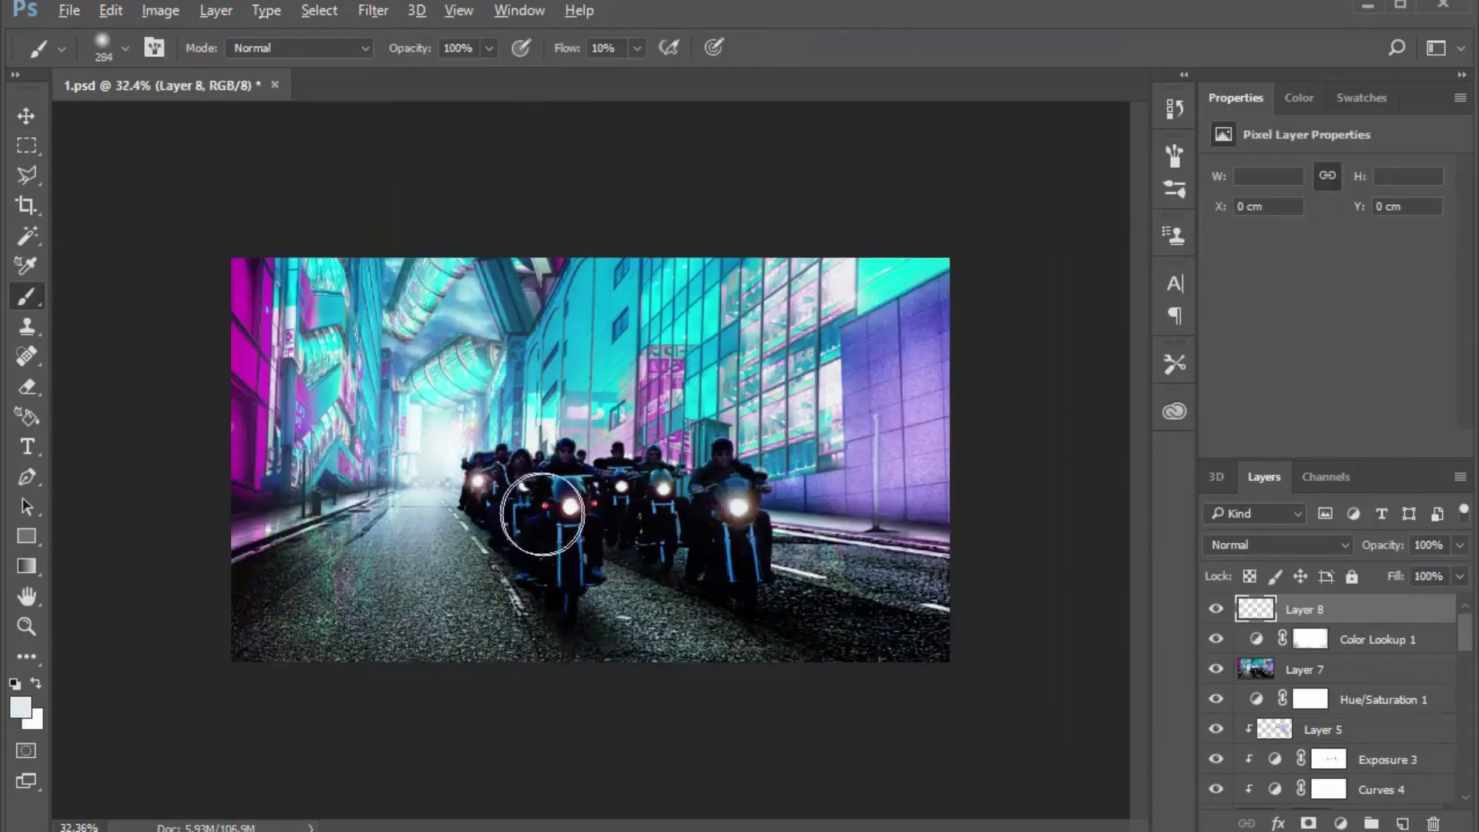
pyautogui.moveTo(983, 277)
pyautogui.mouseDown()
pyautogui.moveTo(231, 529)
pyautogui.moveTo(413, 686)
pyautogui.mouseUp()
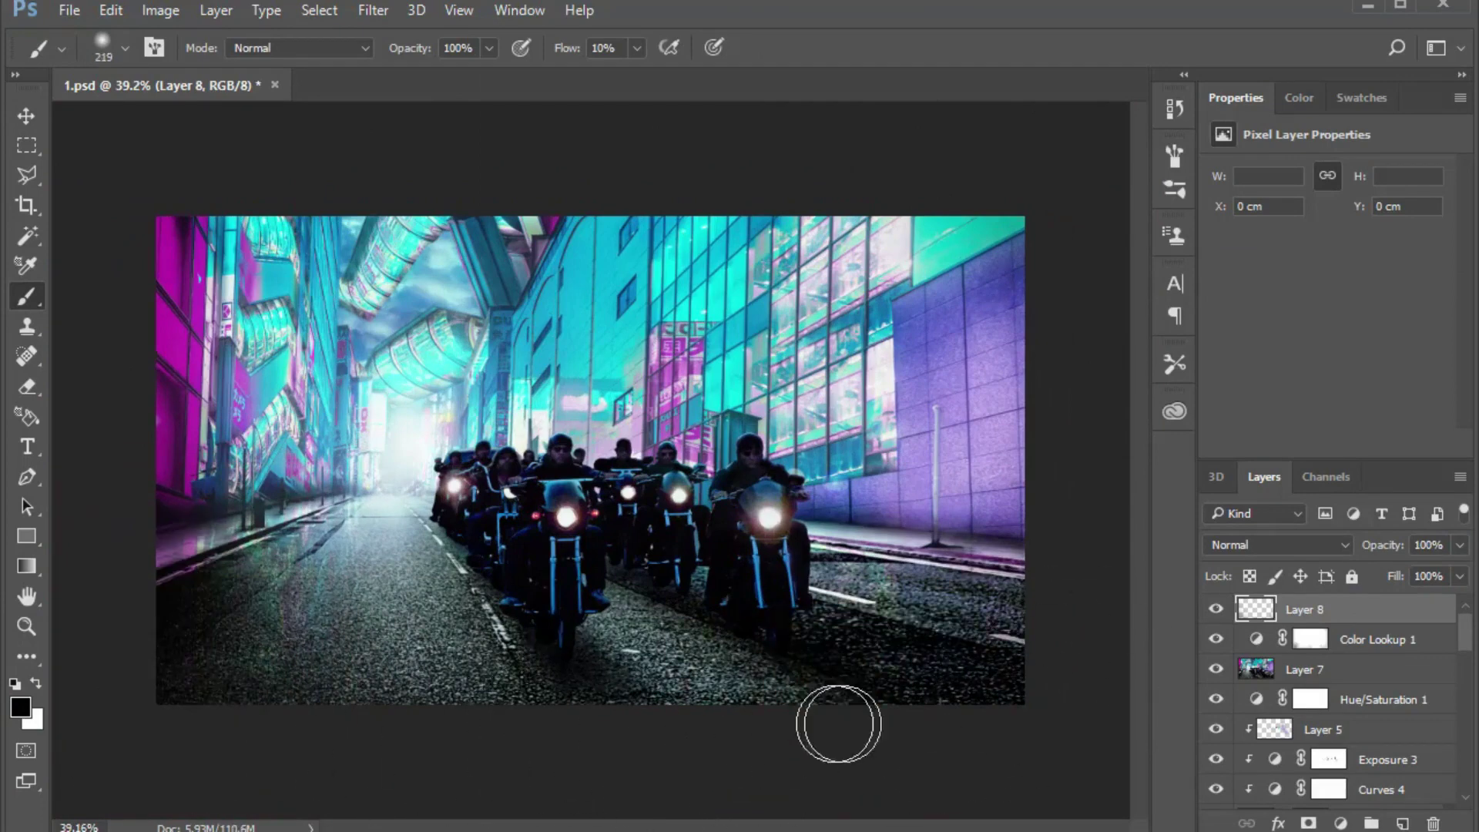
pyautogui.press('x')
pyautogui.press('e')
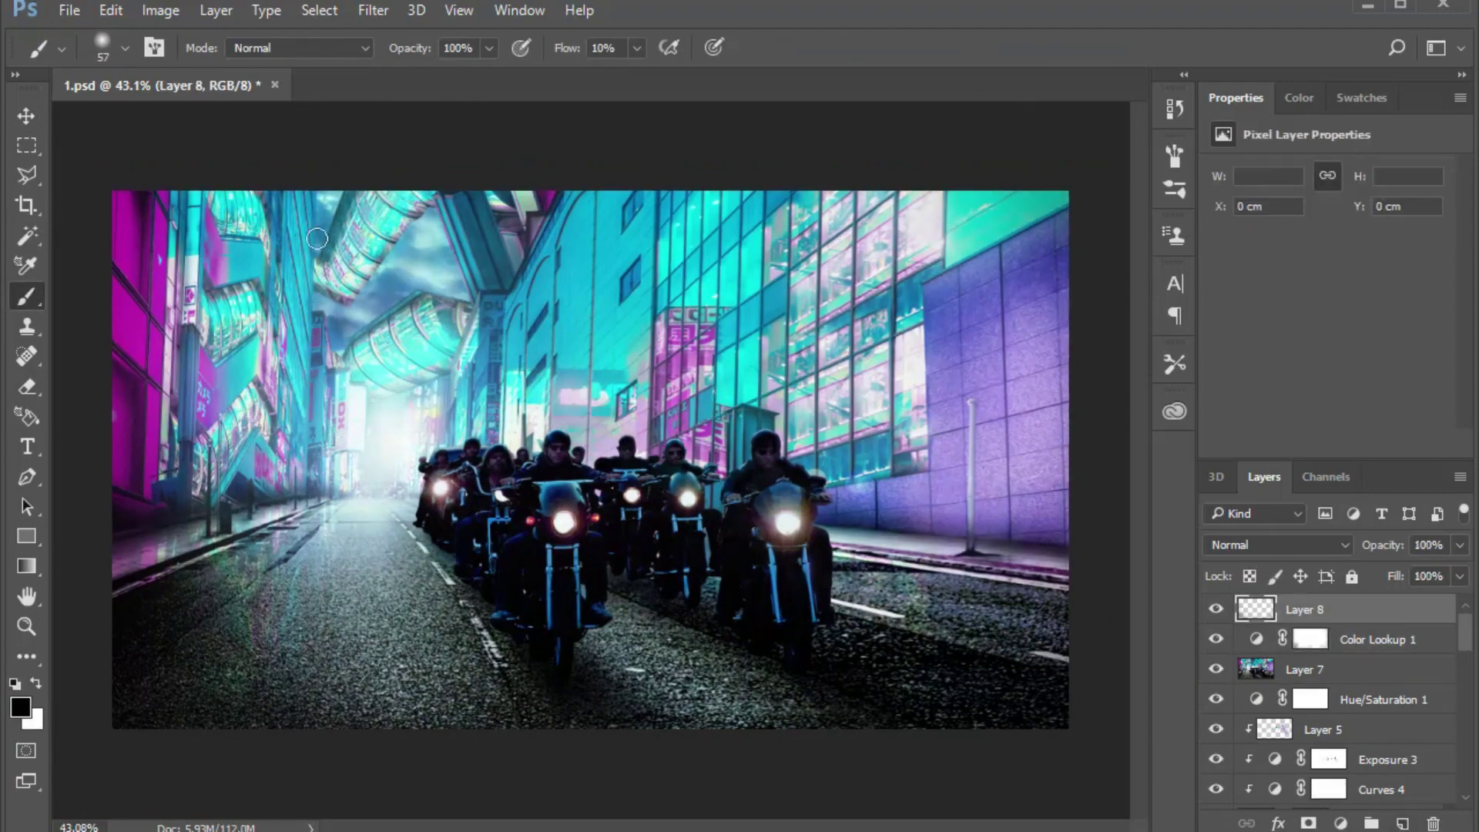
# Sample a blue tone from the sky
pyautogui.scroll(2, 316, 239)
pyautogui.scroll(2, 347, 354)
pyautogui.scroll(3, 342, 420)
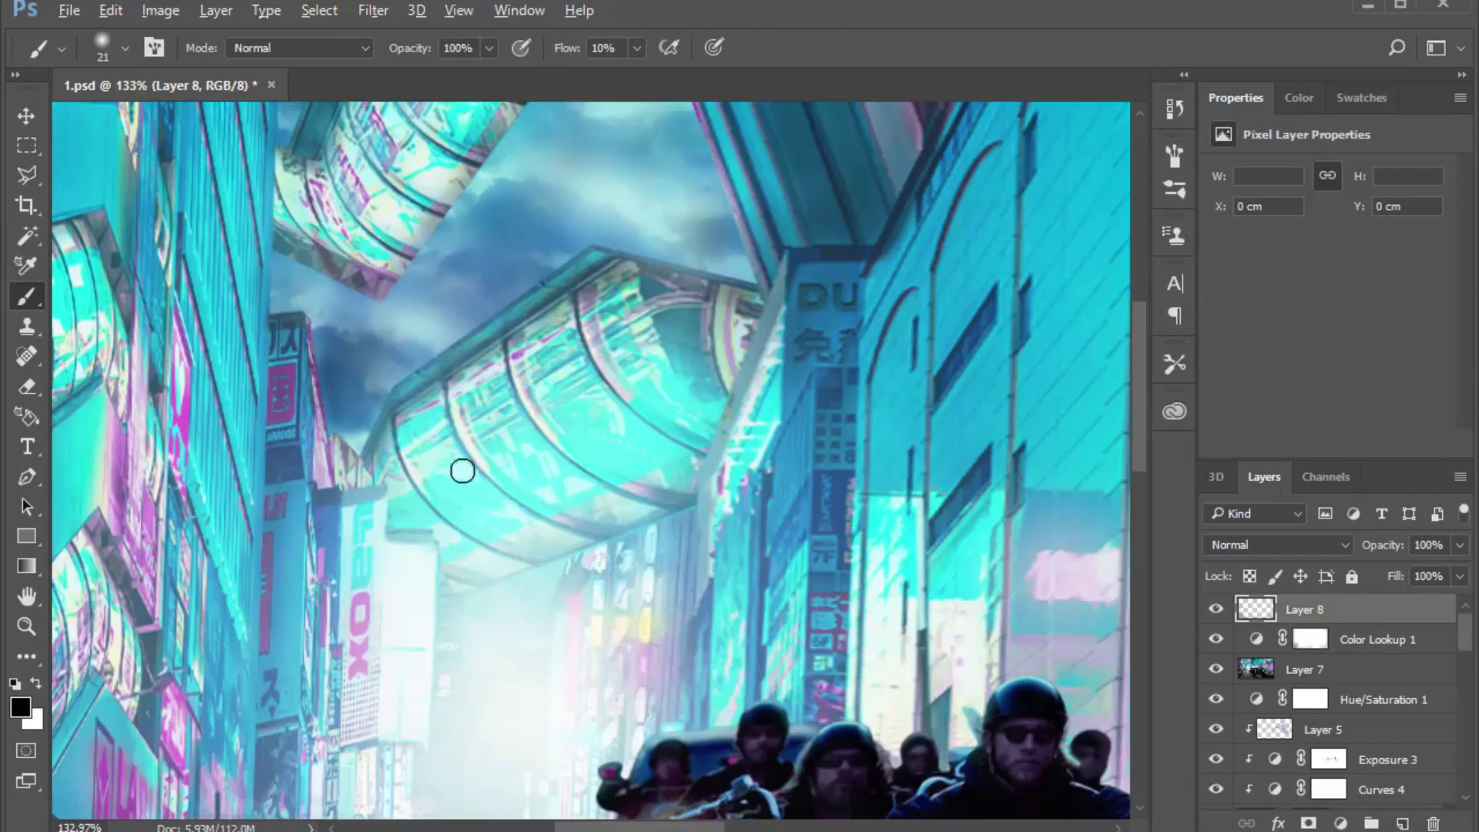
pyautogui.scroll(-2, 462, 470)
pyautogui.keyDown('alt'); pyautogui.click(396, 512); pyautogui.keyUp('alt')
pyautogui.scroll(3, 600, 381)
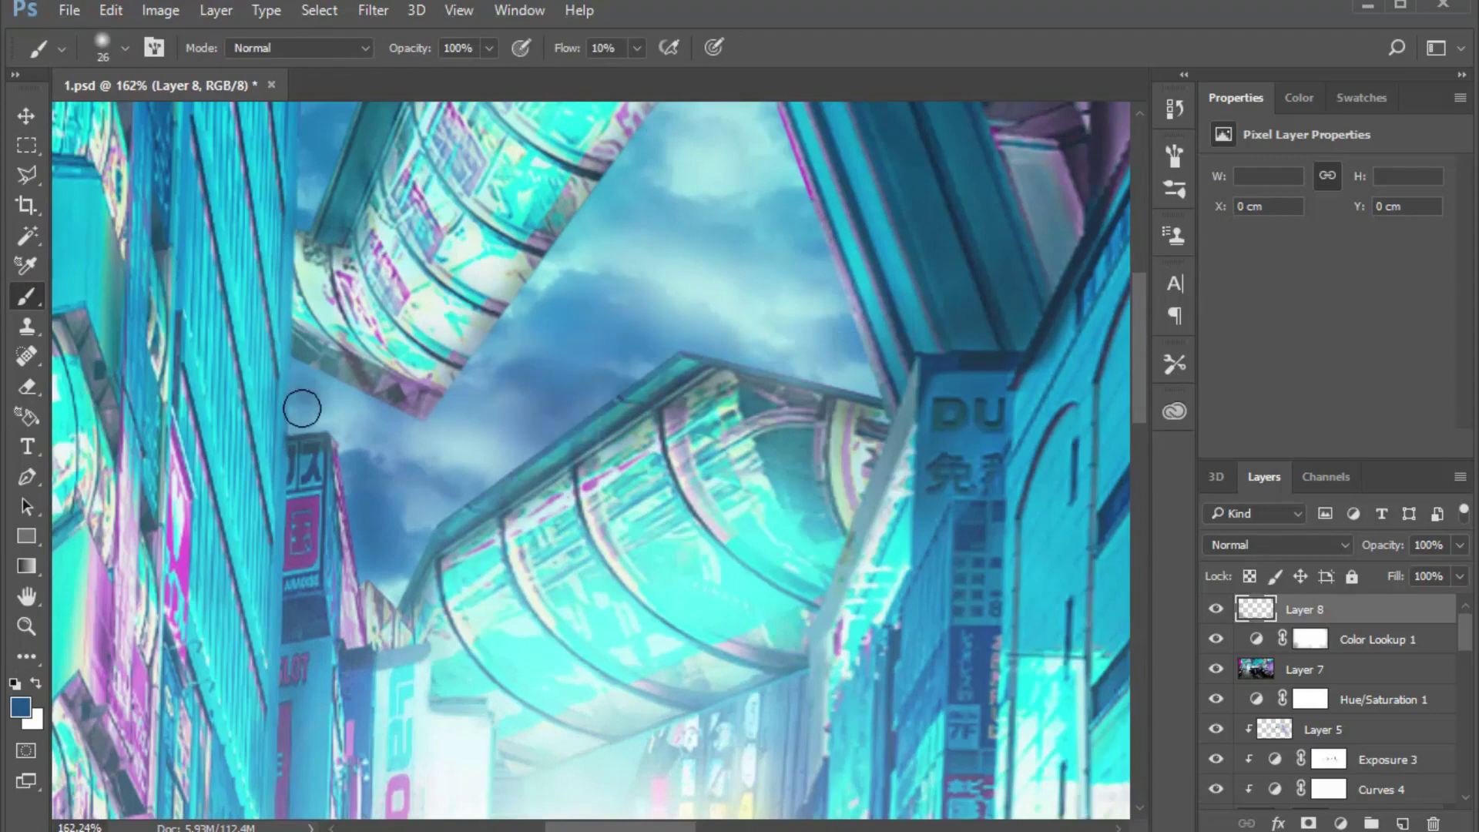
pyautogui.scroll(2, 654, 282)
pyautogui.scroll(-5, 450, 639)
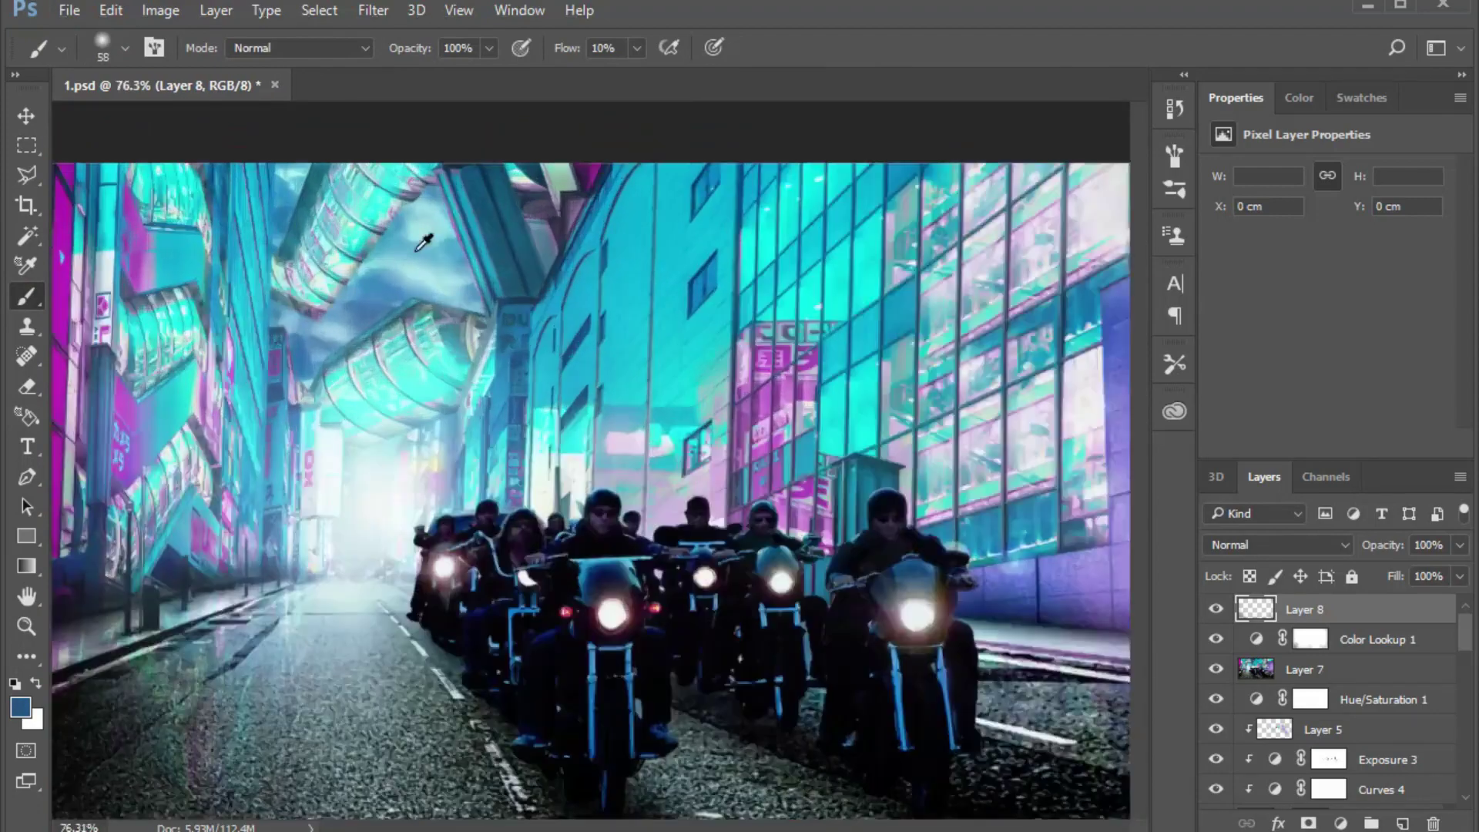
pyautogui.scroll(1, 496, 314)
# Select the Color Lookup 1 layer and begin perspective-warping the Beto barrier
pyautogui.press('v')
pyautogui.scroll(-1, 327, 472)
pyautogui.scroll(-1, 327, 472)
pyautogui.click(1309, 638)
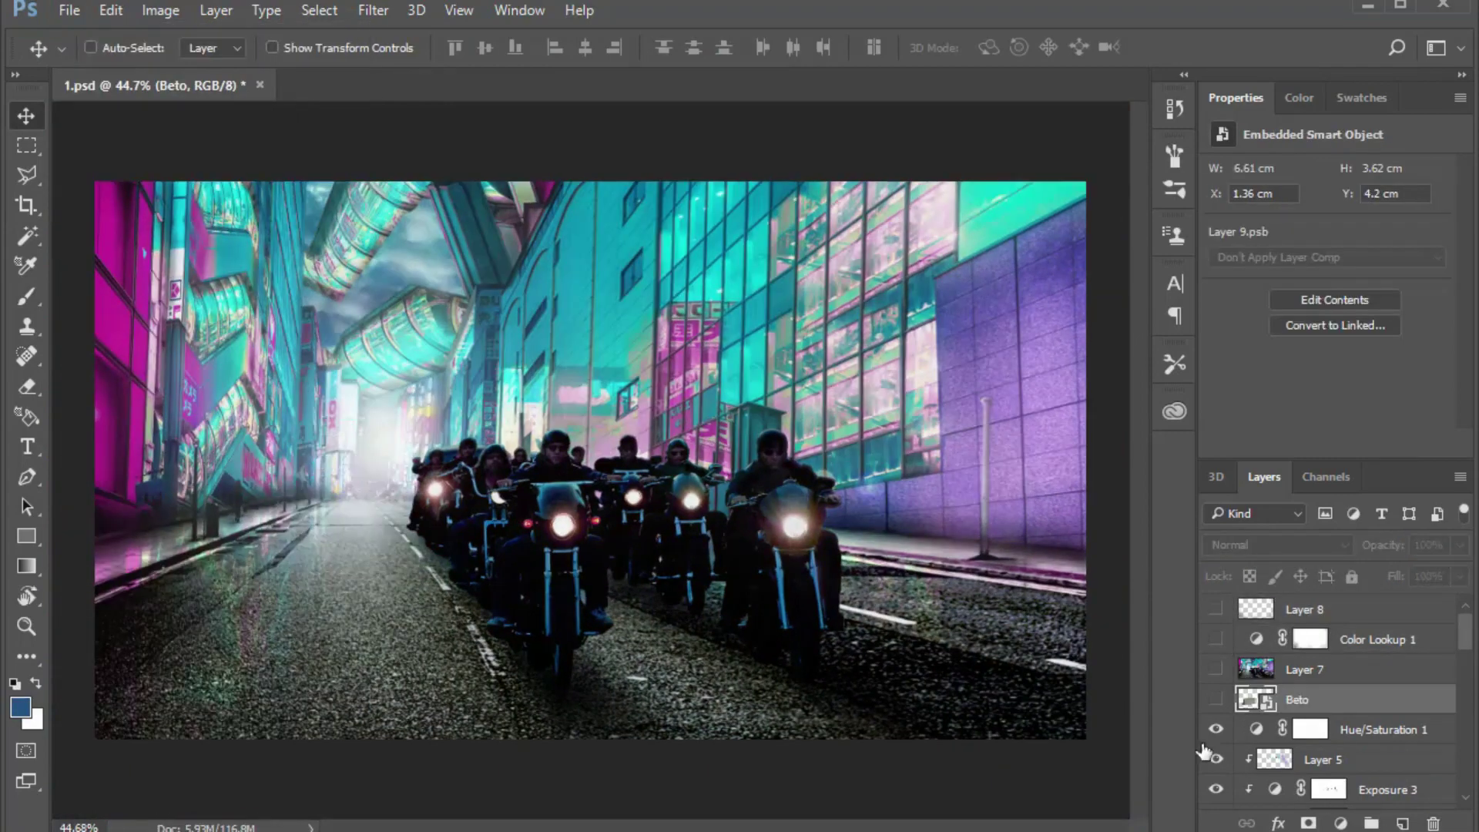
pyautogui.click(111, 10)
# Perspective-warp the concrete barrier so its far end narrows into the road
pyautogui.moveTo(154, 479); pyautogui.dragTo(303, 710)
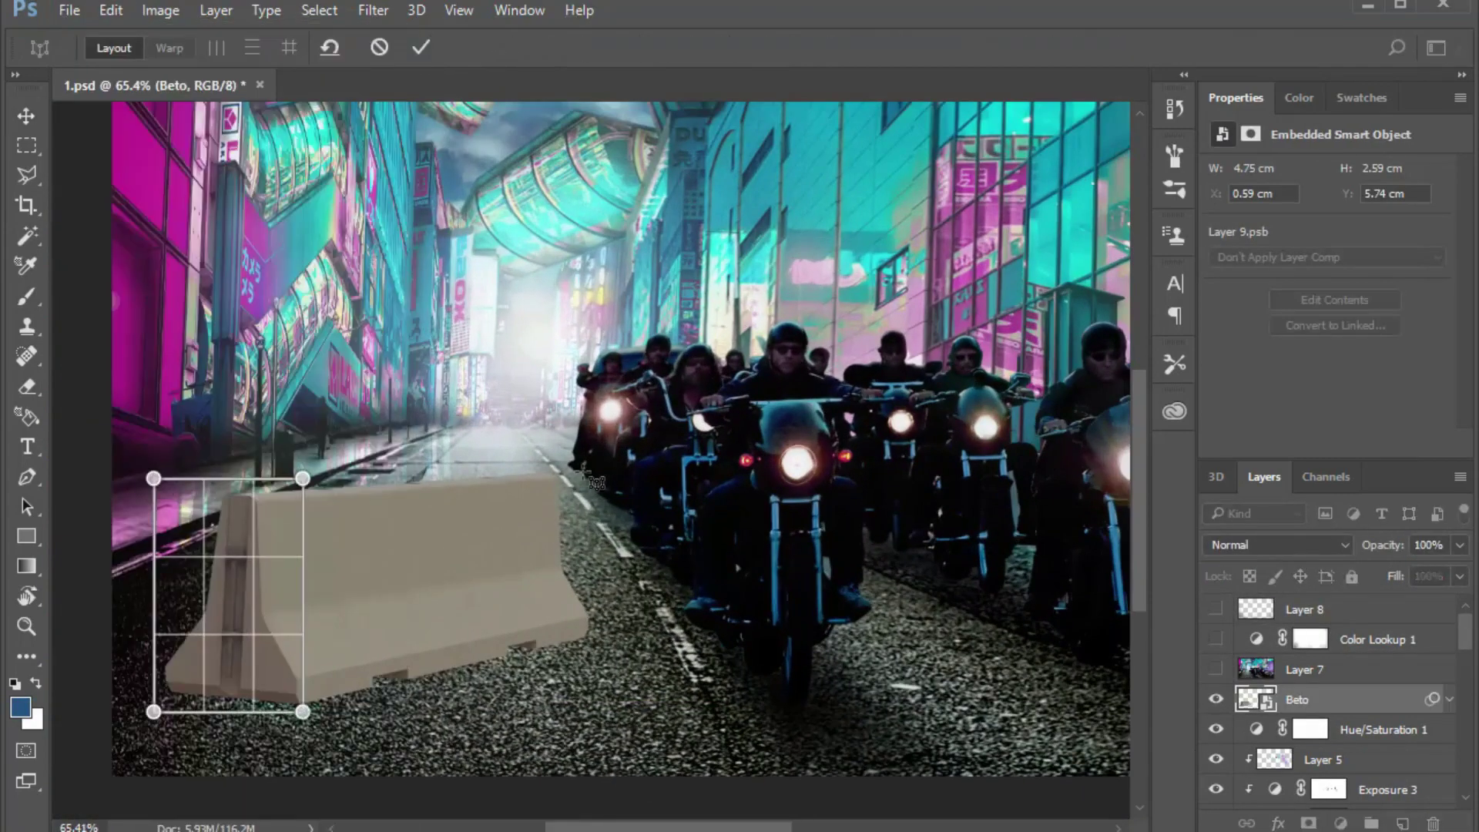
pyautogui.moveTo(304, 462); pyautogui.dragTo(599, 703)
pyautogui.moveTo(599, 463); pyautogui.dragTo(546, 438)
pyautogui.moveTo(599, 703)
pyautogui.mouseDown()
pyautogui.moveTo(549, 625)
pyautogui.moveTo(469, 603)
pyautogui.mouseUp()
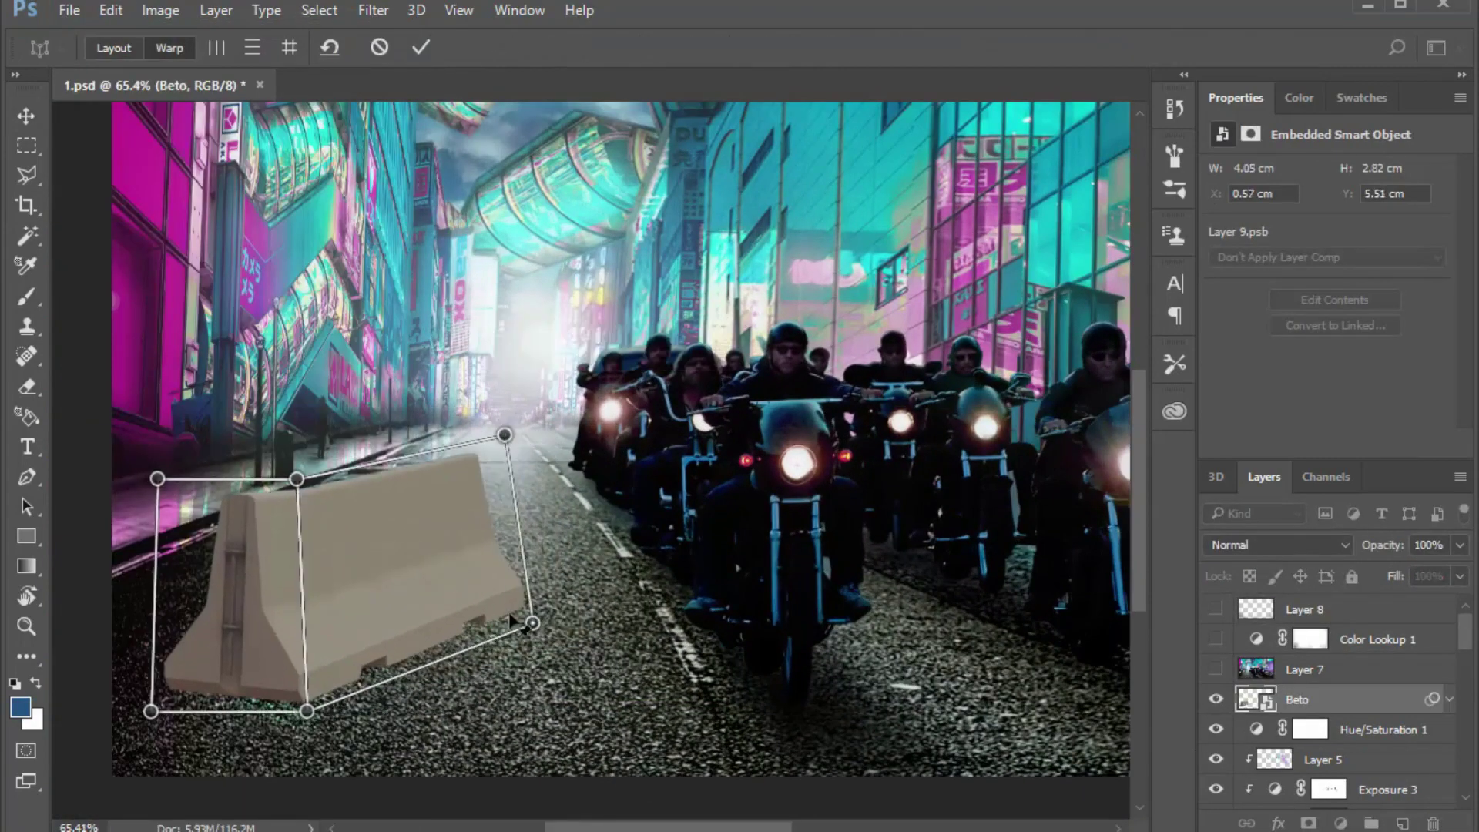
pyautogui.moveTo(547, 439); pyautogui.dragTo(468, 437)
pyautogui.moveTo(301, 478); pyautogui.dragTo(301, 464)
pyautogui.press('Return')
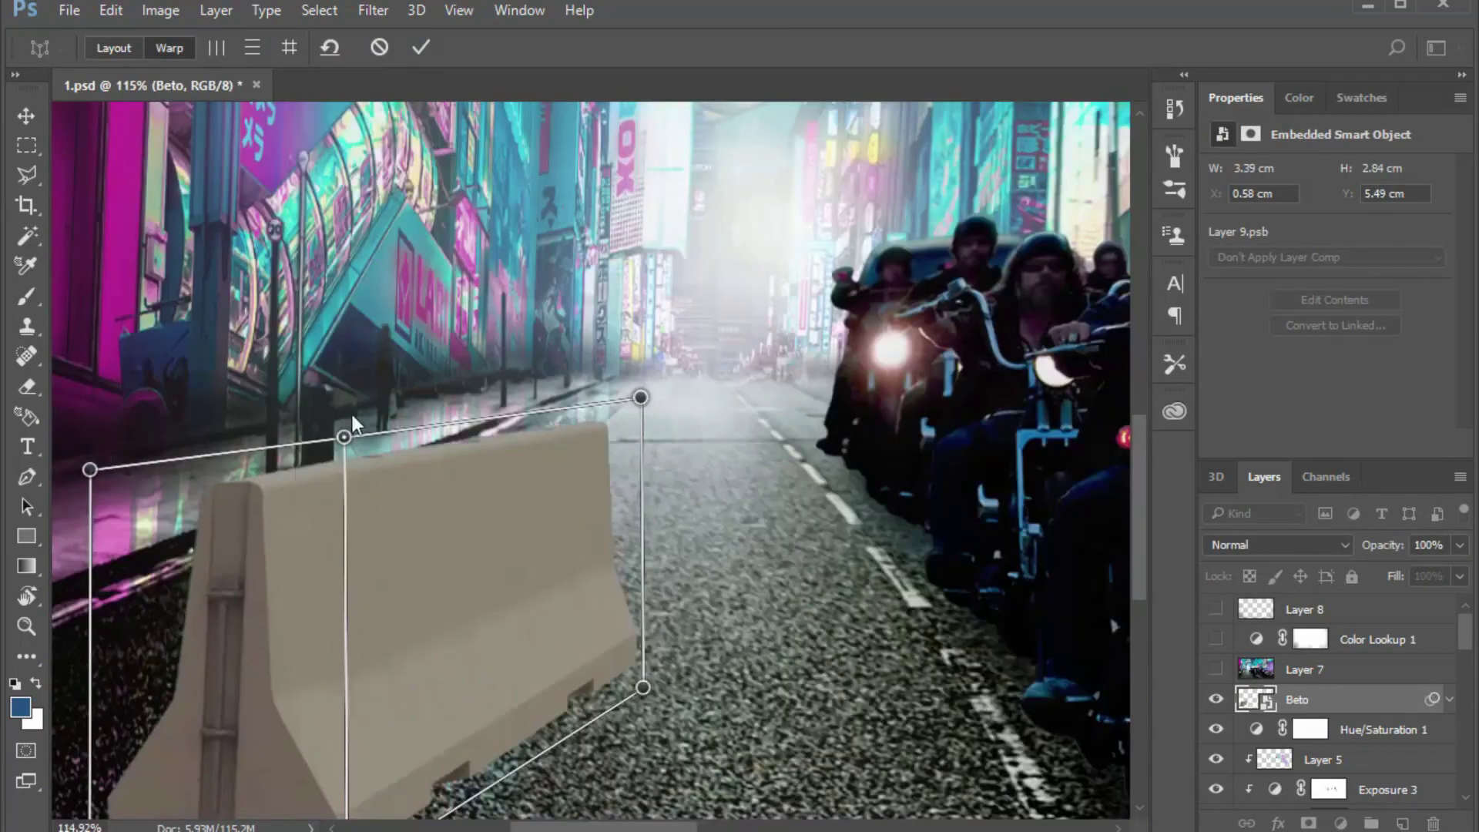
# Duplicate the barrier, move the copy further along the left kerb, and warp it into perspective
pyautogui.press('v')
pyautogui.moveTo(231, 585); pyautogui.dragTo(293, 570)
pyautogui.scroll(2, 291, 557)
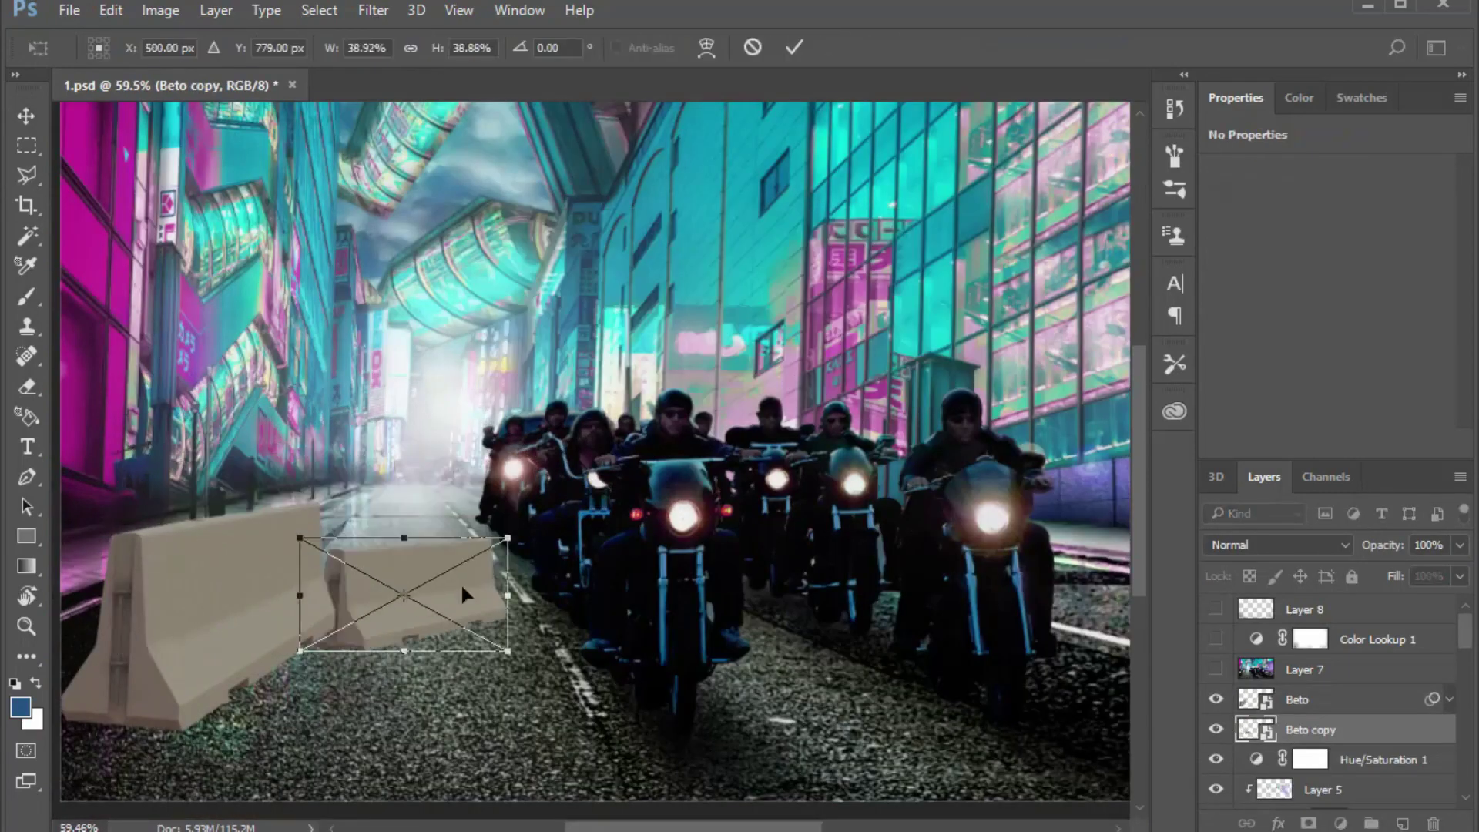
pyautogui.moveTo(254, 488); pyautogui.dragTo(396, 601)
pyautogui.moveTo(396, 478); pyautogui.dragTo(326, 479)
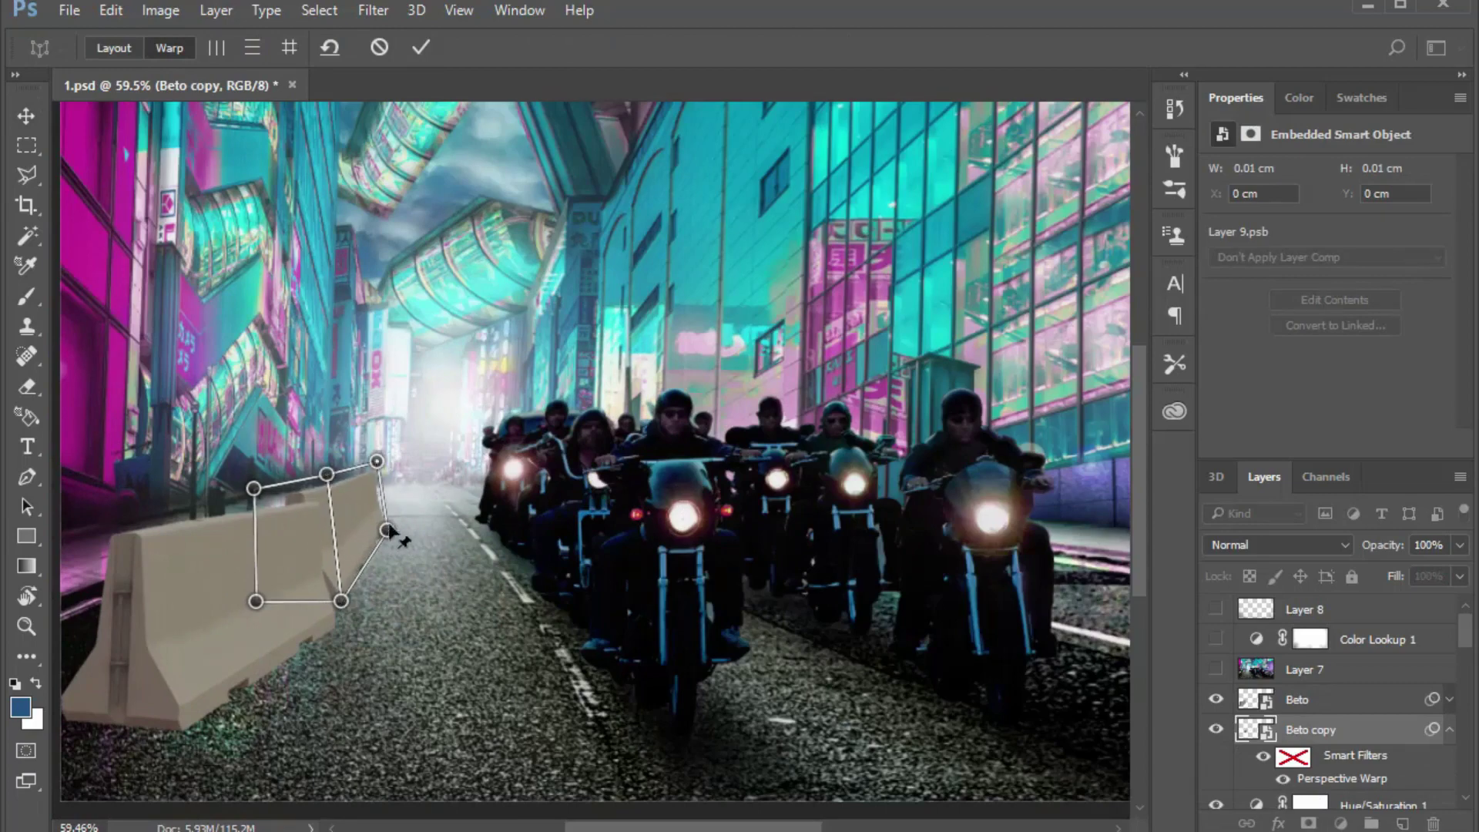
pyautogui.scroll(5, 387, 531)
pyautogui.moveTo(647, 493); pyautogui.dragTo(666, 487)
pyautogui.moveTo(660, 316); pyautogui.dragTo(651, 345)
pyautogui.moveTo(535, 353); pyautogui.dragTo(535, 380)
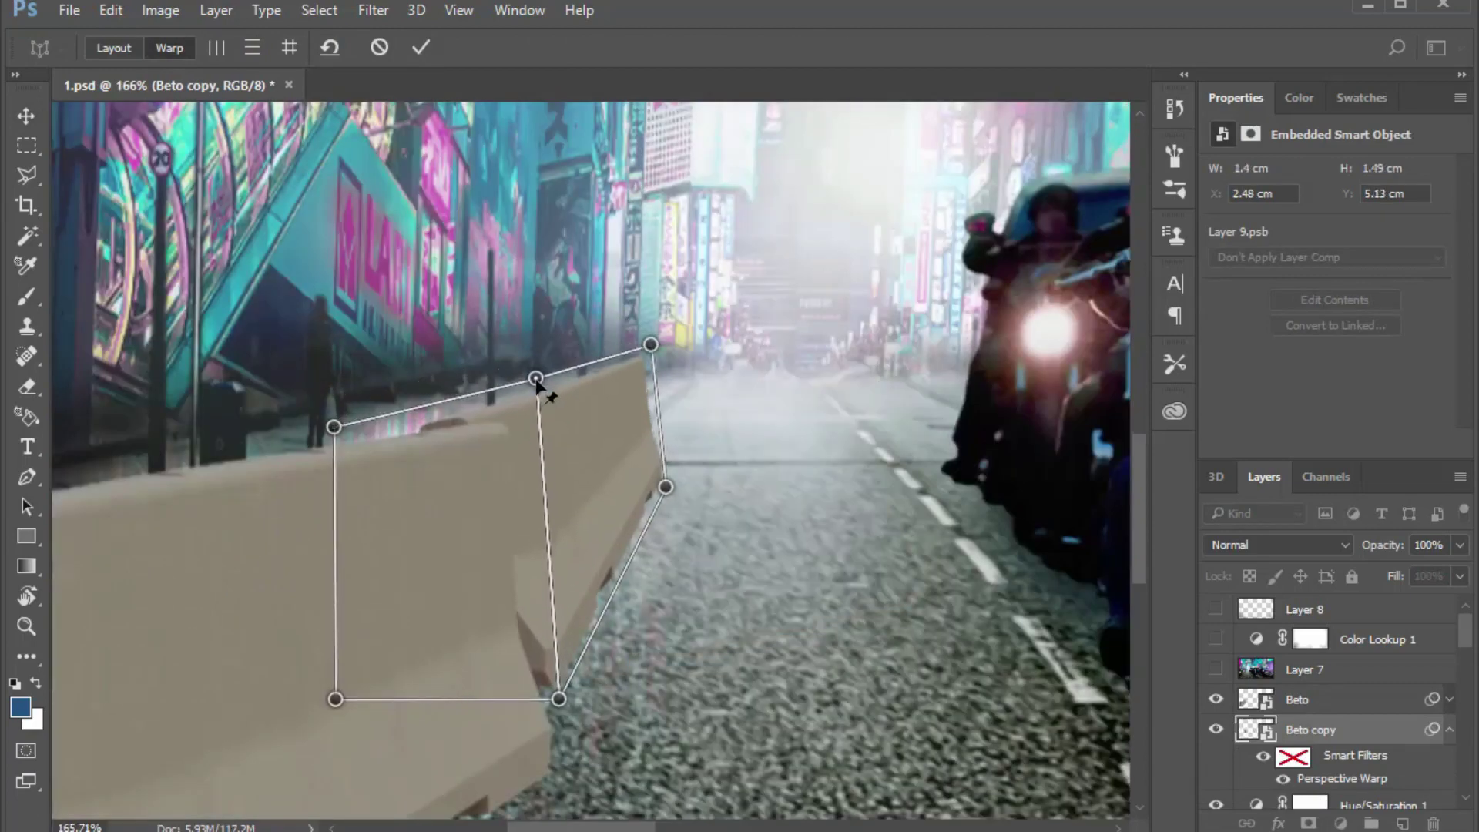
pyautogui.press('Return')
# Resize the second barrier with Free Transform
pyautogui.scroll(-4, 598, 512)
pyautogui.scroll(-1, 417, 502)
pyautogui.hotkey('ctrl', 't')
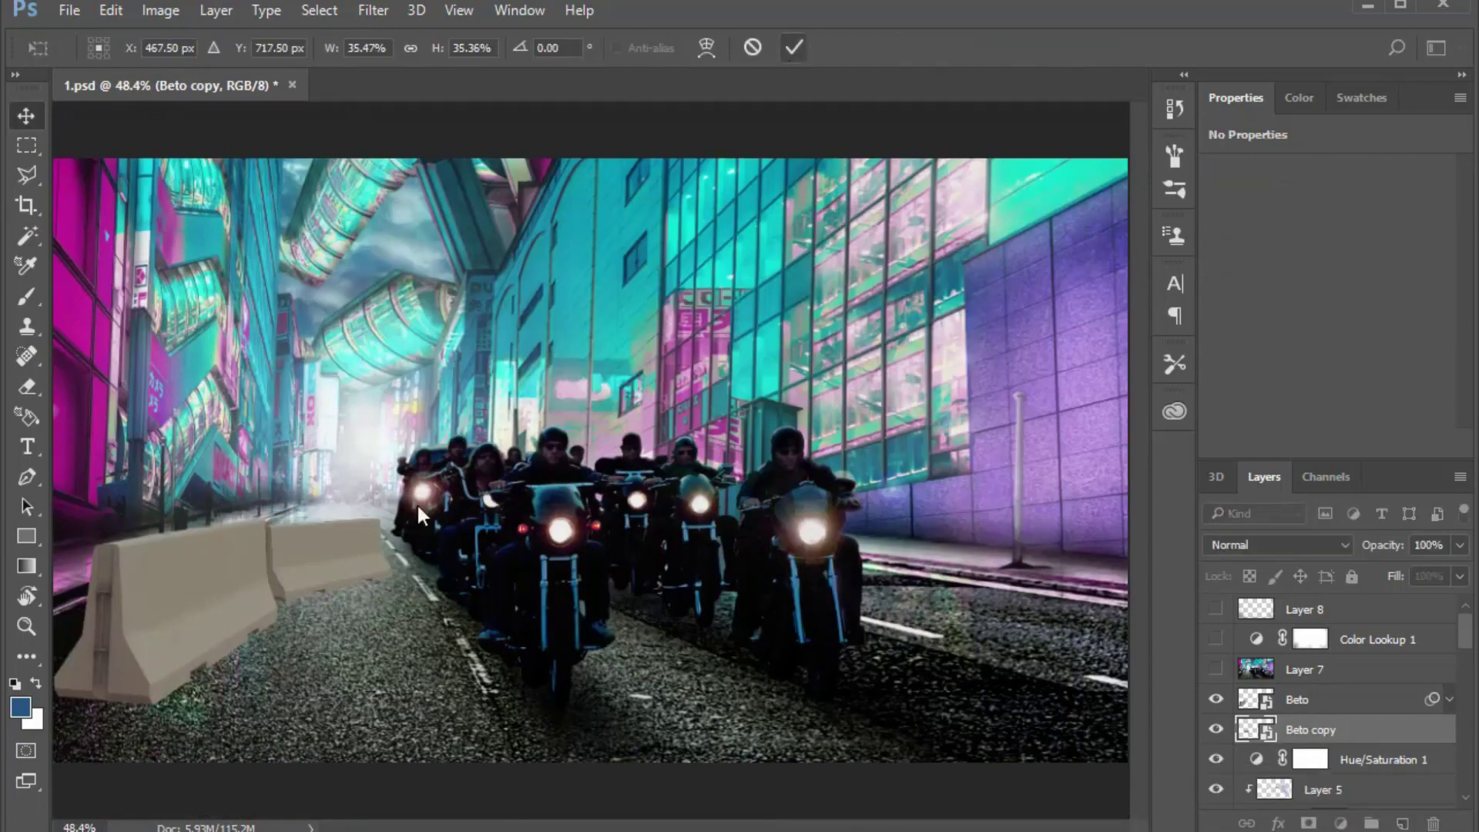
pyautogui.press('Return')
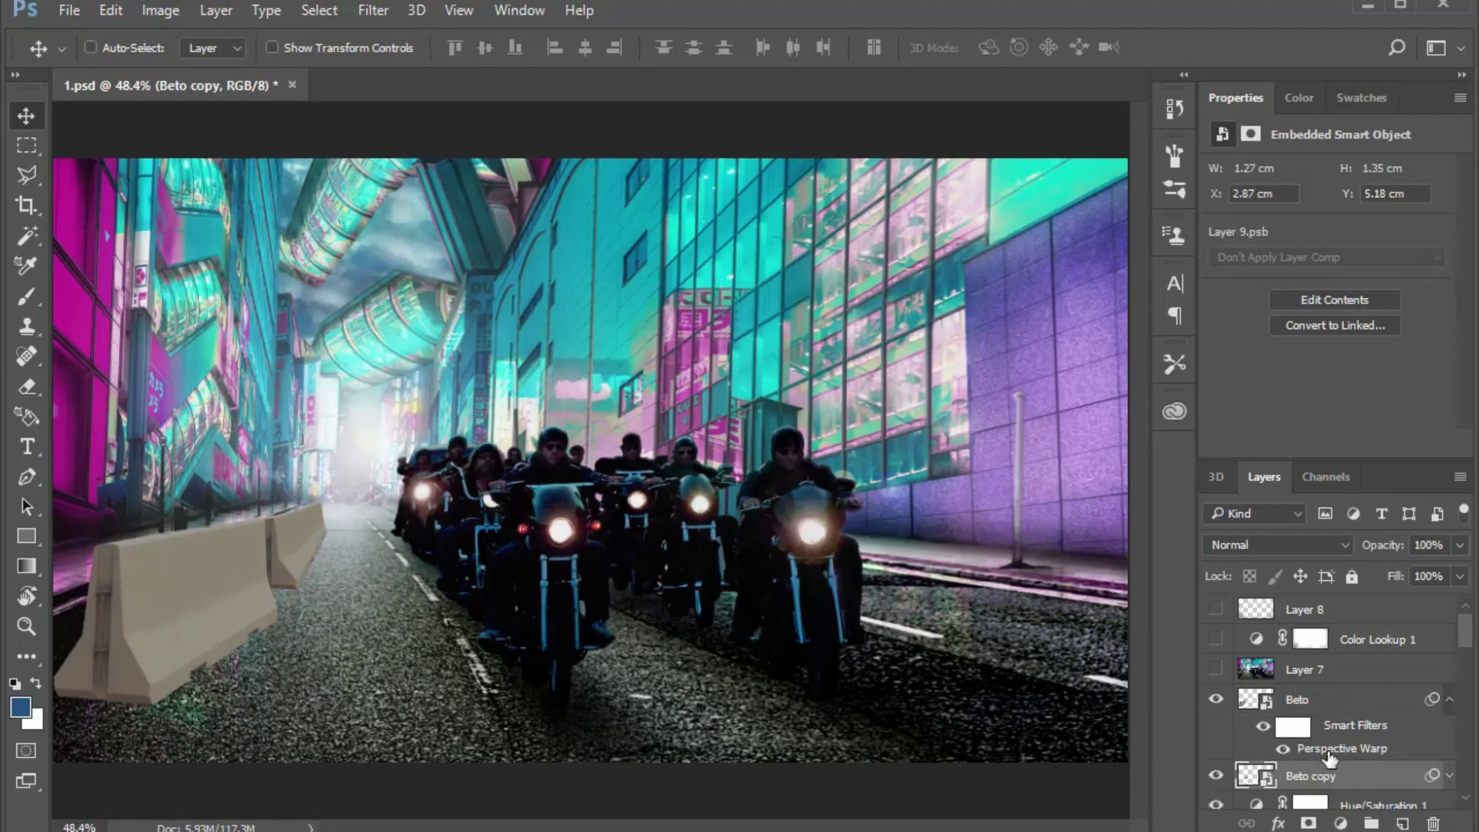
# Refine the first barrier's perspective warp and select the barrier layers
pyautogui.doubleClick(1330, 757)
pyautogui.moveTo(464, 414); pyautogui.dragTo(486, 432)
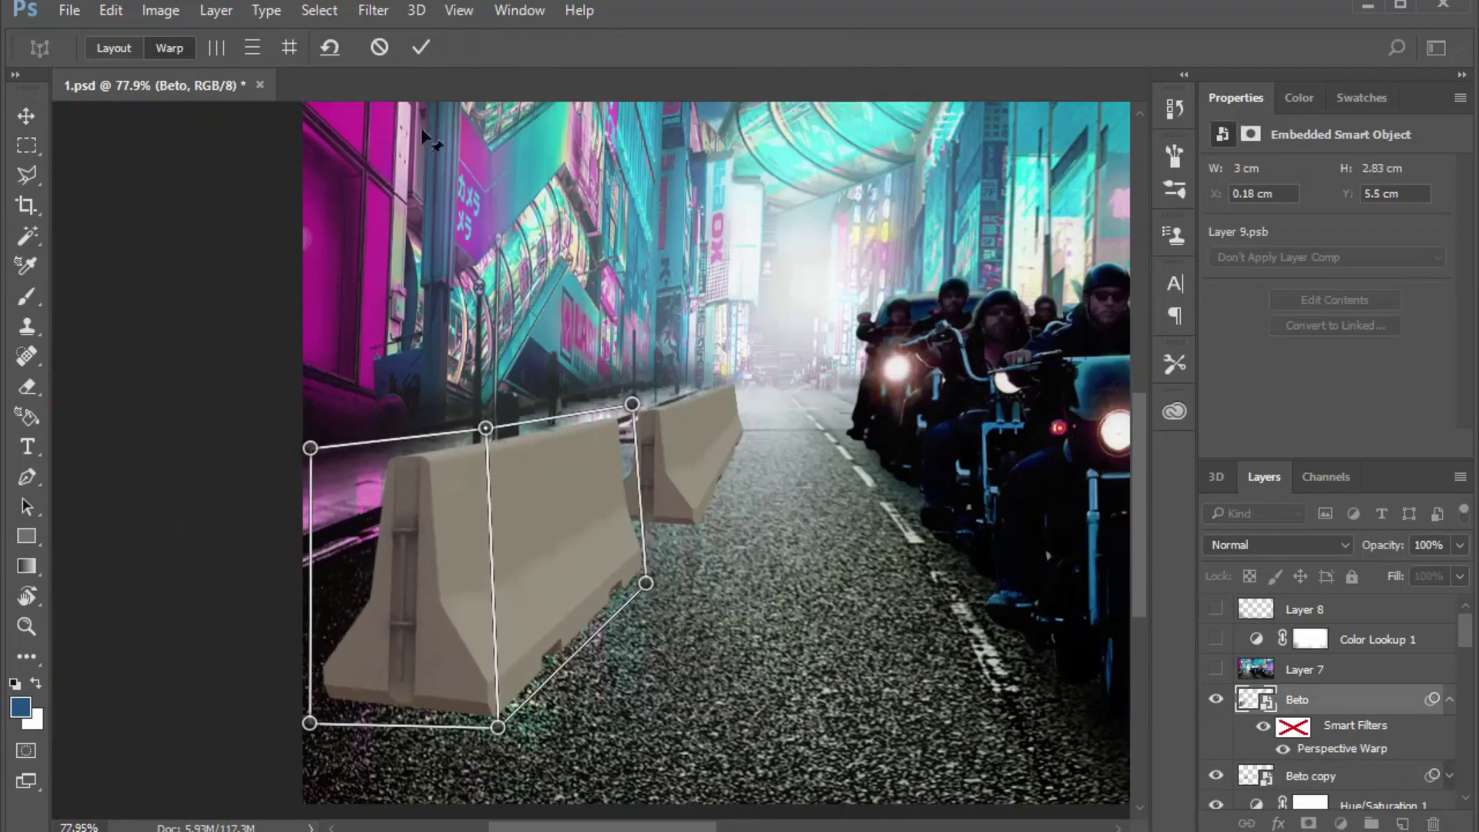
pyautogui.press('Return')
pyautogui.scroll(-2, 571, 604)
pyautogui.scroll(1, 571, 604)
pyautogui.click(1450, 700)
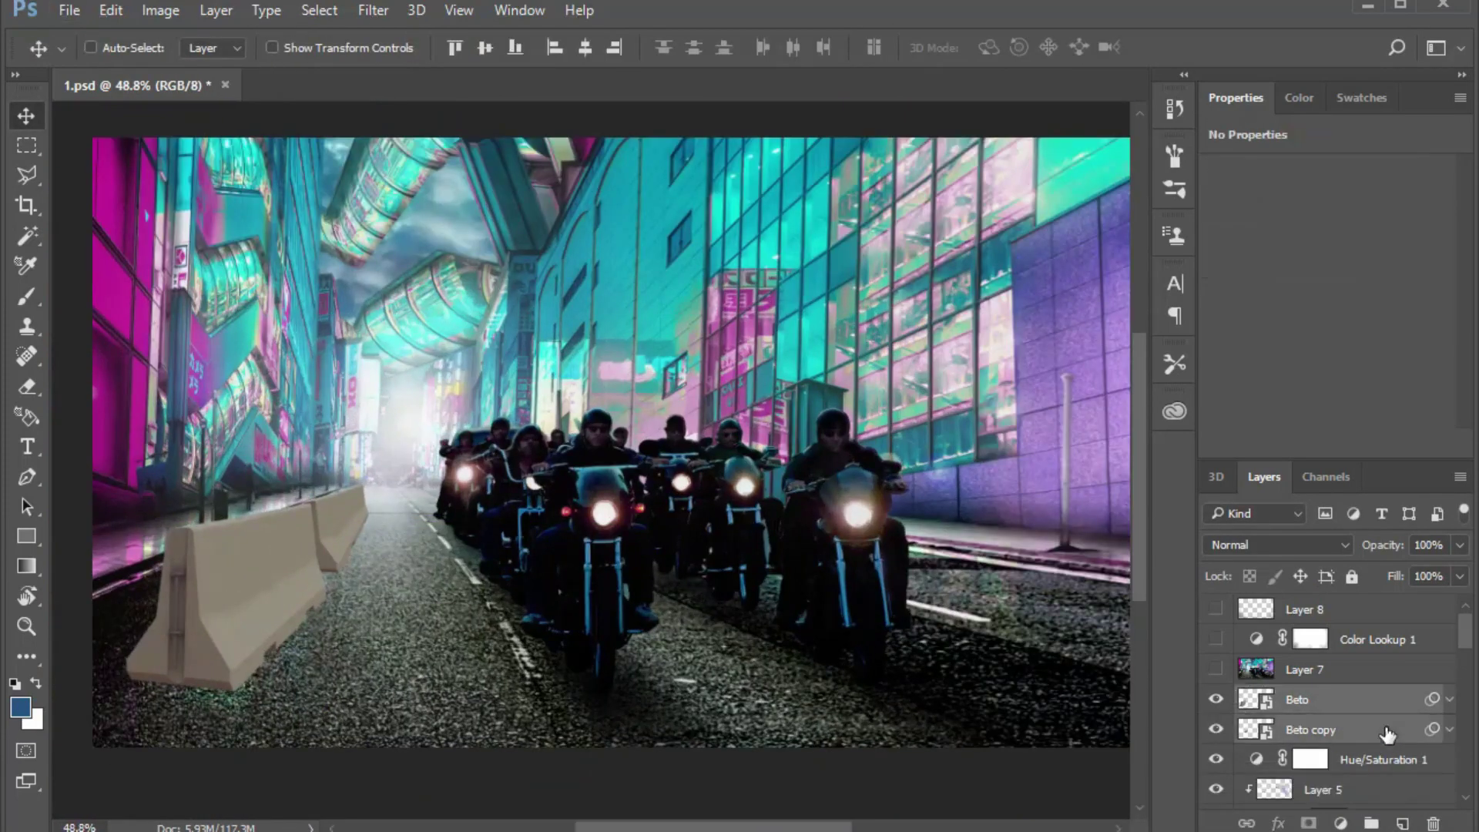
pyautogui.click(1341, 822)
# Darken the barriers with a Curves adjustment and fit the concrete texture over the near barrier
pyautogui.click(1291, 462)
pyautogui.moveTo(1344, 312); pyautogui.dragTo(1324, 348)
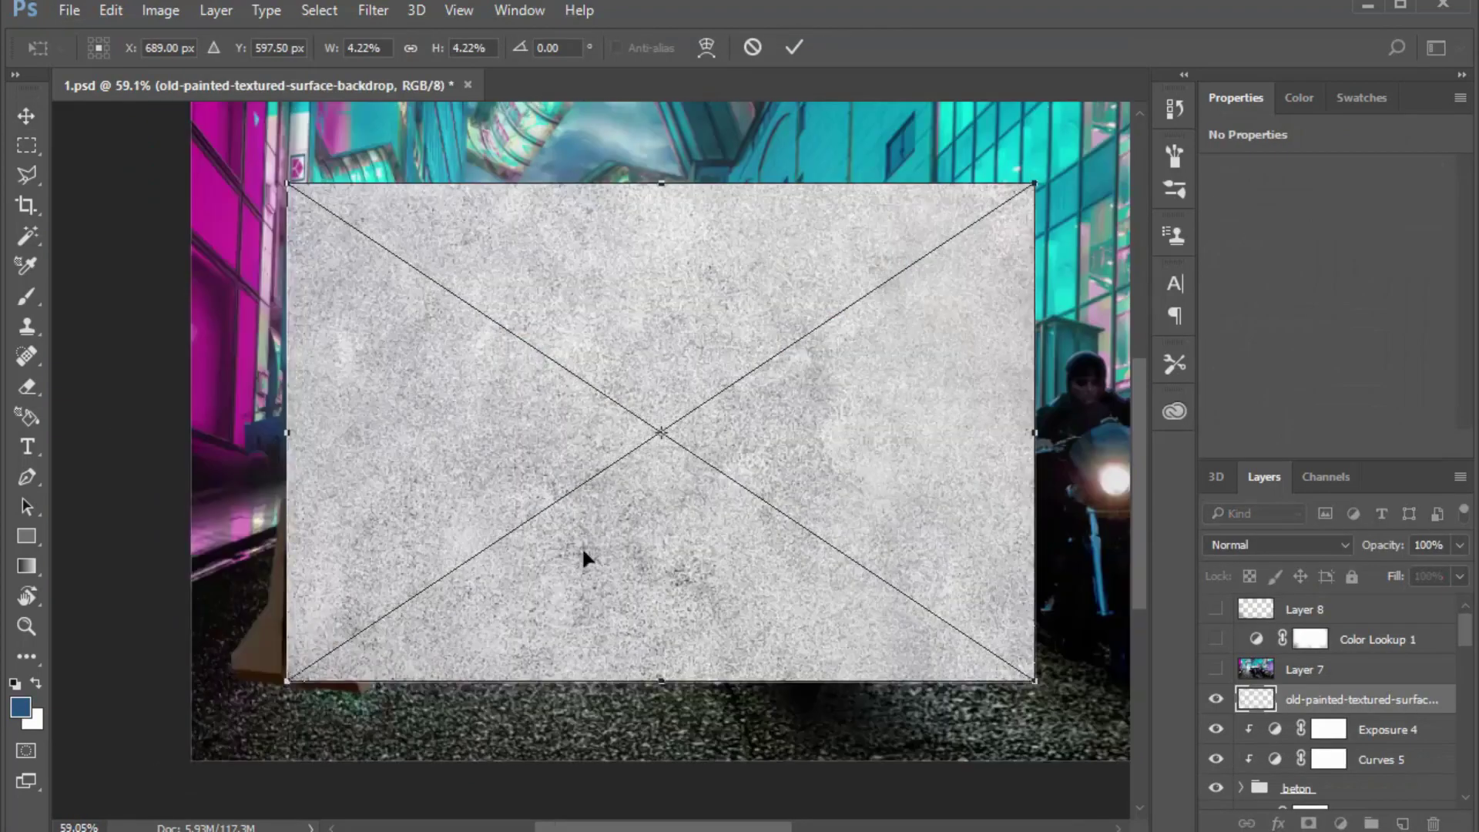
pyautogui.moveTo(1035, 184); pyautogui.dragTo(627, 317)
pyautogui.moveTo(891, 743); pyautogui.dragTo(297, 765)
pyautogui.moveTo(627, 317); pyautogui.dragTo(491, 390)
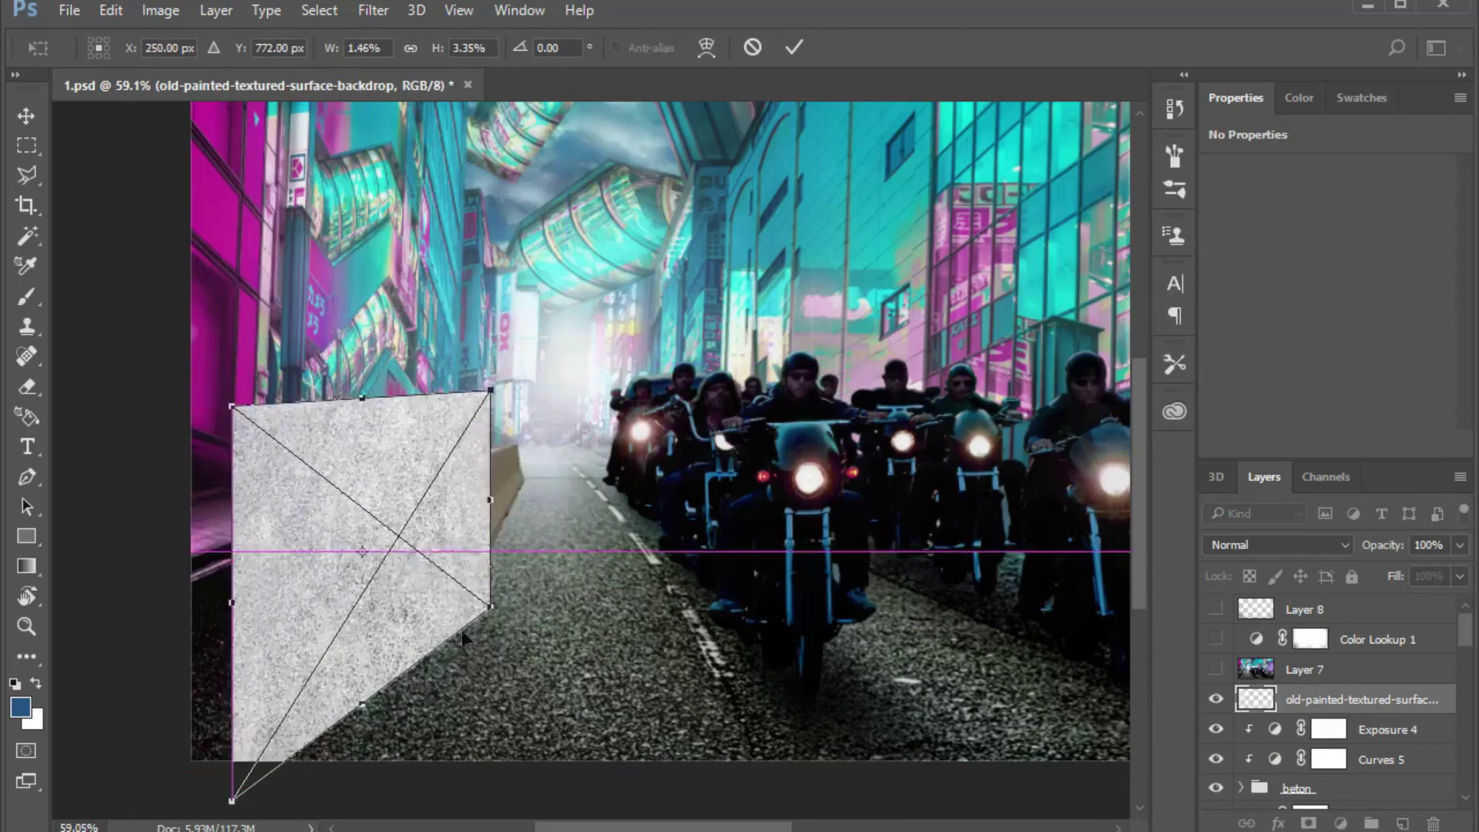
pyautogui.moveTo(465, 638); pyautogui.dragTo(545, 347)
pyautogui.press('Return')
# Rename the texture layer 'texture', set it to Overlay, and toggle it to compare
pyautogui.doubleClick(1362, 699)
pyautogui.write('texture')
pyautogui.press('Return')
pyautogui.keyDown('alt'); pyautogui.click(1225, 704); pyautogui.keyUp('alt')
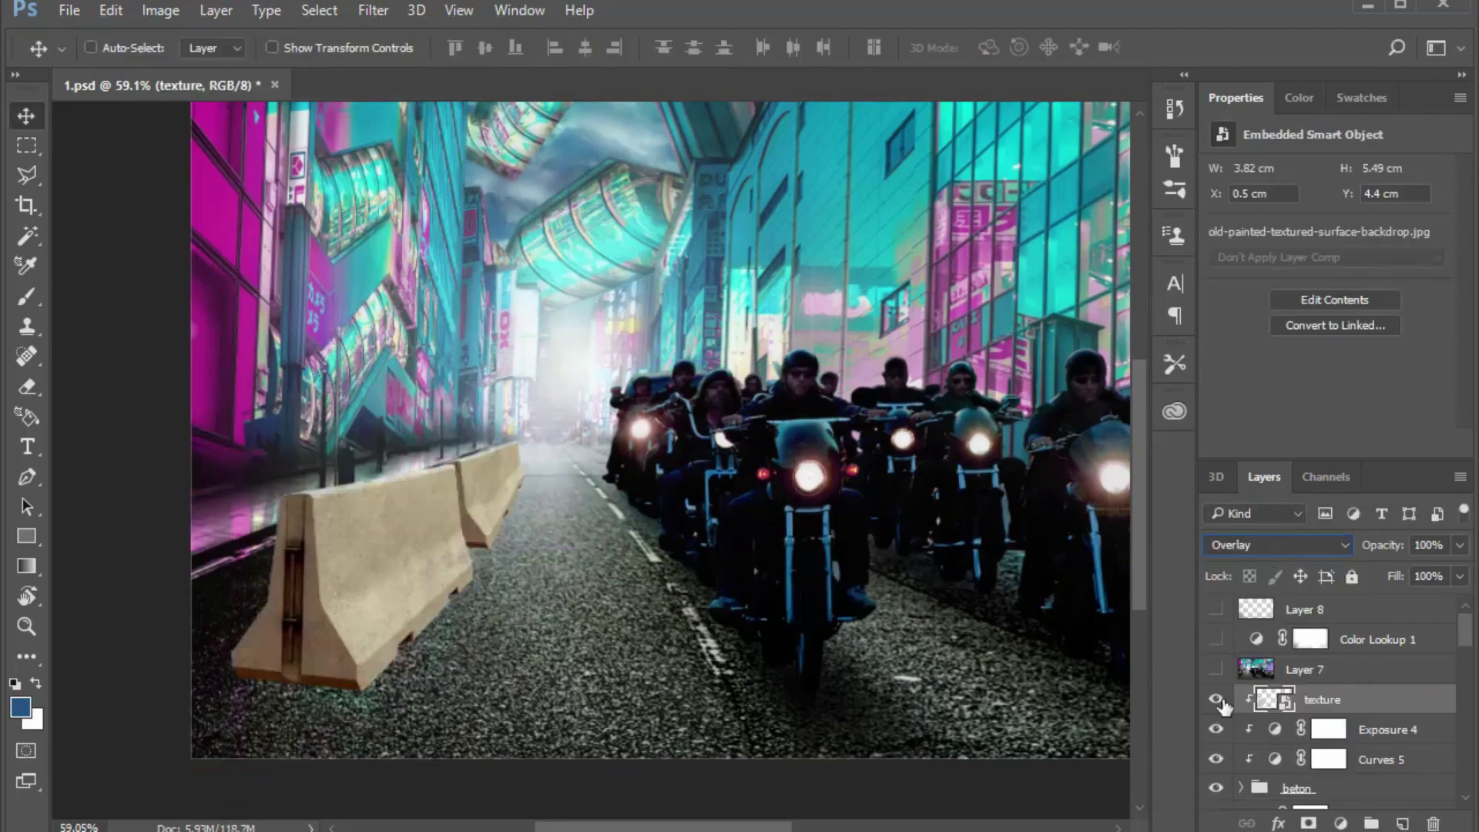
pyautogui.click(1218, 701)
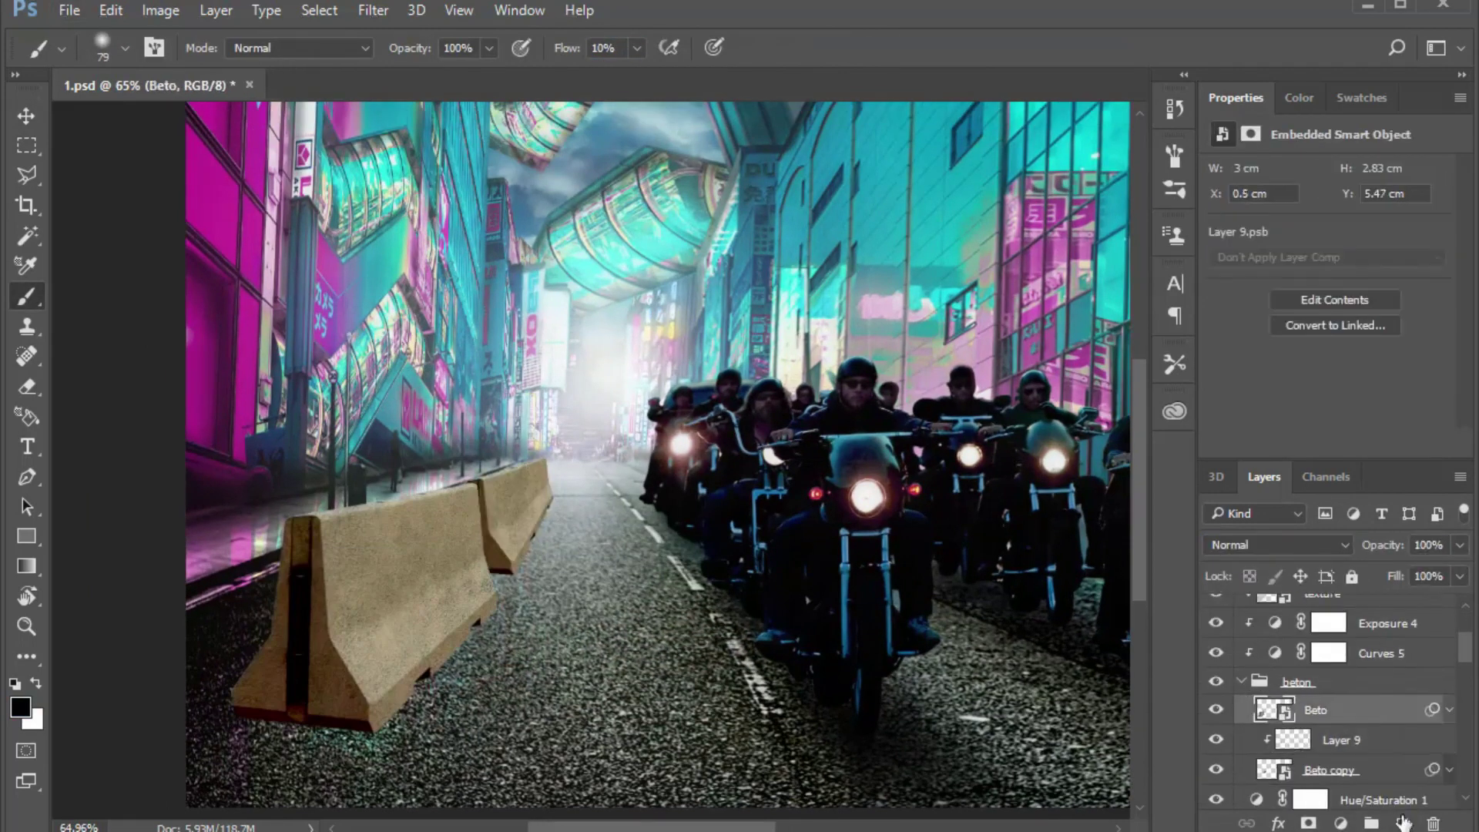
# Add a Multiply layer clipped to Beto and brush dark shading along the barrier base
pyautogui.click(1403, 823)
pyautogui.click(1276, 544)
pyautogui.click(1256, 617)
pyautogui.hotkey('ctrl', 'alt', 'g')
pyautogui.press('z')
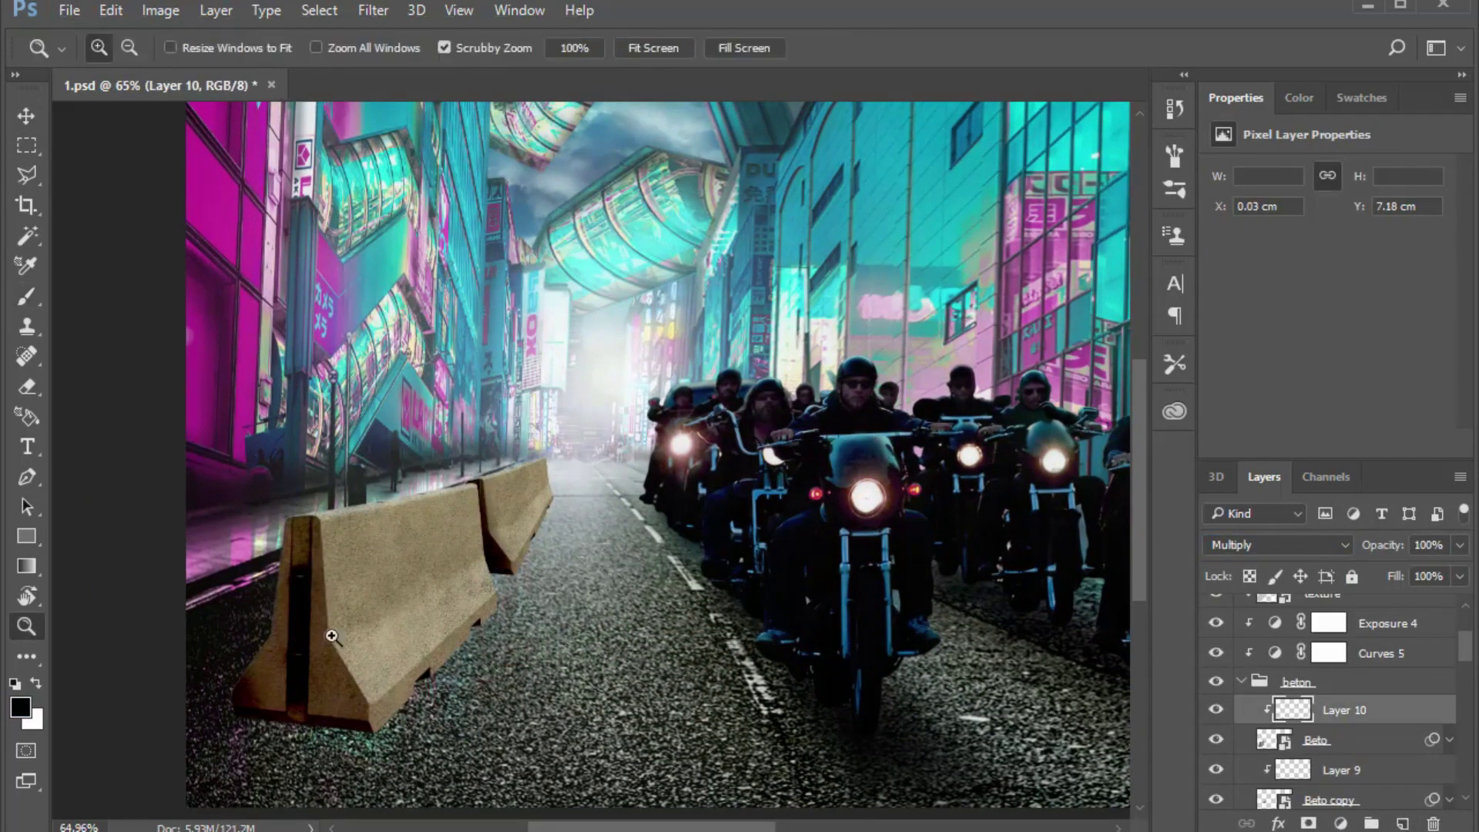
pyautogui.press('b')
pyautogui.moveTo(277, 555); pyautogui.dragTo(290, 687)
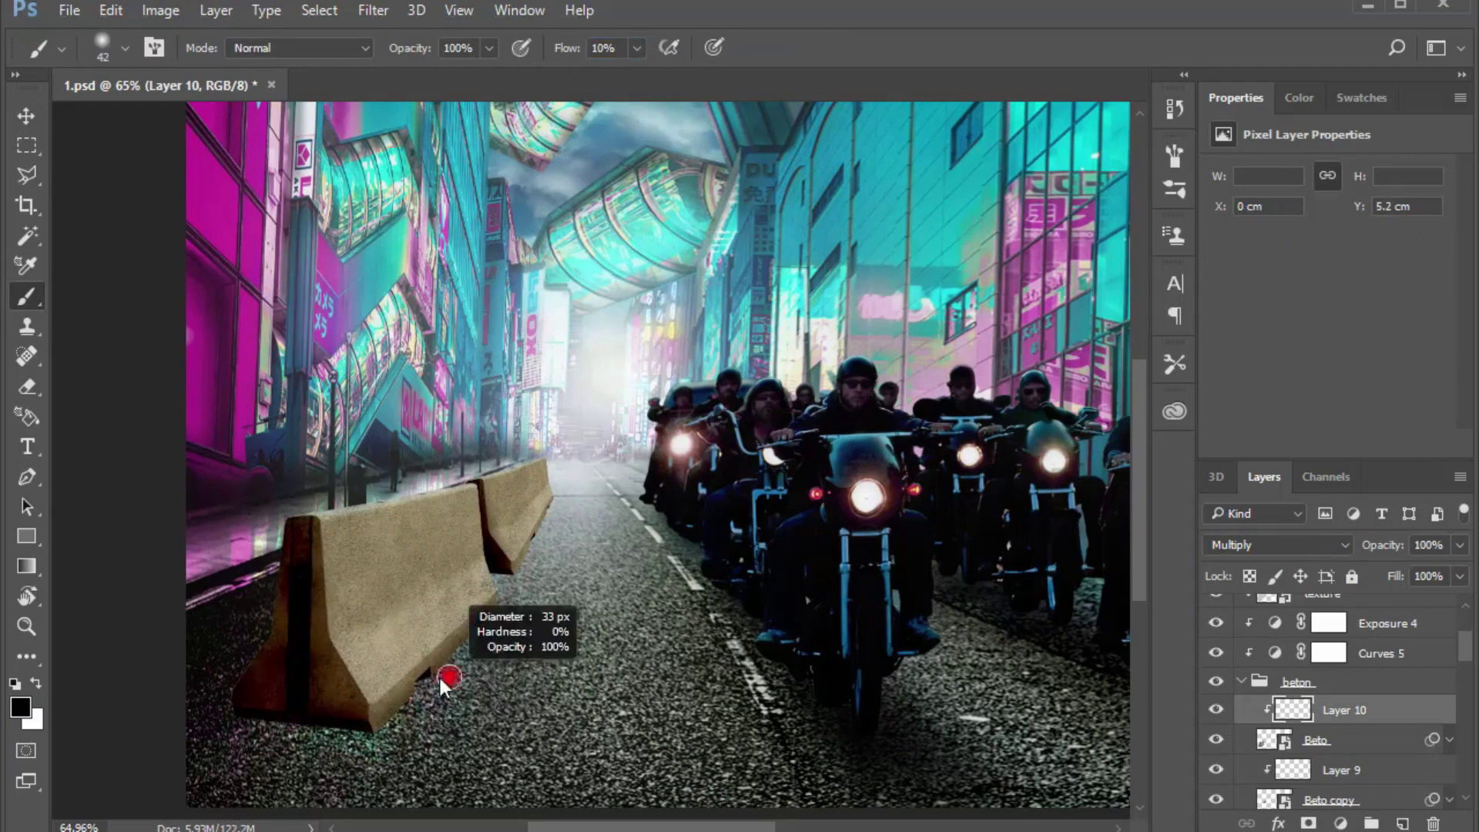
pyautogui.moveTo(459, 647); pyautogui.dragTo(381, 728)
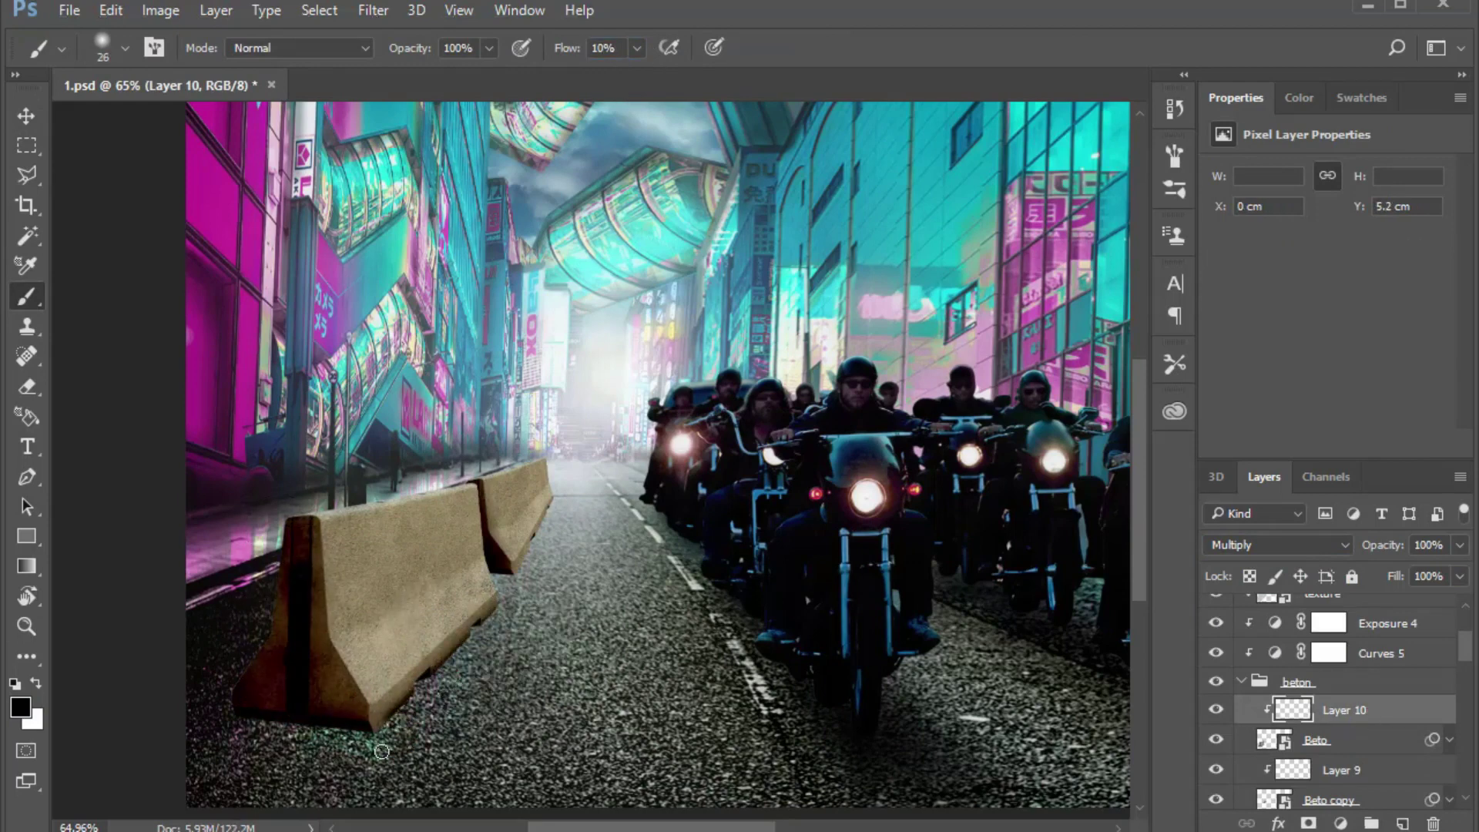
# Shade the far barrier's lower edge and lower Layer 10's opacity to 71%
pyautogui.keyDown('ctrl'); pyautogui.click(519, 577); pyautogui.keyUp('ctrl')
pyautogui.moveTo(543, 508); pyautogui.dragTo(519, 577)
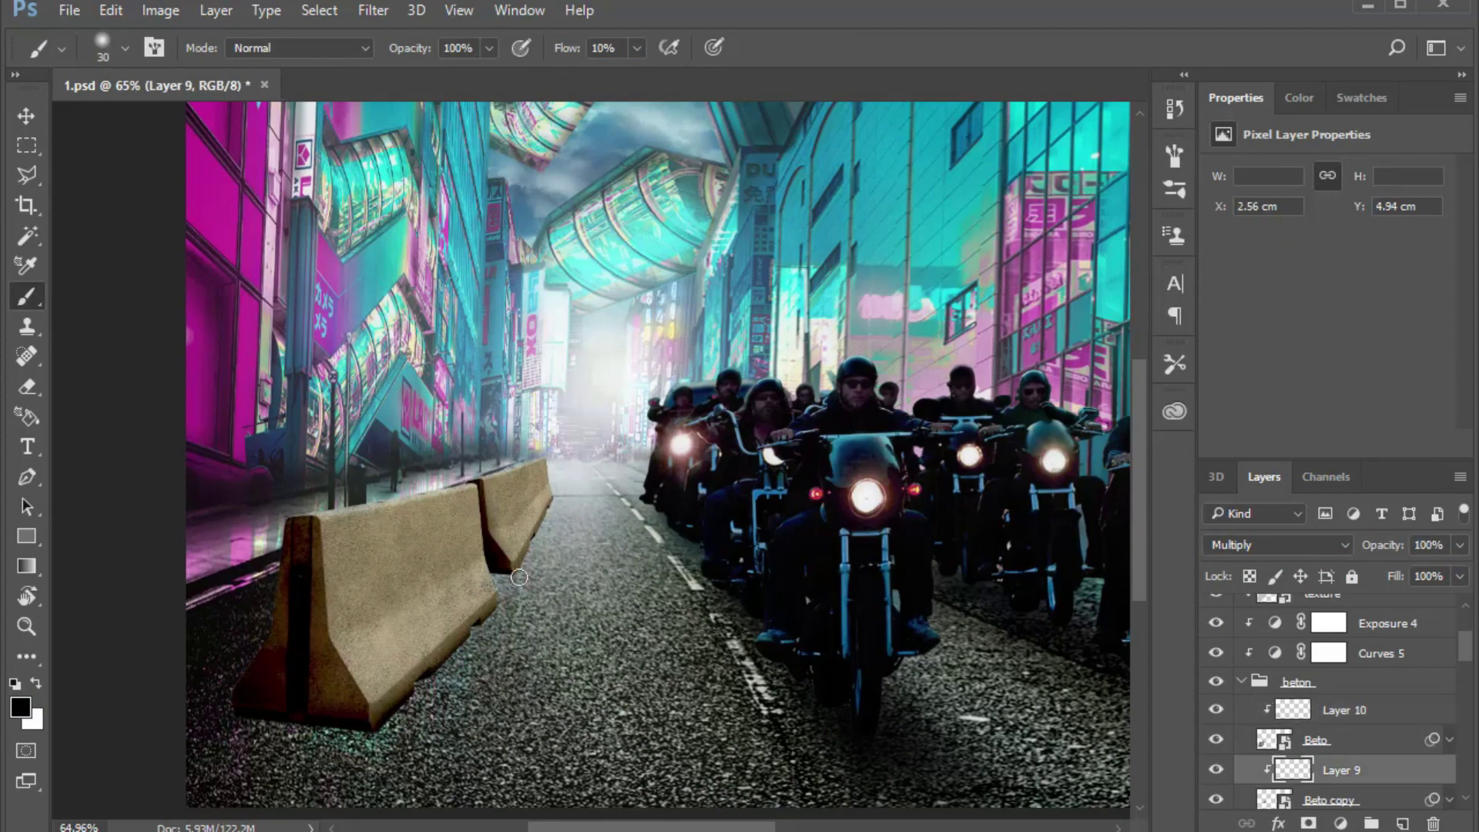
pyautogui.keyDown('ctrl'); pyautogui.click(292, 534); pyautogui.keyUp('ctrl')
pyautogui.press(']')
pyautogui.press(']')
pyautogui.press(']')
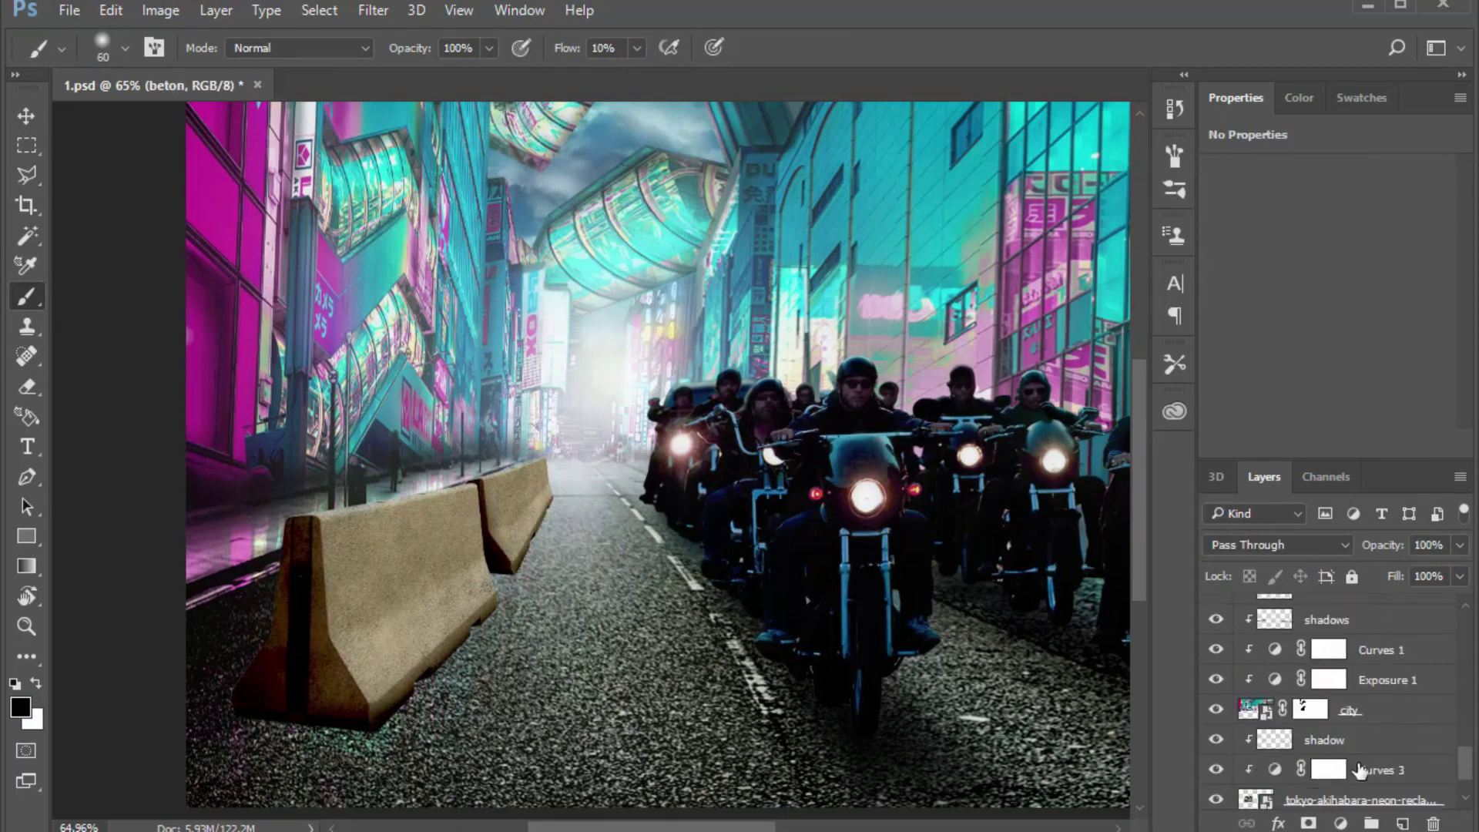
# Add a new empty layer for the road shadow
pyautogui.hotkey('ctrl', 'shift', 'alt', 'n')
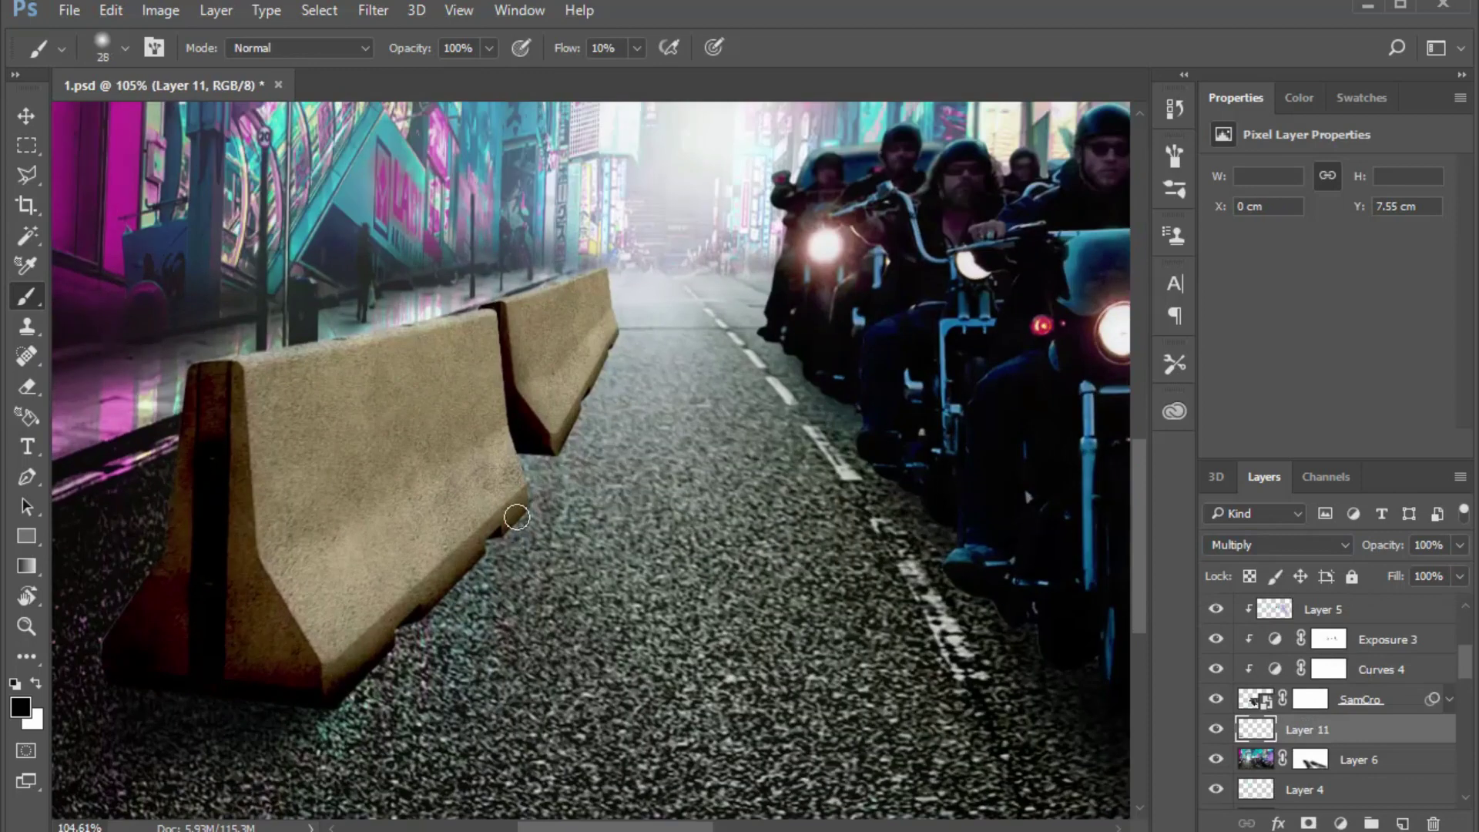
pyautogui.scroll(-2, 525, 509)
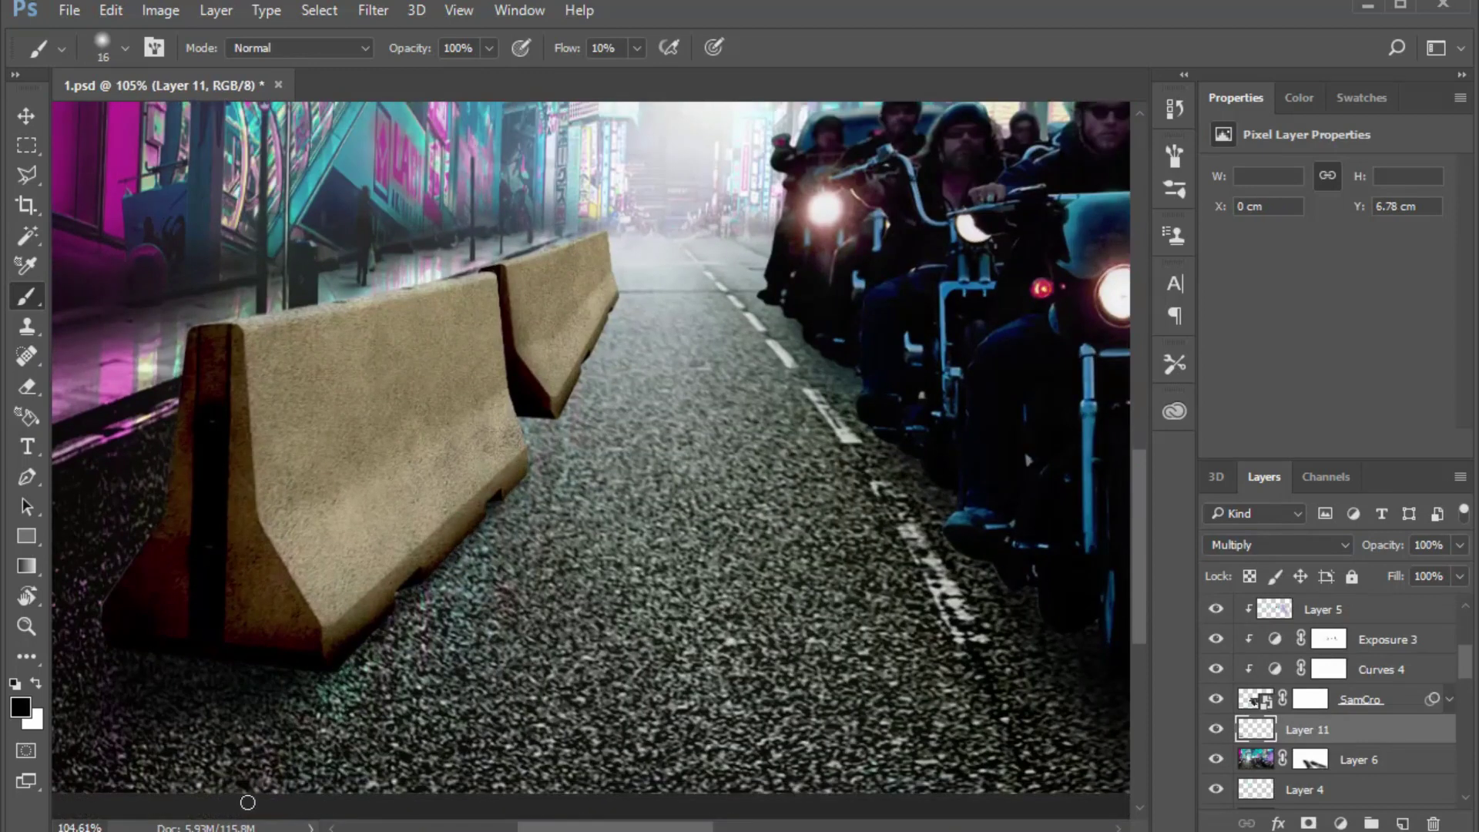
pyautogui.scroll(-1, 279, 671)
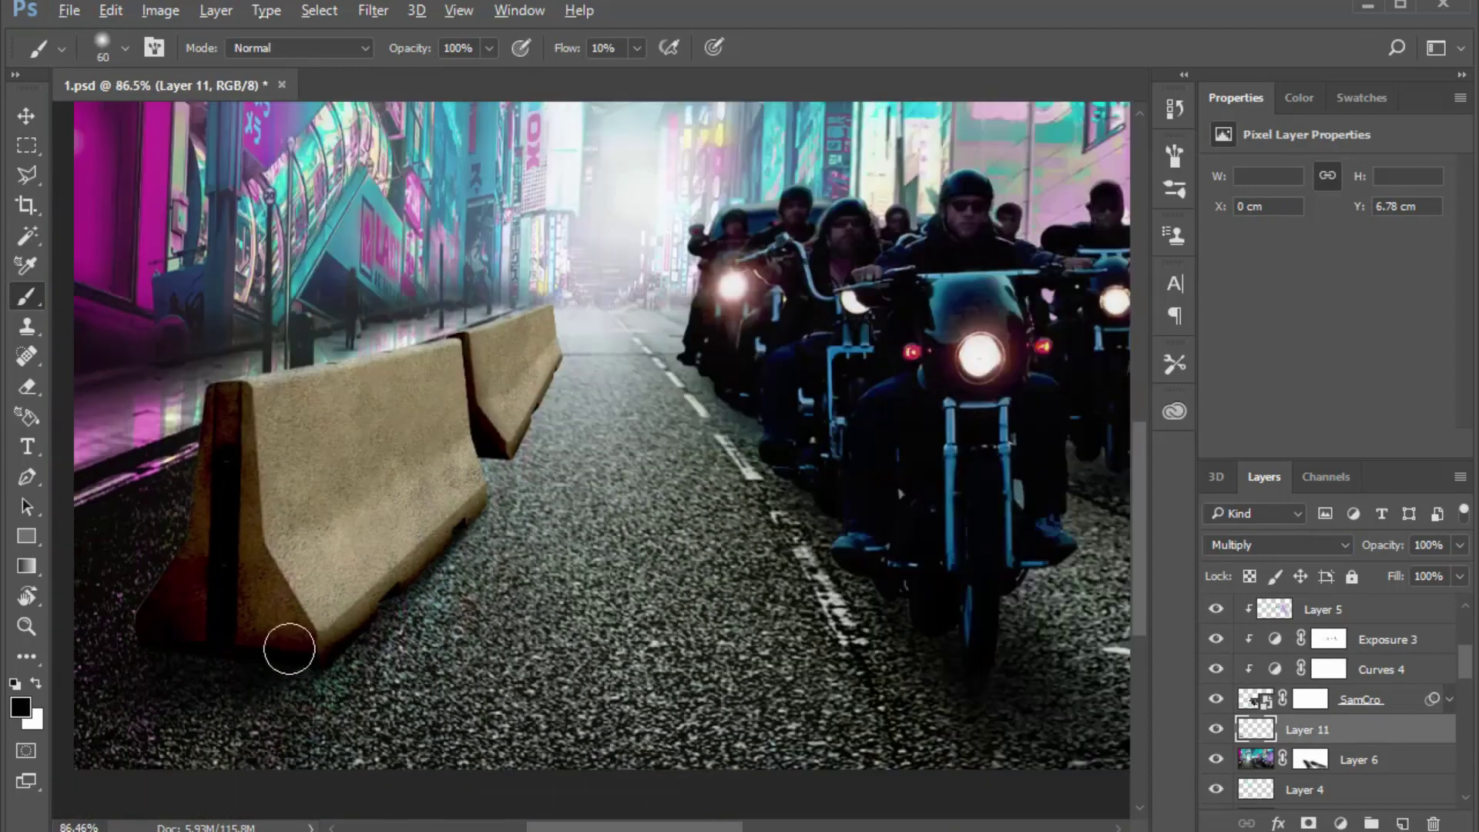
pyautogui.scroll(2, 290, 647)
pyautogui.scroll(2, 481, 462)
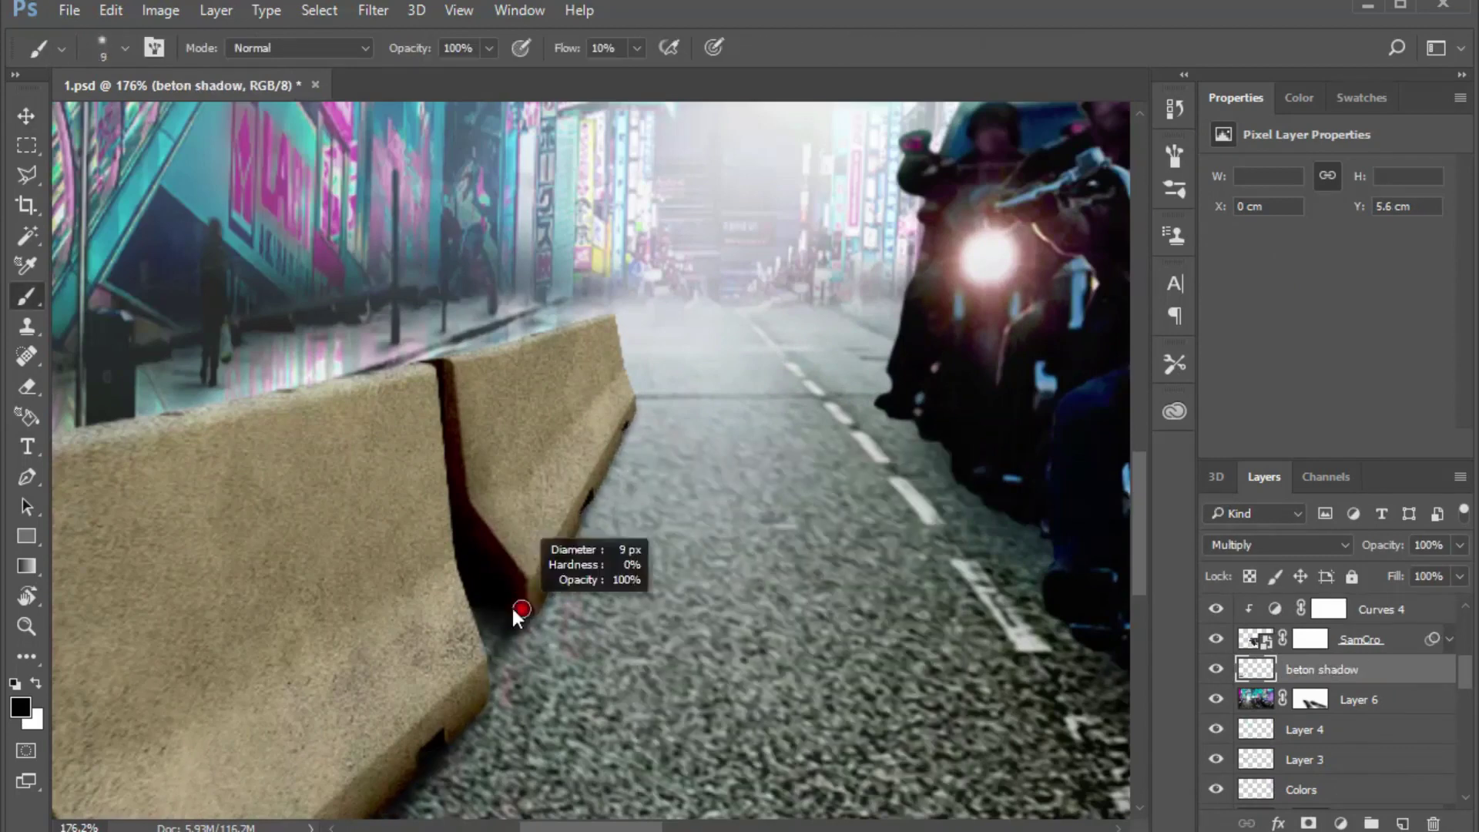
# Paint the road shadow, then invert the Brightness 53 adjustment's mask to hide the brightening
pyautogui.moveTo(512, 605); pyautogui.dragTo(506, 617)
pyautogui.scroll(-4, 576, 556)
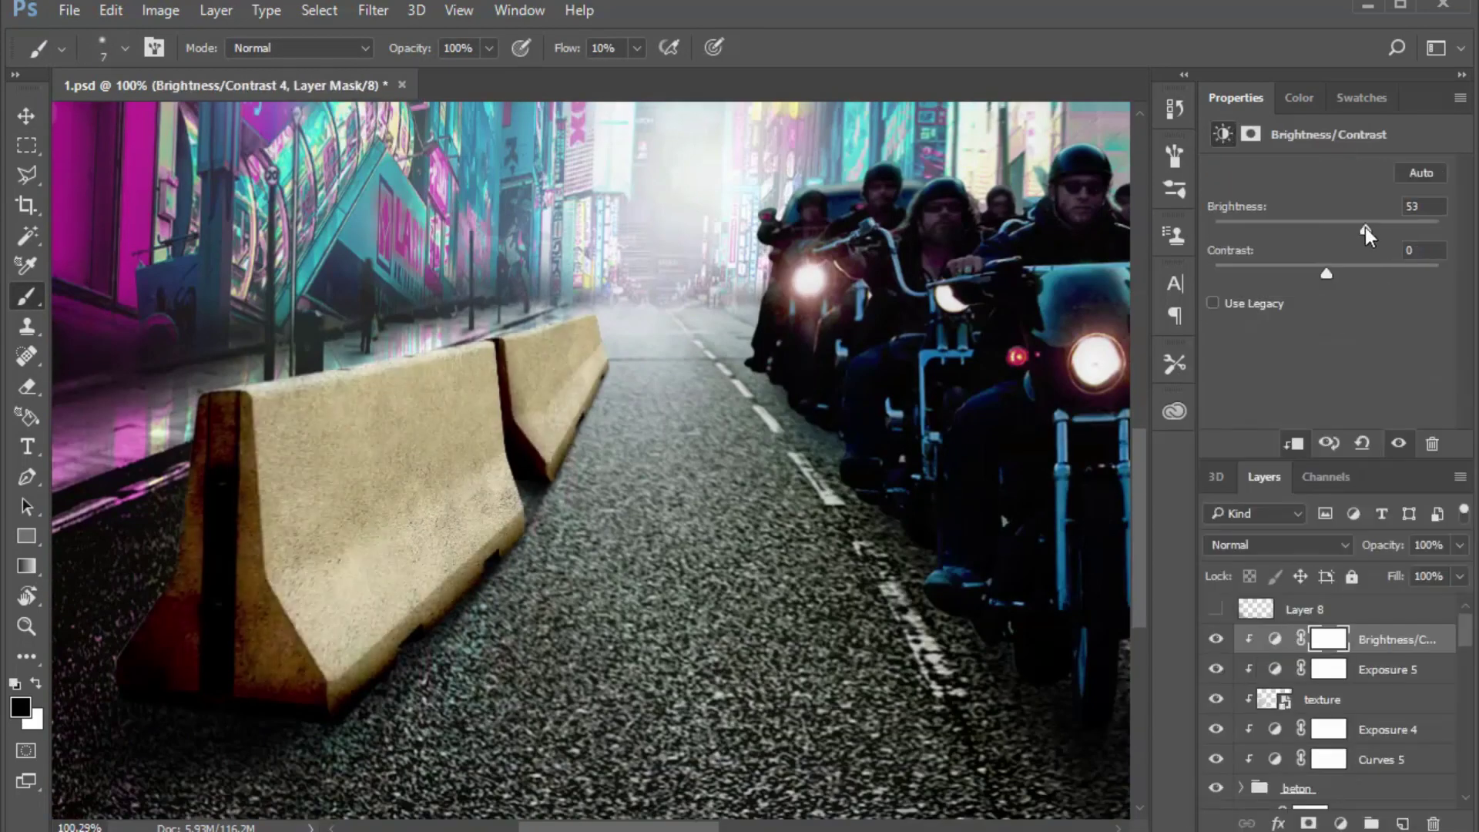
pyautogui.click(1329, 639)
pyautogui.hotkey('ctrl', 'i')
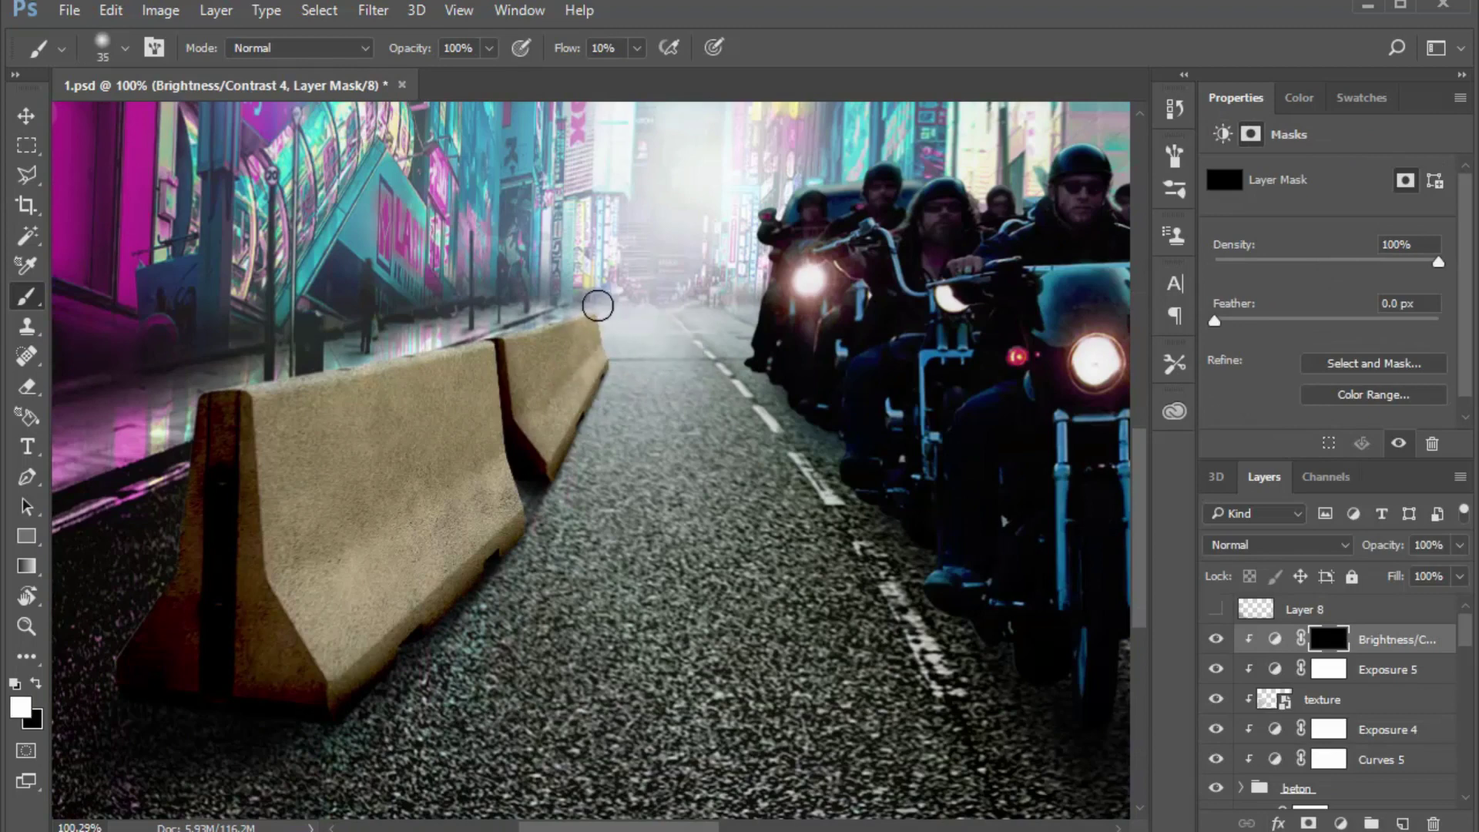
pyautogui.scroll(3, 512, 333)
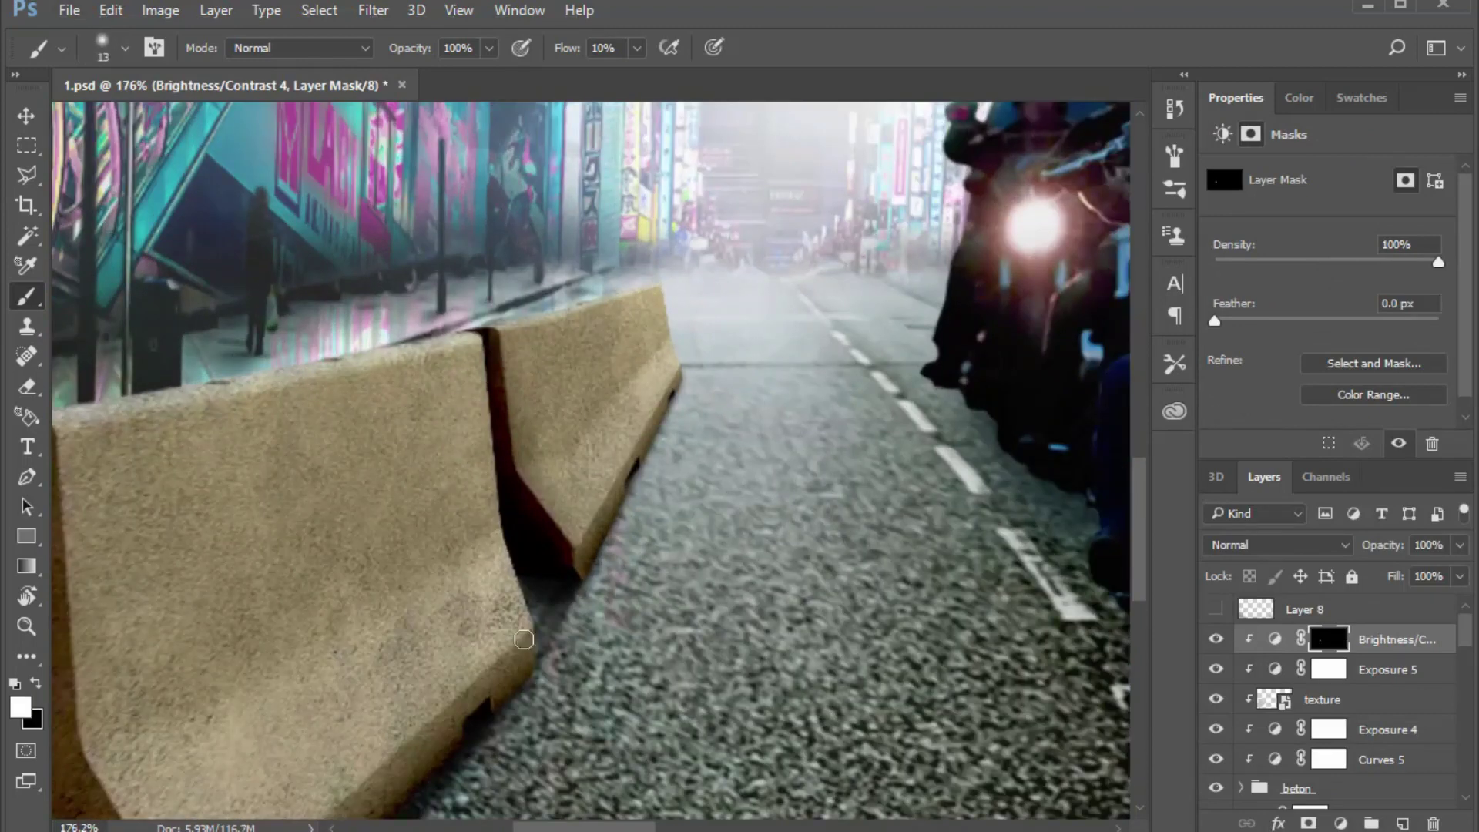
pyautogui.scroll(-2, 688, 346)
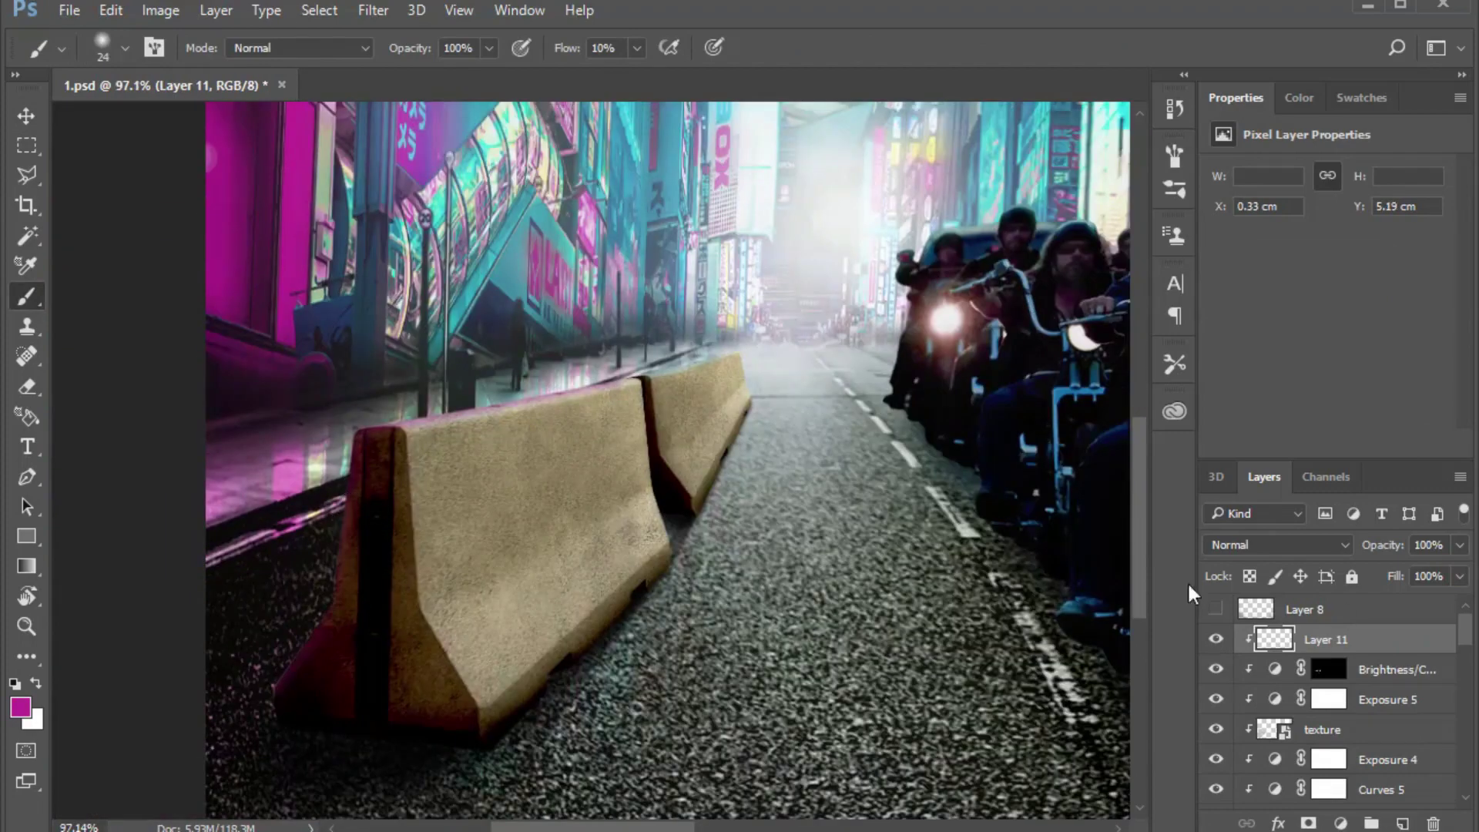
# Set Layer 11 to Color blending and toggle the Color Lookup grade to compare
pyautogui.click(1277, 544)
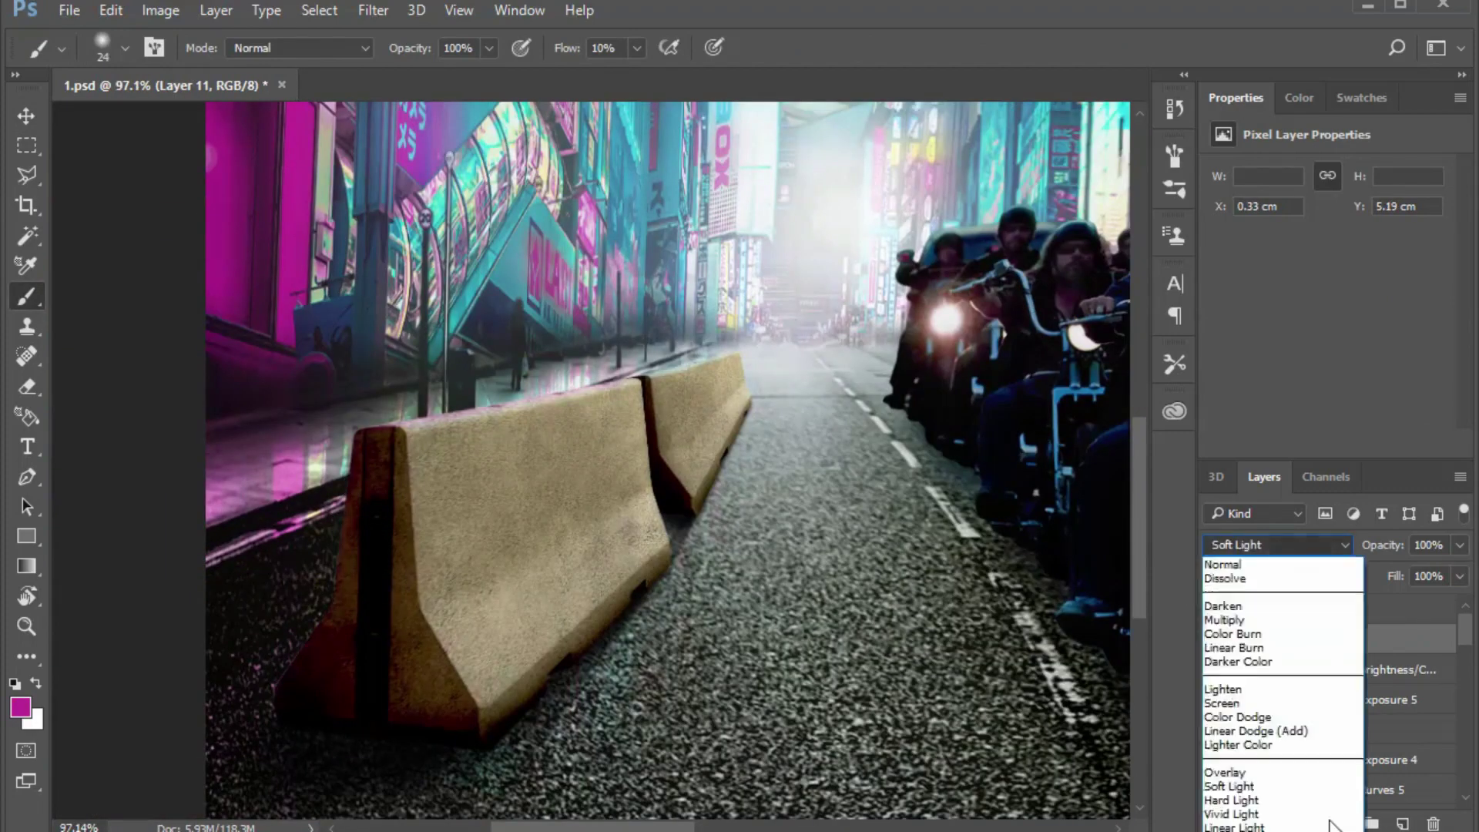
pyautogui.click(1217, 647)
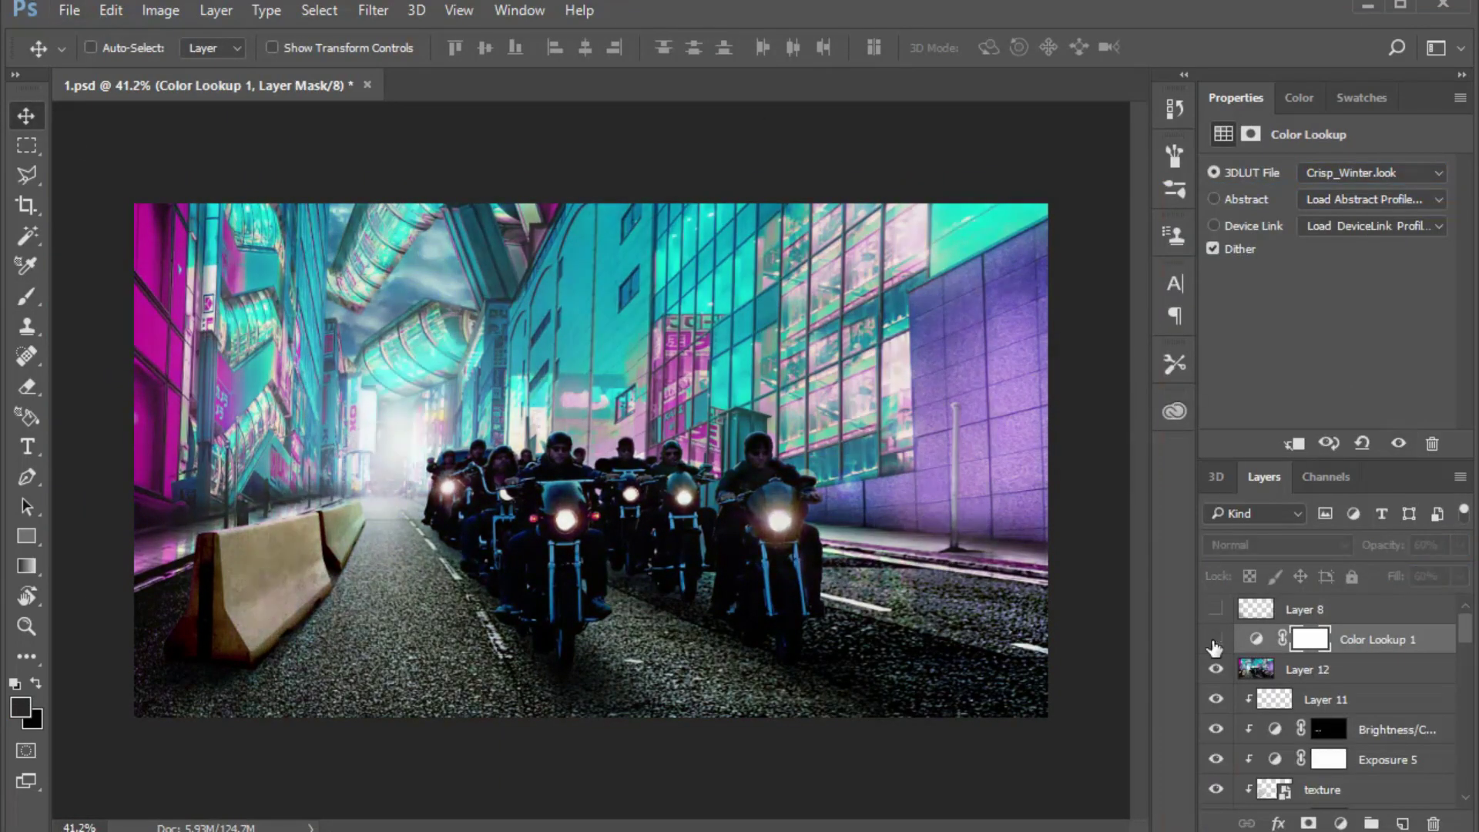
pyautogui.click(1217, 641)
pyautogui.click(1302, 609)
pyautogui.press('e')
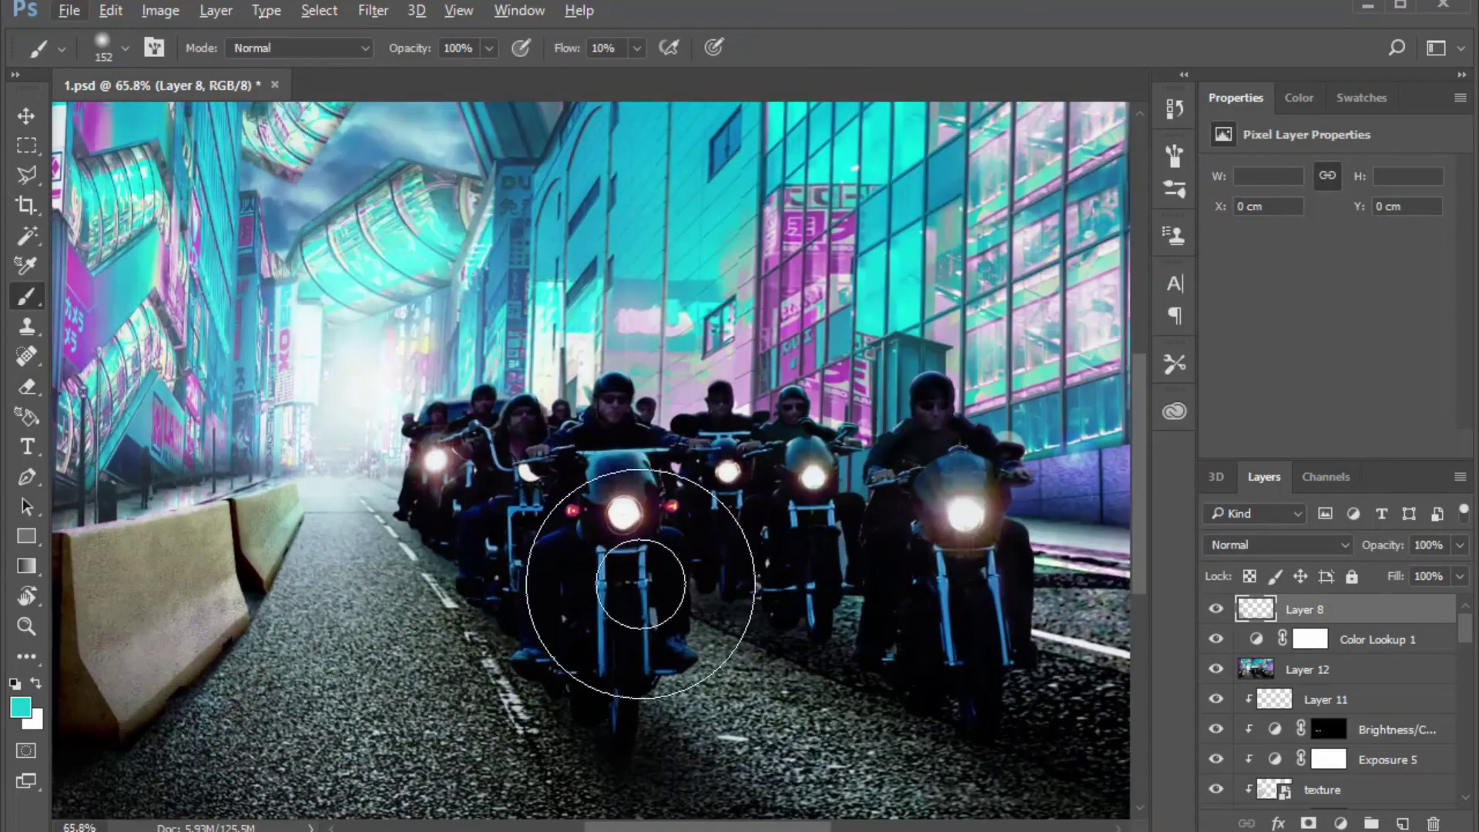
# Add an empty layer beneath the Color Lookup grade and reset the paint colour to black
pyautogui.click(1355, 640)
pyautogui.hotkey('ctrl', 'shift', 'alt', 'n')
pyautogui.press('d')
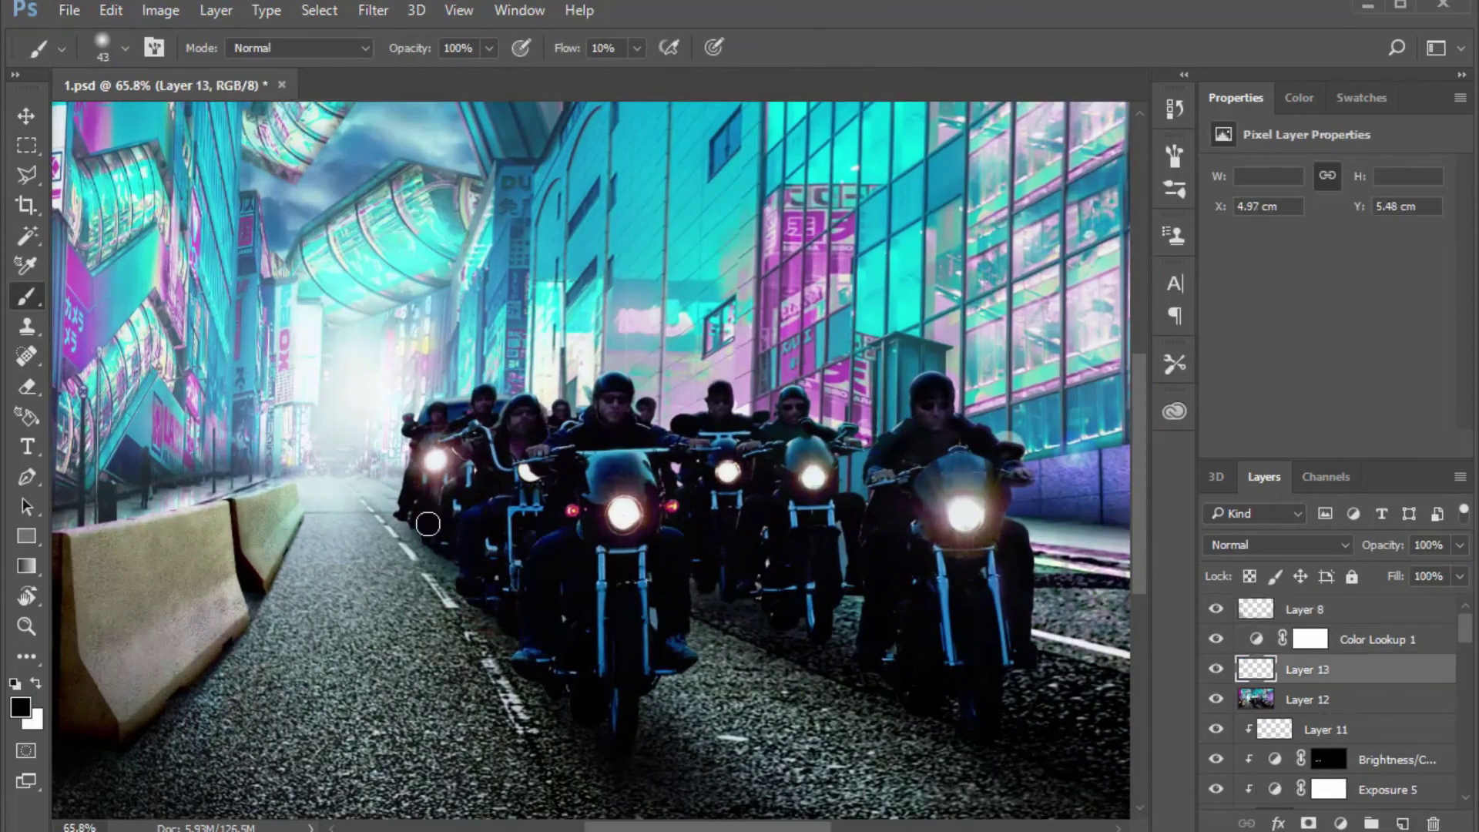
pyautogui.scroll(-2, 447, 528)
pyautogui.press('v')
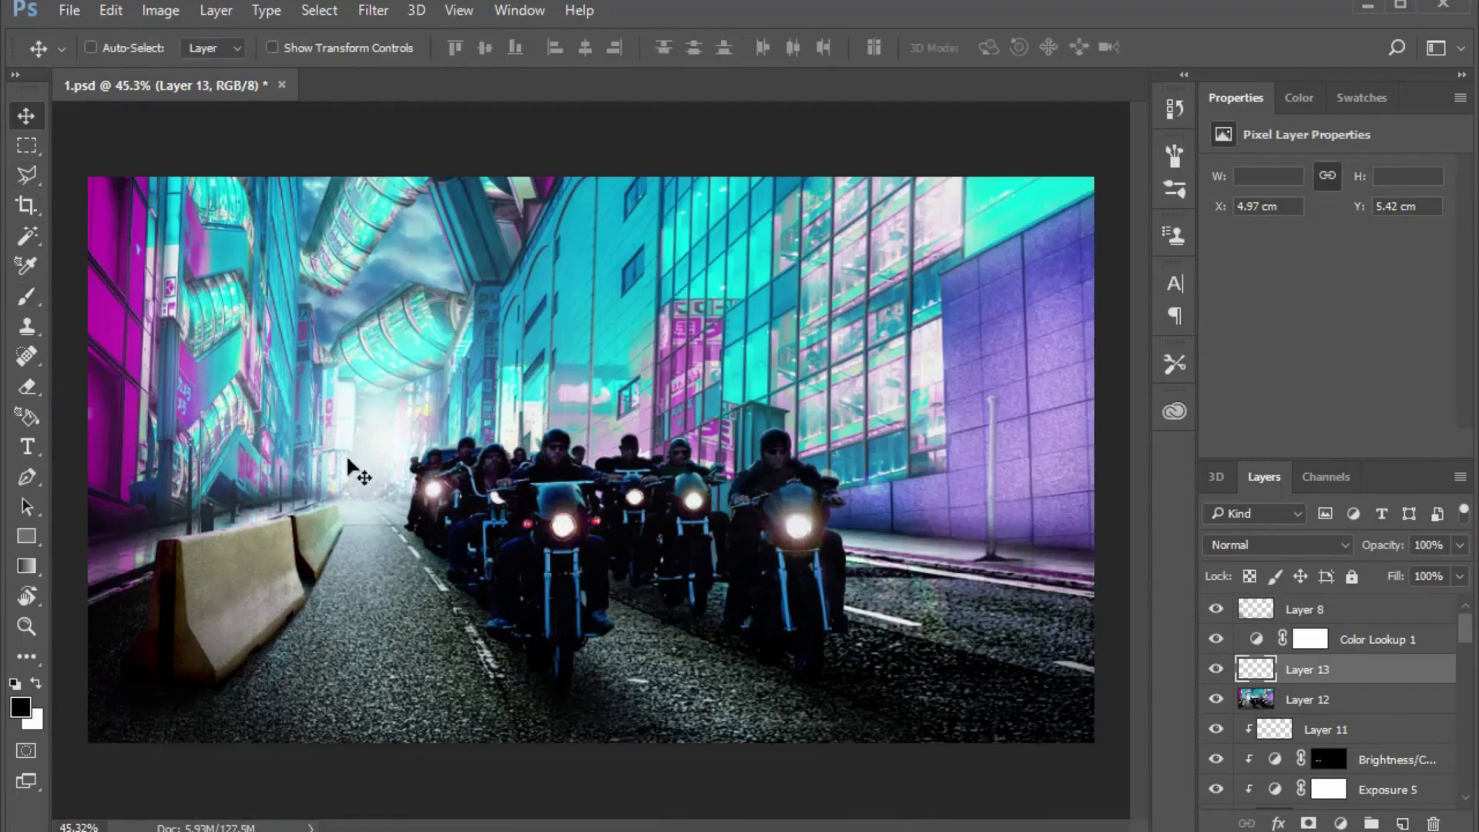
pyautogui.click(70, 10)
# In Camera Raw, set Temperature -5, Exposure +0.05, Clarity +8 and Saturation -20
pyautogui.hotkey('ctrl', 'shift', 'a')
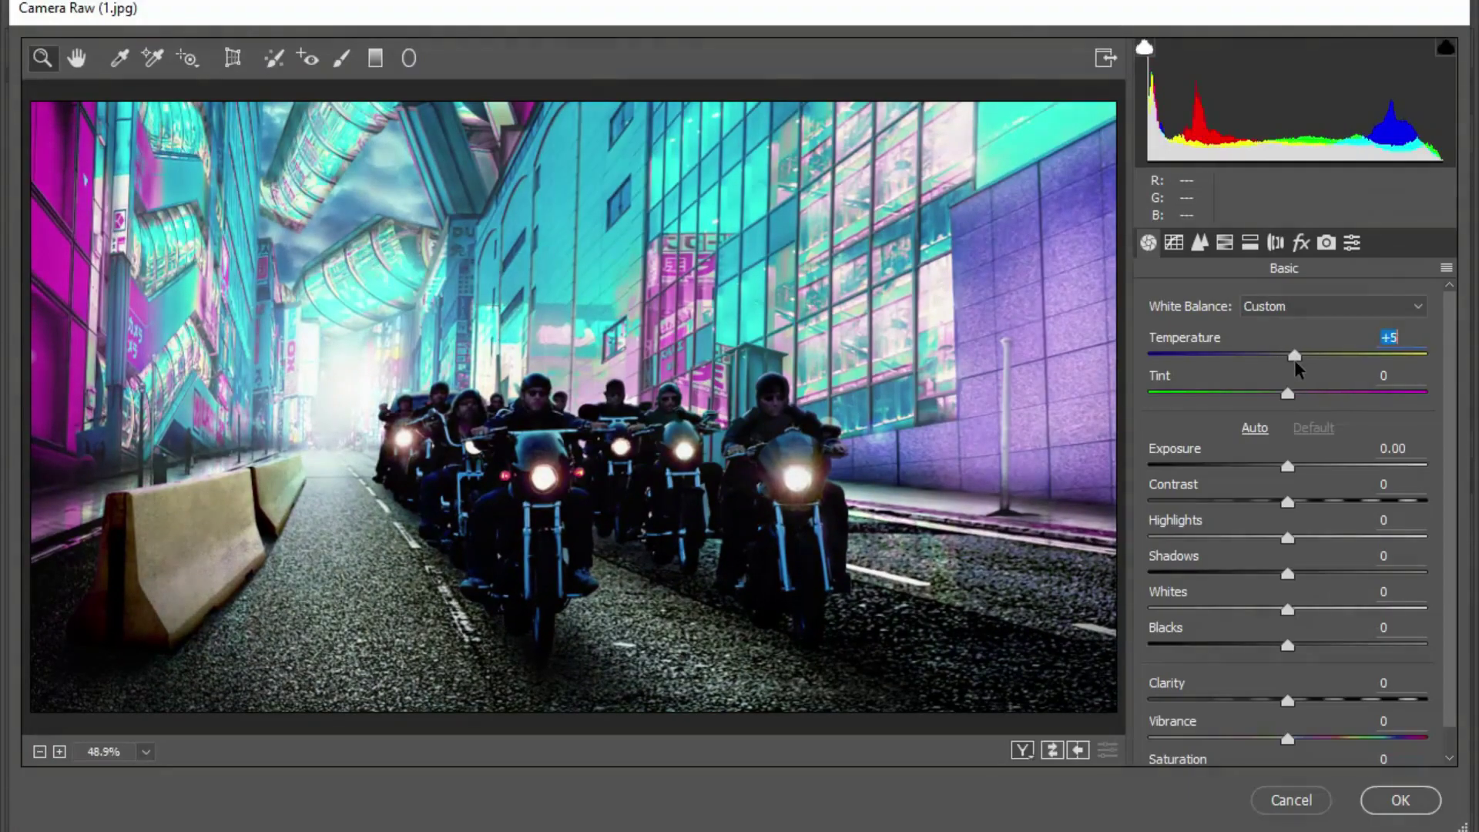
pyautogui.write('-5')
pyautogui.press('Tab')
pyautogui.write('0')
pyautogui.moveTo(1288, 465); pyautogui.dragTo(1291, 466)
pyautogui.scroll(-1, 1294, 578)
pyautogui.moveTo(1287, 670); pyautogui.dragTo(1296, 708)
pyautogui.moveTo(1288, 747); pyautogui.dragTo(1297, 747)
# Shift the HSL Aquas hue to -35
pyautogui.click(1199, 243)
pyautogui.moveTo(1294, 575)
pyautogui.mouseDown()
pyautogui.moveTo(1245, 575)
pyautogui.moveTo(1326, 613)
pyautogui.mouseUp()
pyautogui.click(1275, 242)
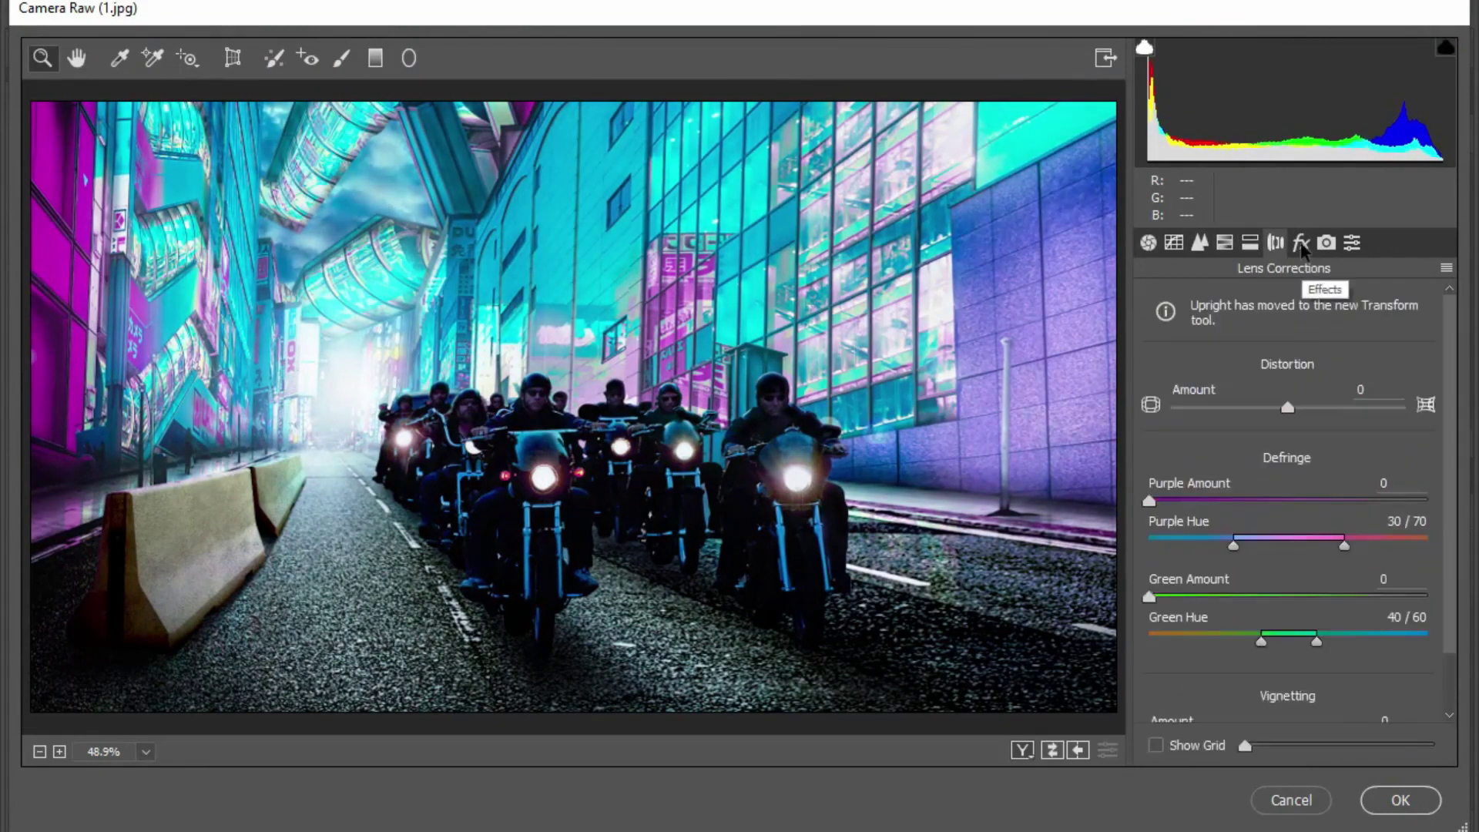
# Shift the calibration primaries: Blue hue -6 with saturation 0, plus Green and Red hues
pyautogui.click(1326, 243)
pyautogui.moveTo(1294, 714)
pyautogui.mouseDown()
pyautogui.moveTo(1316, 678)
pyautogui.moveTo(1287, 677)
pyautogui.mouseUp()
pyautogui.moveTo(1298, 714); pyautogui.dragTo(1325, 714)
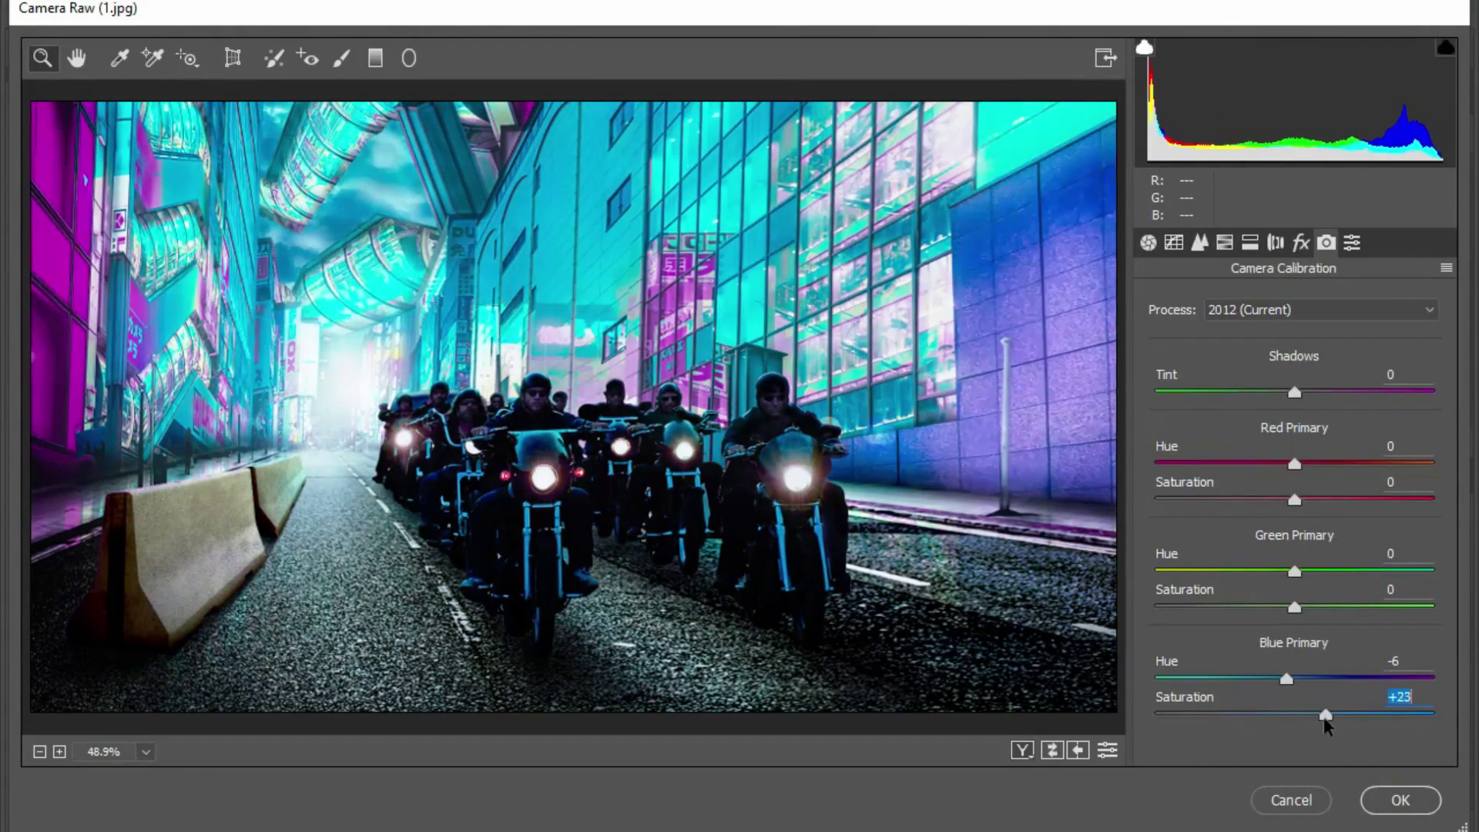
pyautogui.doubleClick(1325, 714)
pyautogui.moveTo(1294, 571); pyautogui.dragTo(1335, 570)
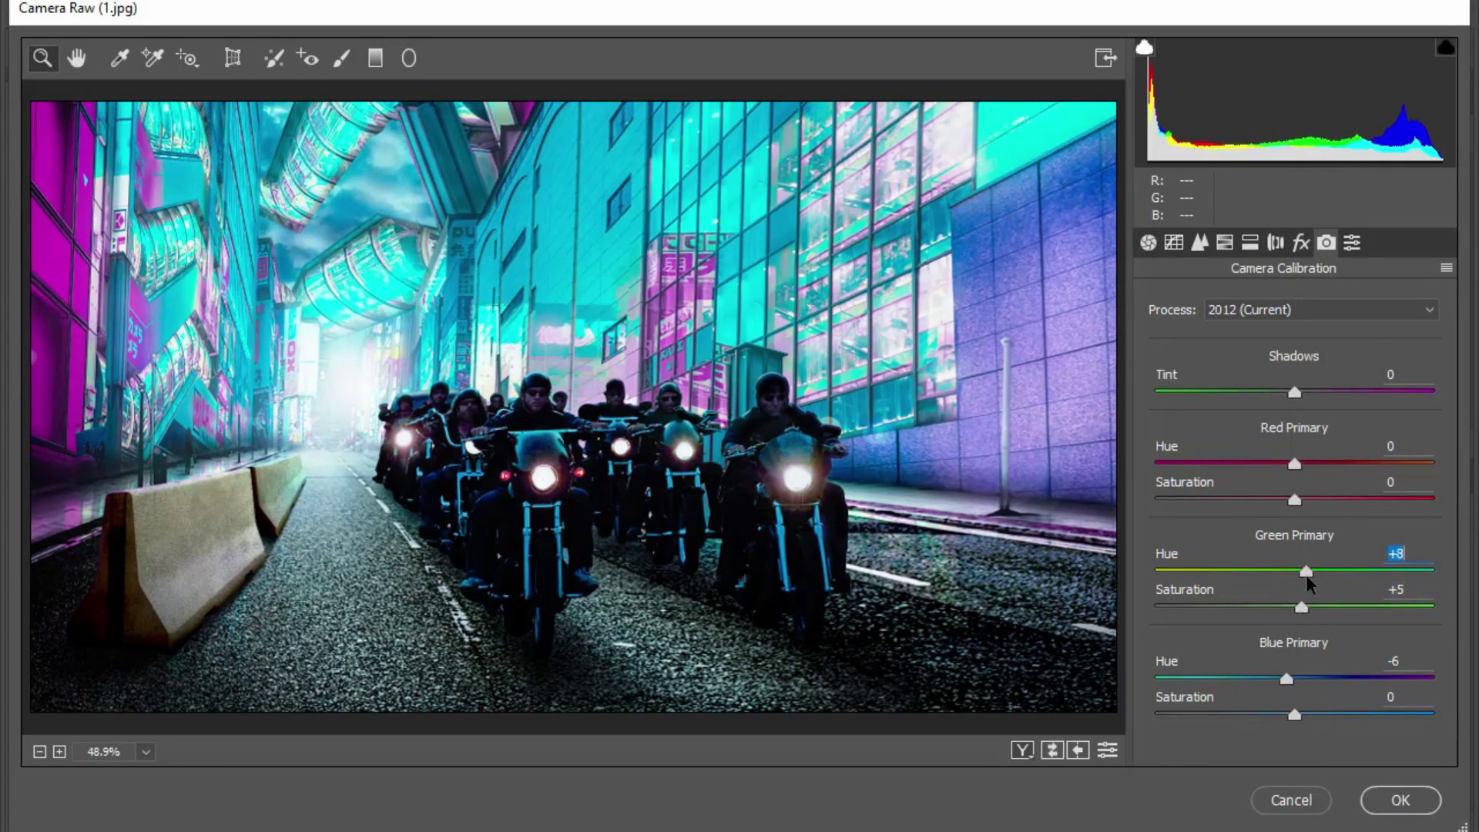
pyautogui.moveTo(1294, 463); pyautogui.dragTo(1317, 463)
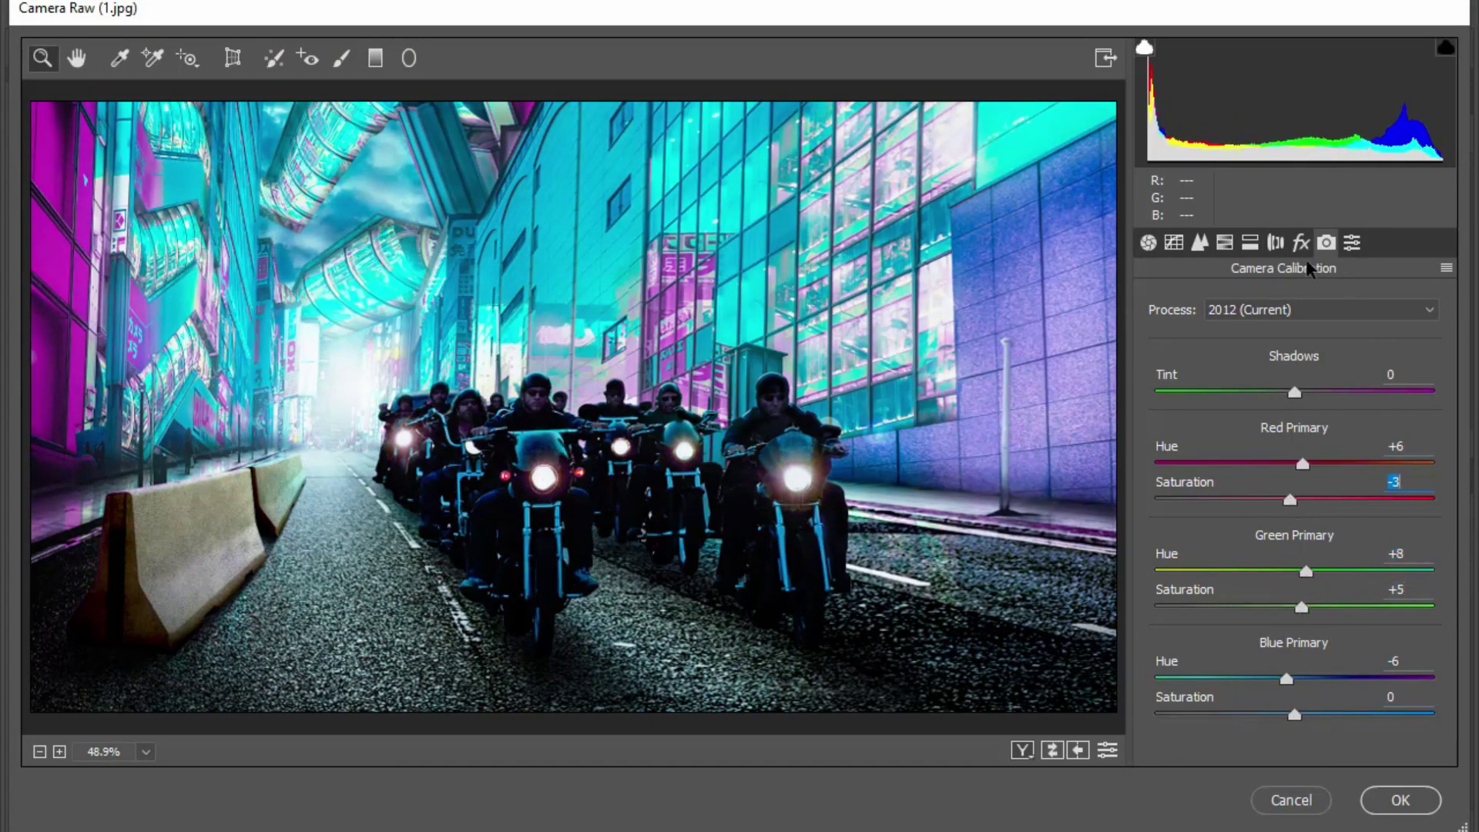
# Nudge the Greens hue to +3 and raise Vibrance slightly
pyautogui.click(1224, 243)
pyautogui.moveTo(1295, 537); pyautogui.dragTo(1300, 537)
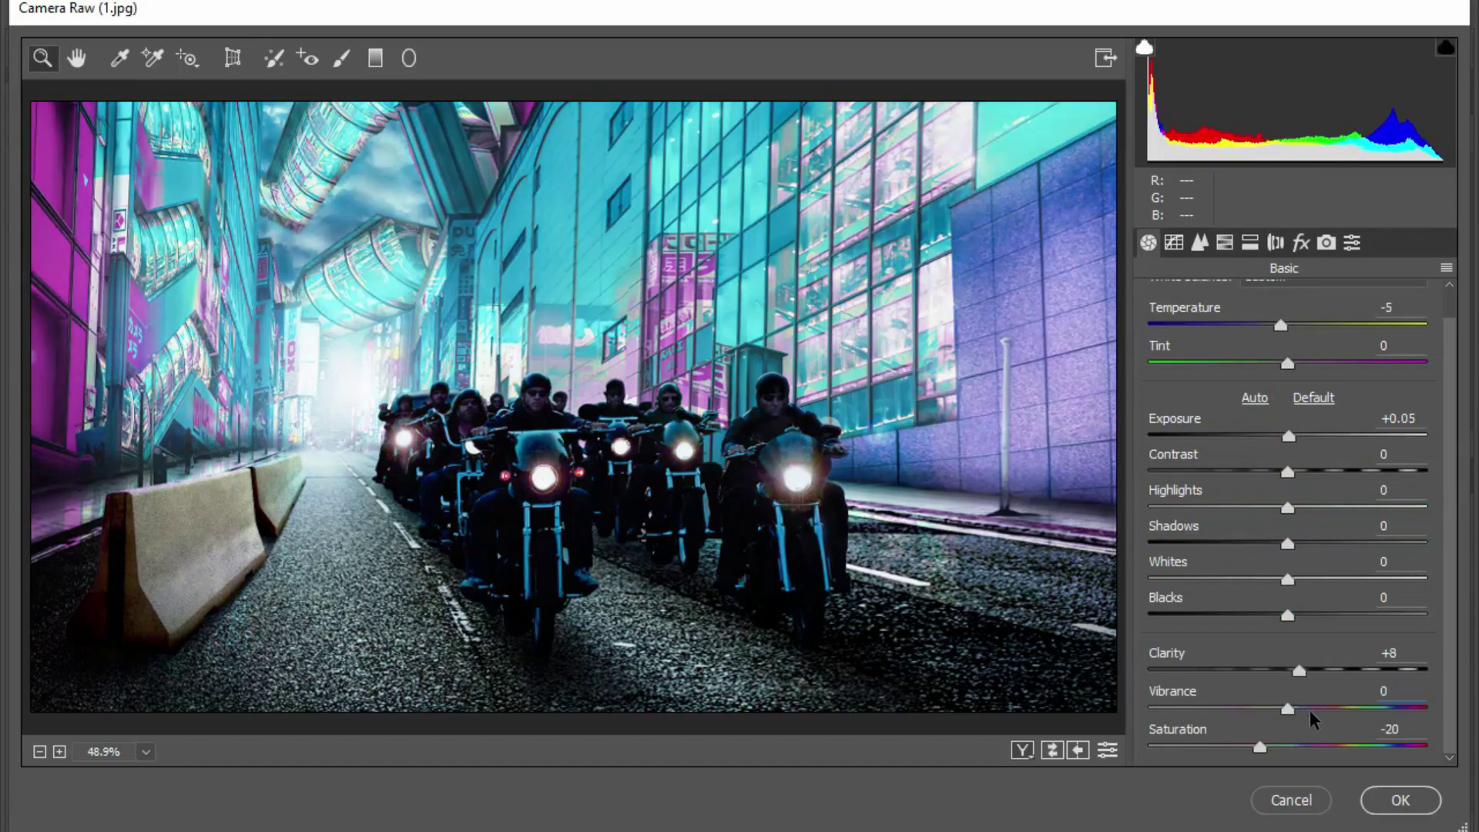
pyautogui.moveTo(1287, 708); pyautogui.dragTo(1290, 708)
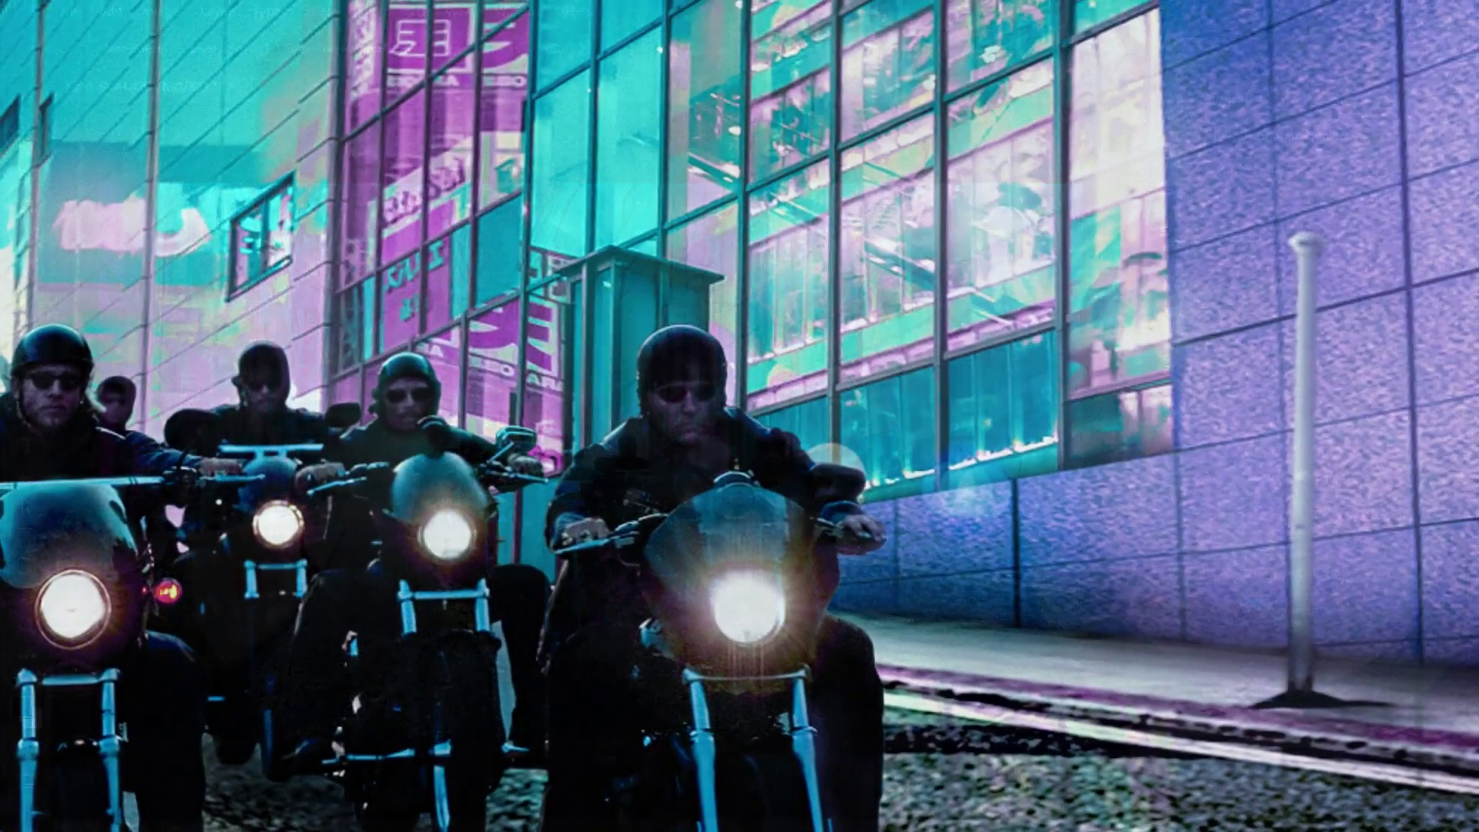